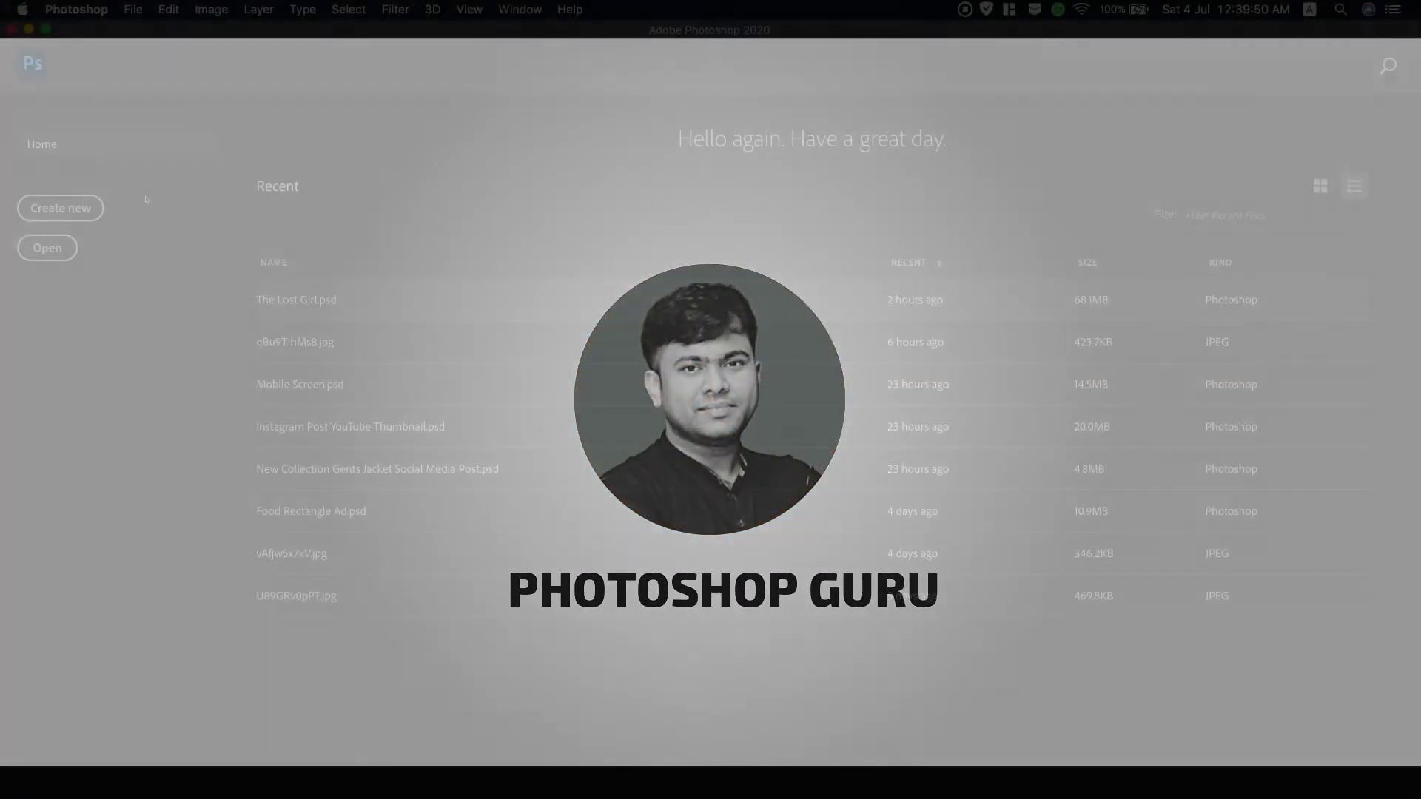
# Create a blank white 1024 × 512 px document from the Twitter Post preset
pyautogui.click(60, 208)
pyautogui.click(733, 311)
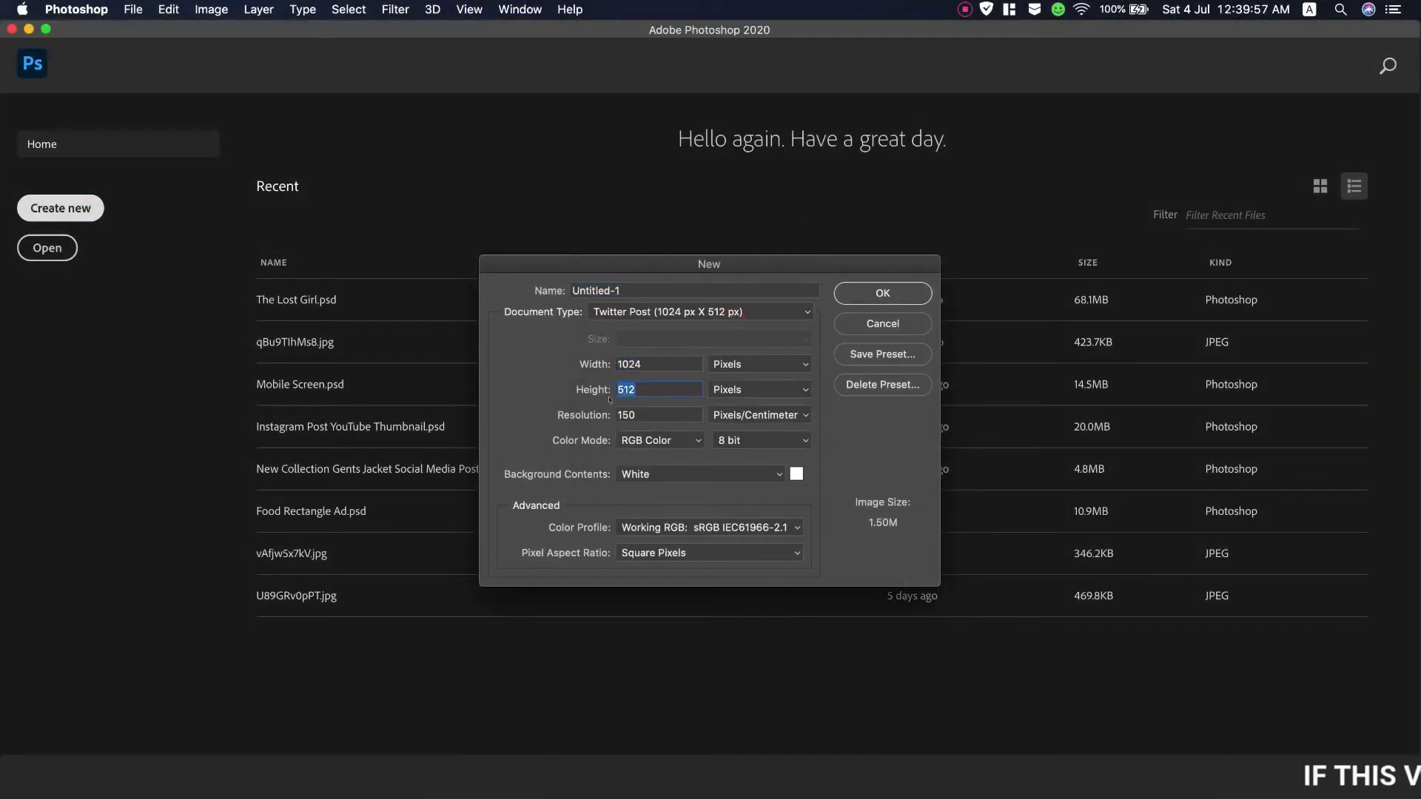
pyautogui.click(888, 292)
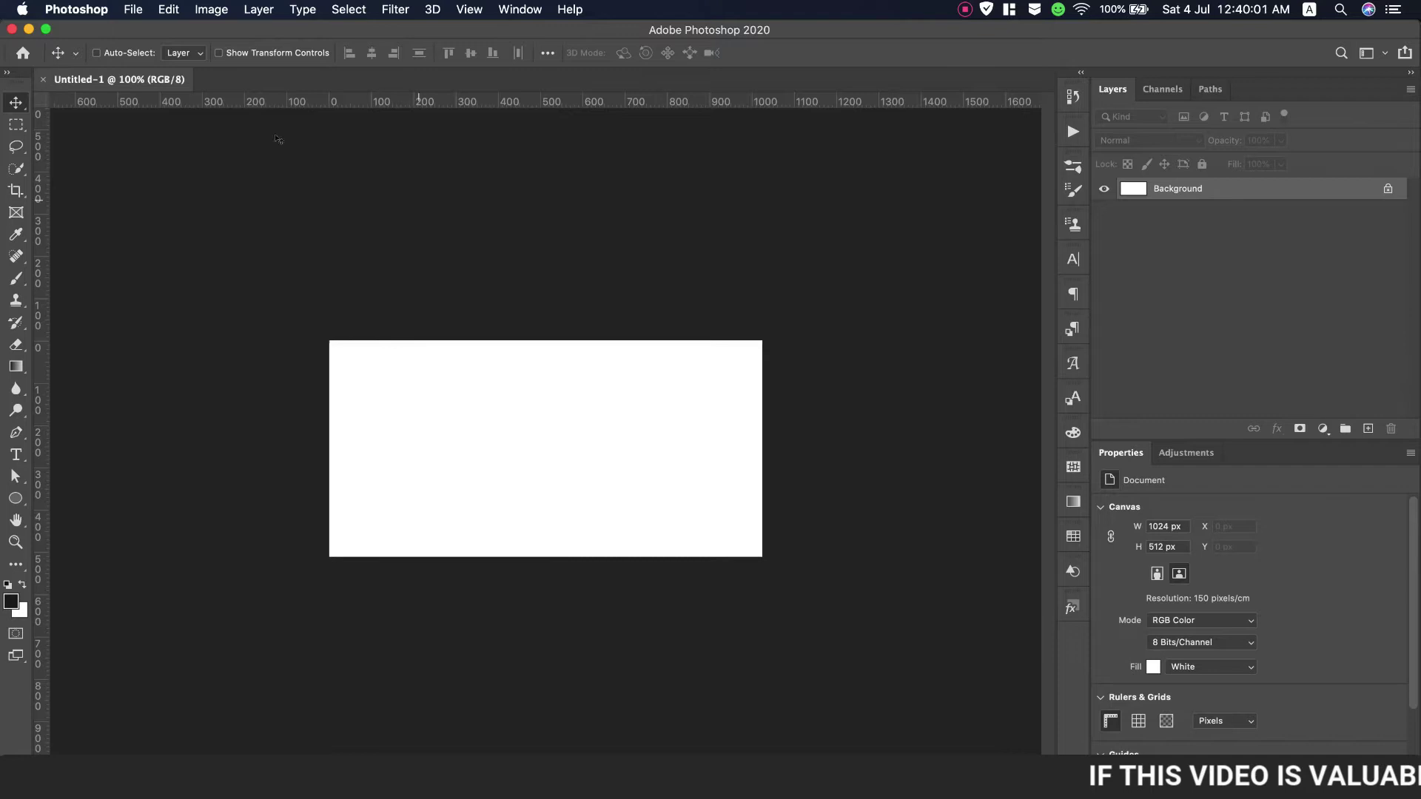
# Place-embed the photo JPG from the Downloads folder onto the banner
pyautogui.click(134, 8)
pyautogui.click(178, 330)
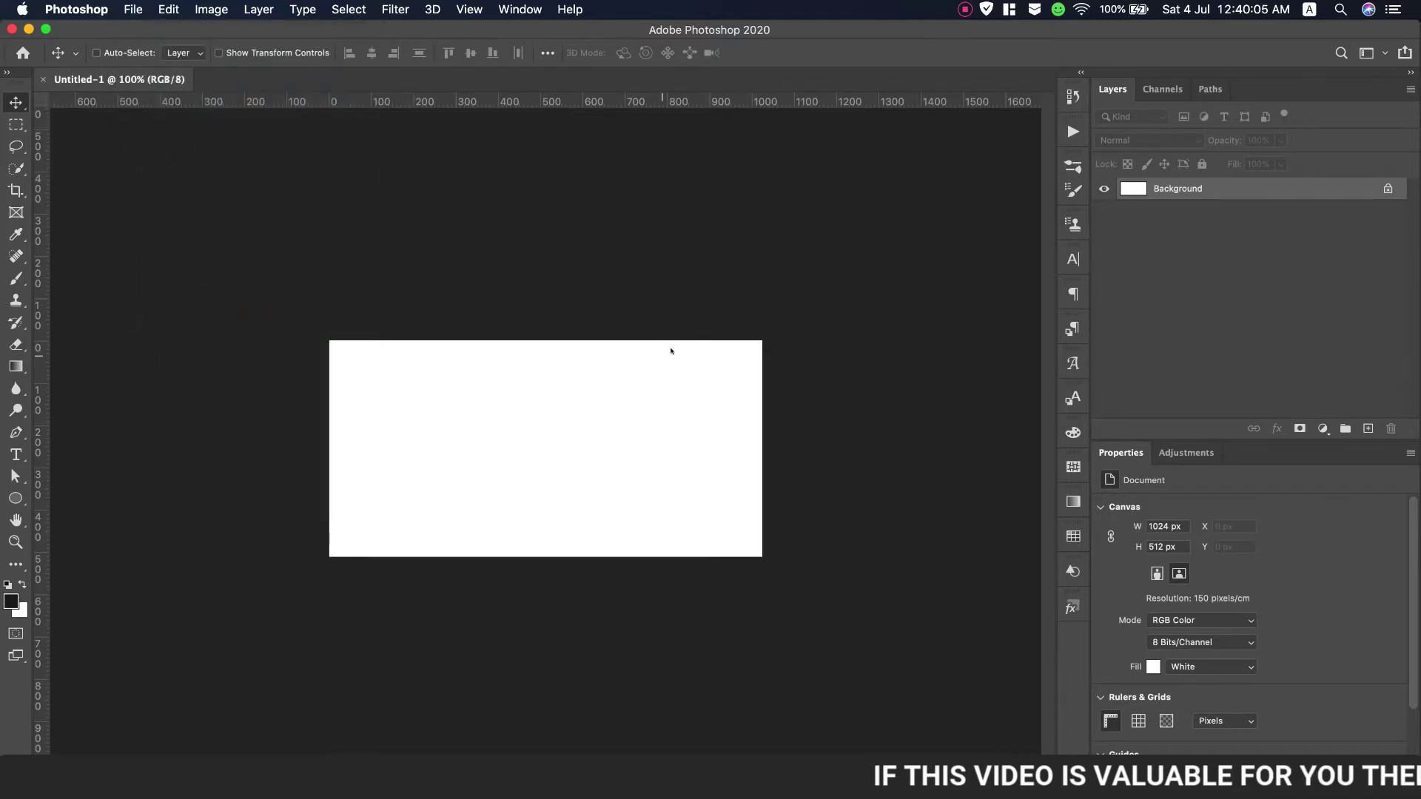
pyautogui.click(418, 240)
pyautogui.click(555, 172)
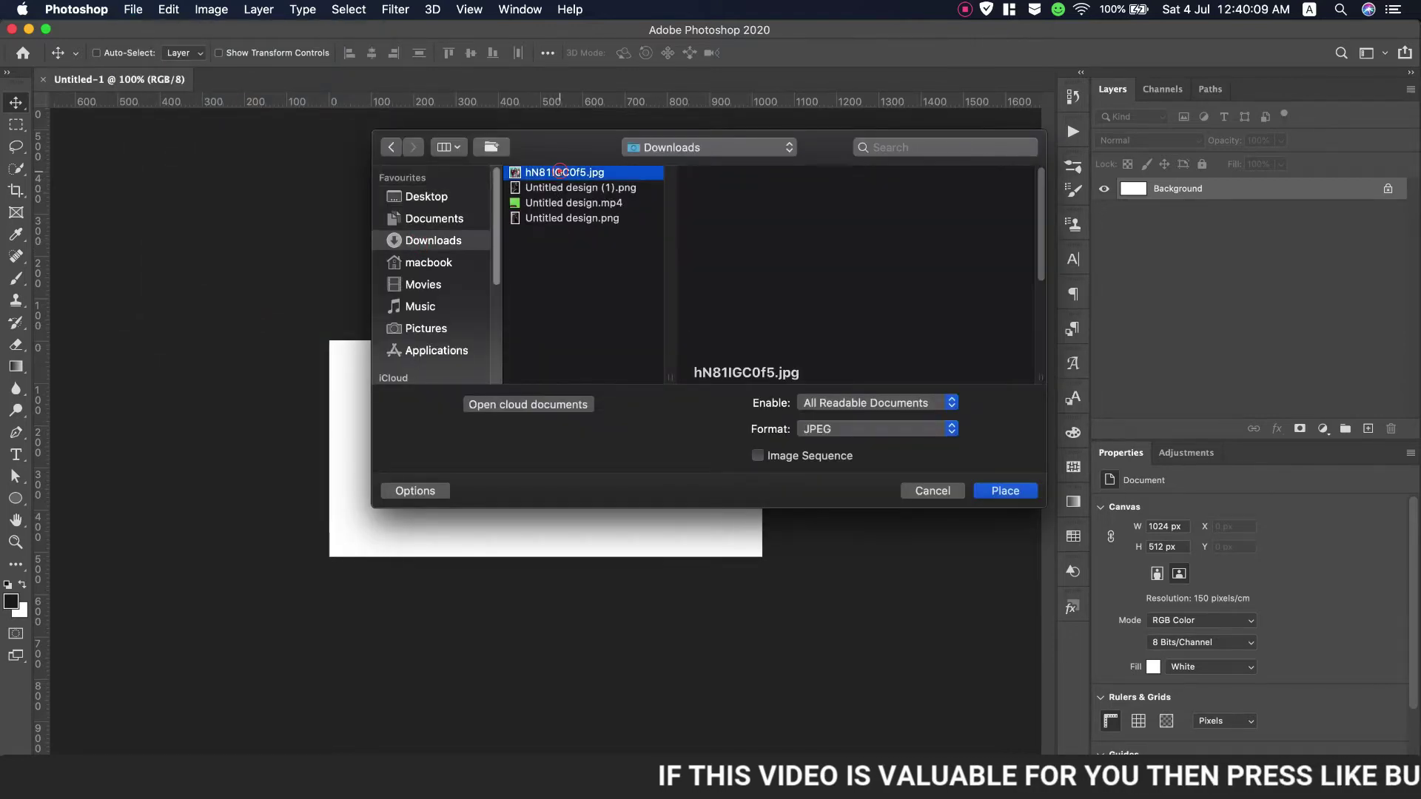
pyautogui.click(1005, 490)
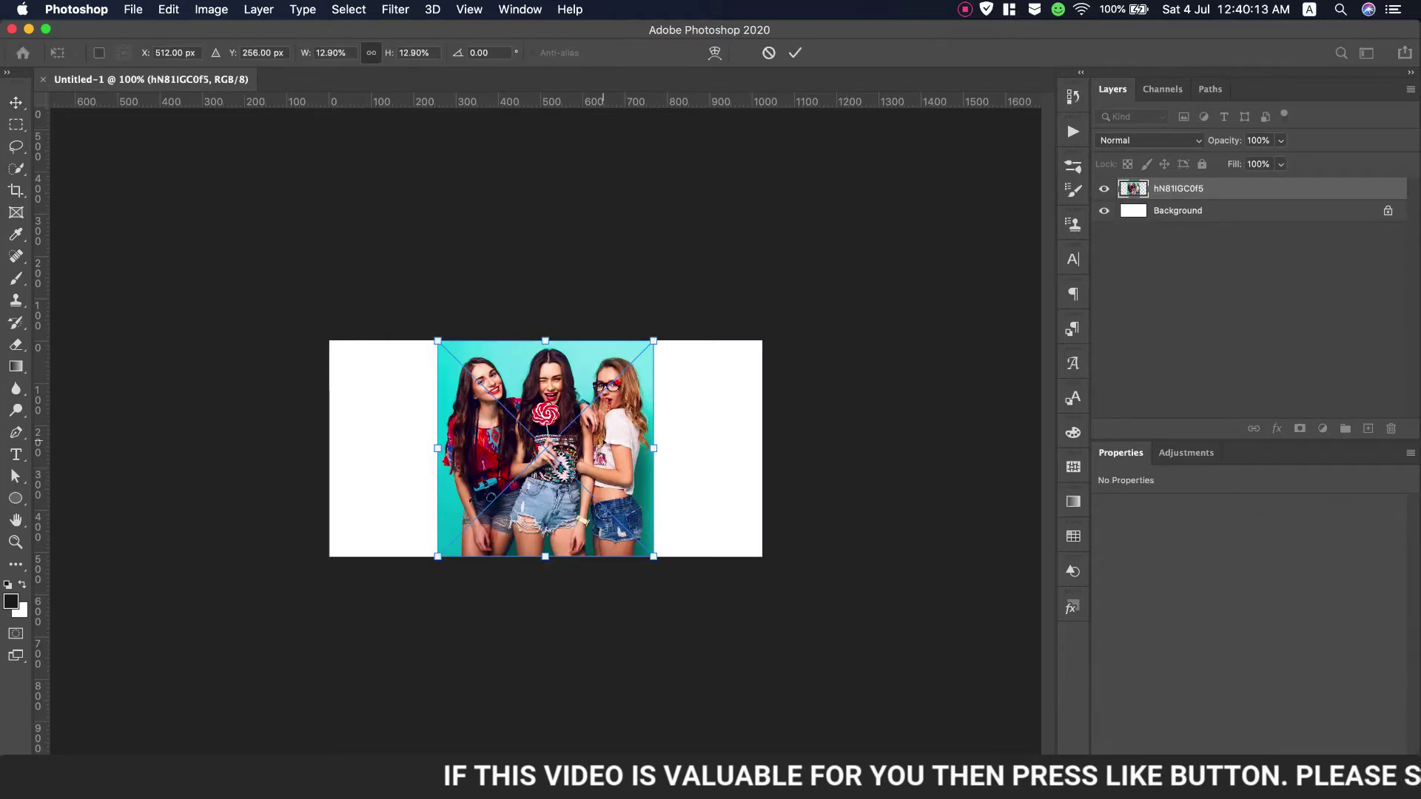
# Flip the photo horizontally, move it to the canvas's left half, and commit
pyautogui.click(169, 8)
pyautogui.moveTo(196, 402)
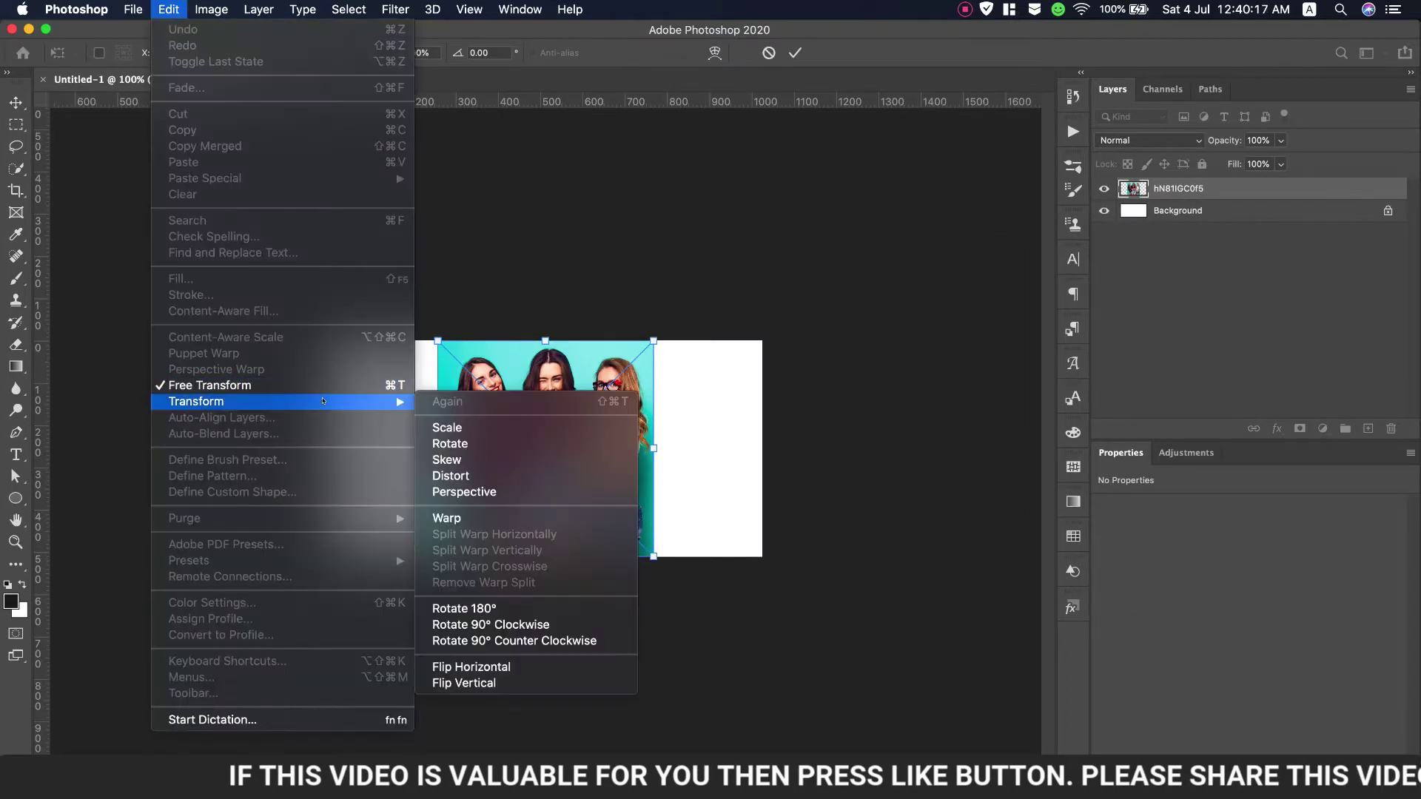
pyautogui.click(474, 666)
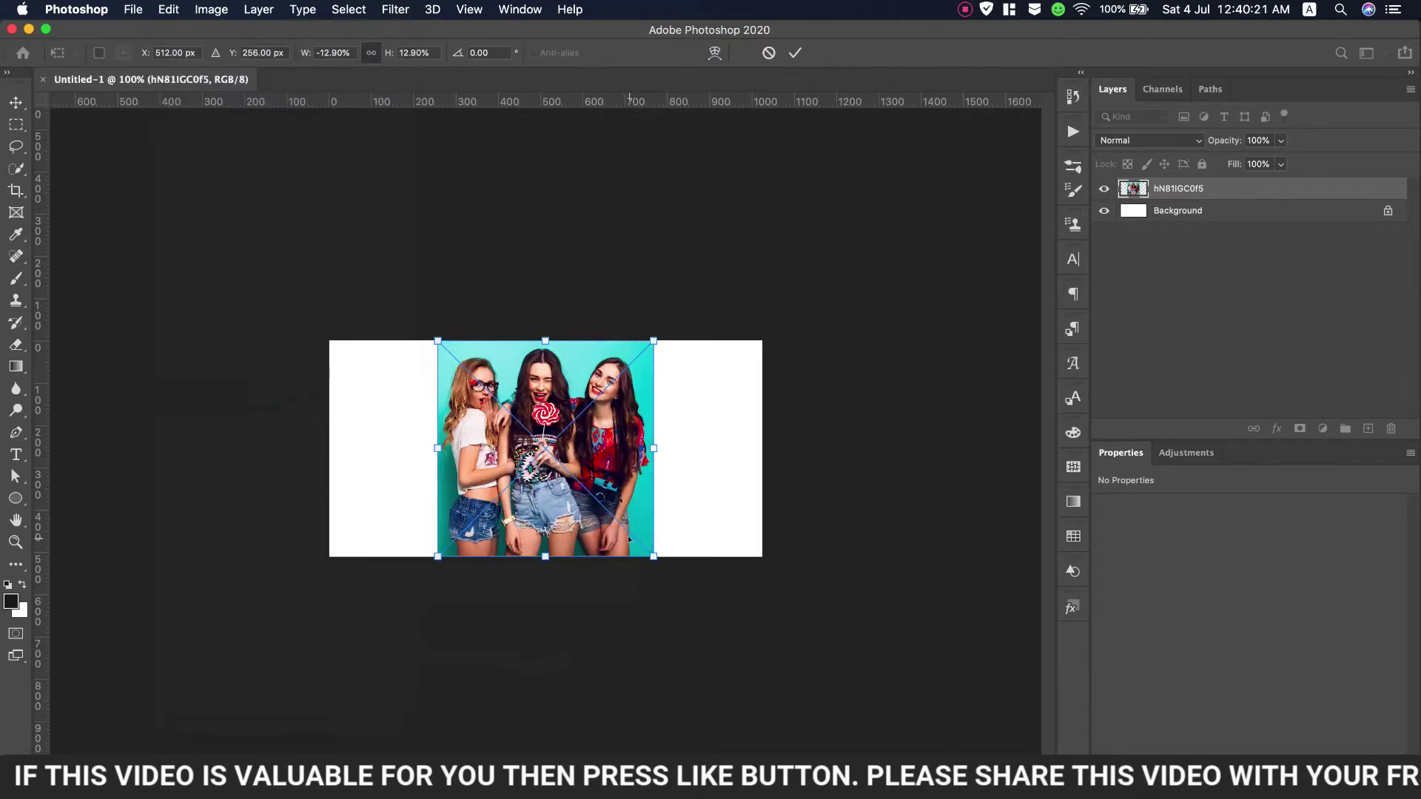
pyautogui.moveTo(616, 440); pyautogui.dragTo(508, 442)
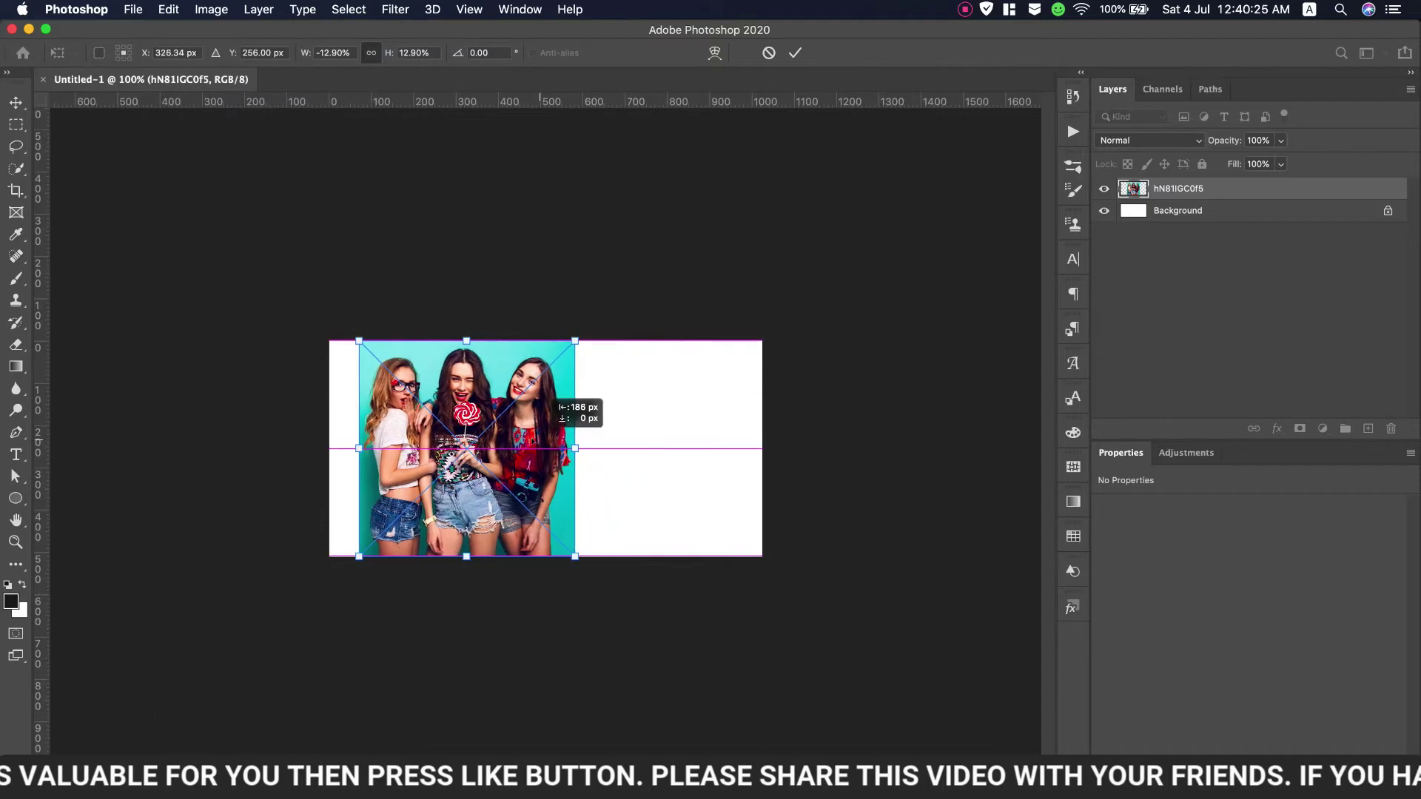
pyautogui.click(794, 53)
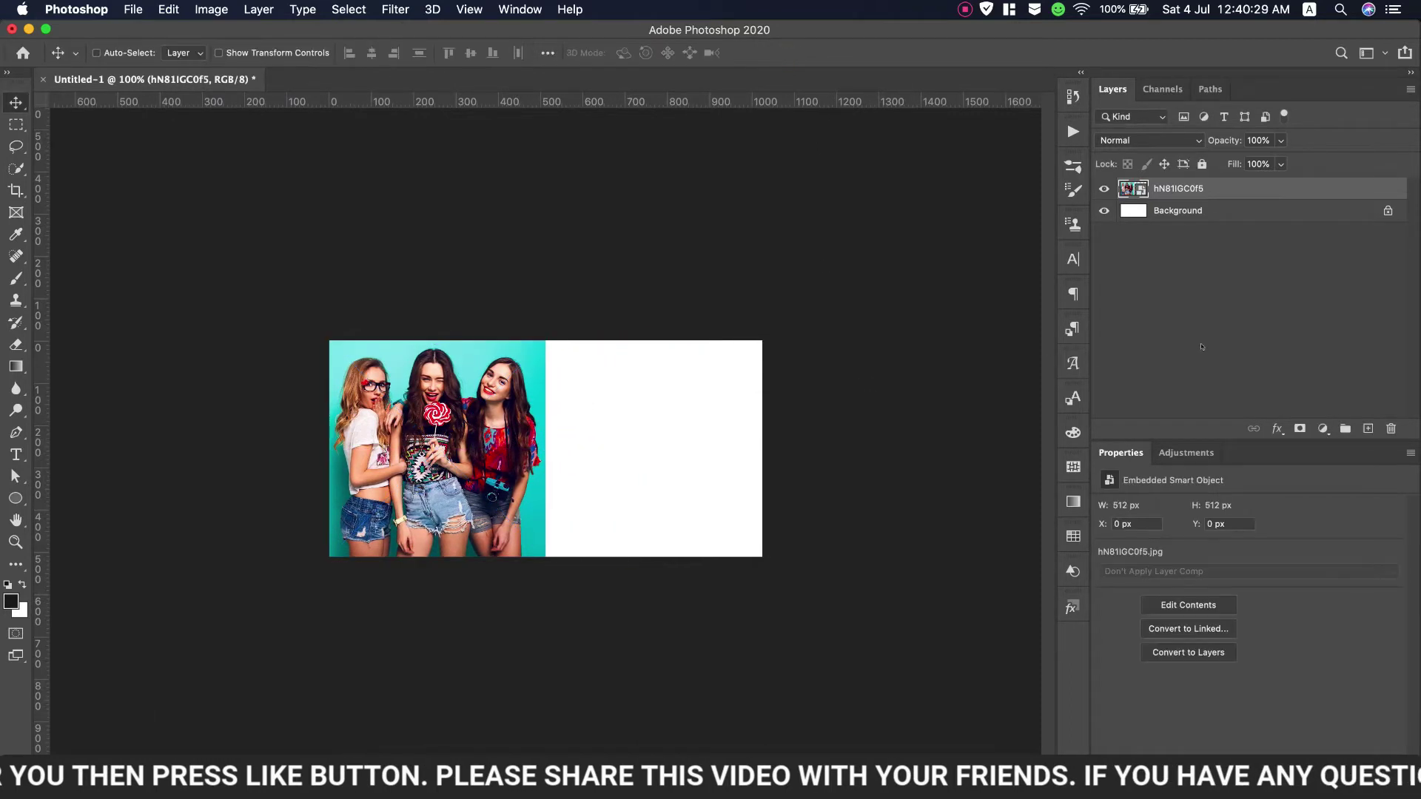
# Add a cyan #01d4dc Solid Color fill above the Background, then add a photo layer mask
pyautogui.click(1222, 210)
pyautogui.click(1323, 429)
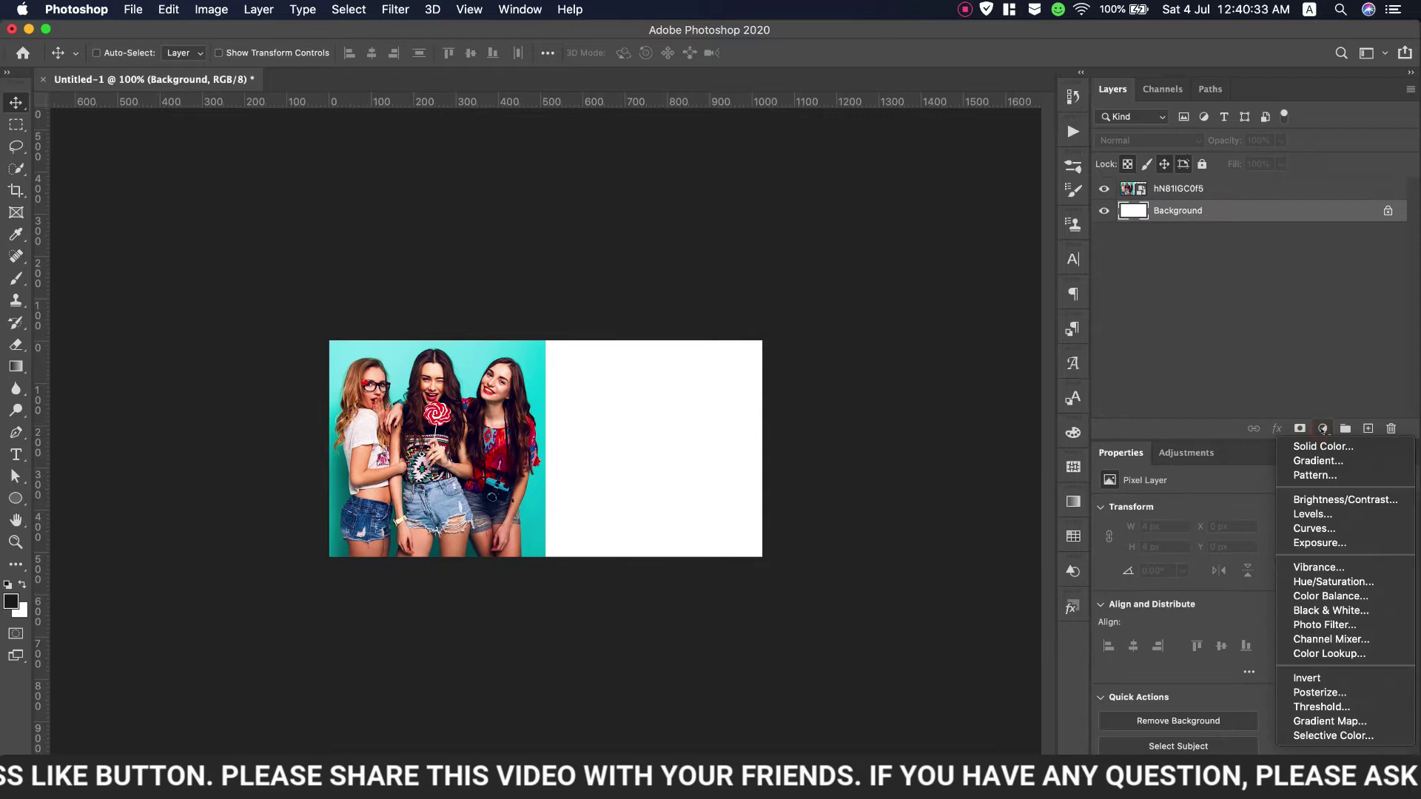
pyautogui.click(1323, 446)
pyautogui.click(533, 362)
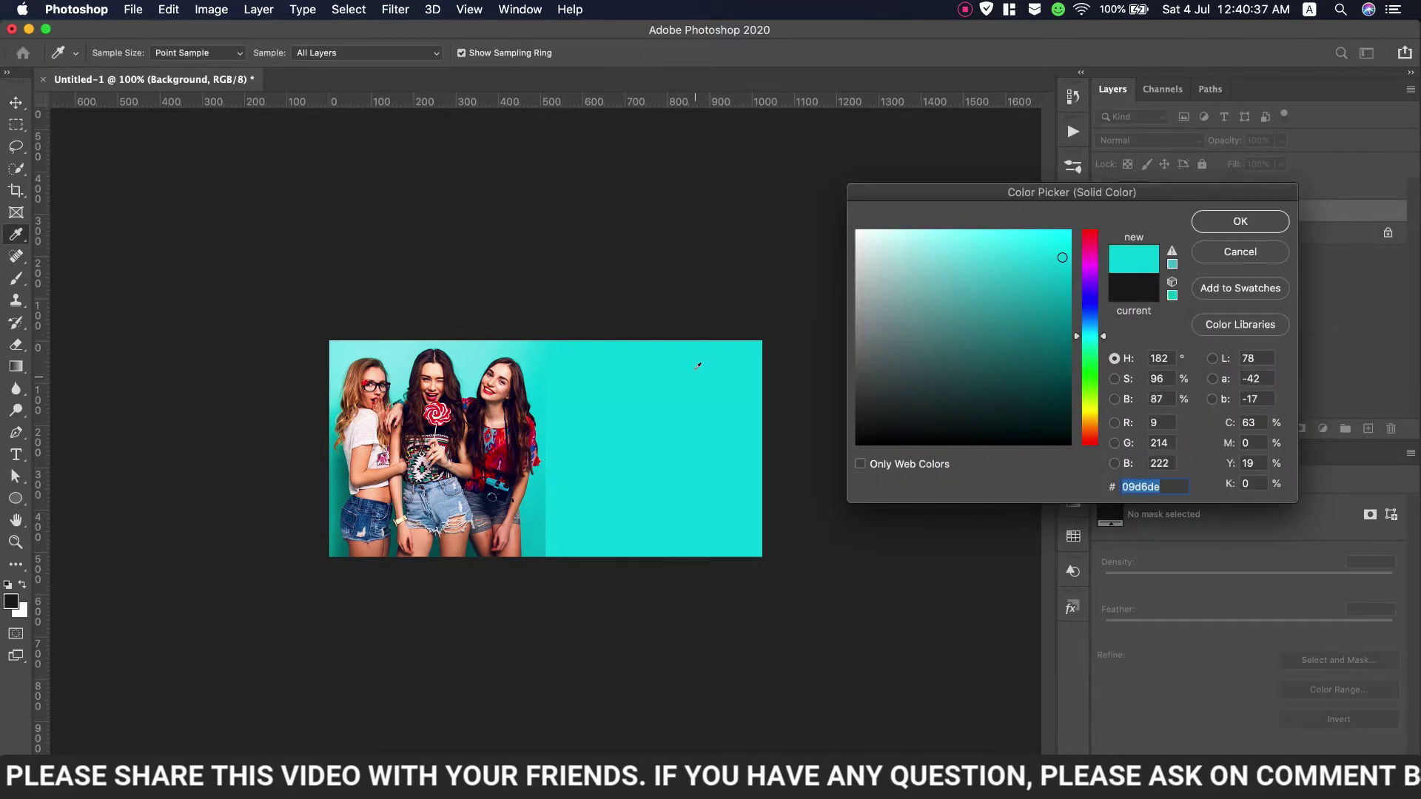
pyautogui.click(535, 509)
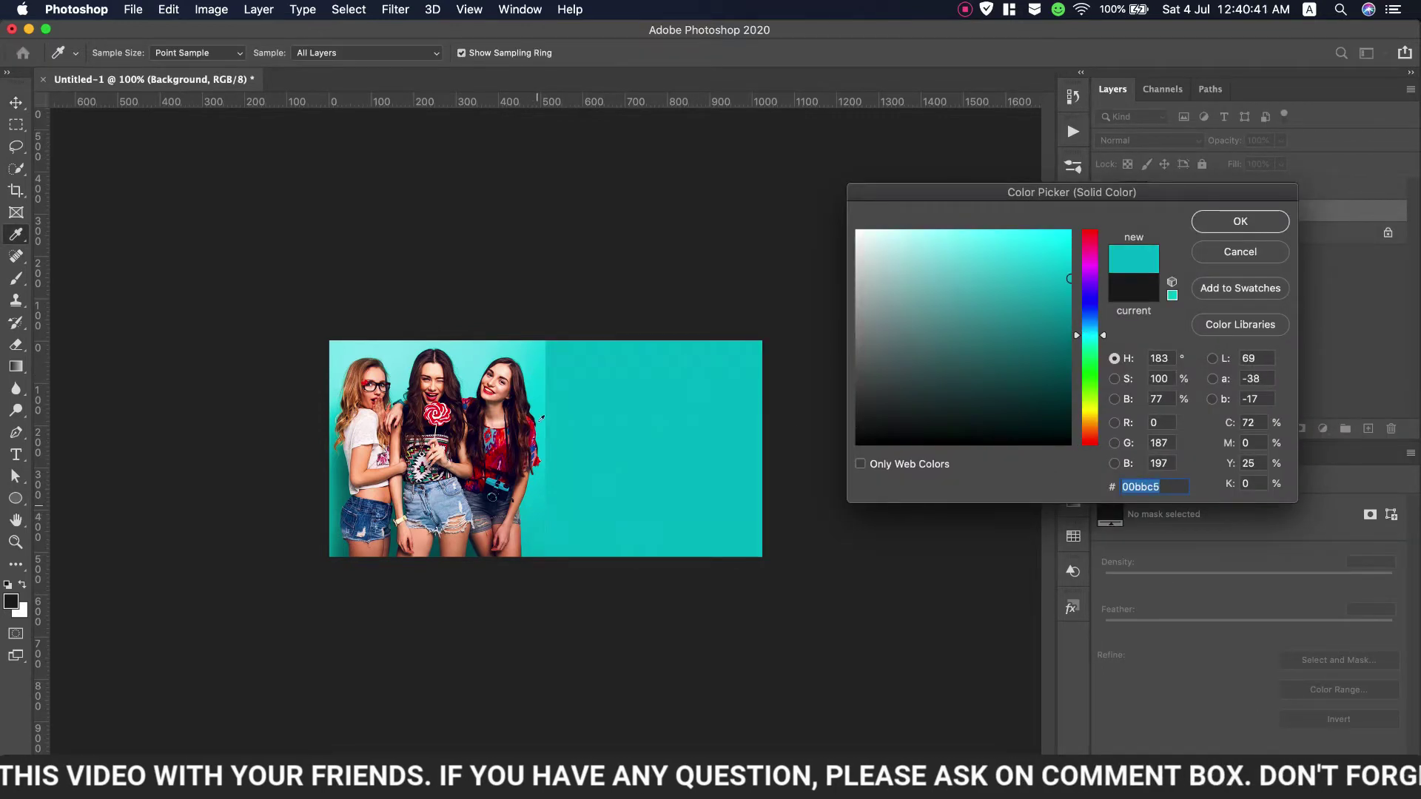
pyautogui.click(540, 378)
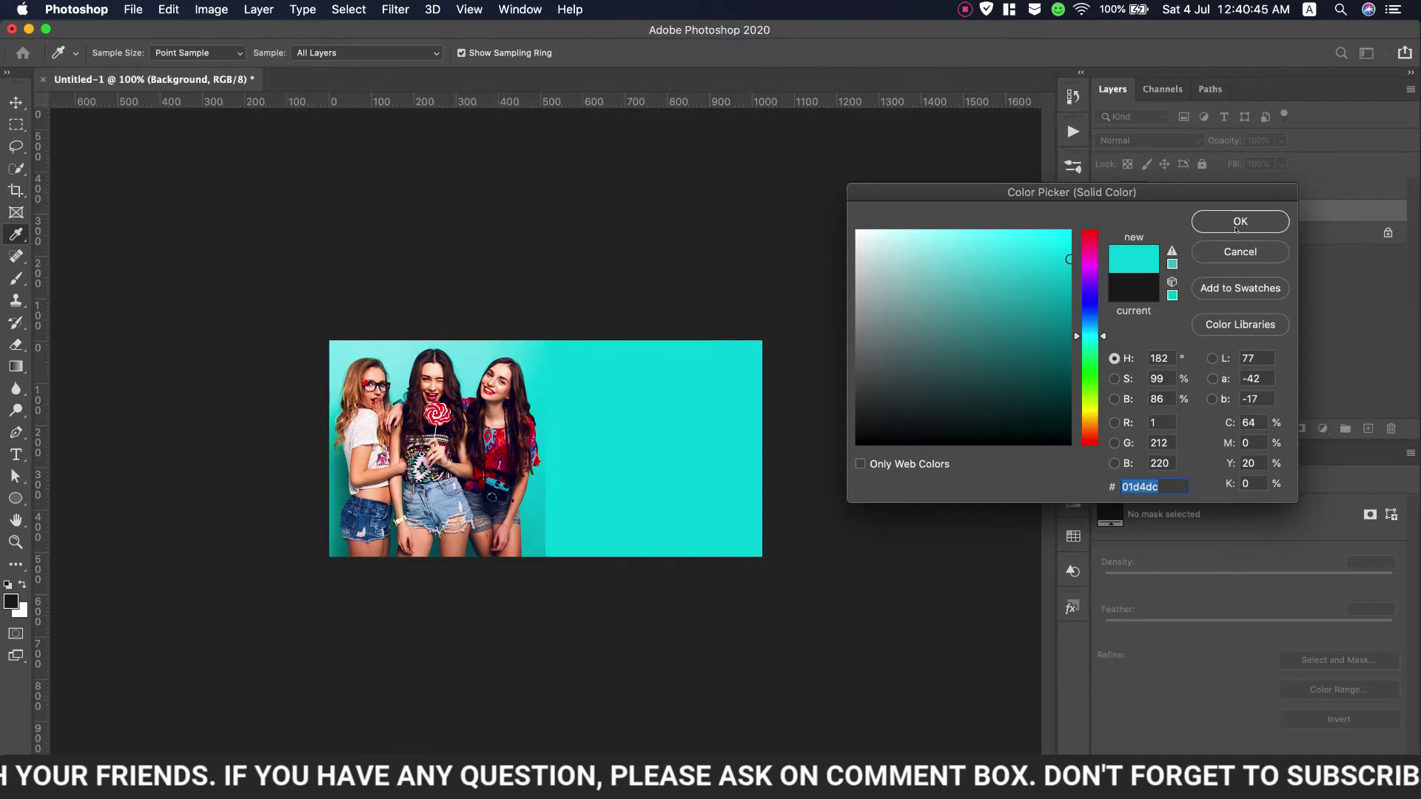
pyautogui.click(1238, 223)
pyautogui.click(1180, 190)
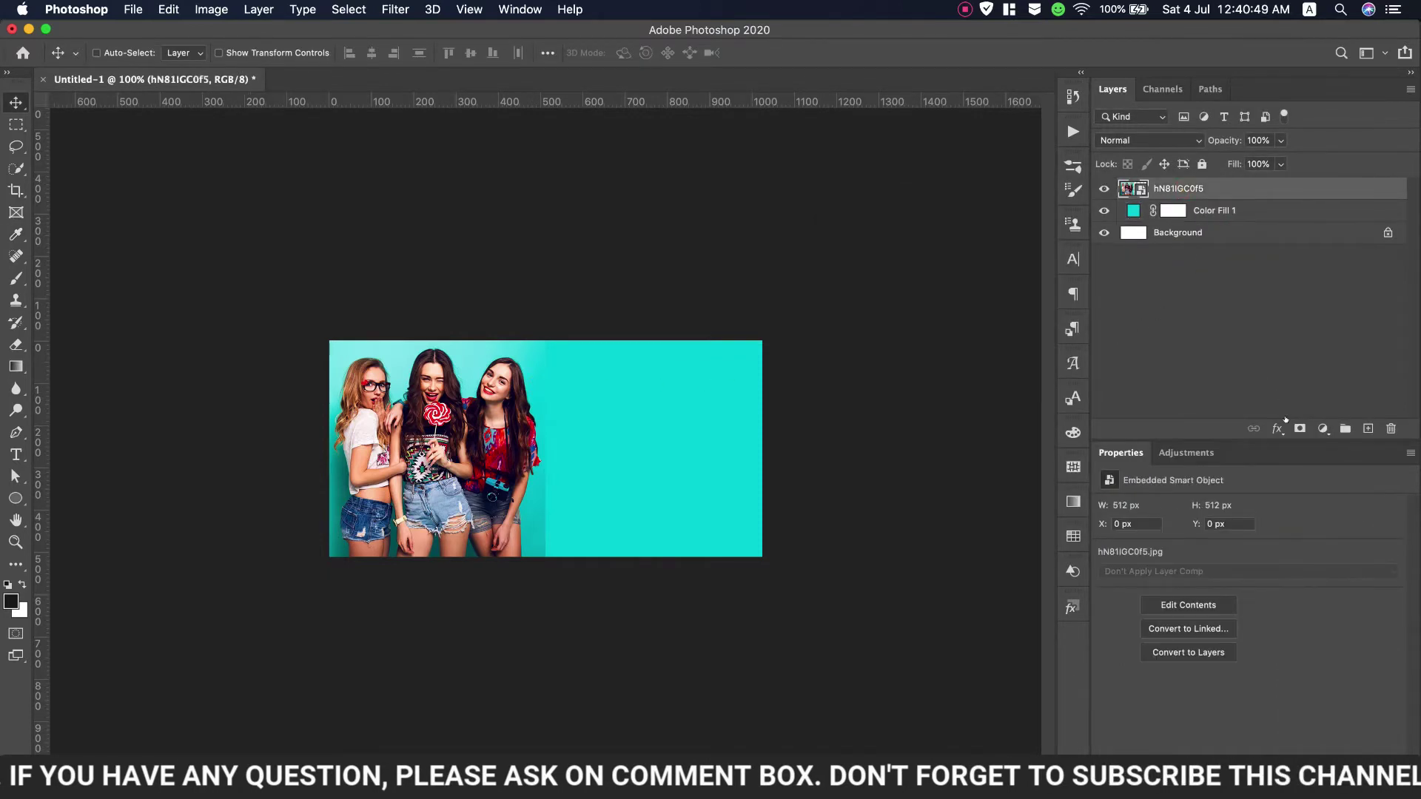
pyautogui.click(1300, 429)
# Paint black on the photo mask with a small 62% opacity brush to blend its right edge
pyautogui.press('z')
pyautogui.click(545, 419)
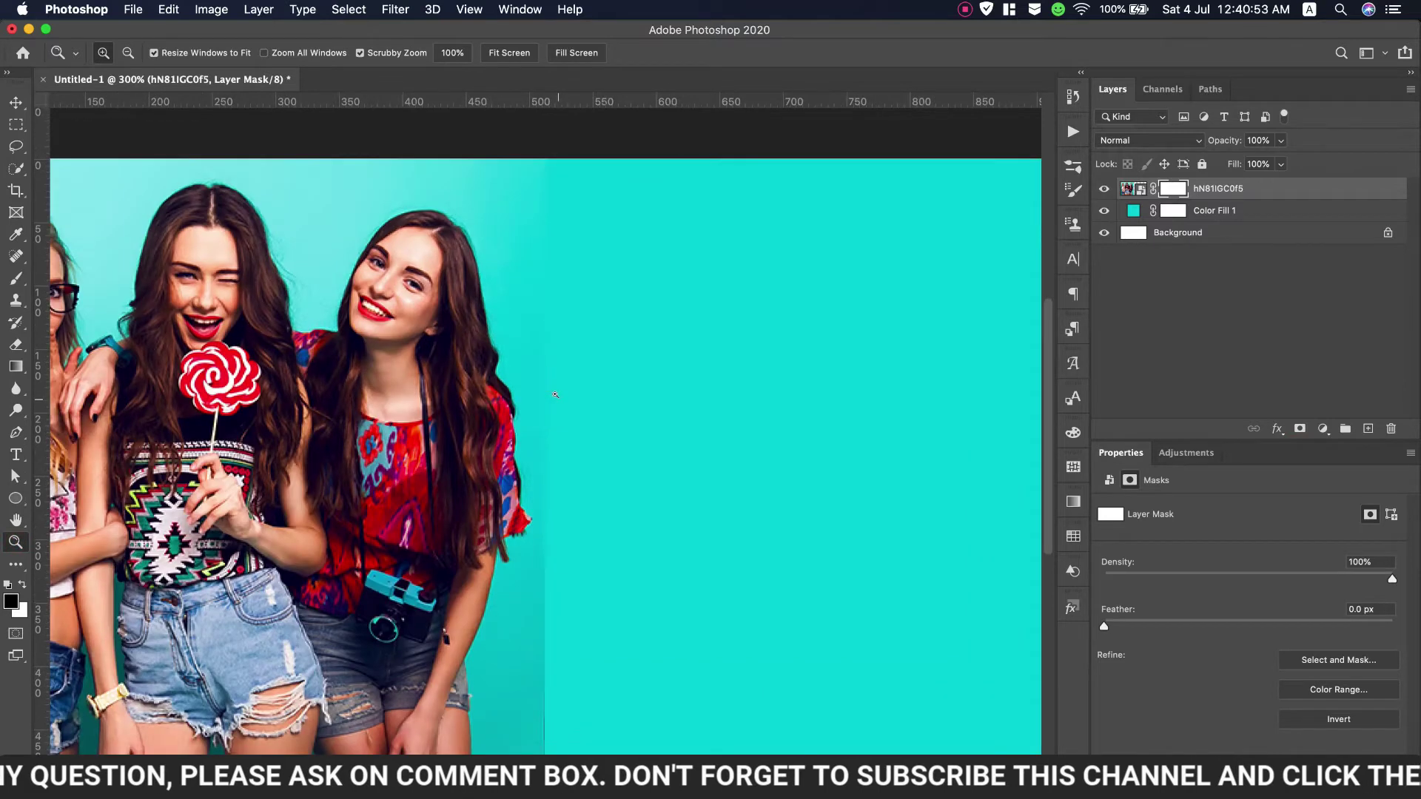
pyautogui.press('b')
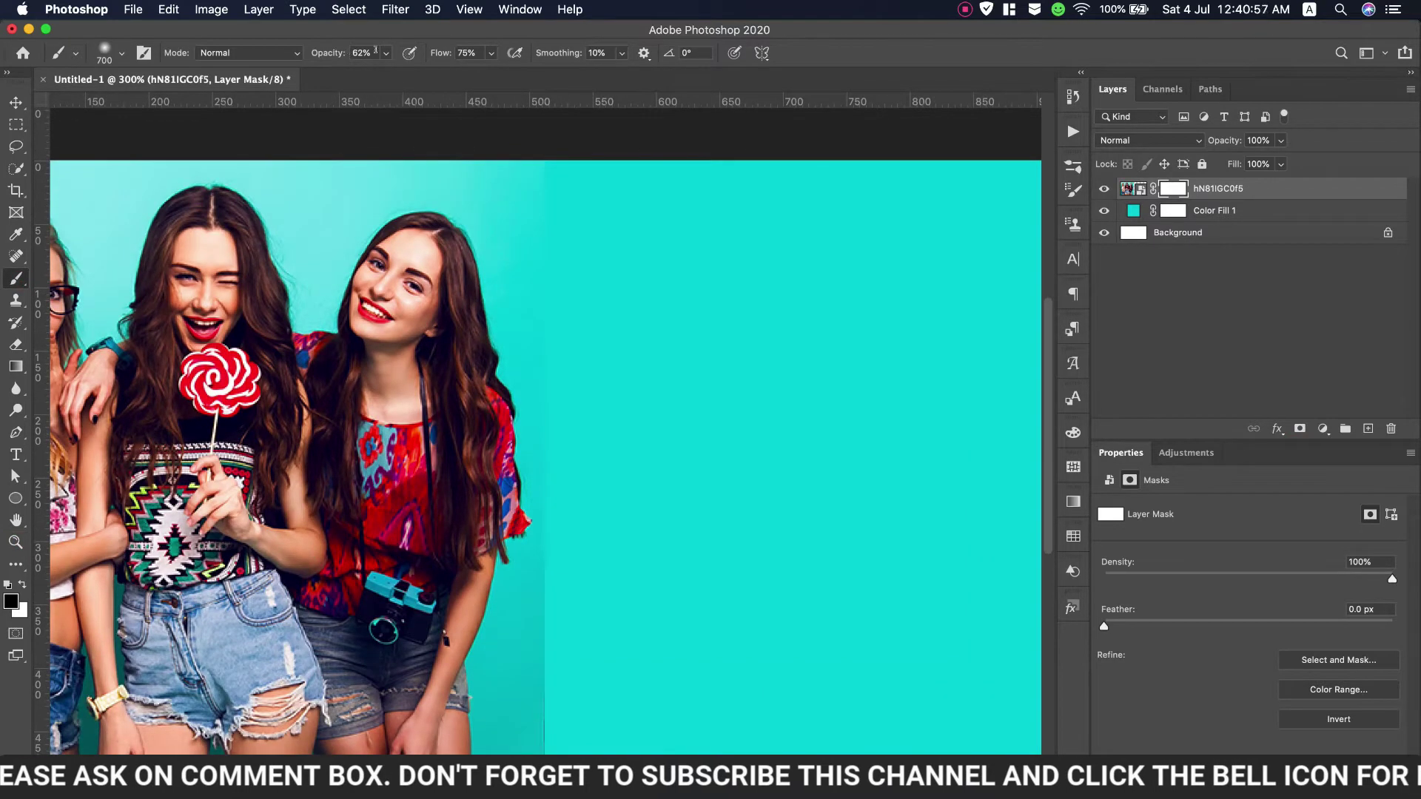
pyautogui.press('[')
pyautogui.press('[')
pyautogui.press('[')
pyautogui.press('[')
pyautogui.press('[')
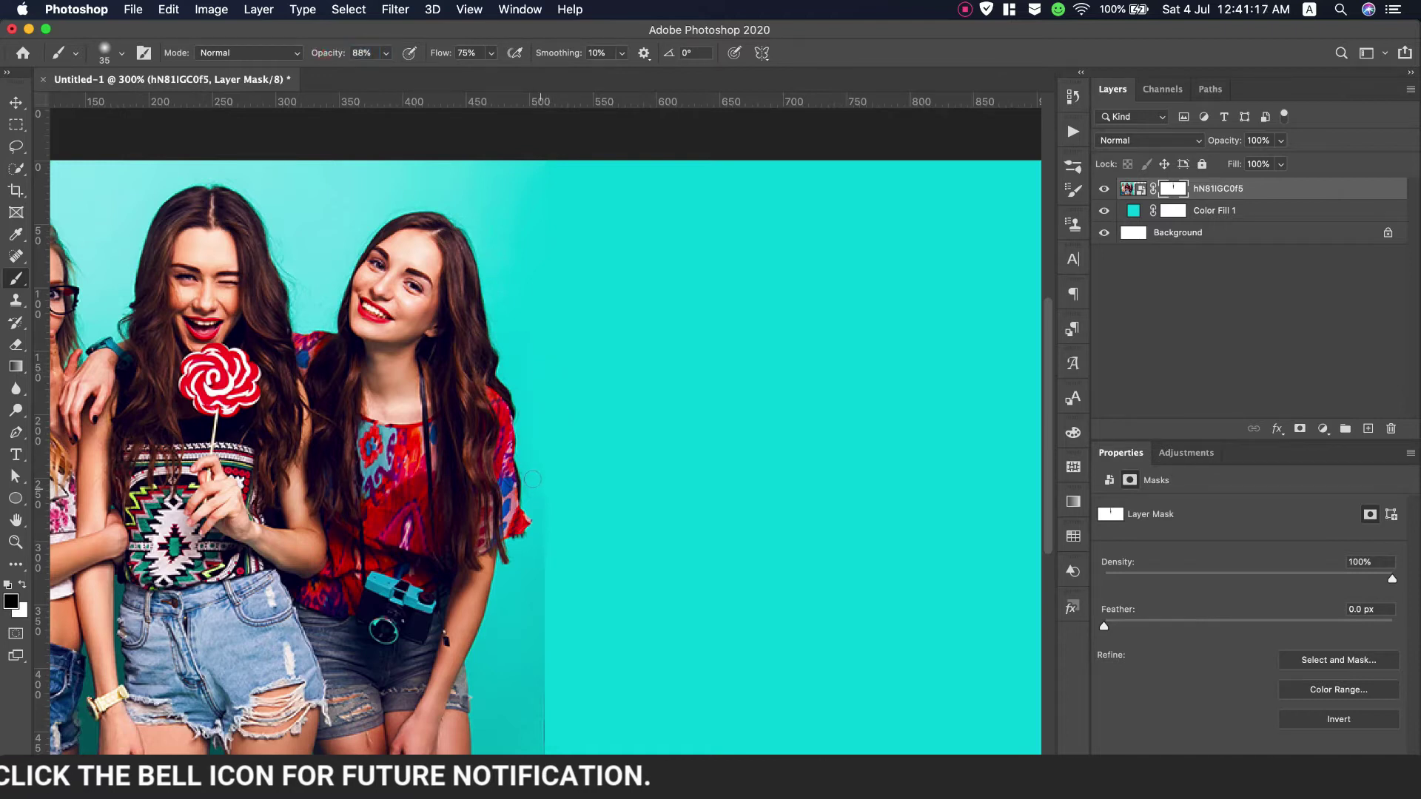
pyautogui.moveTo(540, 560); pyautogui.dragTo(533, 594)
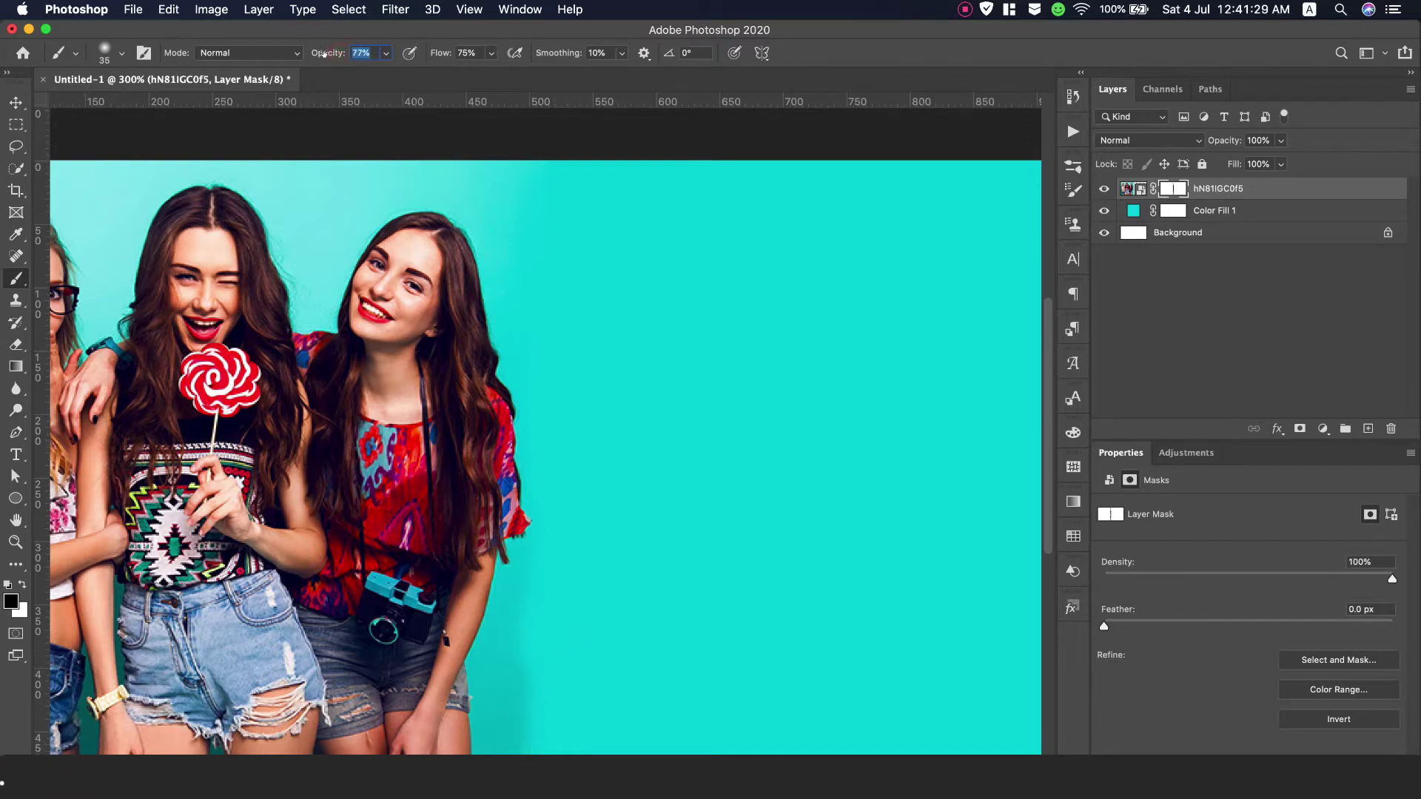
pyautogui.moveTo(323, 54); pyautogui.dragTo(313, 53)
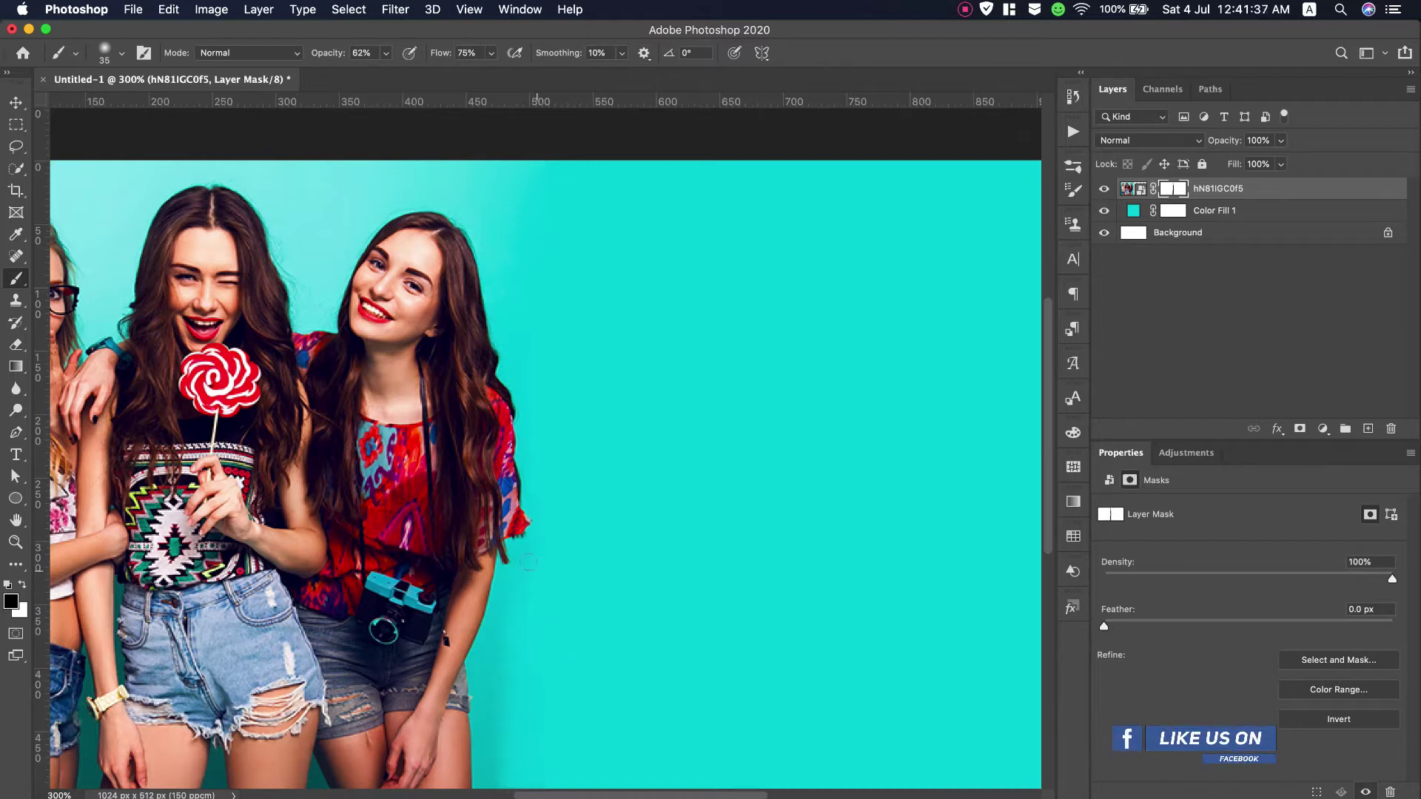
pyautogui.scroll(3, 591, 533)
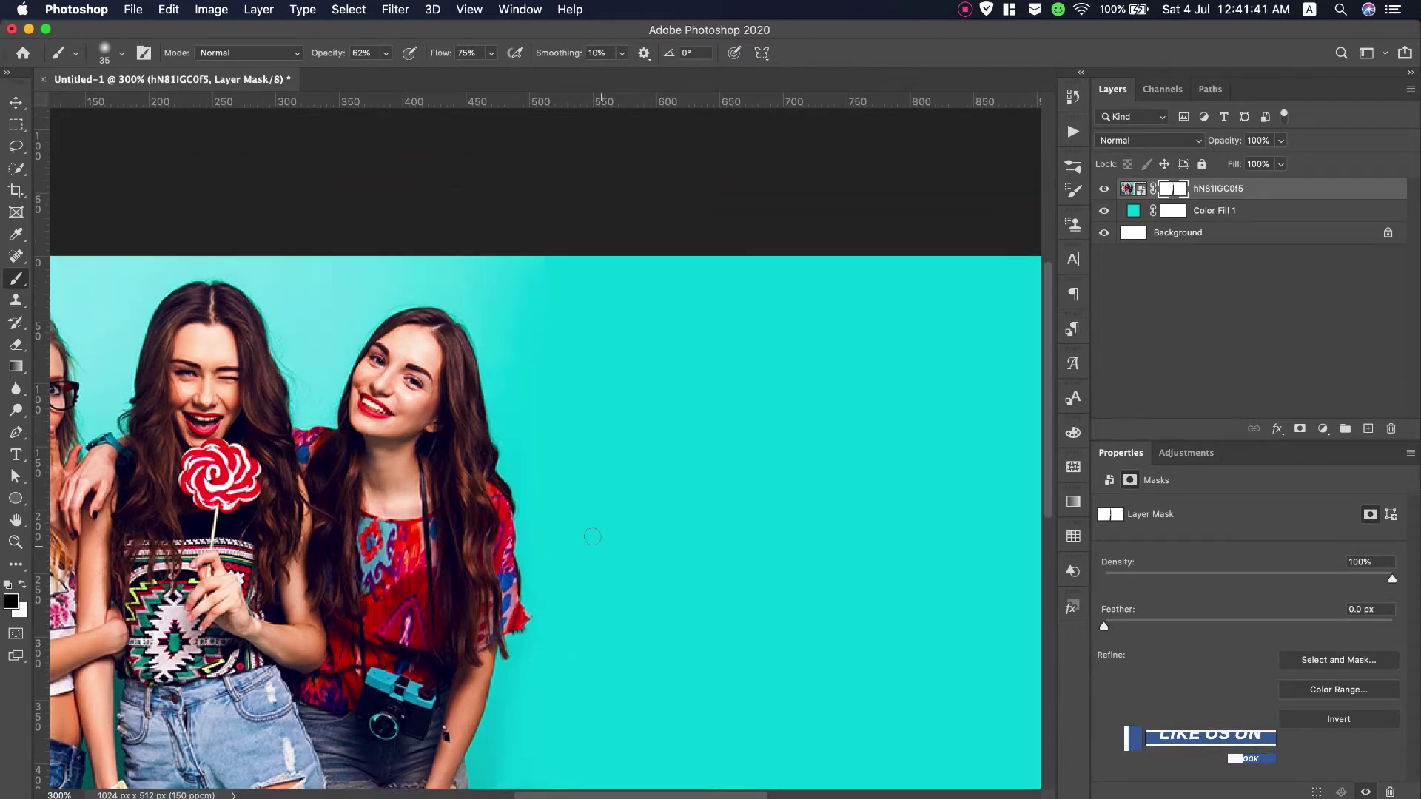
pyautogui.press('z')
pyautogui.click(509, 53)
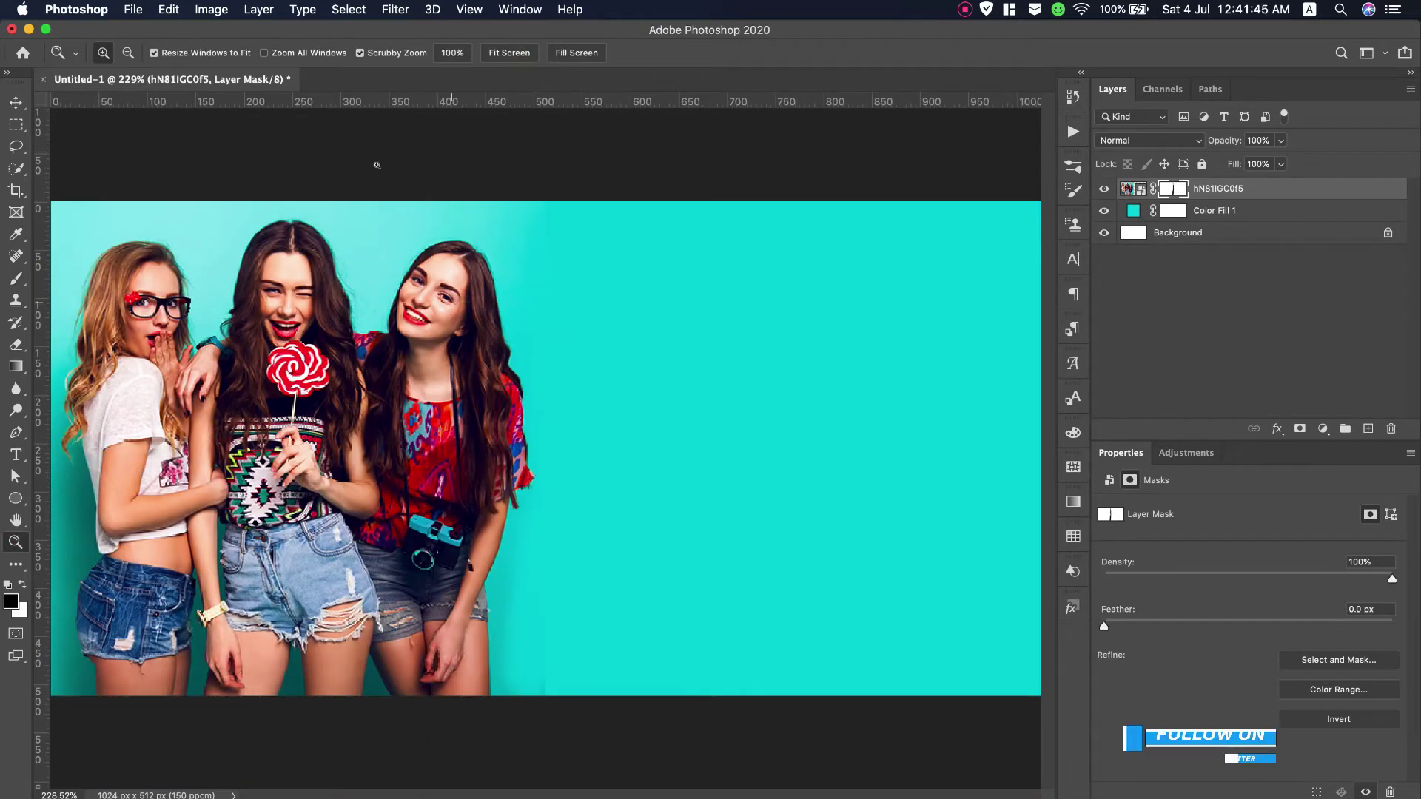
pyautogui.click(451, 53)
pyautogui.press('super+plus')
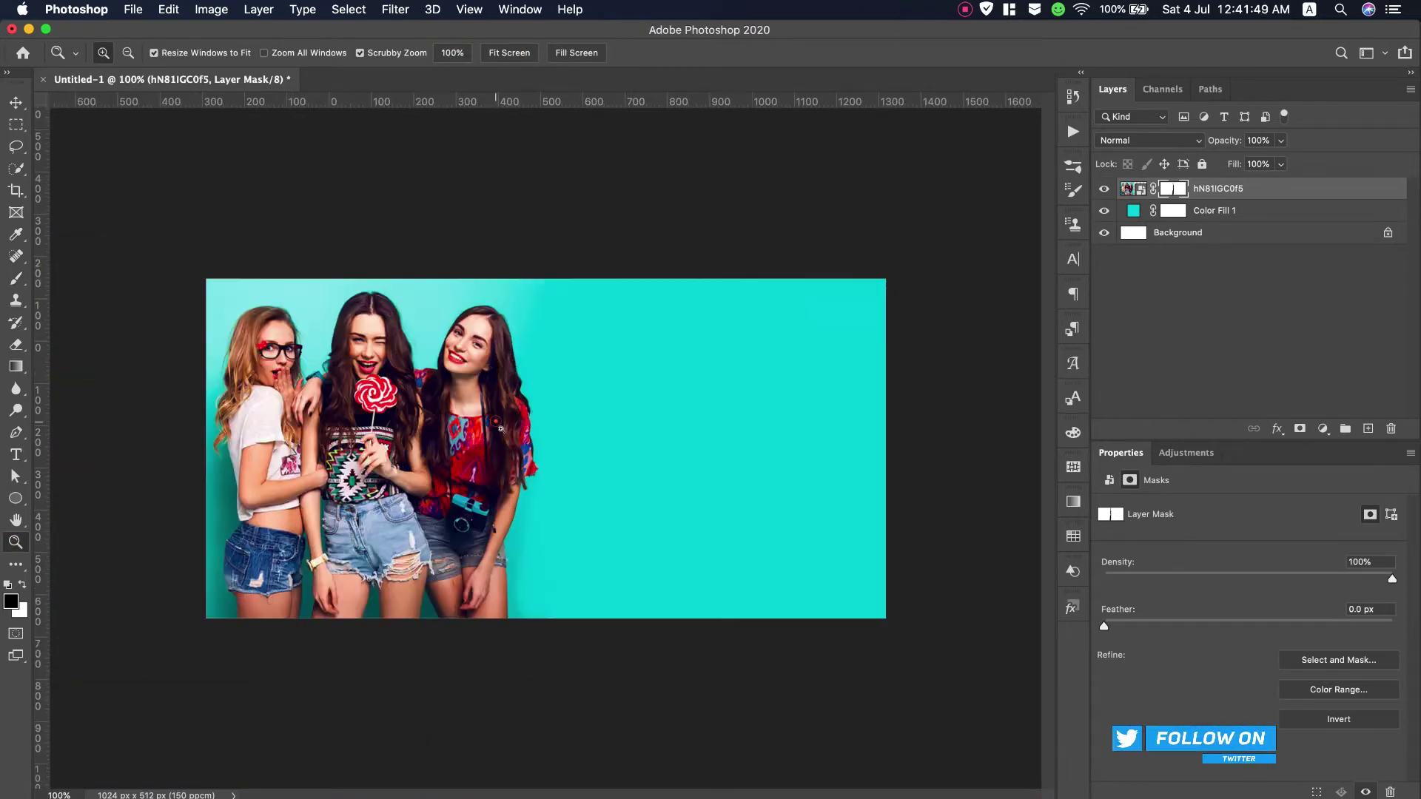
# Drag two vertical guides and a top horizontal guide to frame the text area
pyautogui.moveTo(41, 472); pyautogui.dragTo(639, 472)
pyautogui.moveTo(43, 499); pyautogui.dragTo(945, 484)
pyautogui.moveTo(783, 101)
pyautogui.mouseDown()
pyautogui.moveTo(791, 255)
pyautogui.moveTo(725, 644)
pyautogui.mouseUp()
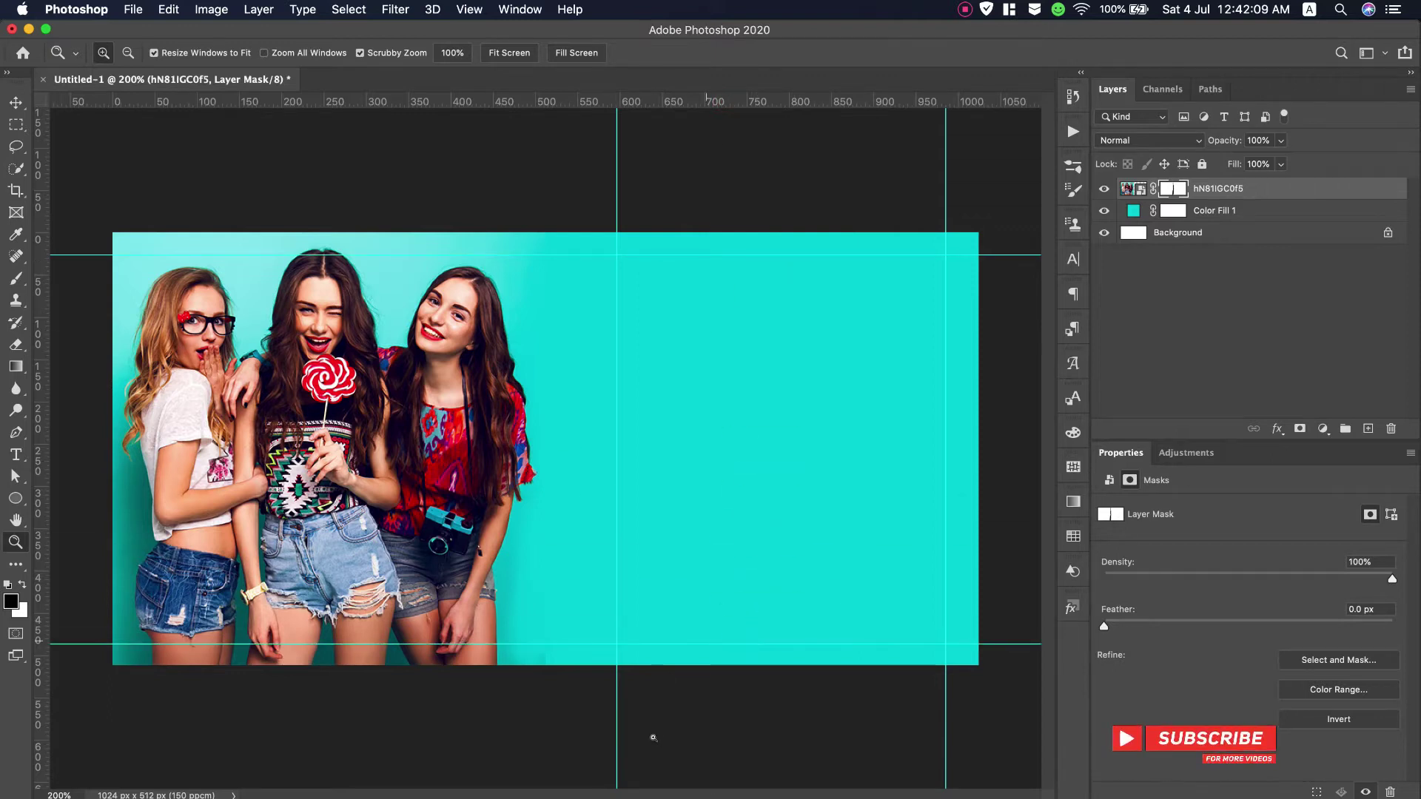
# Copy the word Summer from the notes and return to the banner
pyautogui.press('super+Tab')
pyautogui.doubleClick(913, 368)
pyautogui.press('super+c')
pyautogui.press('super+Tab')
# Add a Summer text layer right of the photo in 11 pt Light, all caps
pyautogui.press('t')
pyautogui.press('t')
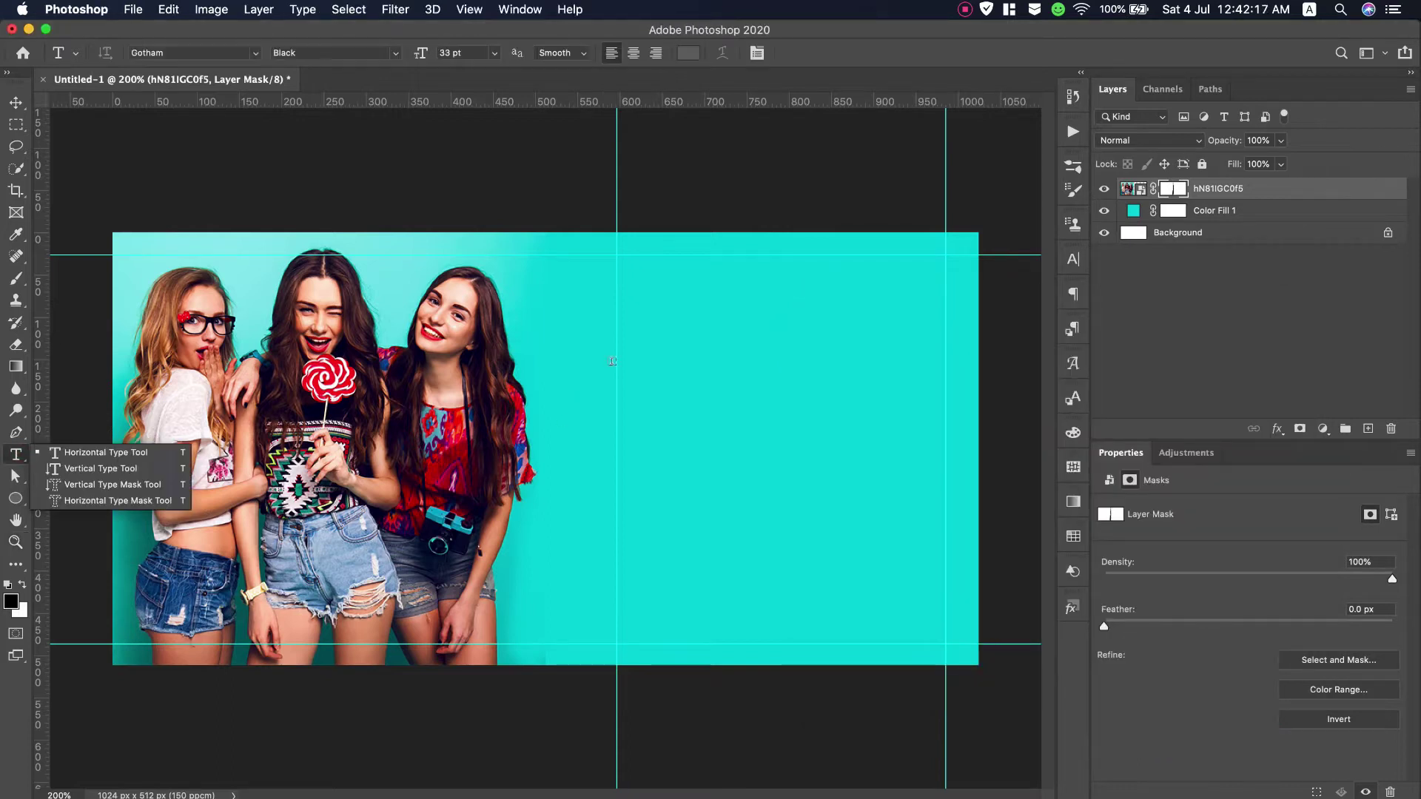
pyautogui.click(639, 324)
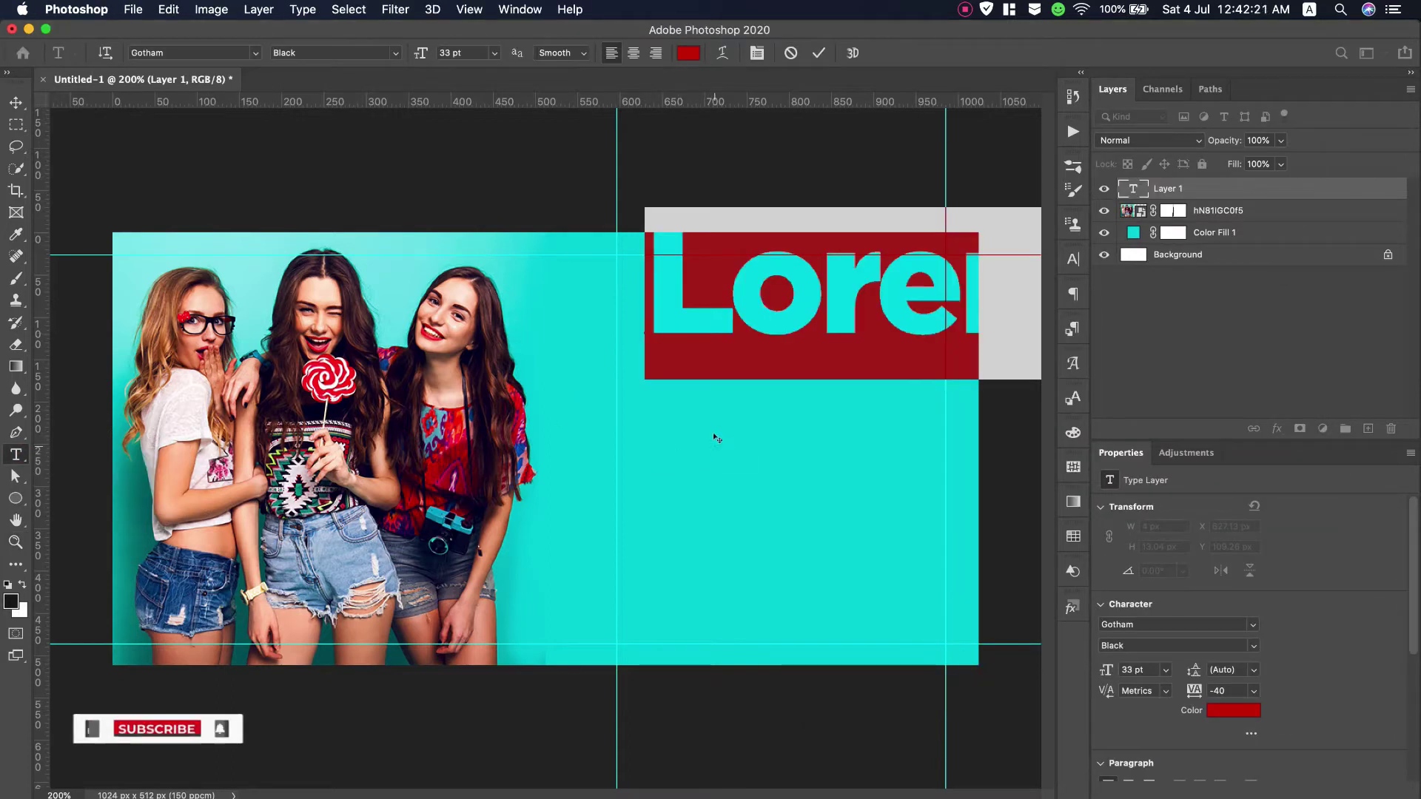
pyautogui.moveTo(420, 52); pyautogui.dragTo(400, 57)
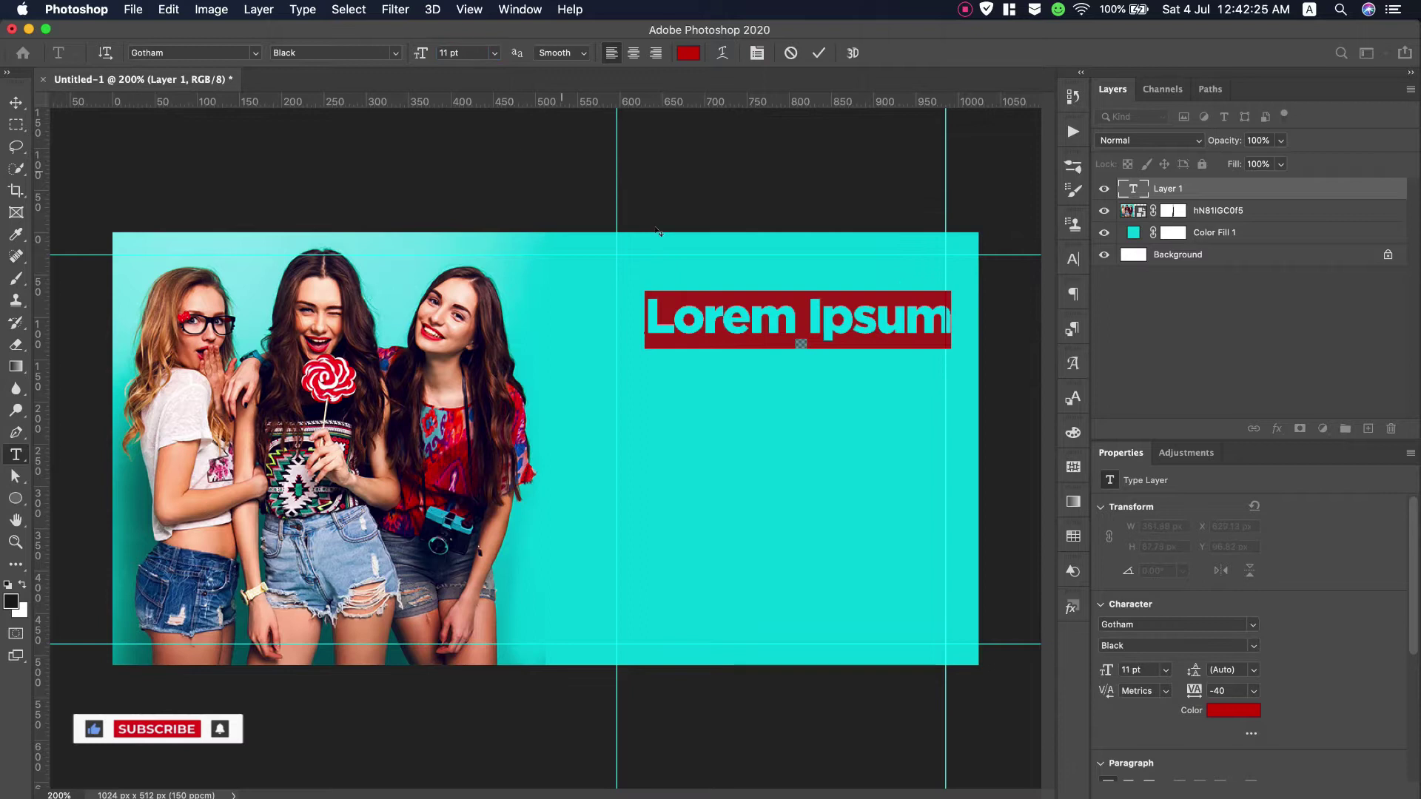
pyautogui.click(663, 238)
pyautogui.write('Summer')
pyautogui.hotkey('ctrl', 'a')
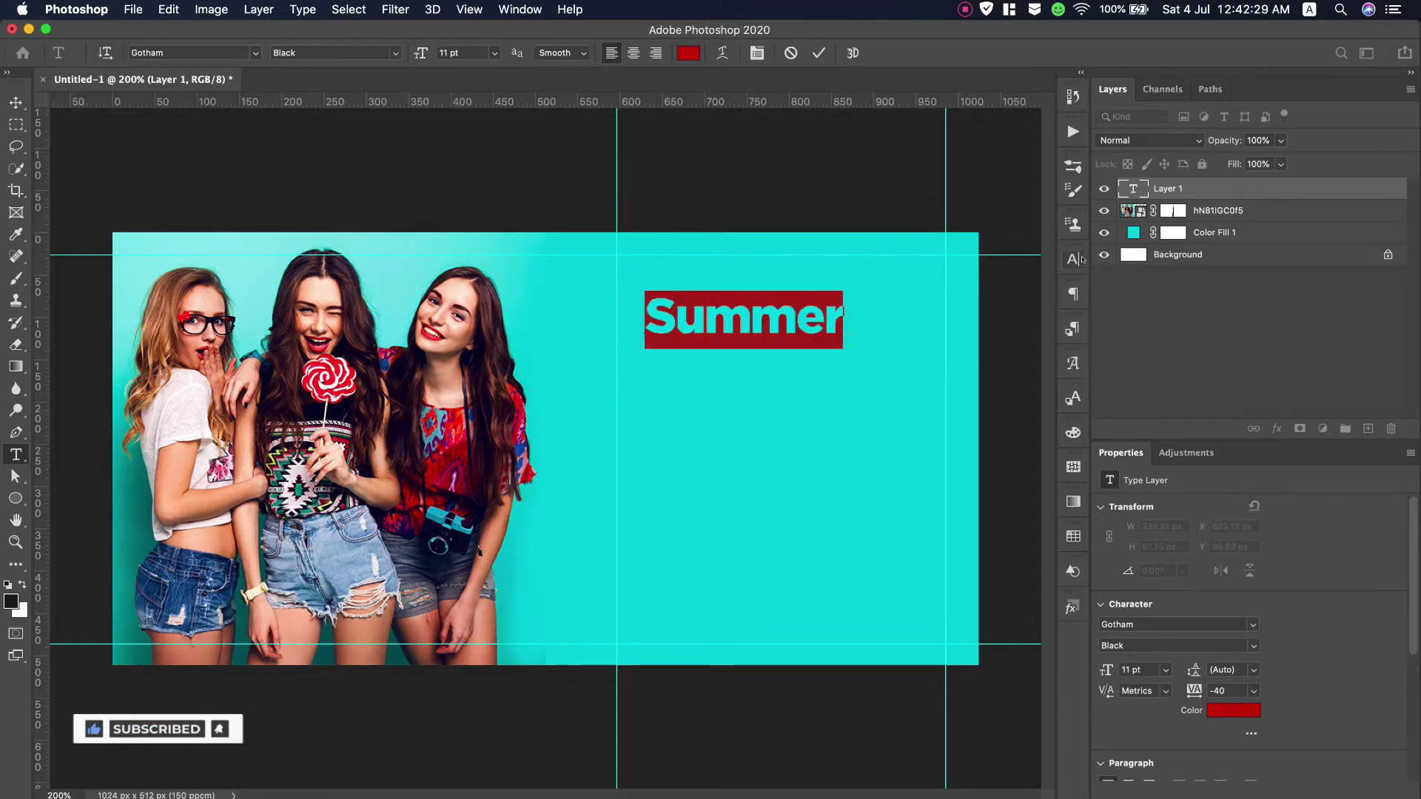
pyautogui.click(1079, 259)
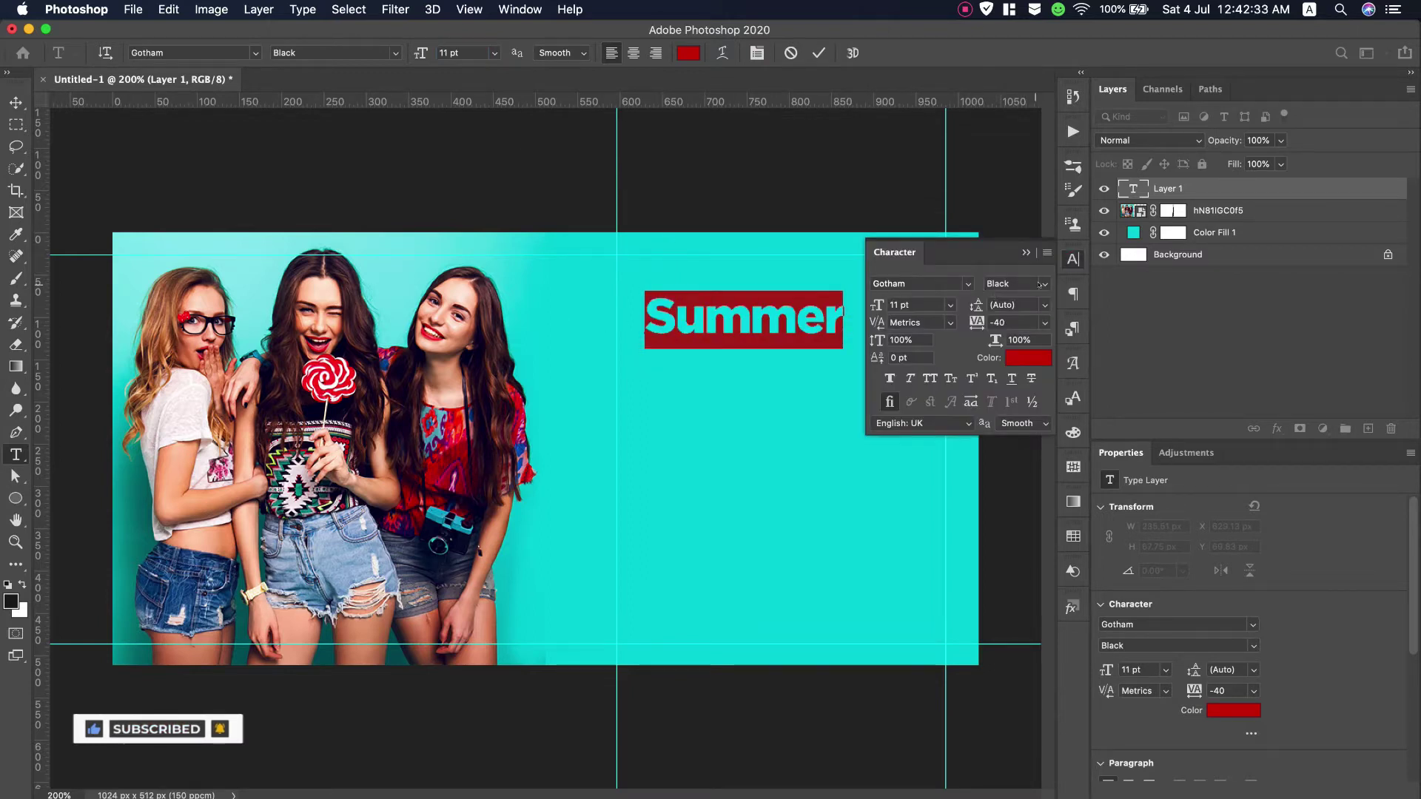
pyautogui.click(1040, 284)
pyautogui.click(1012, 321)
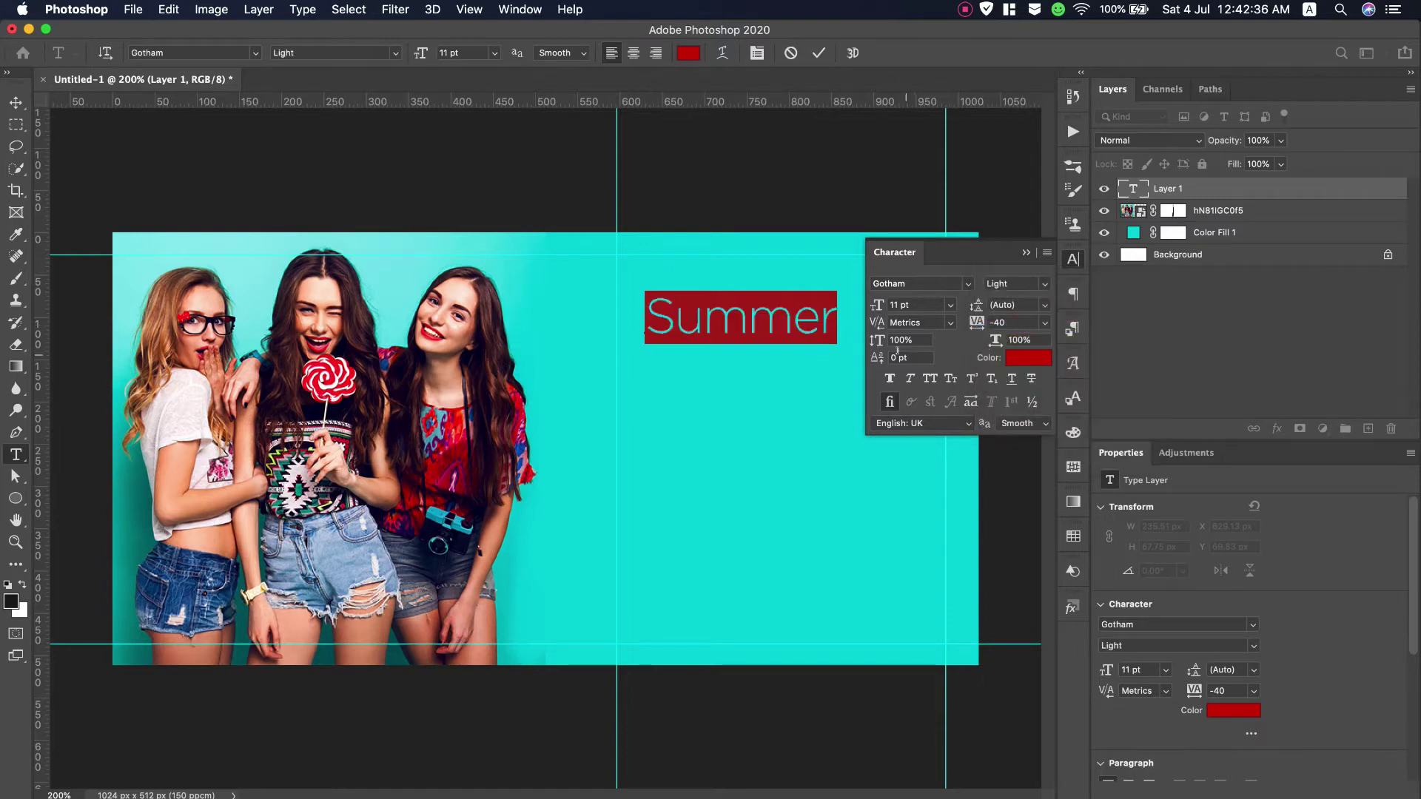
pyautogui.click(930, 378)
# Colour the SUMMER heading dark teal #05596c after sampling colours from the photo
pyautogui.click(1022, 357)
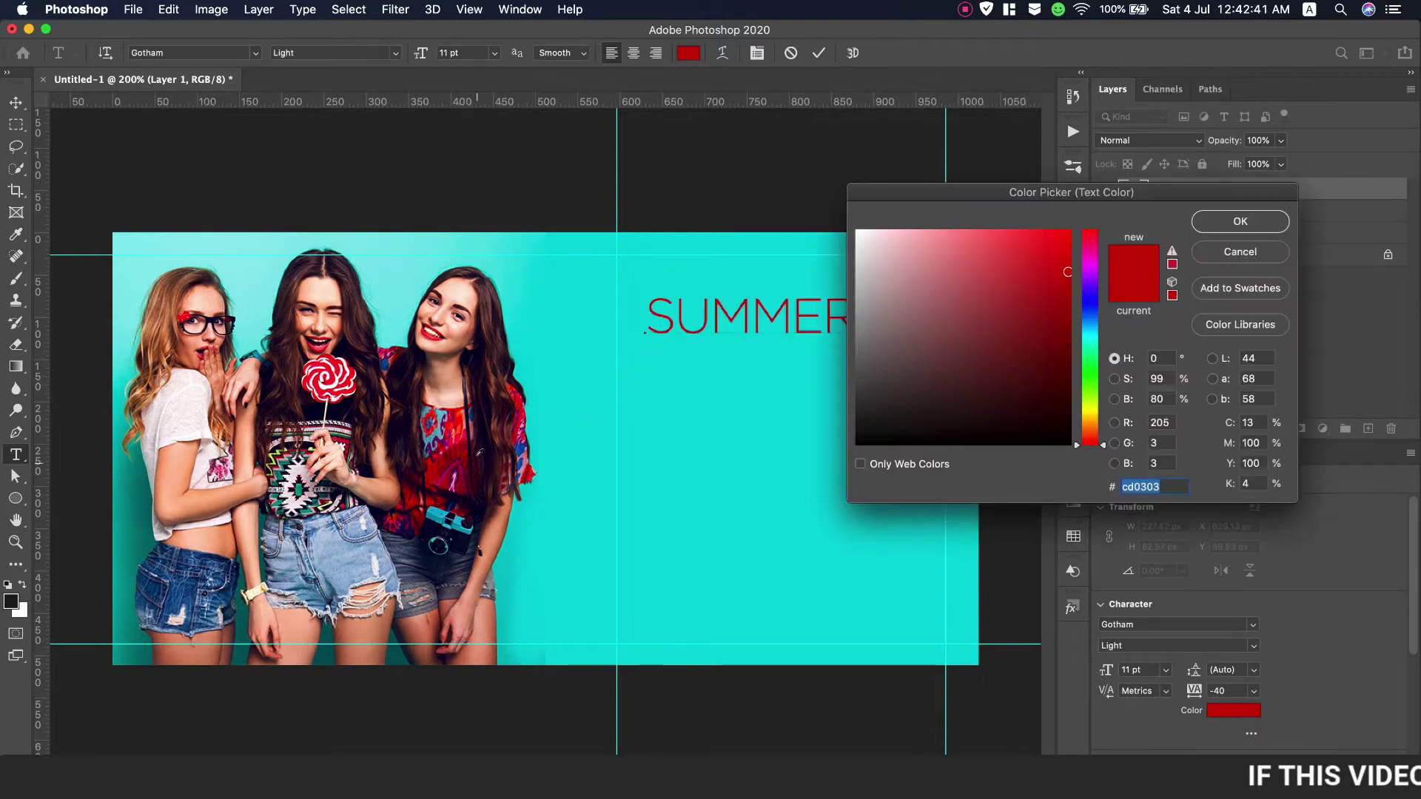
pyautogui.write('000024')
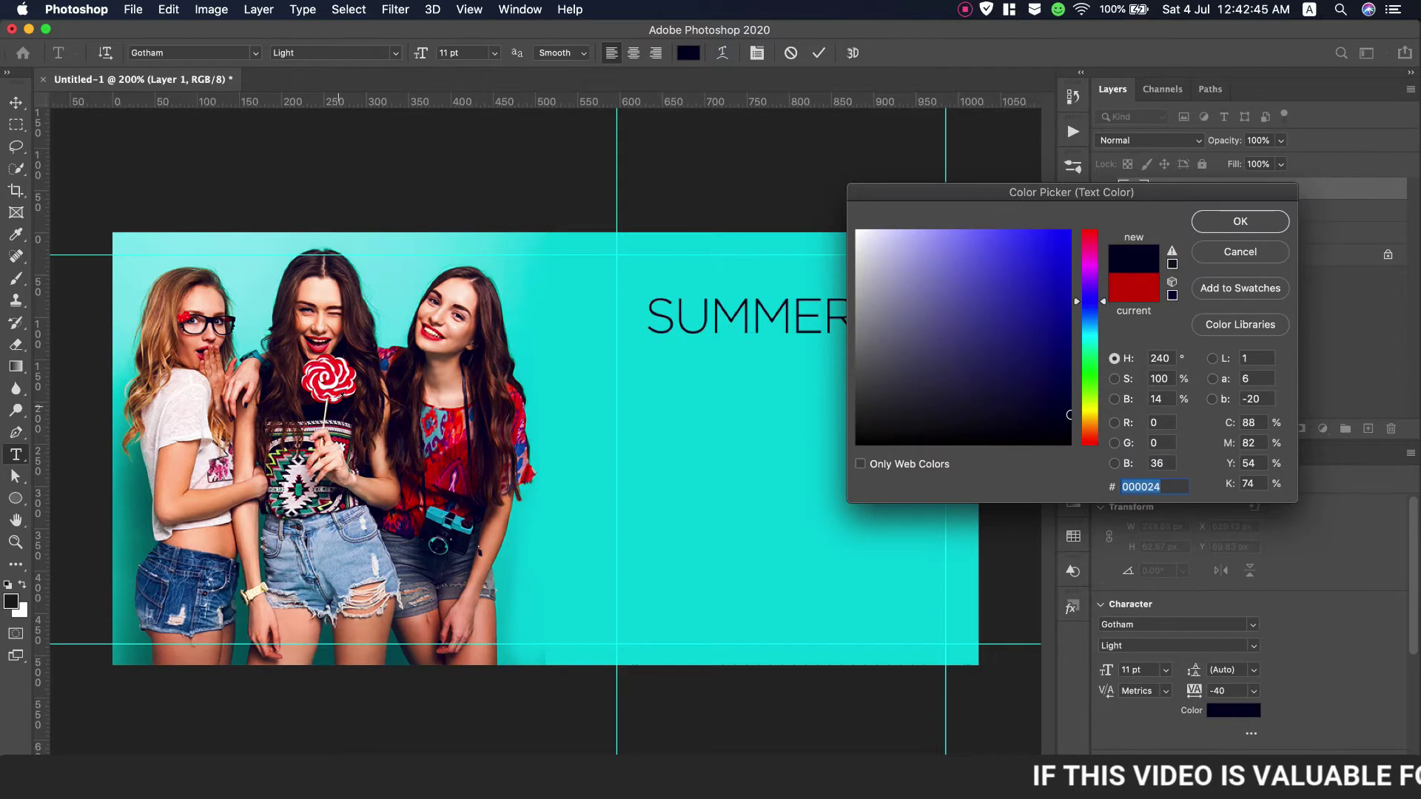
pyautogui.click(191, 393)
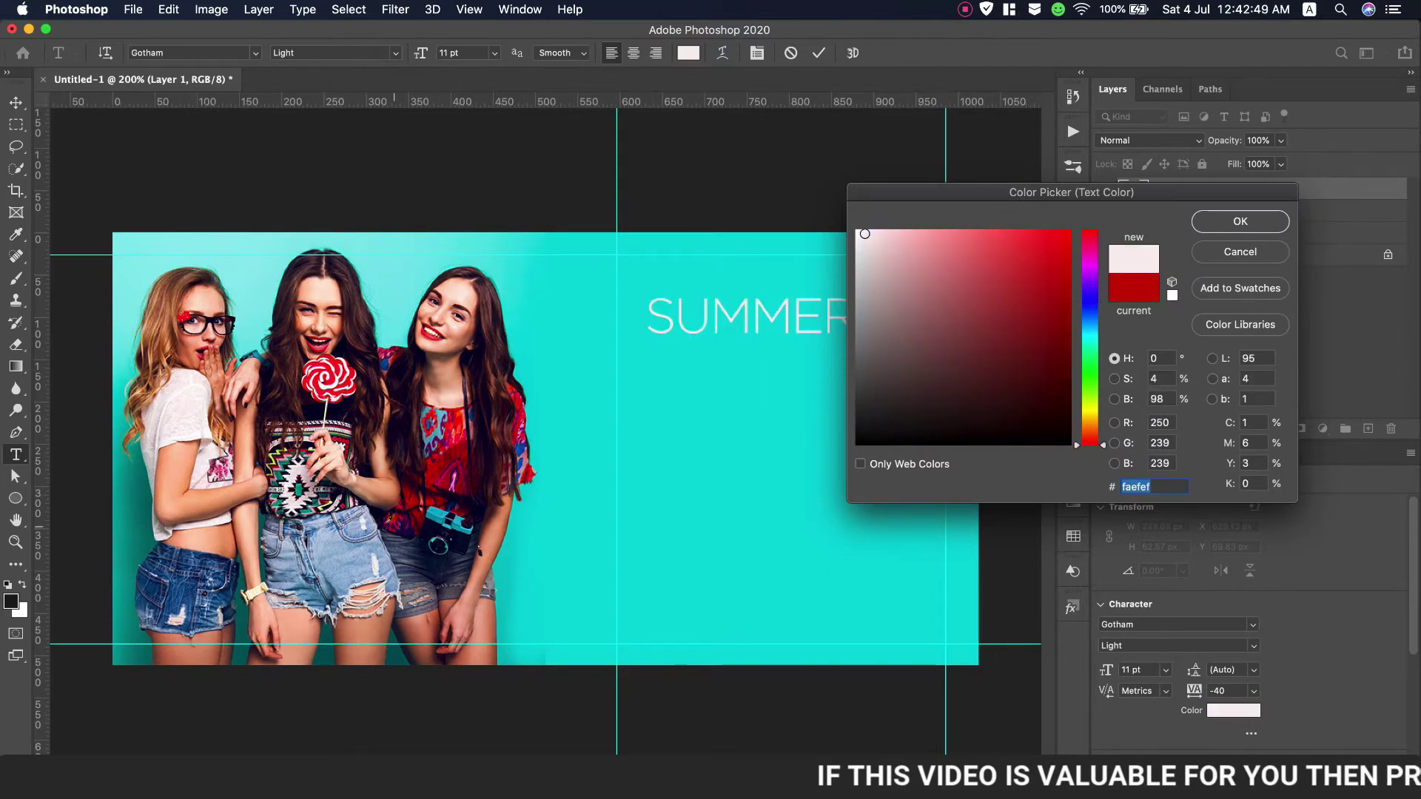
pyautogui.click(348, 550)
pyautogui.click(482, 470)
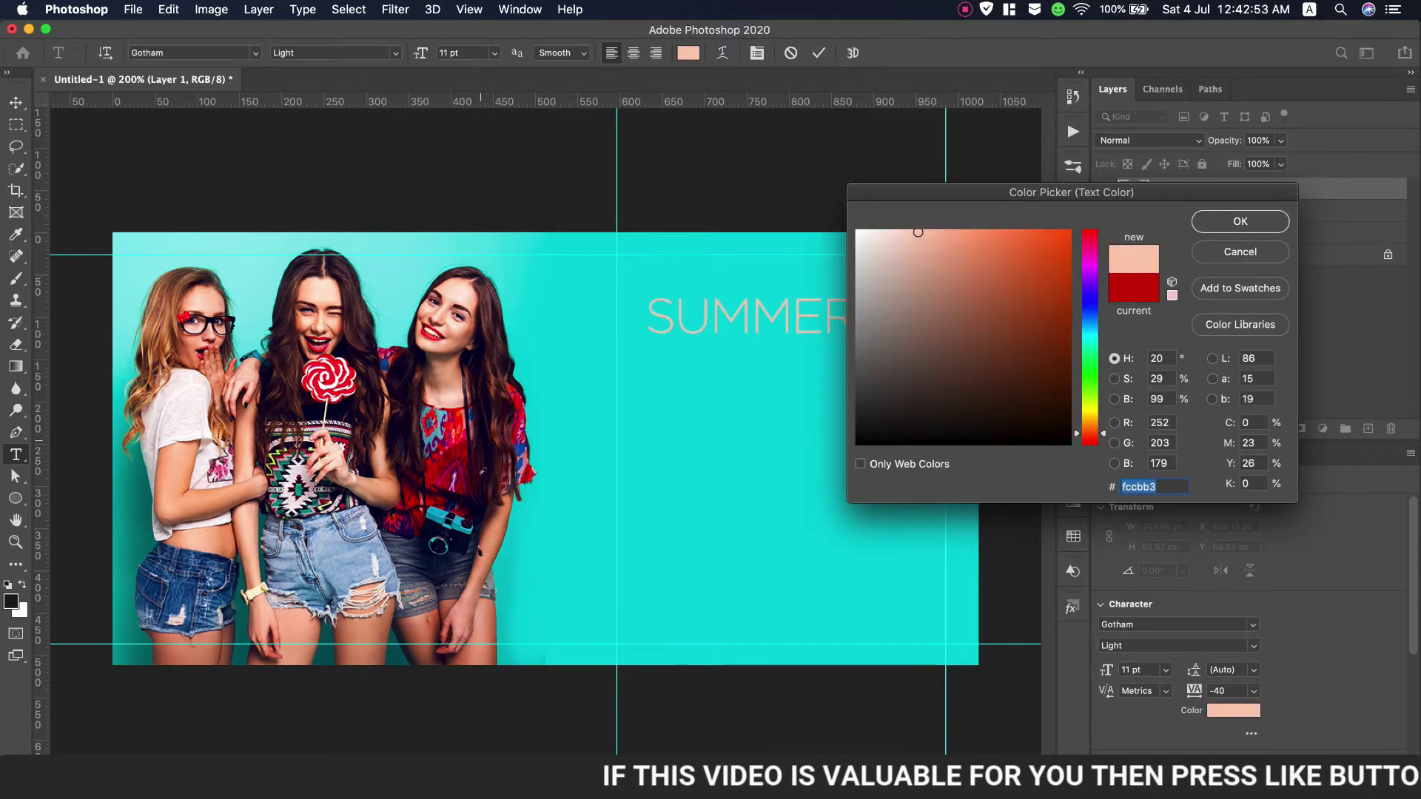
pyautogui.click(415, 506)
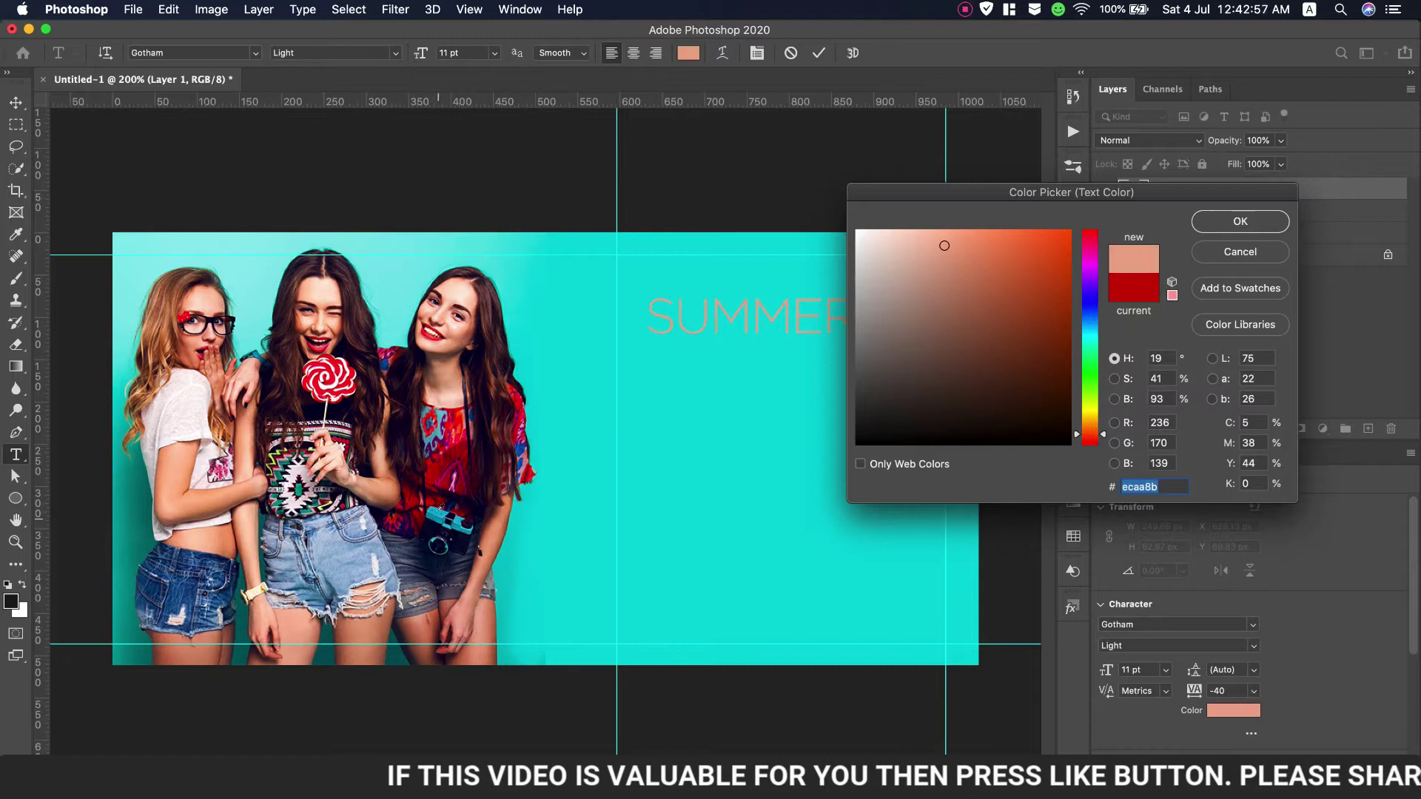
pyautogui.click(437, 518)
pyautogui.moveTo(1069, 304); pyautogui.dragTo(1058, 353)
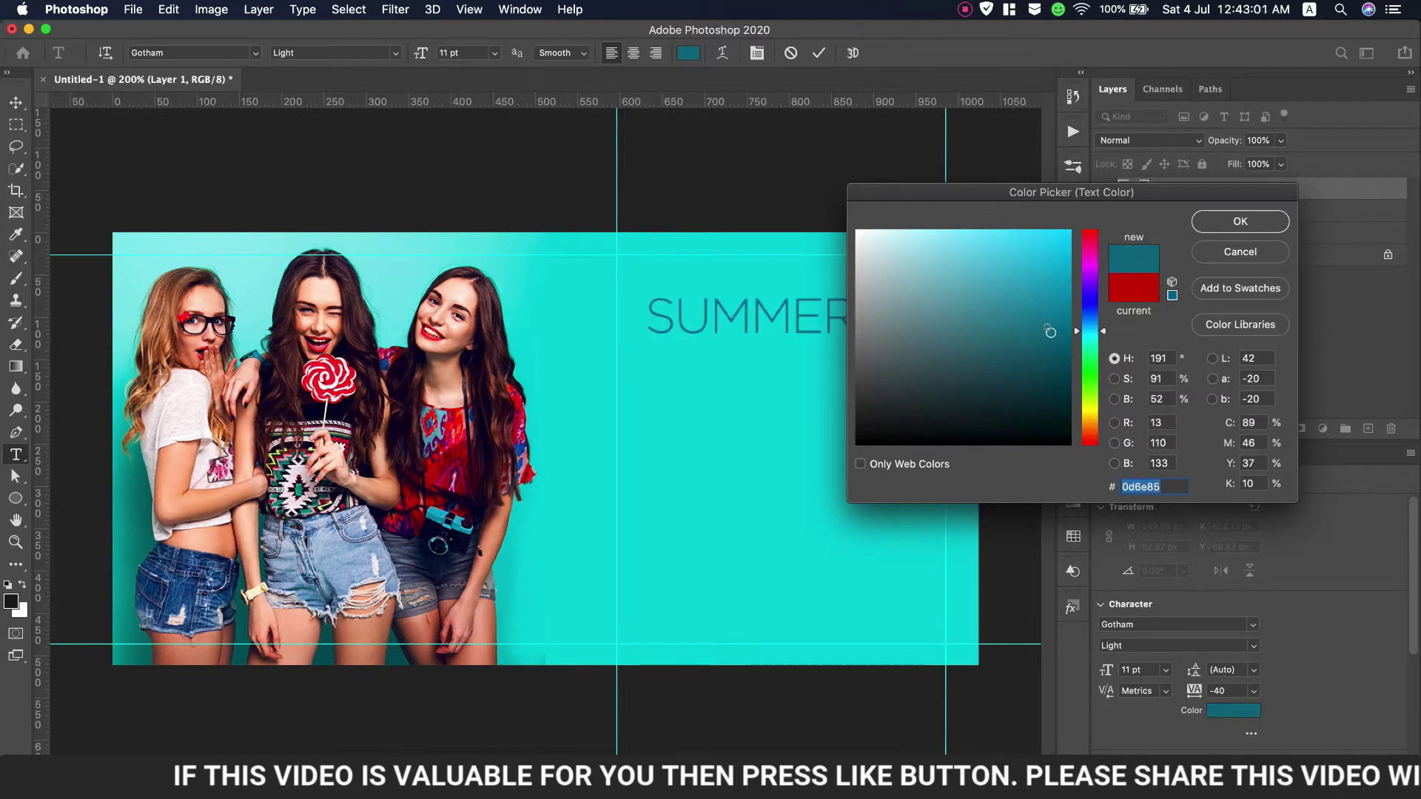
pyautogui.click(1258, 223)
pyautogui.click(1036, 283)
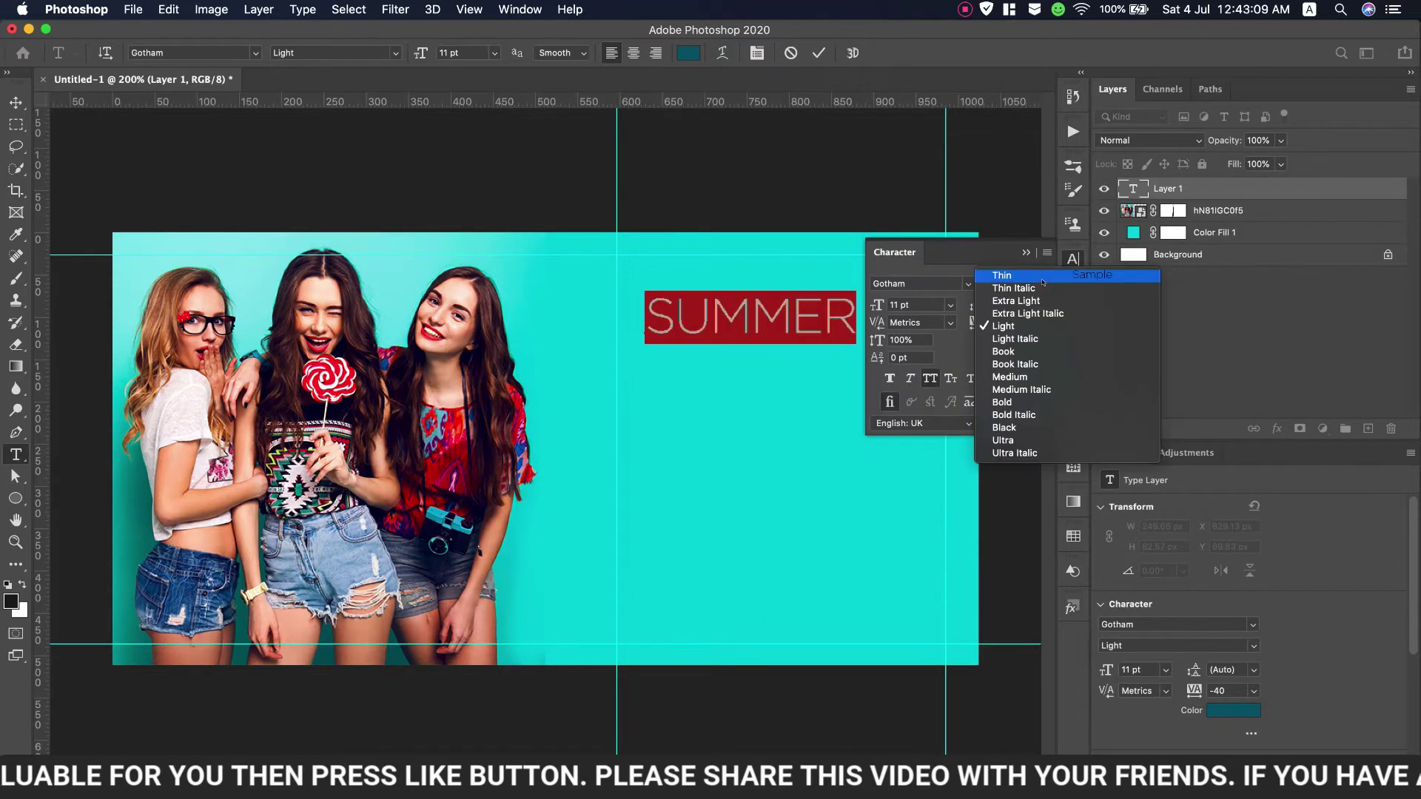
# Commit the SUMMER text and move it up and to the right
pyautogui.press('Escape')
pyautogui.hotkey('ctrl', 'Return')
pyautogui.moveTo(747, 324)
pyautogui.mouseDown()
pyautogui.moveTo(794, 306)
pyautogui.moveTo(783, 310)
pyautogui.mouseUp()
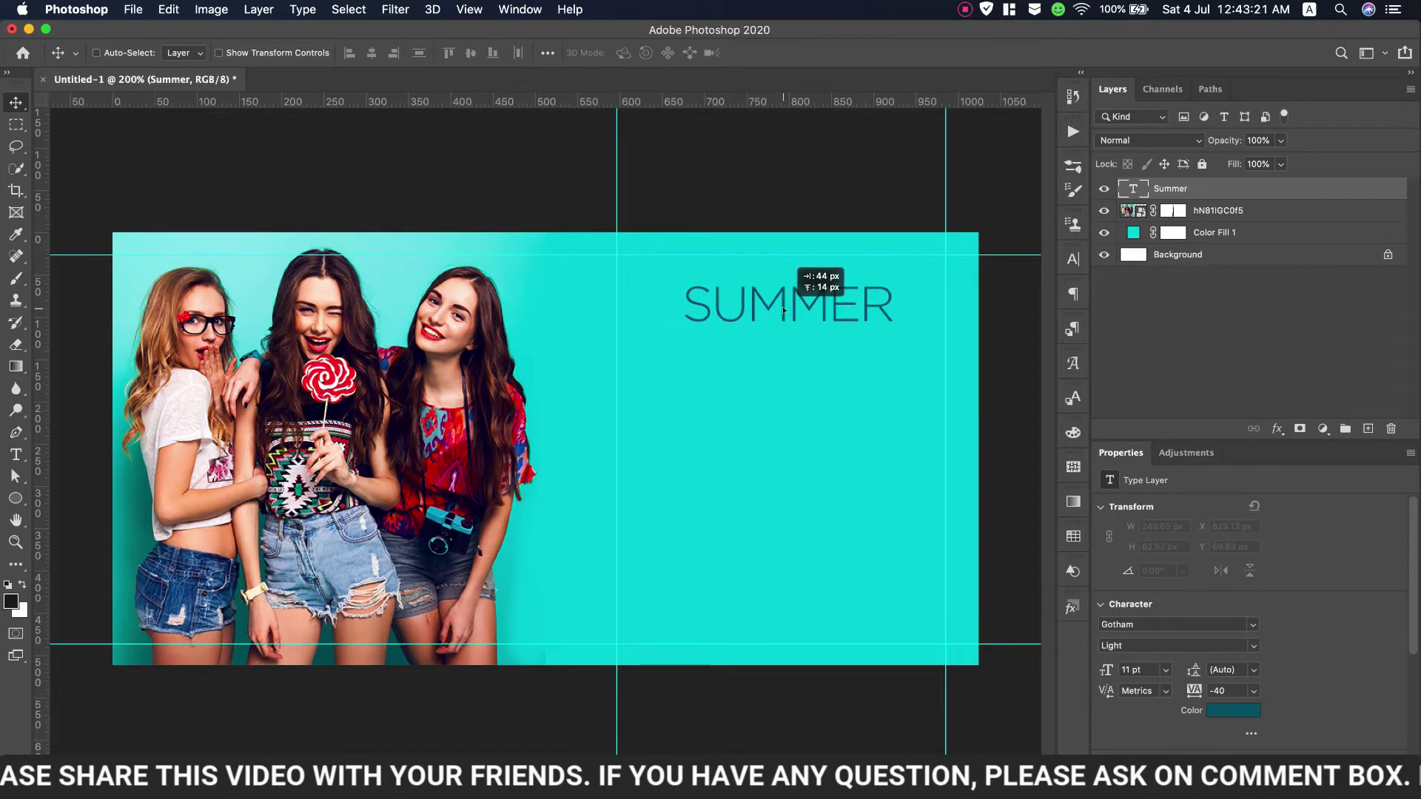
pyautogui.moveTo(783, 310); pyautogui.dragTo(778, 310)
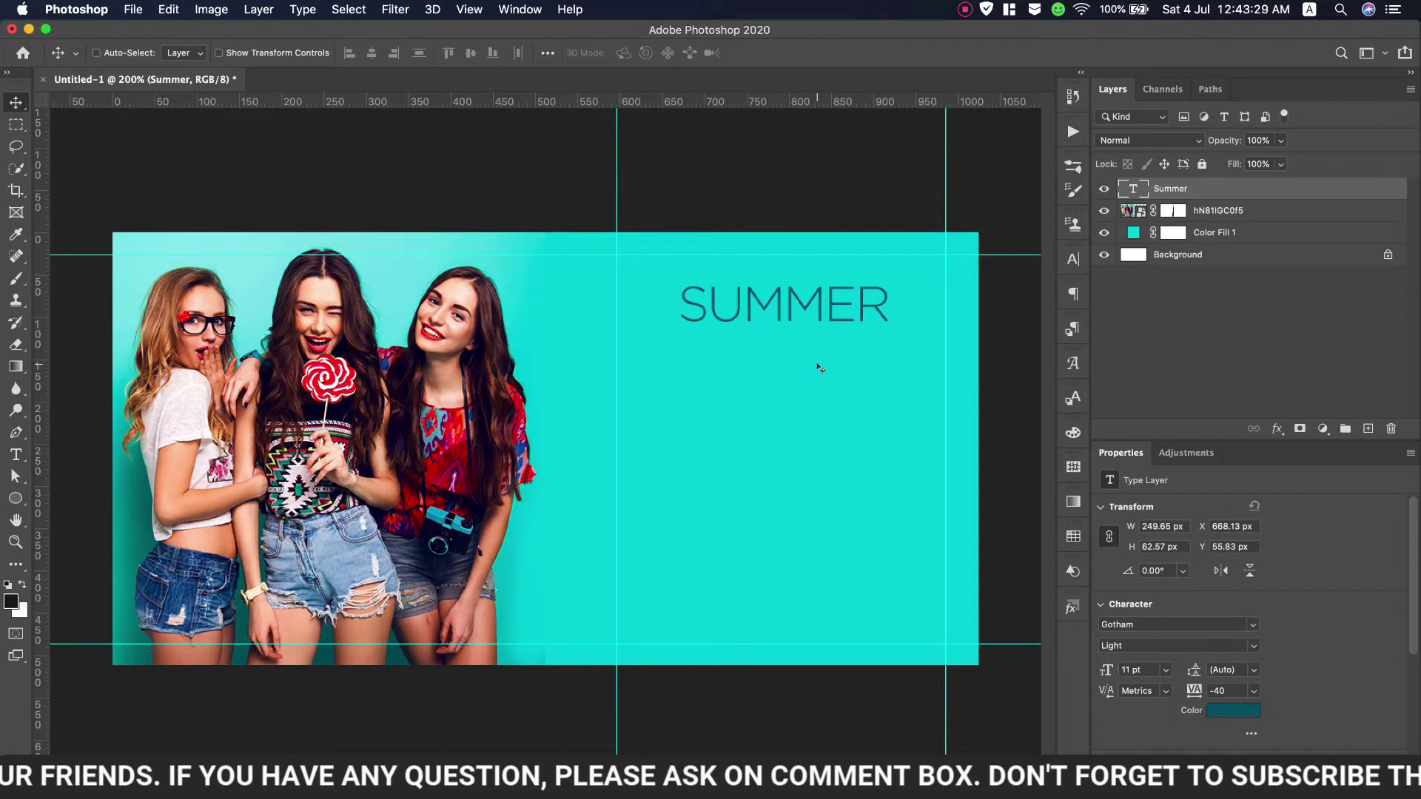
# Change the SUMMER heading to Book weight and nudge it into place
pyautogui.click(1072, 259)
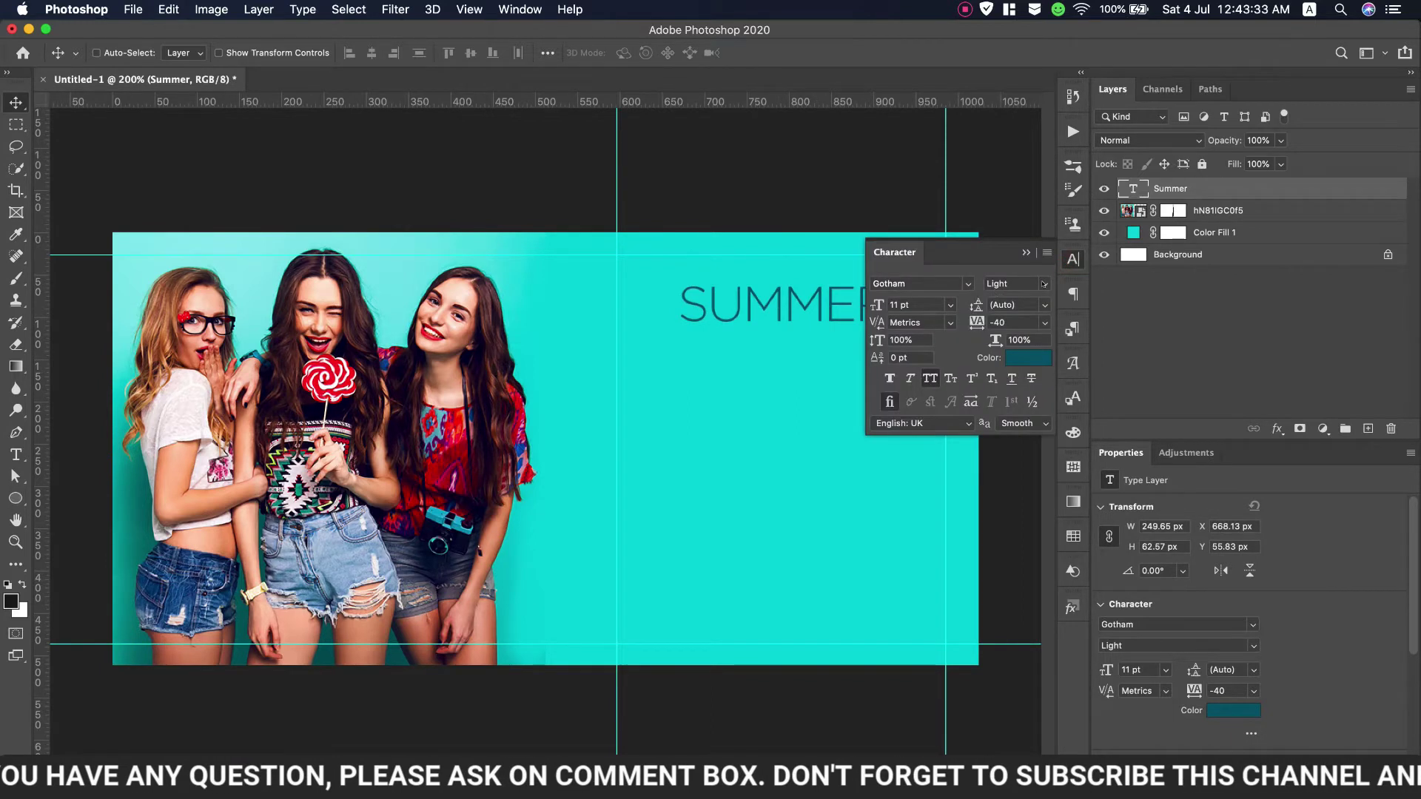
pyautogui.click(1044, 284)
pyautogui.click(996, 353)
pyautogui.click(843, 294)
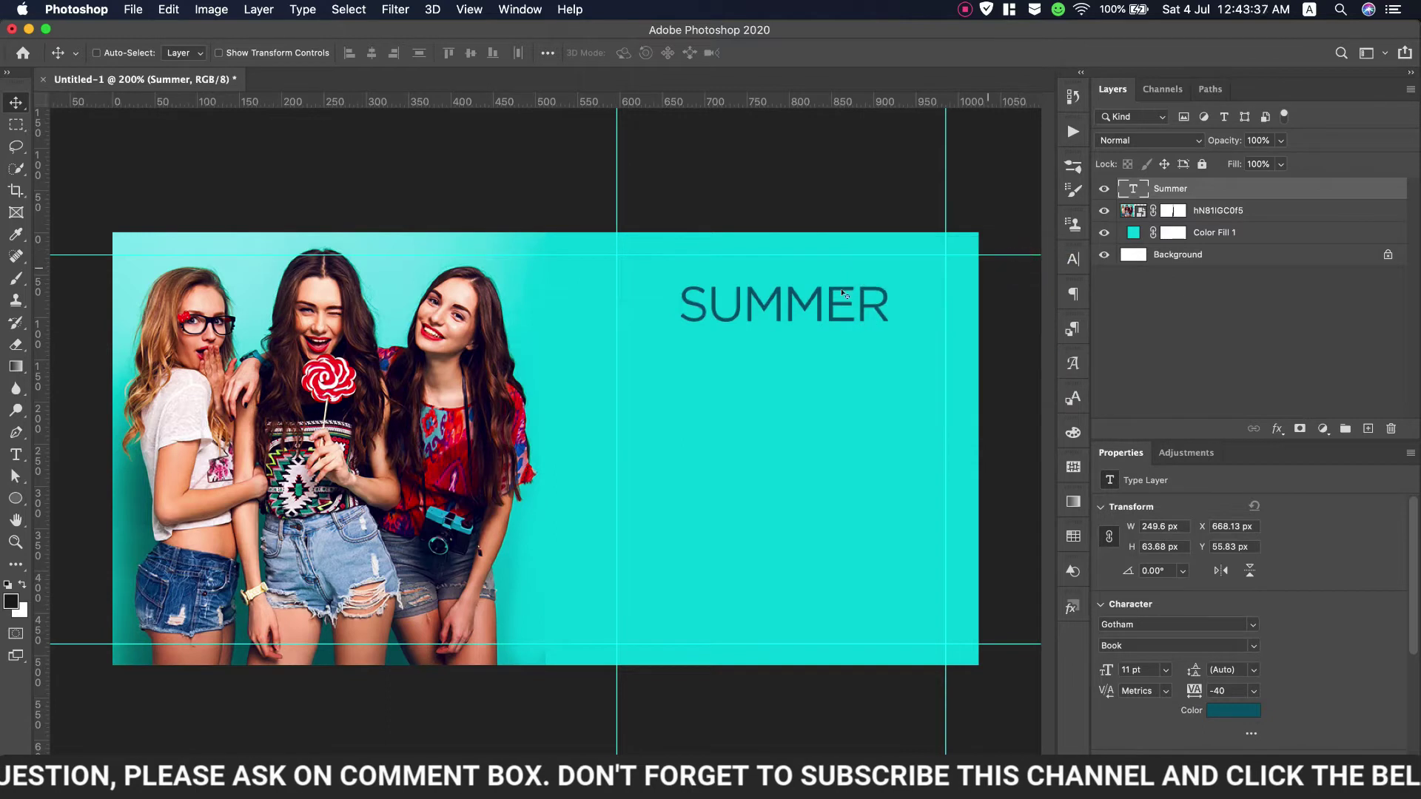
pyautogui.moveTo(779, 302); pyautogui.dragTo(789, 314)
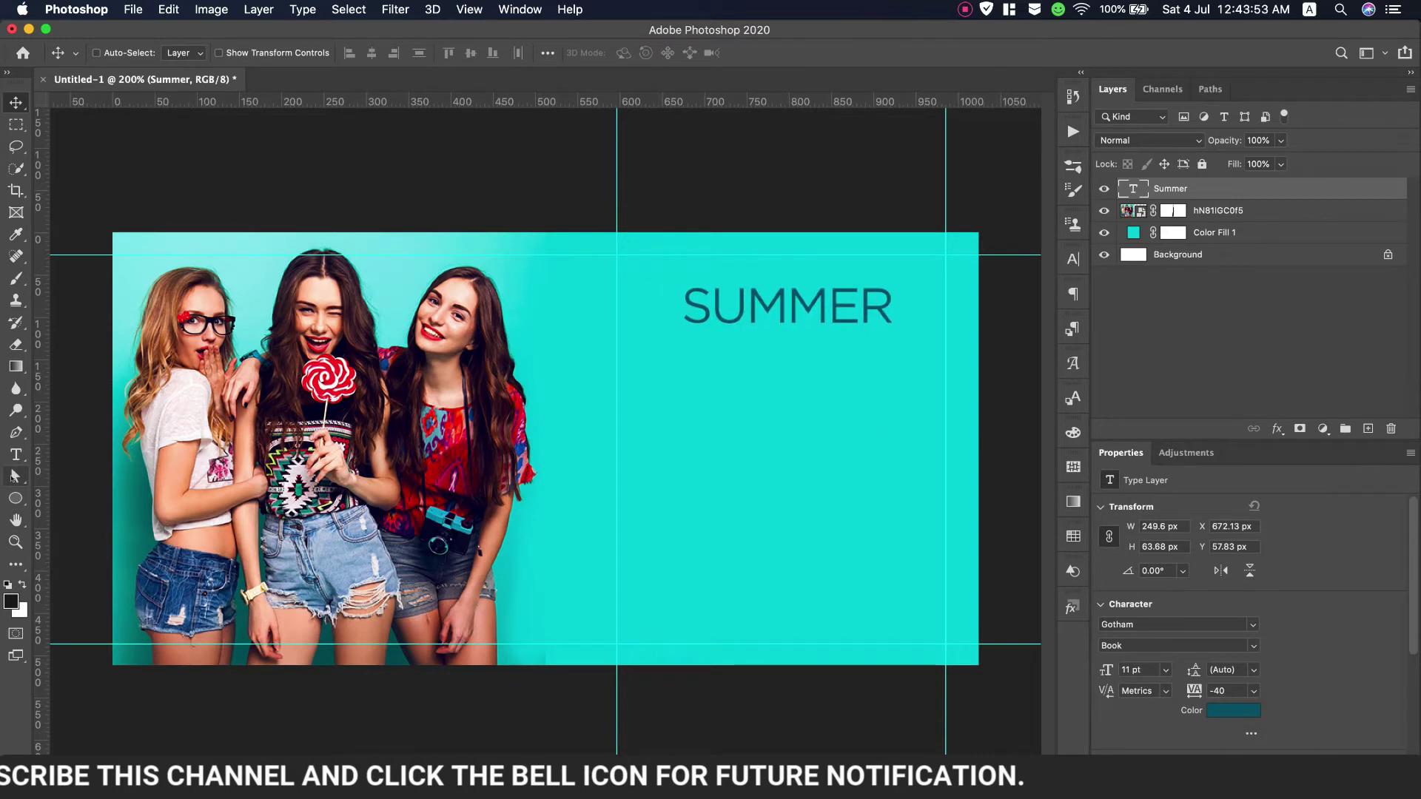
# Zoom in on the SUMMER heading with the Zoom tool
pyautogui.click(16, 432)
pyautogui.click(118, 52)
pyautogui.click(111, 38)
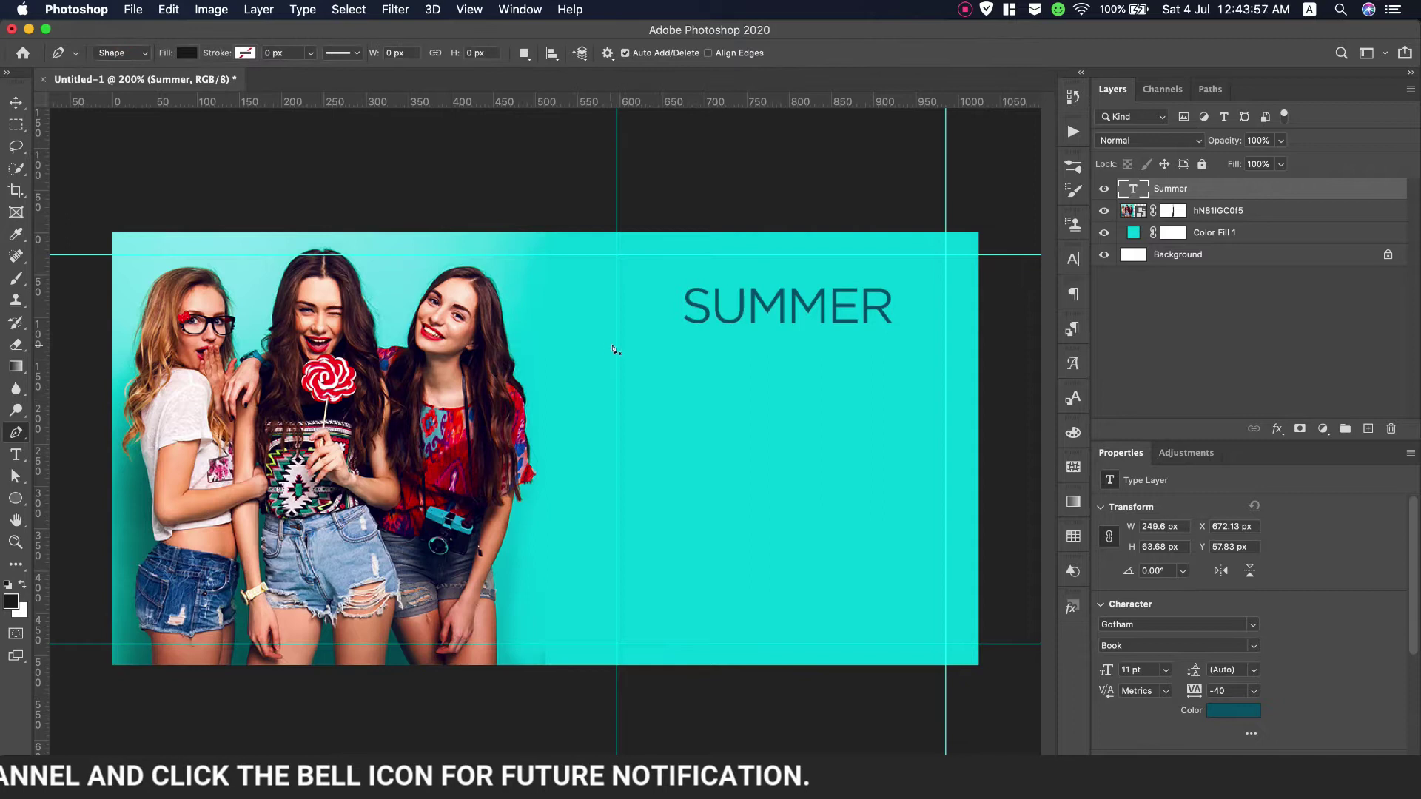
pyautogui.click(16, 542)
pyautogui.click(773, 304)
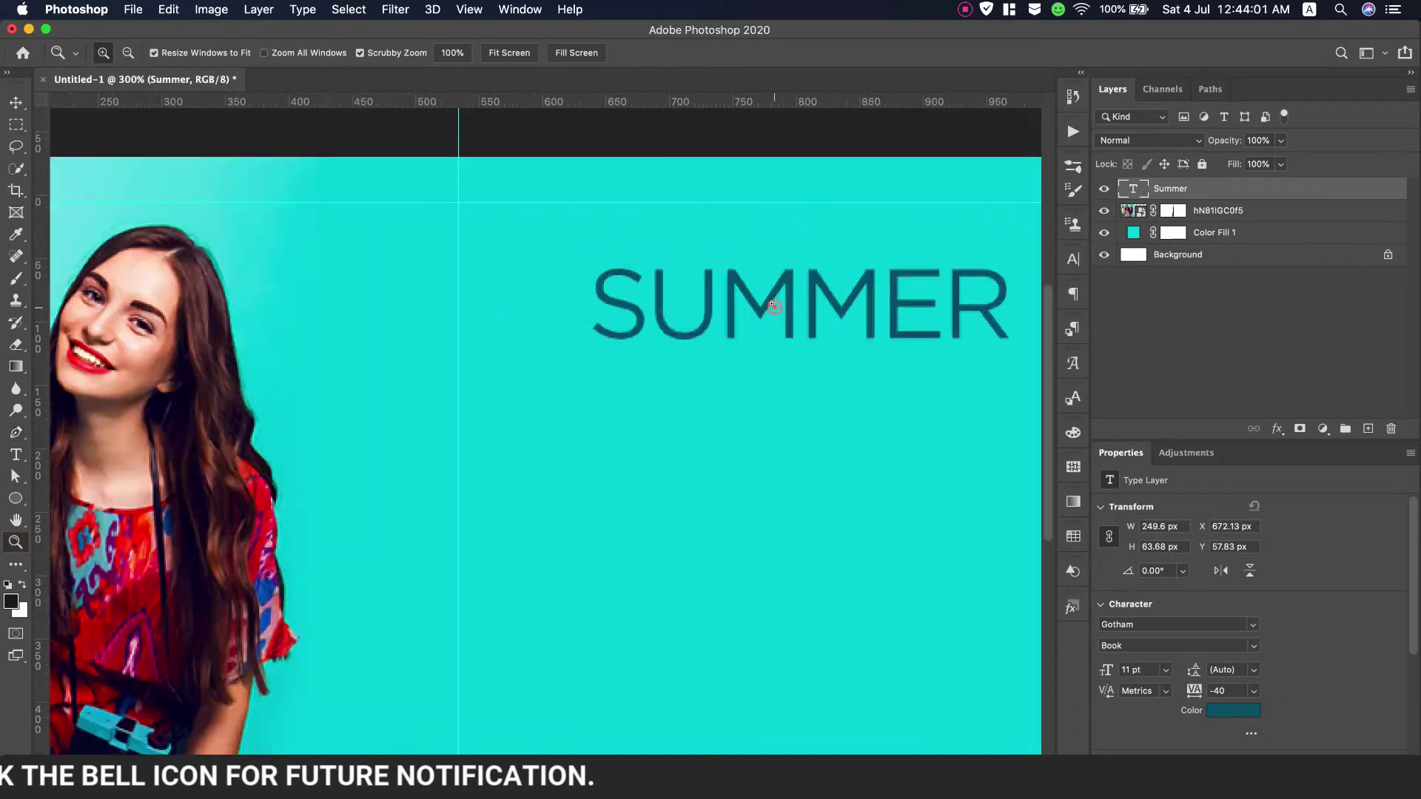
pyautogui.hscroll(5, 544, 424)
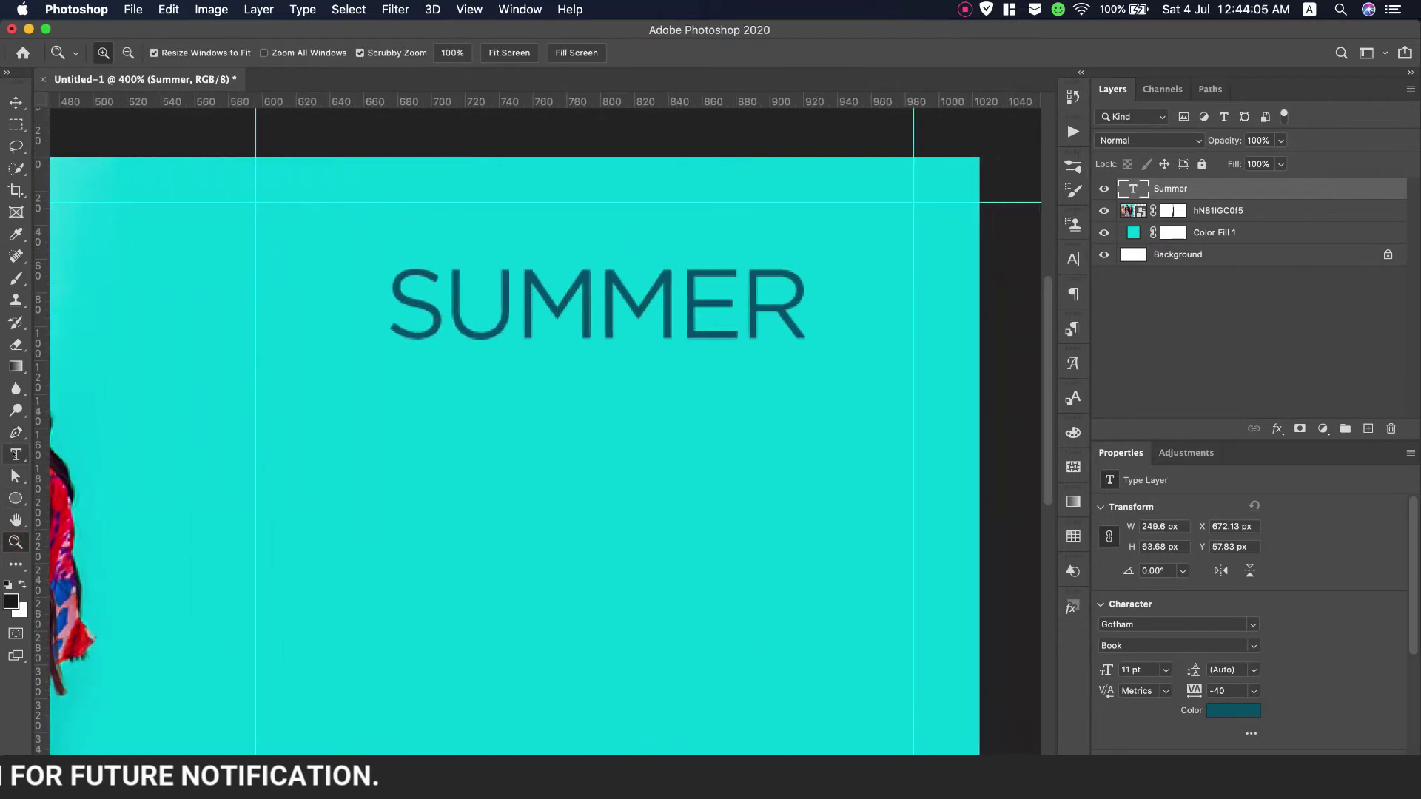
pyautogui.press('p')
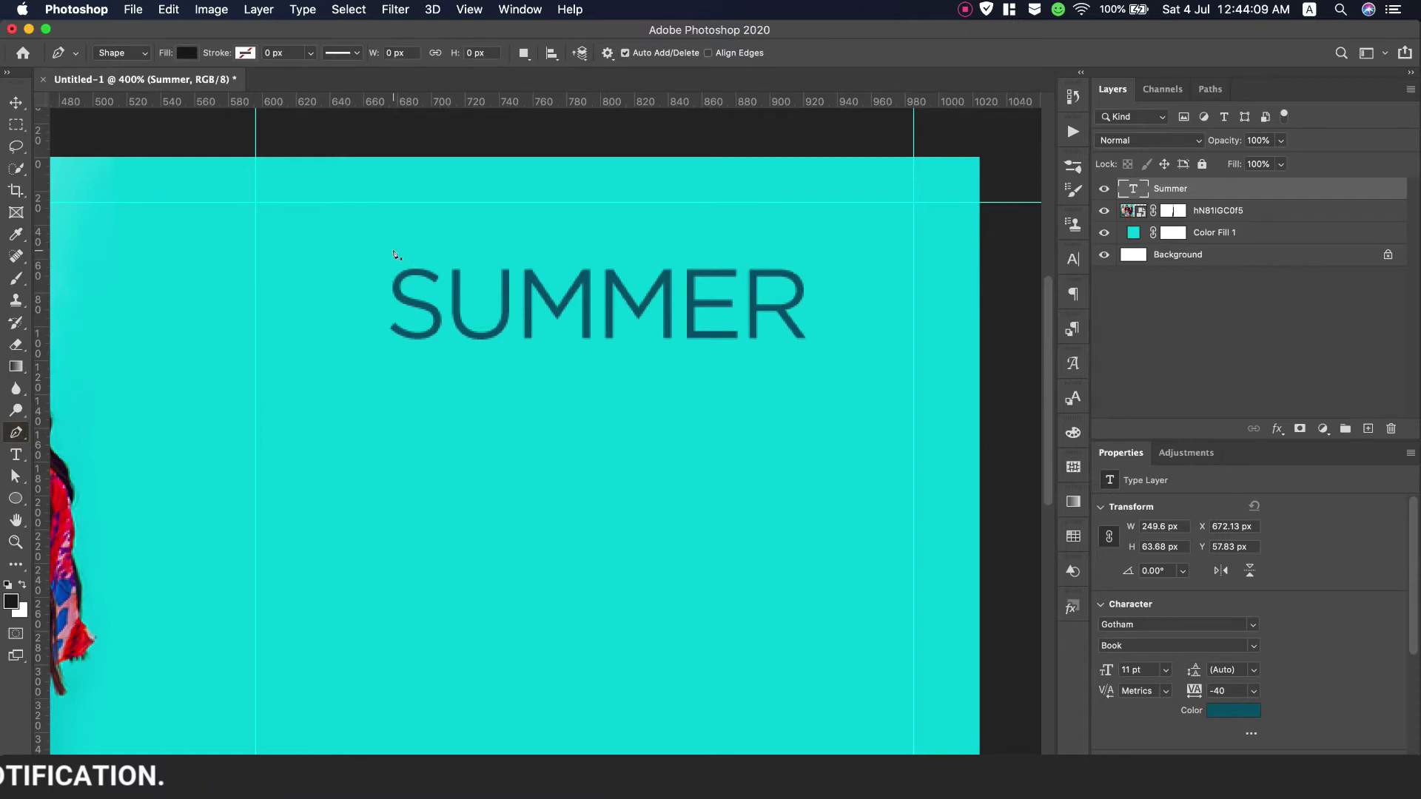
# Draw a no-fill, 2 px dark teal line above SUMMER and drag a copy below it
pyautogui.click(394, 249)
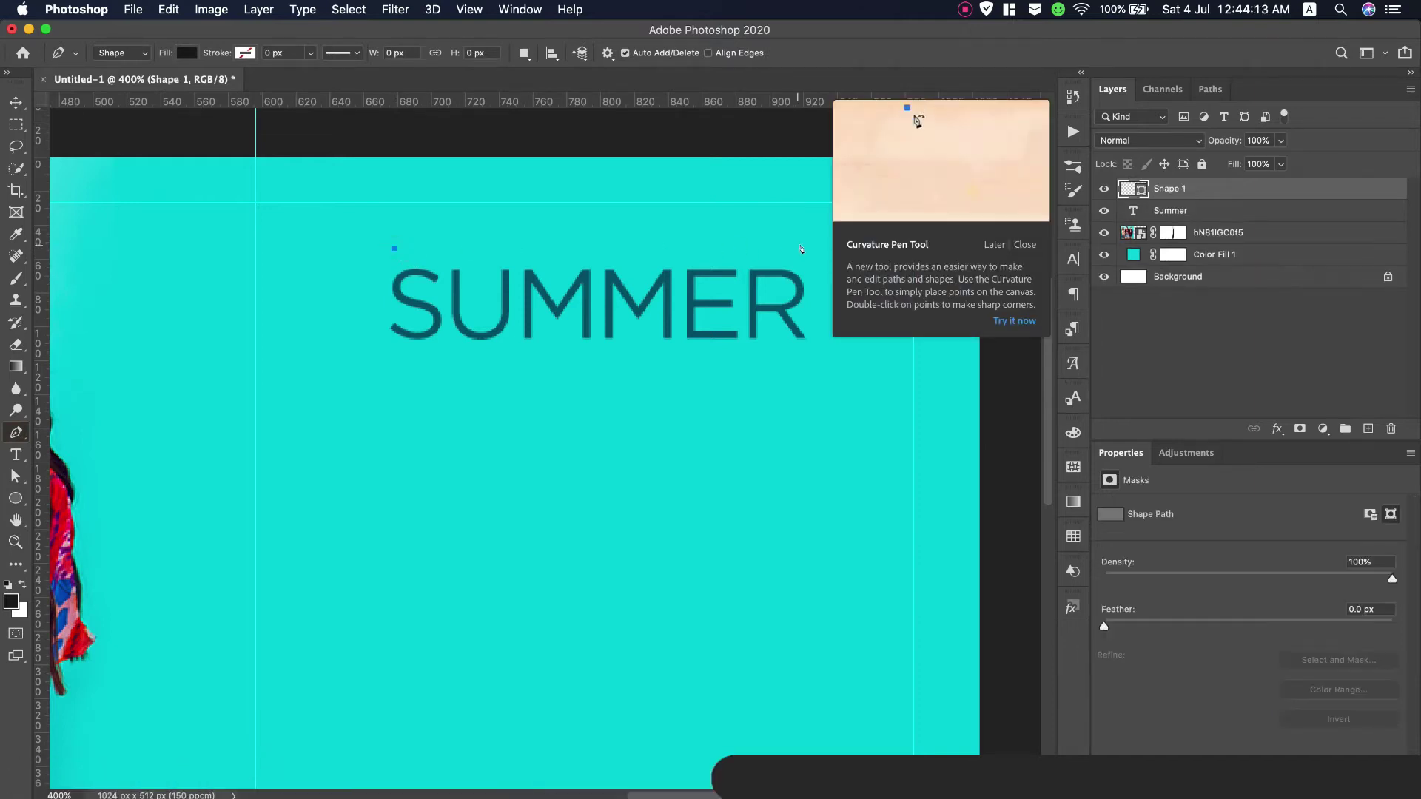
pyautogui.click(798, 248)
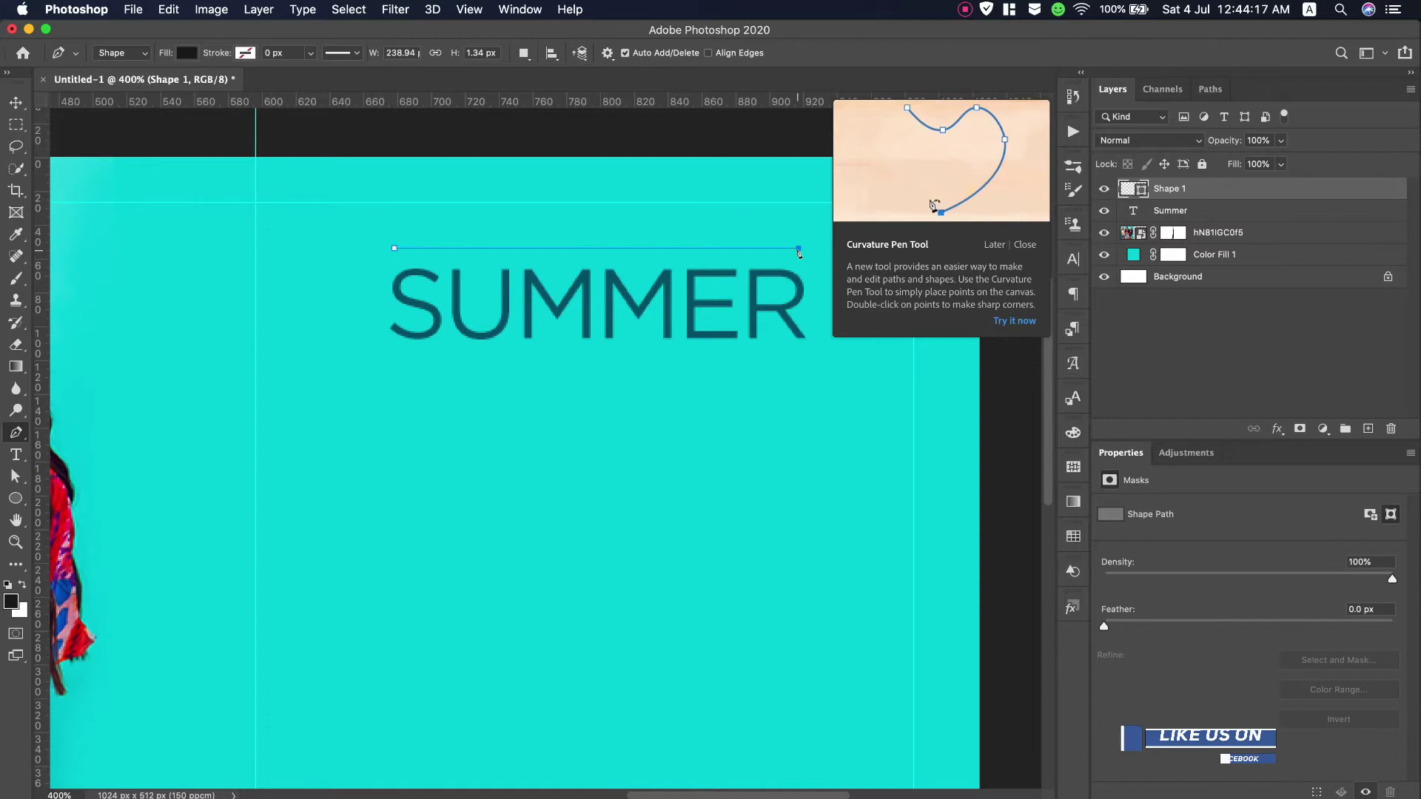
pyautogui.click(191, 52)
pyautogui.click(80, 87)
pyautogui.click(139, 143)
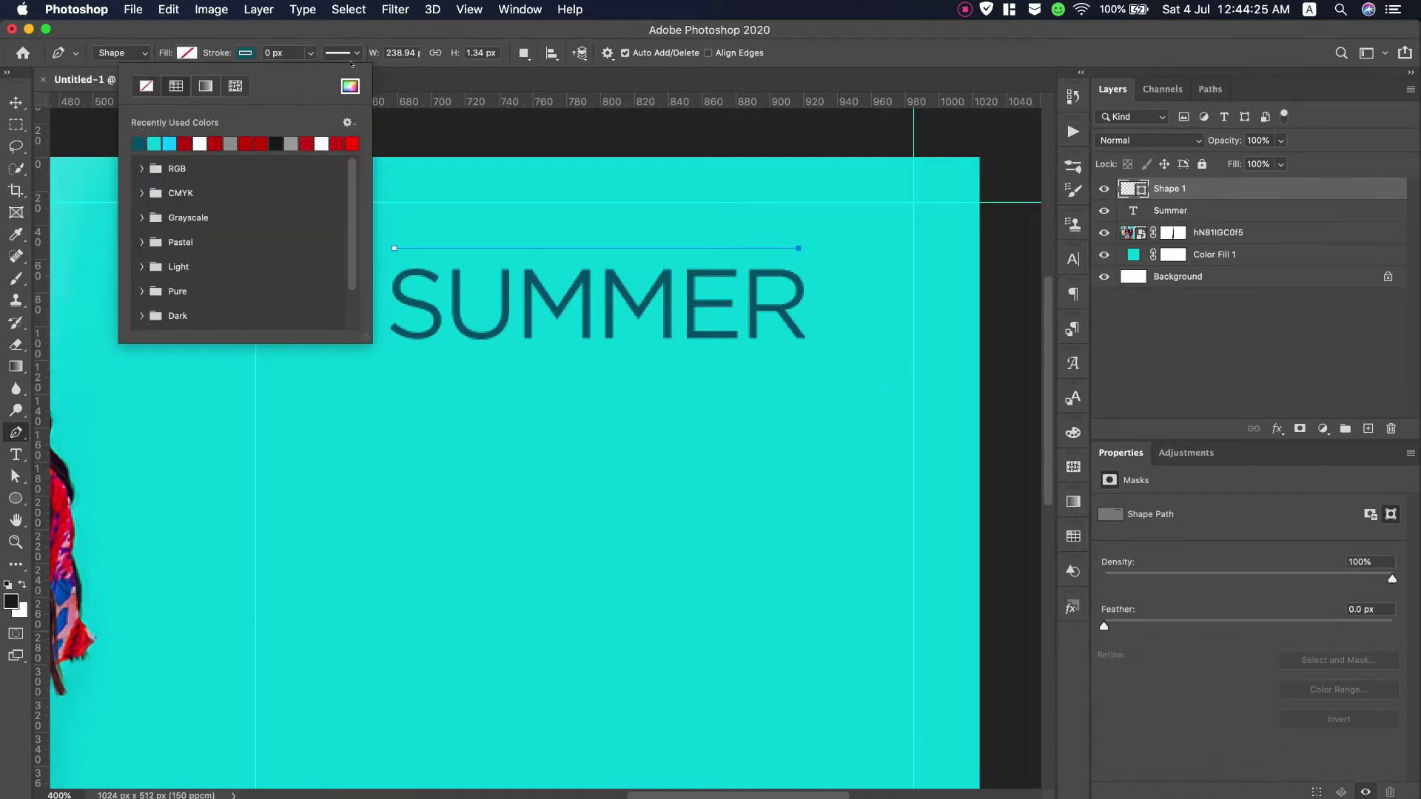
pyautogui.click(289, 57)
pyautogui.click(310, 53)
pyautogui.moveTo(305, 73); pyautogui.dragTo(330, 73)
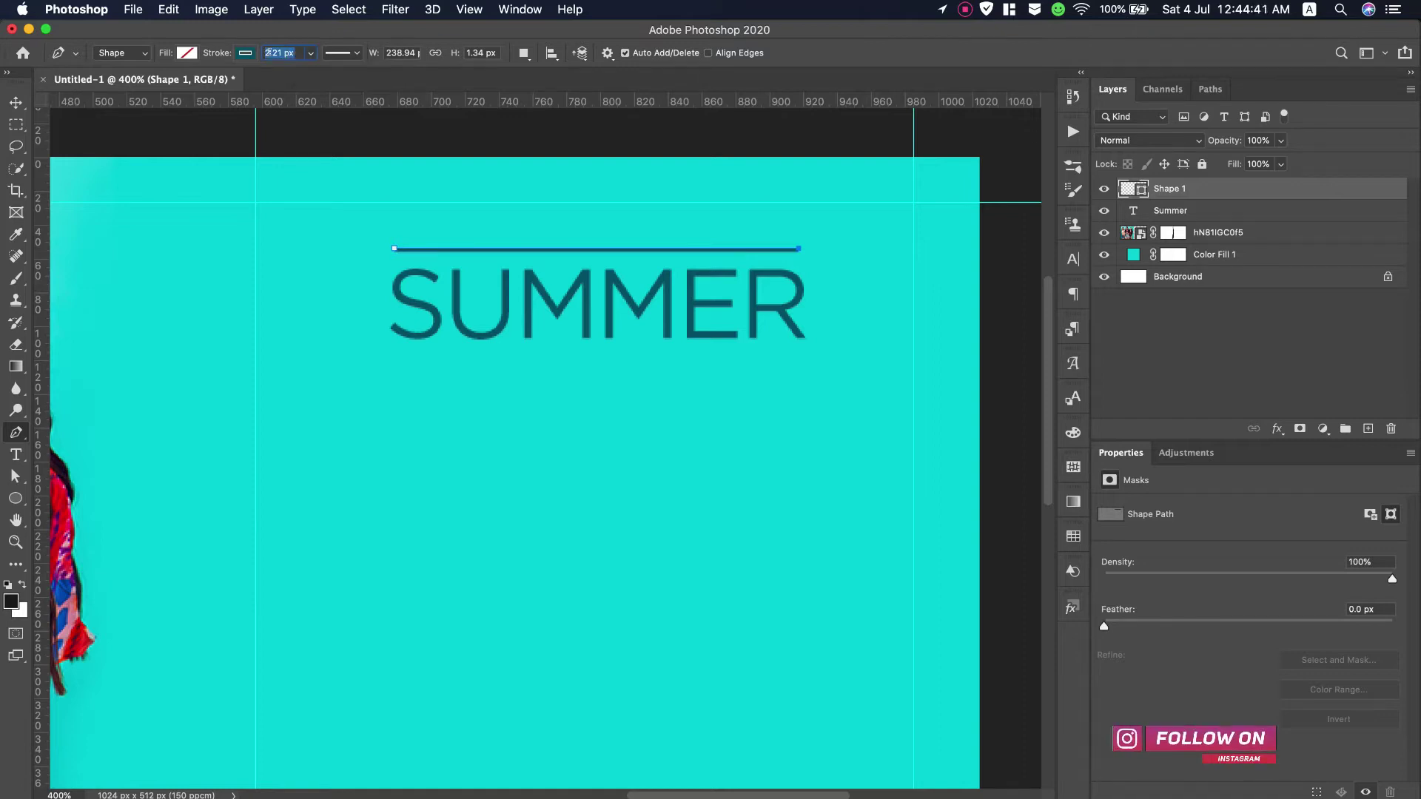
pyautogui.write('2')
pyautogui.press('Return')
pyautogui.press('v')
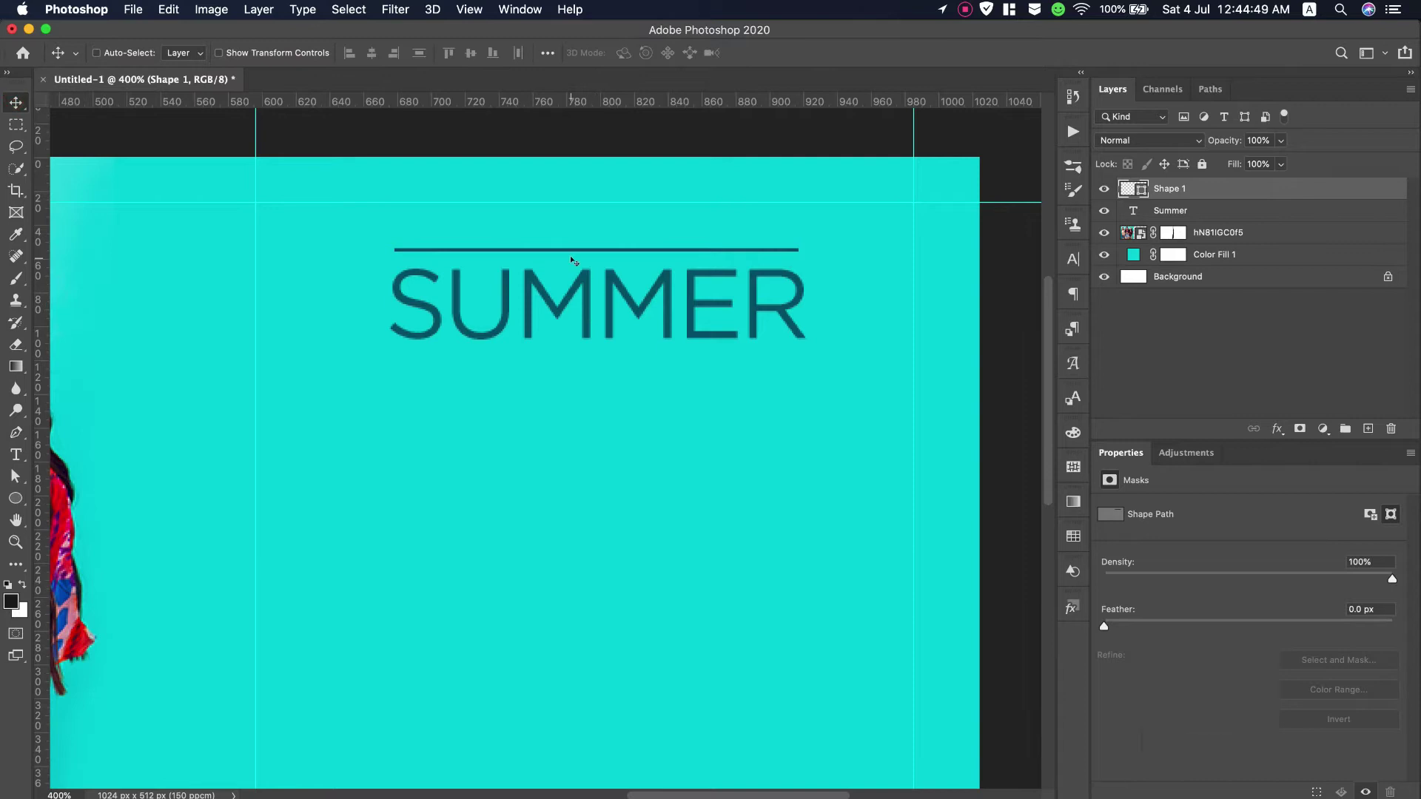
pyautogui.moveTo(570, 260); pyautogui.dragTo(580, 357)
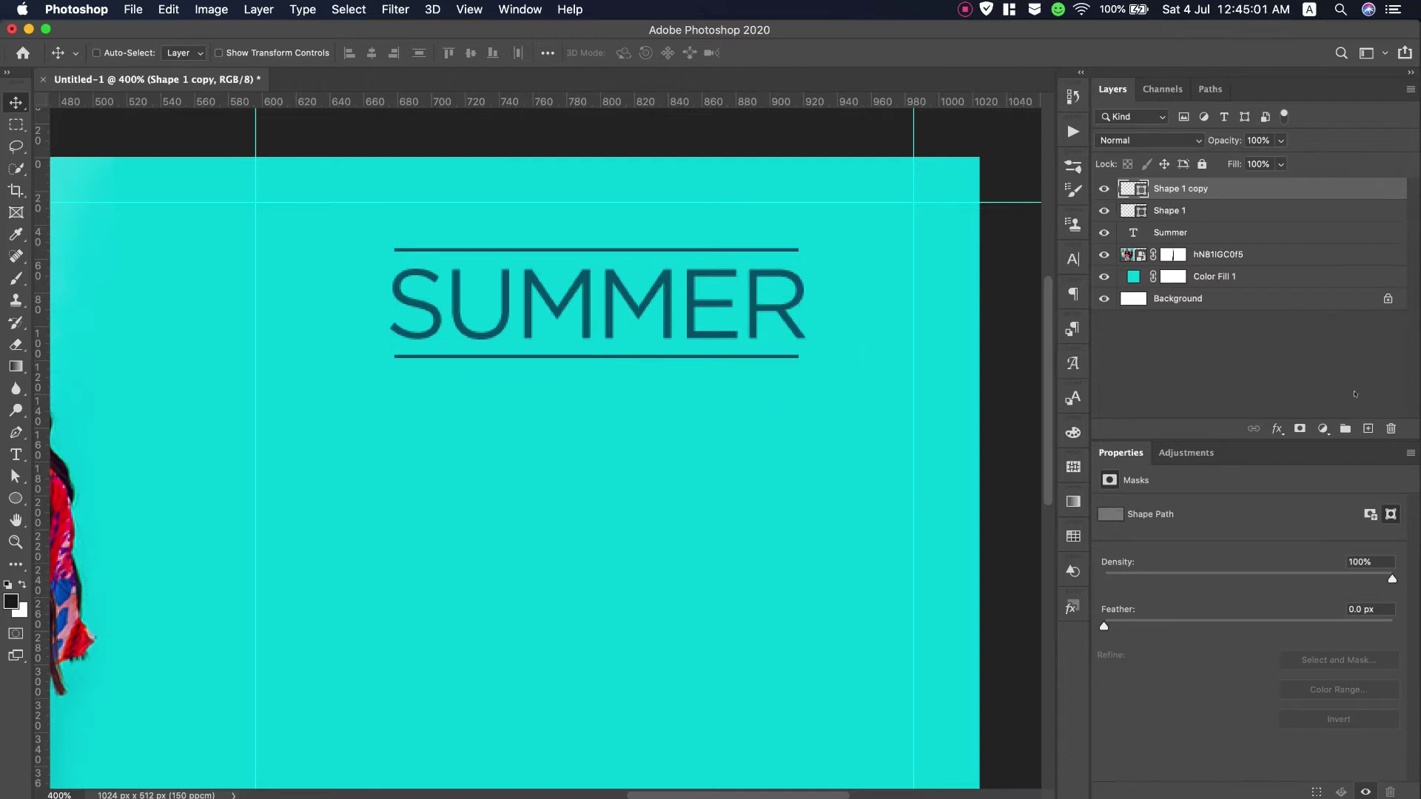
# Draw a small dark teal polygon diamond and move it onto the top line's centre
pyautogui.click(1368, 429)
pyautogui.click(15, 498)
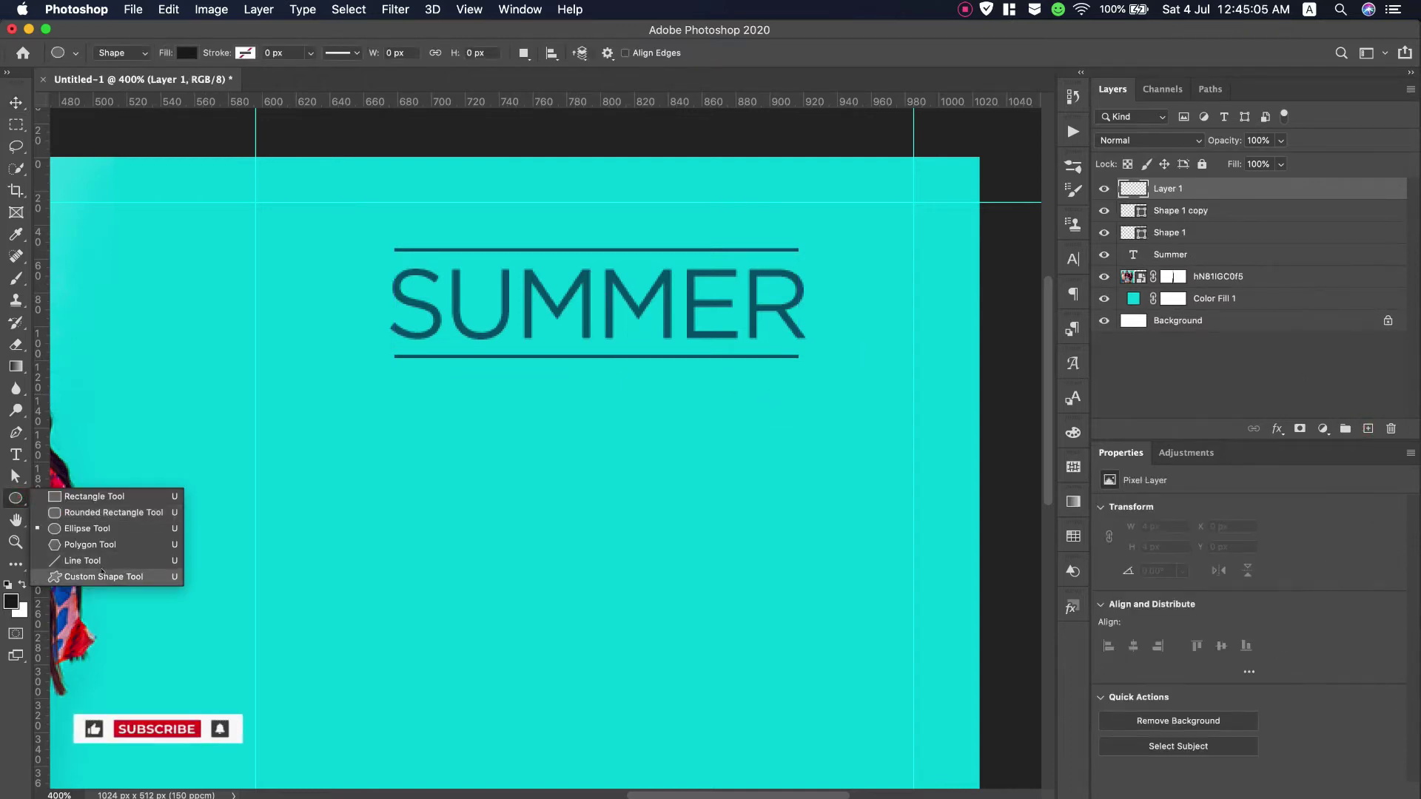
pyautogui.click(101, 575)
pyautogui.click(15, 498)
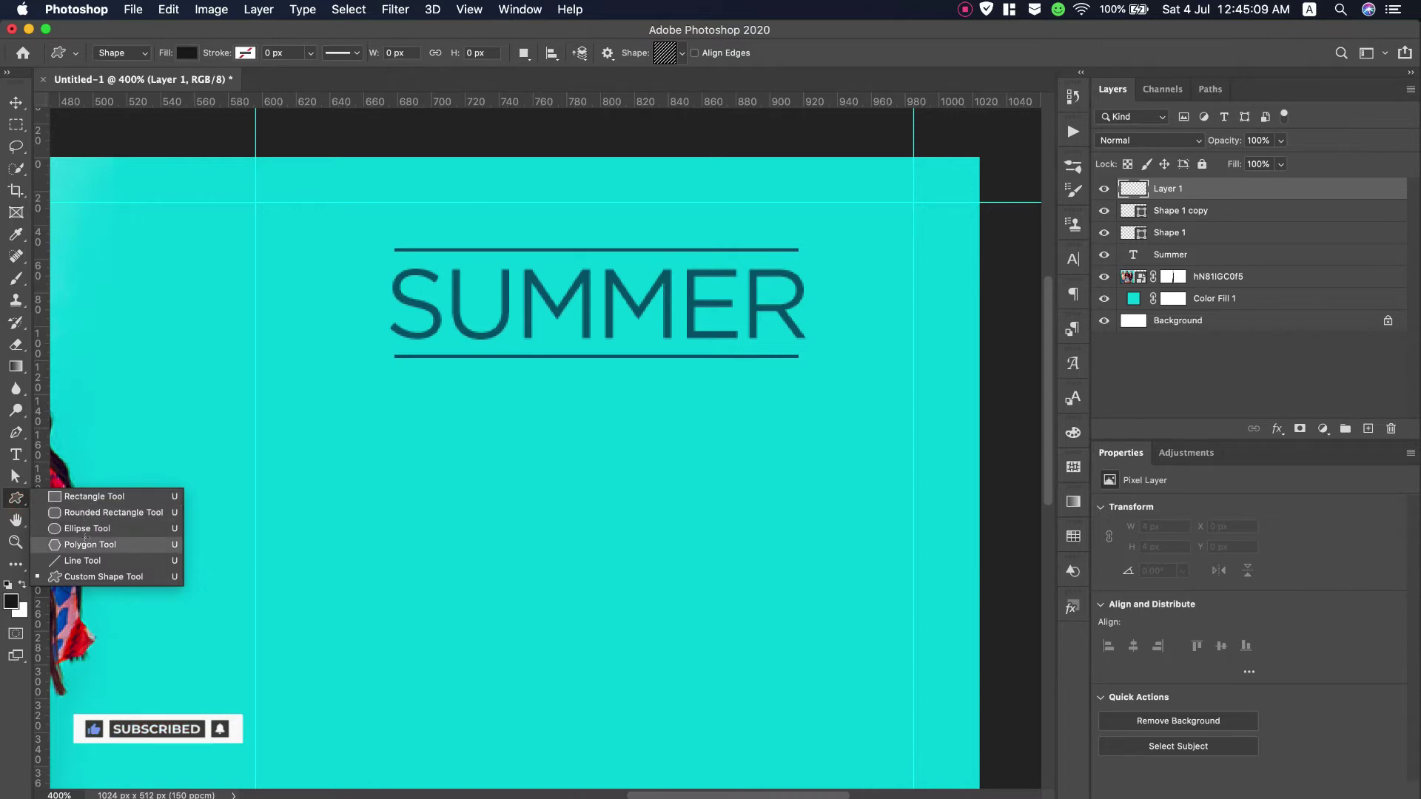
pyautogui.click(102, 545)
pyautogui.moveTo(544, 400); pyautogui.dragTo(553, 404)
pyautogui.click(188, 53)
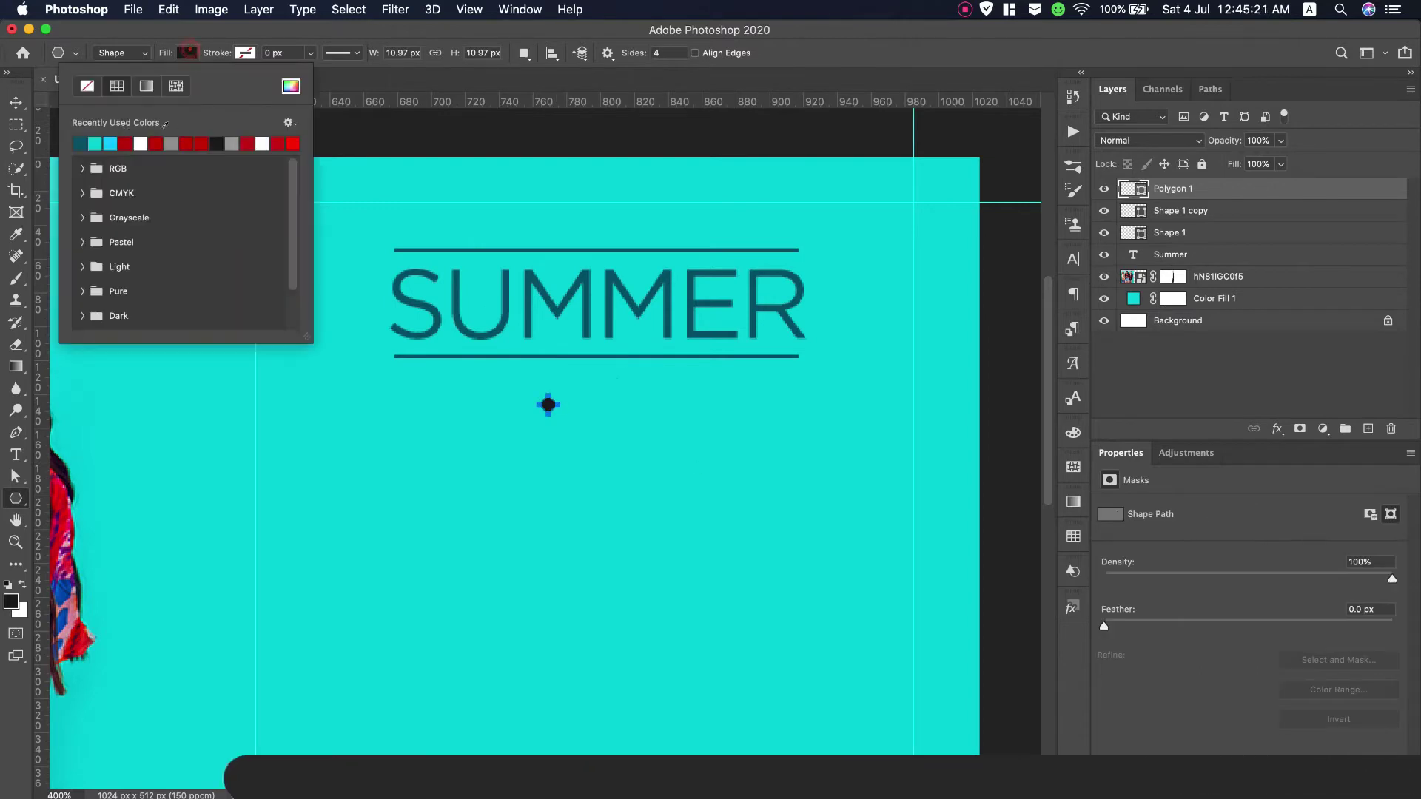
pyautogui.click(79, 142)
pyautogui.click(13, 104)
pyautogui.moveTo(549, 407)
pyautogui.mouseDown()
pyautogui.moveTo(596, 253)
pyautogui.moveTo(599, 357)
pyautogui.mouseUp()
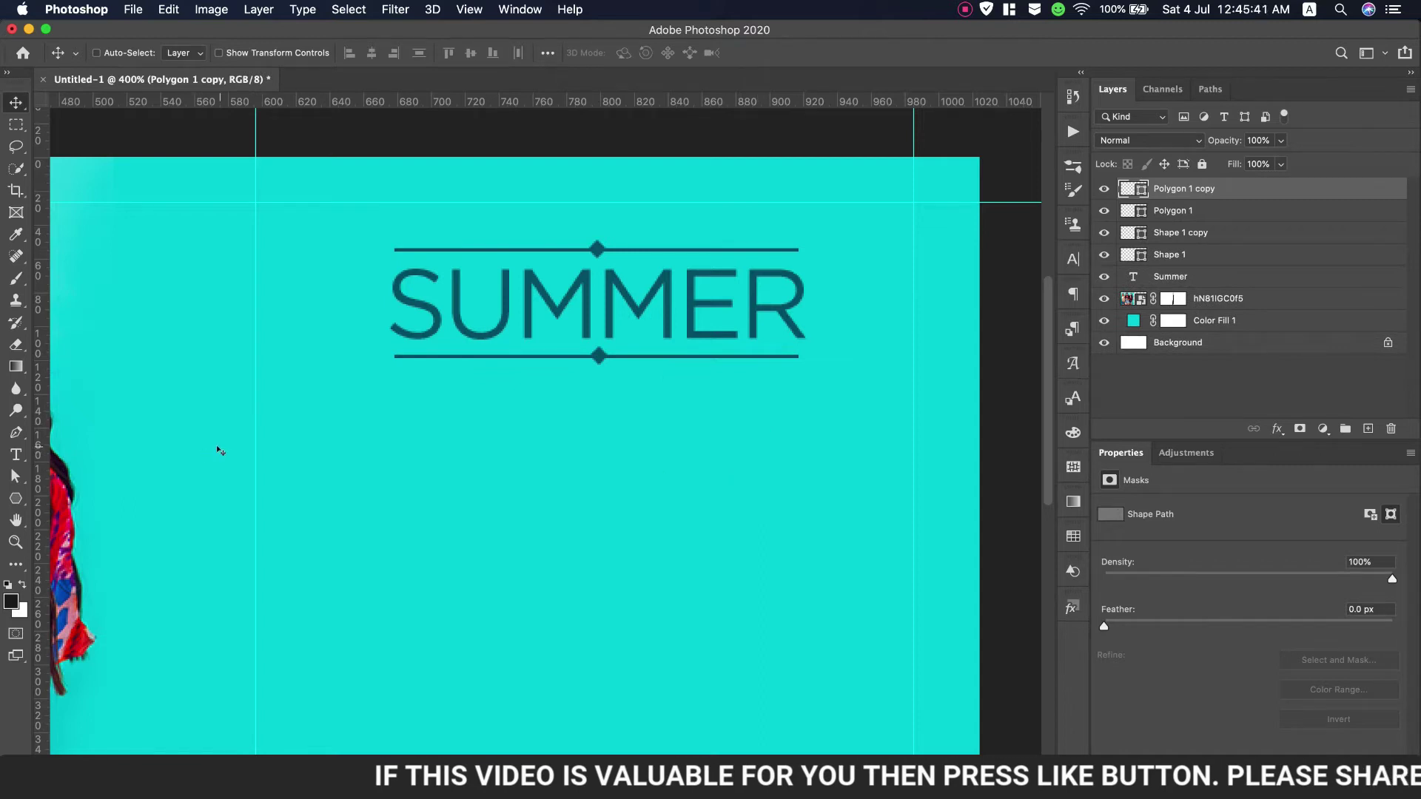
# Type SALE as a new text line below SUMMER and select it
pyautogui.click(16, 454)
pyautogui.click(444, 444)
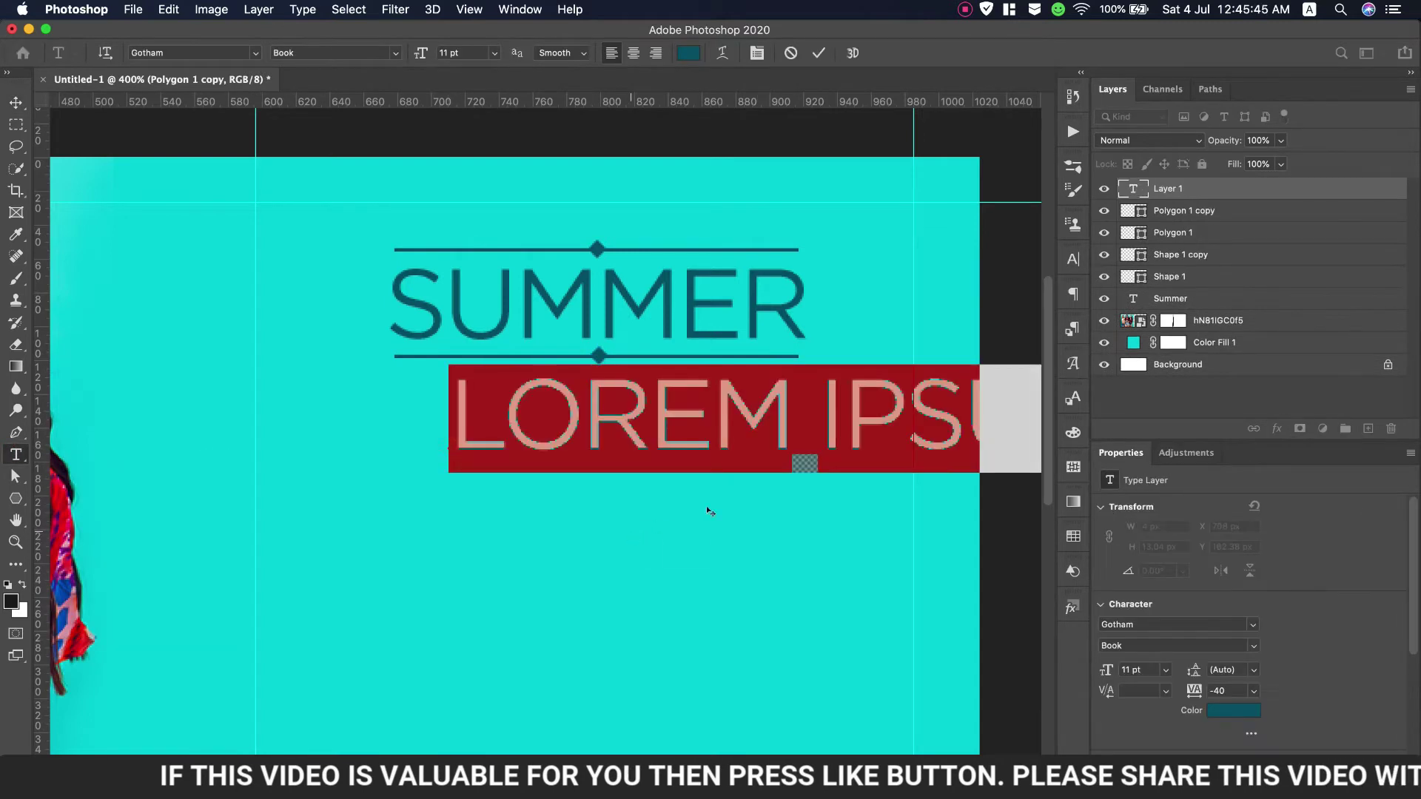
pyautogui.write('SALE')
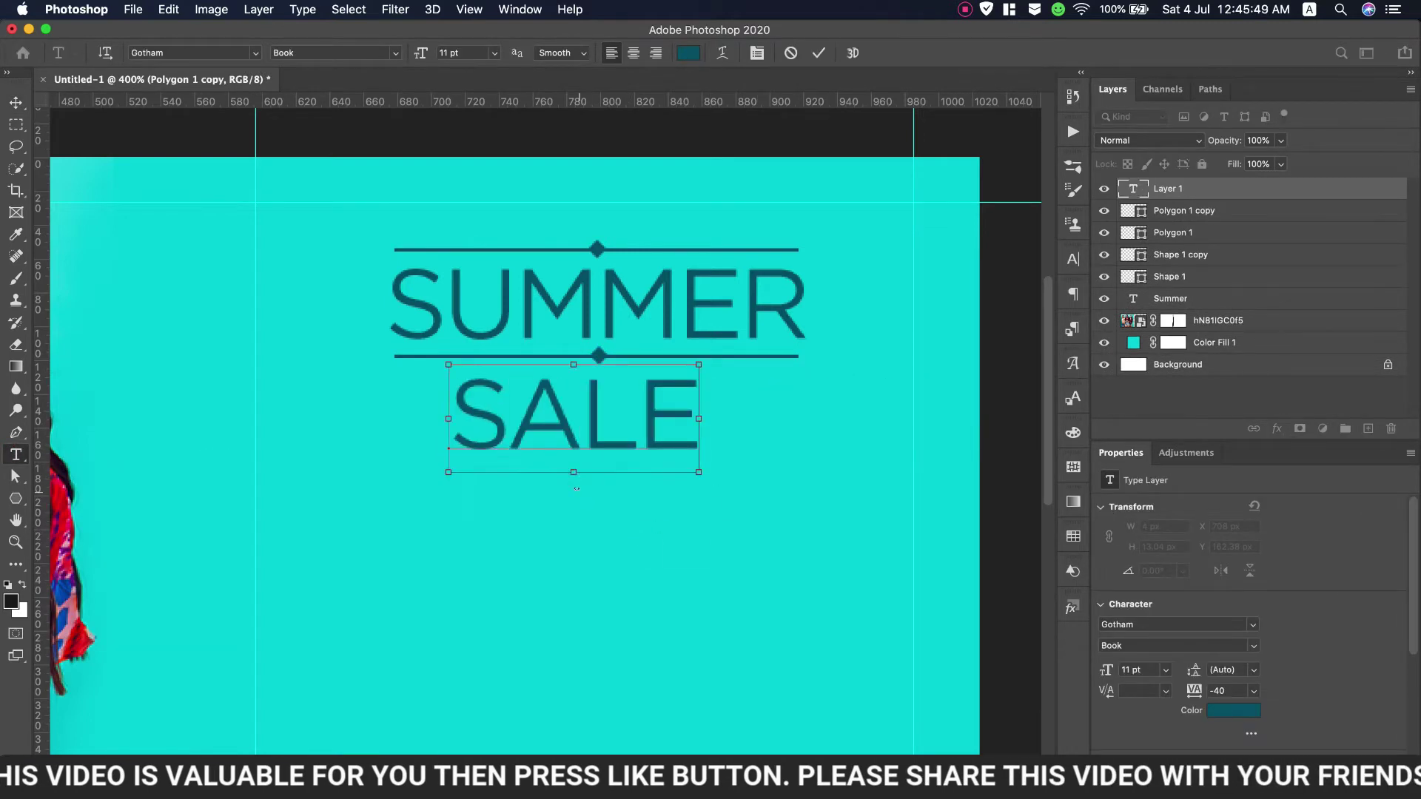
pyautogui.hotkey('ctrl', 'a')
pyautogui.click(1073, 259)
pyautogui.click(1040, 284)
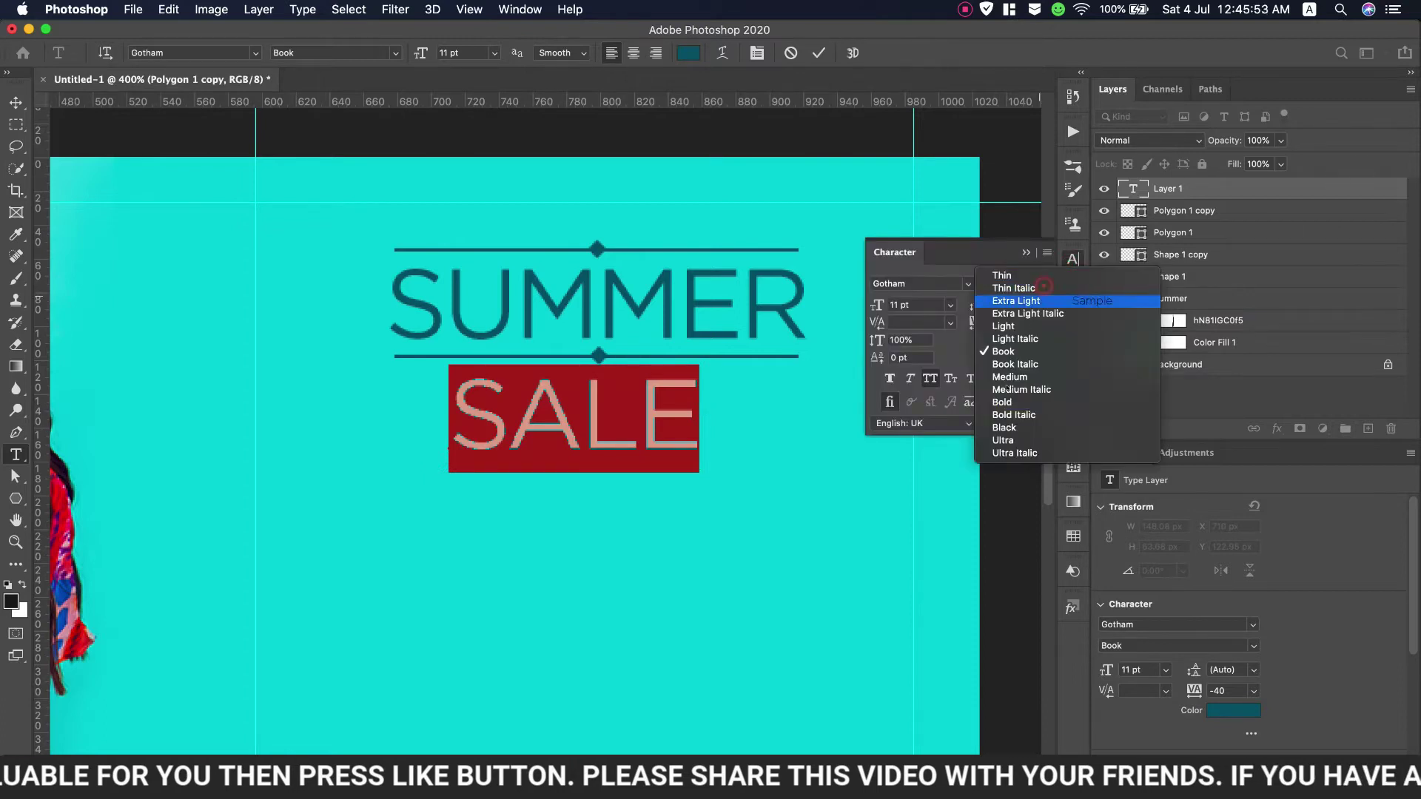
pyautogui.click(977, 427)
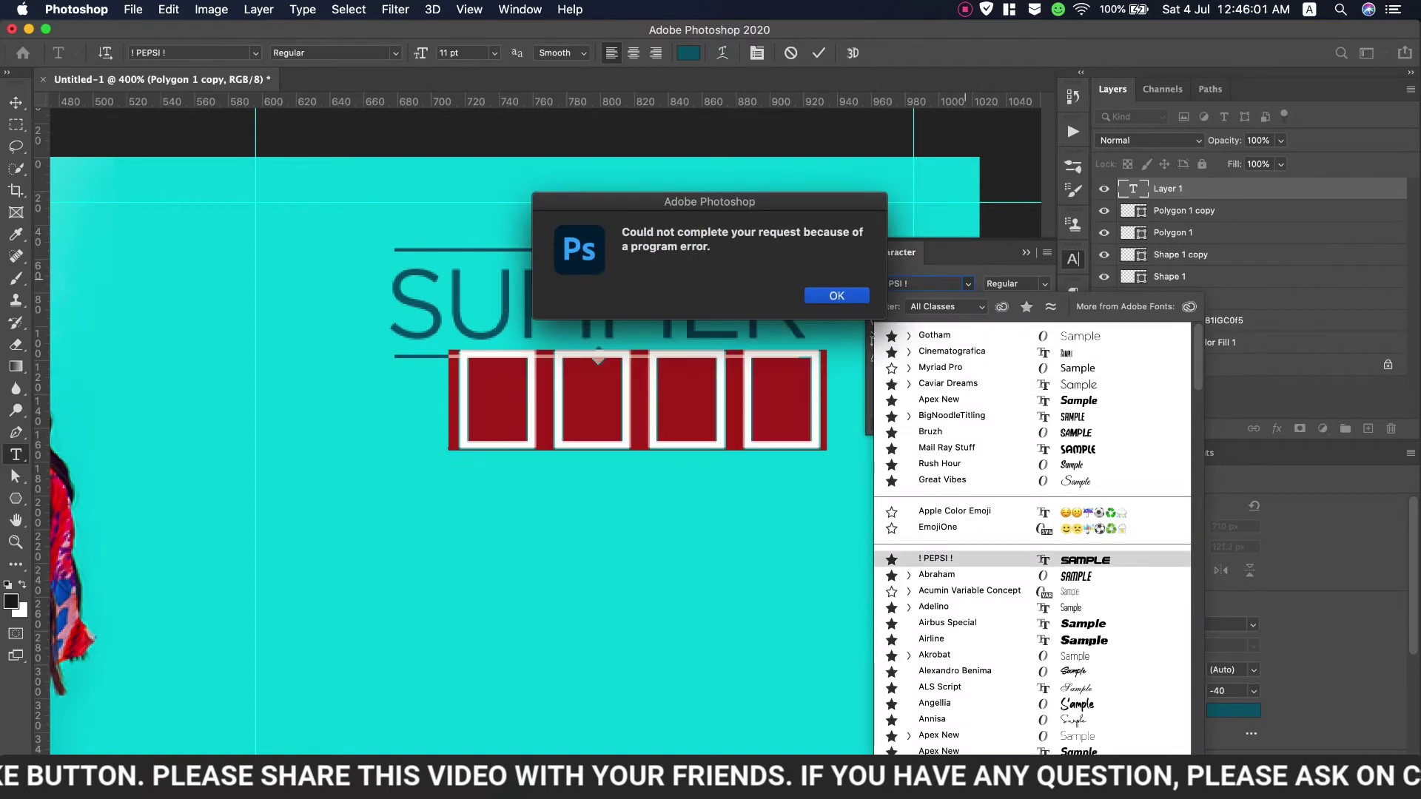
# Set SALE to Pangram Bold with 240 tracking and move it under SUMMER's left edge
pyautogui.scroll(-10, 1033, 459)
pyautogui.scroll(-5, 1032, 459)
pyautogui.scroll(-5, 1033, 459)
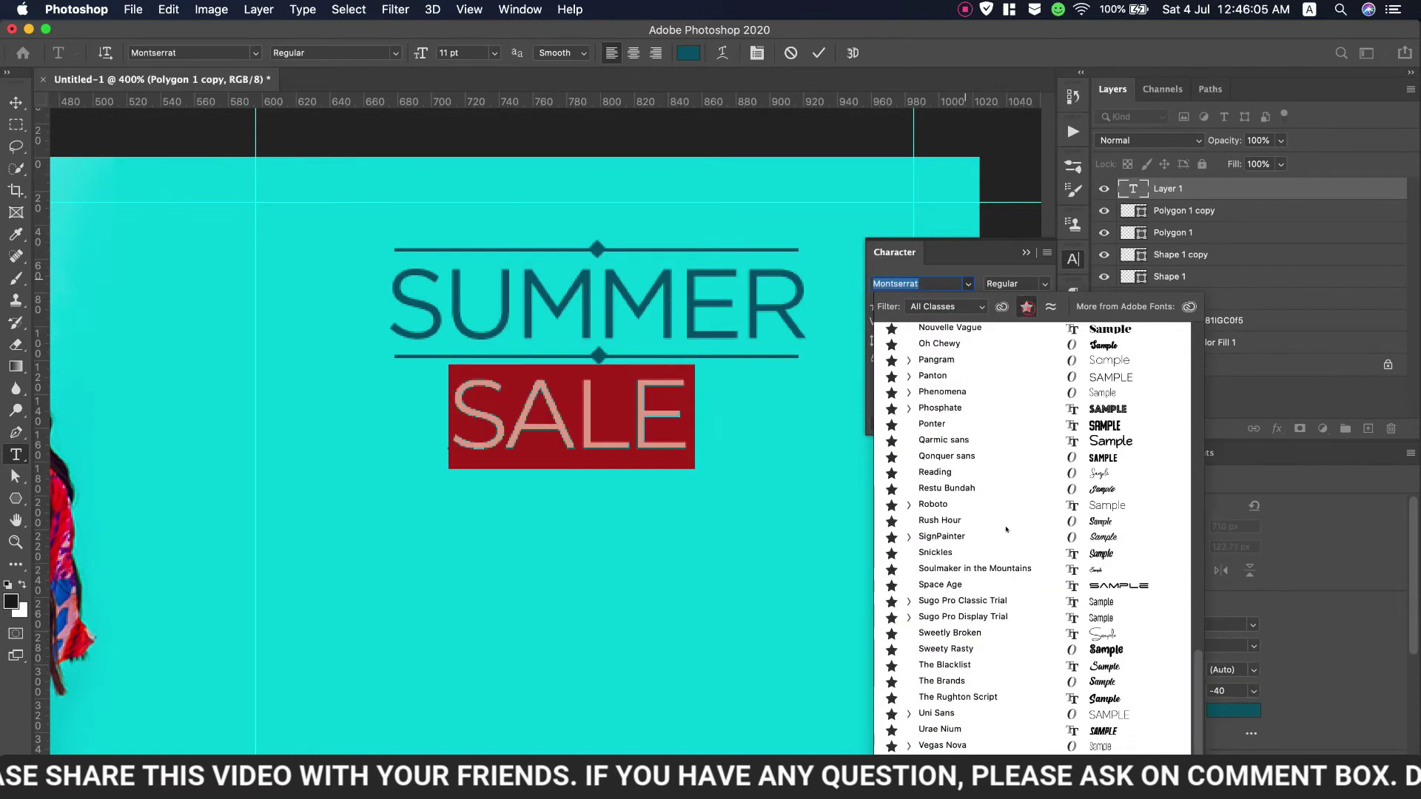
pyautogui.scroll(2, 977, 429)
pyautogui.click(966, 416)
pyautogui.click(1043, 286)
pyautogui.click(1021, 321)
pyautogui.moveTo(971, 321); pyautogui.dragTo(985, 323)
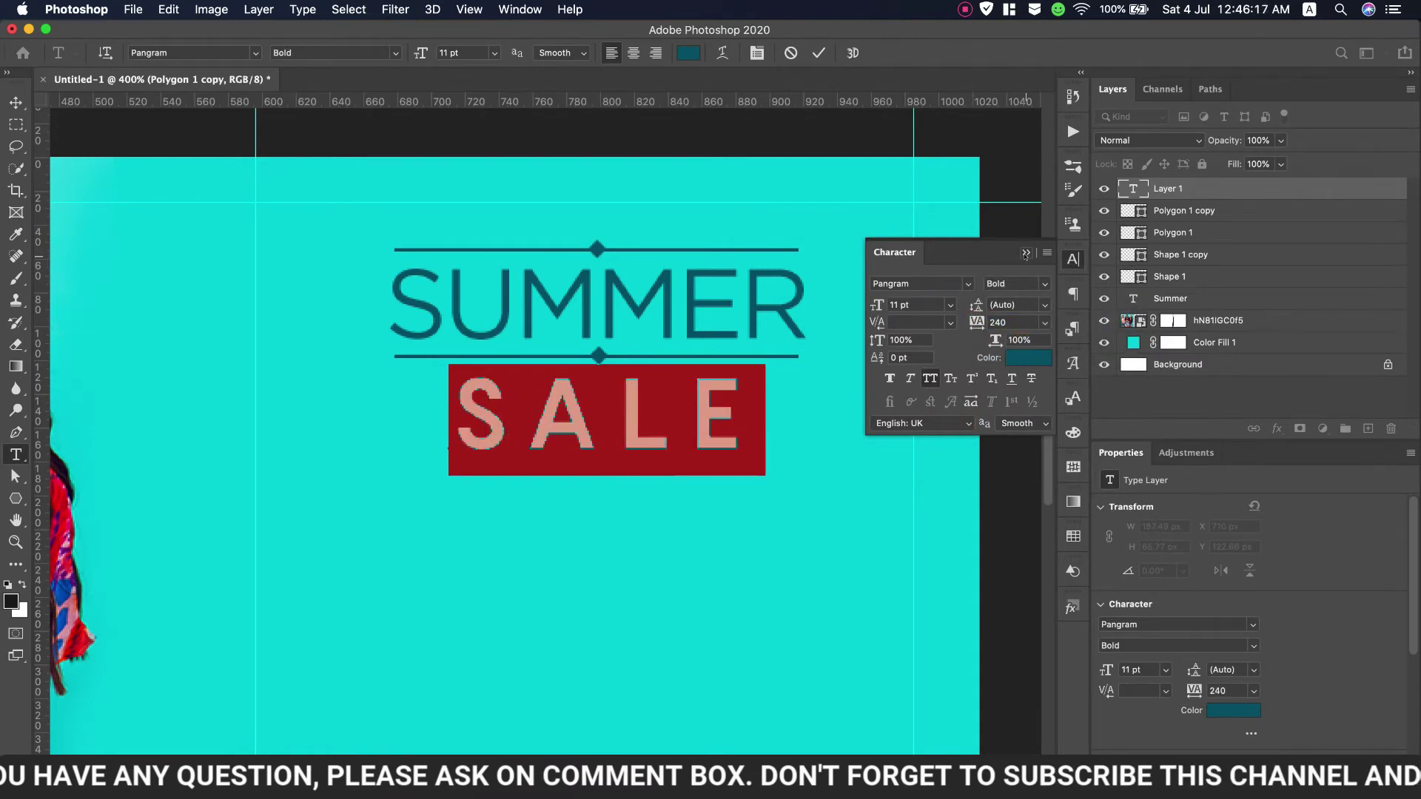
pyautogui.click(1026, 254)
pyautogui.click(16, 102)
pyautogui.moveTo(576, 421); pyautogui.dragTo(516, 420)
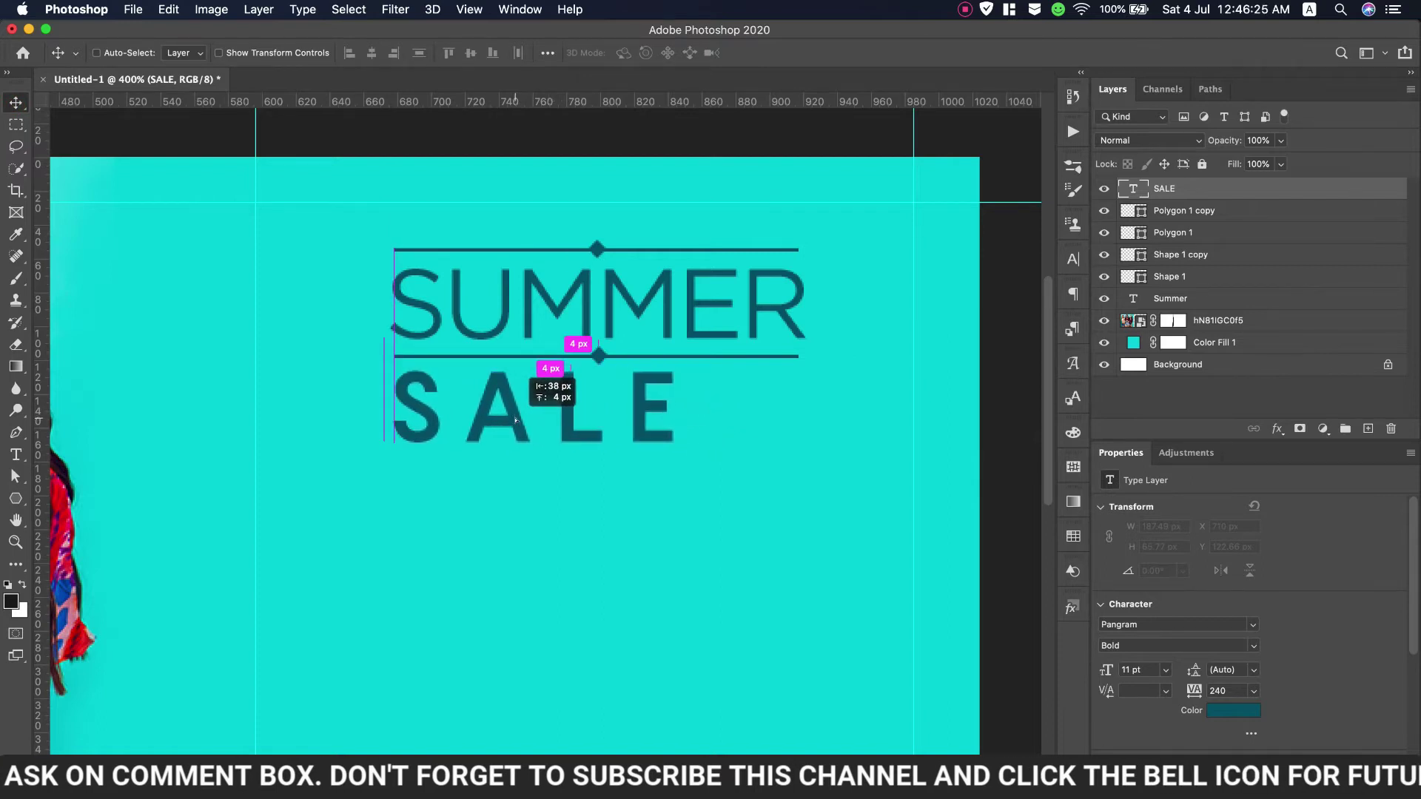
# Enlarge SALE to fill the space under SUMMER and set its tracking to 140
pyautogui.hotkey('ctrl', 't')
pyautogui.moveTo(686, 443); pyautogui.dragTo(851, 485)
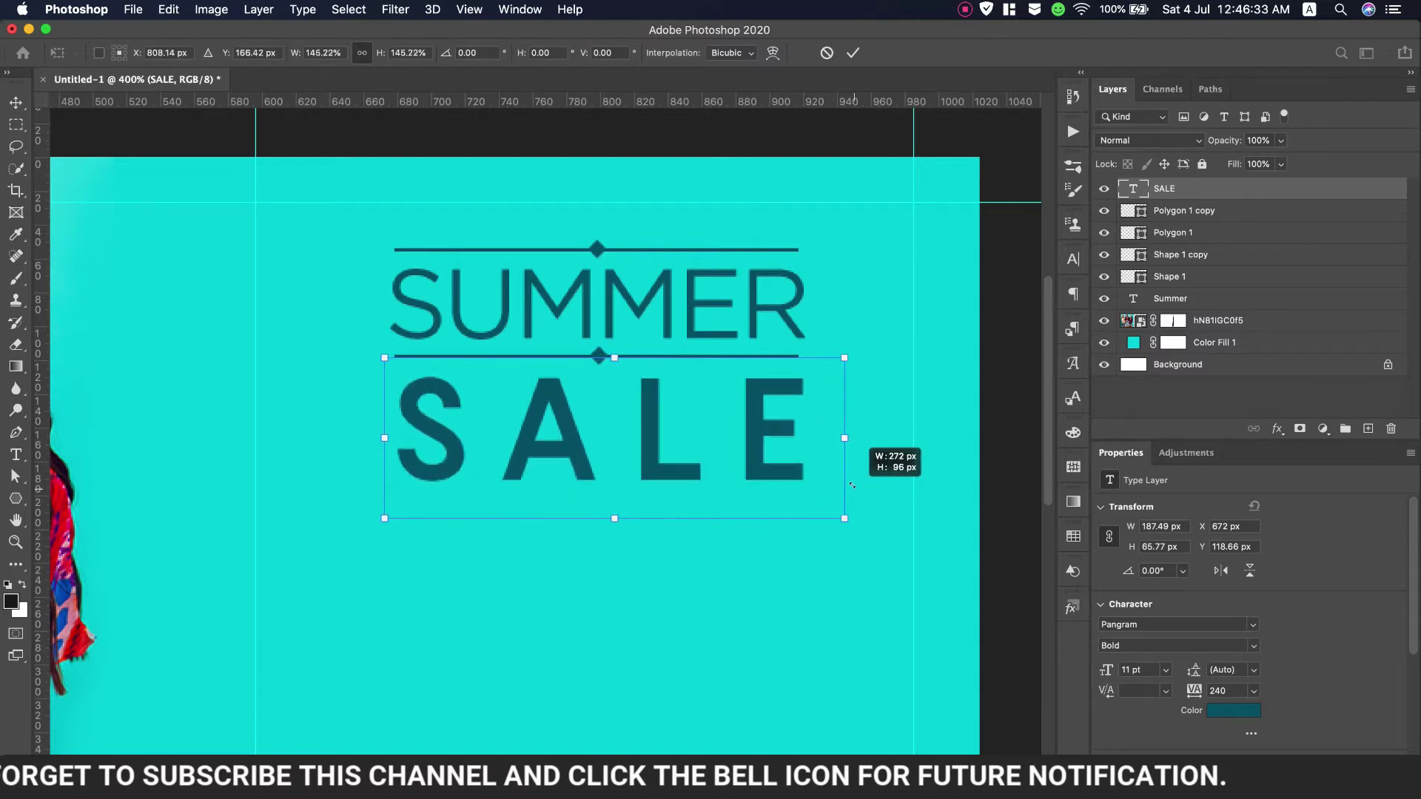
pyautogui.press('Return')
pyautogui.doubleClick(1133, 188)
pyautogui.click(1073, 259)
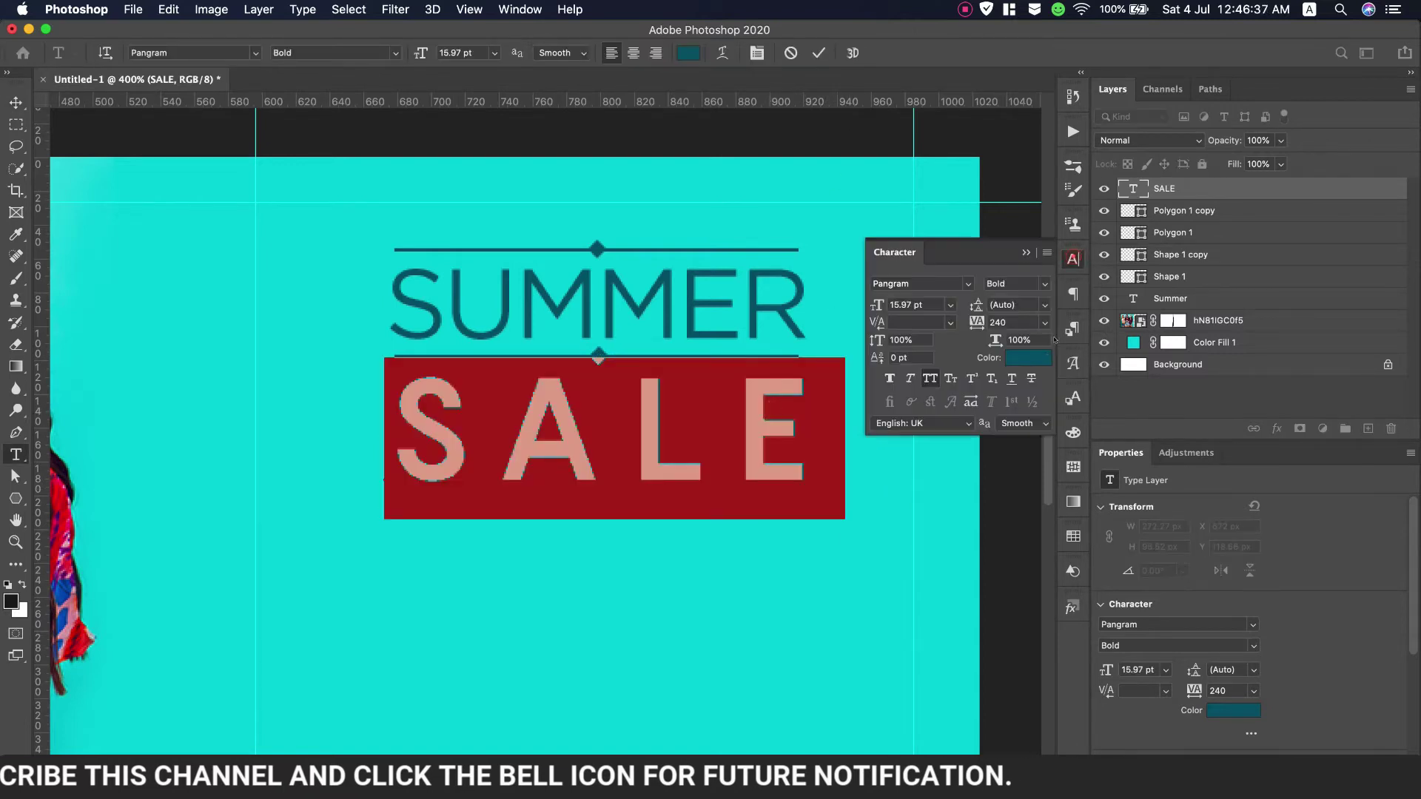
pyautogui.moveTo(977, 323); pyautogui.dragTo(979, 323)
pyautogui.write('140')
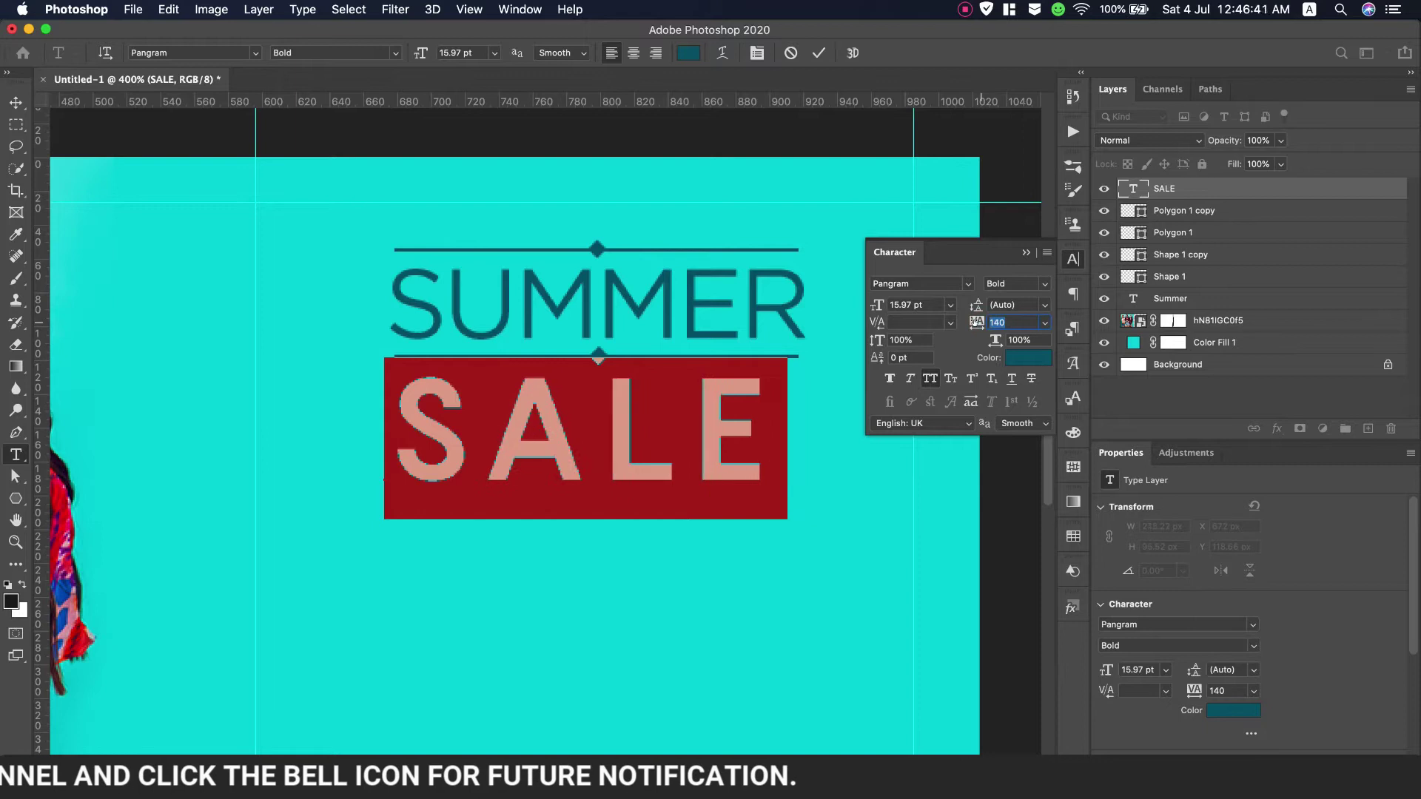
pyautogui.click(1025, 253)
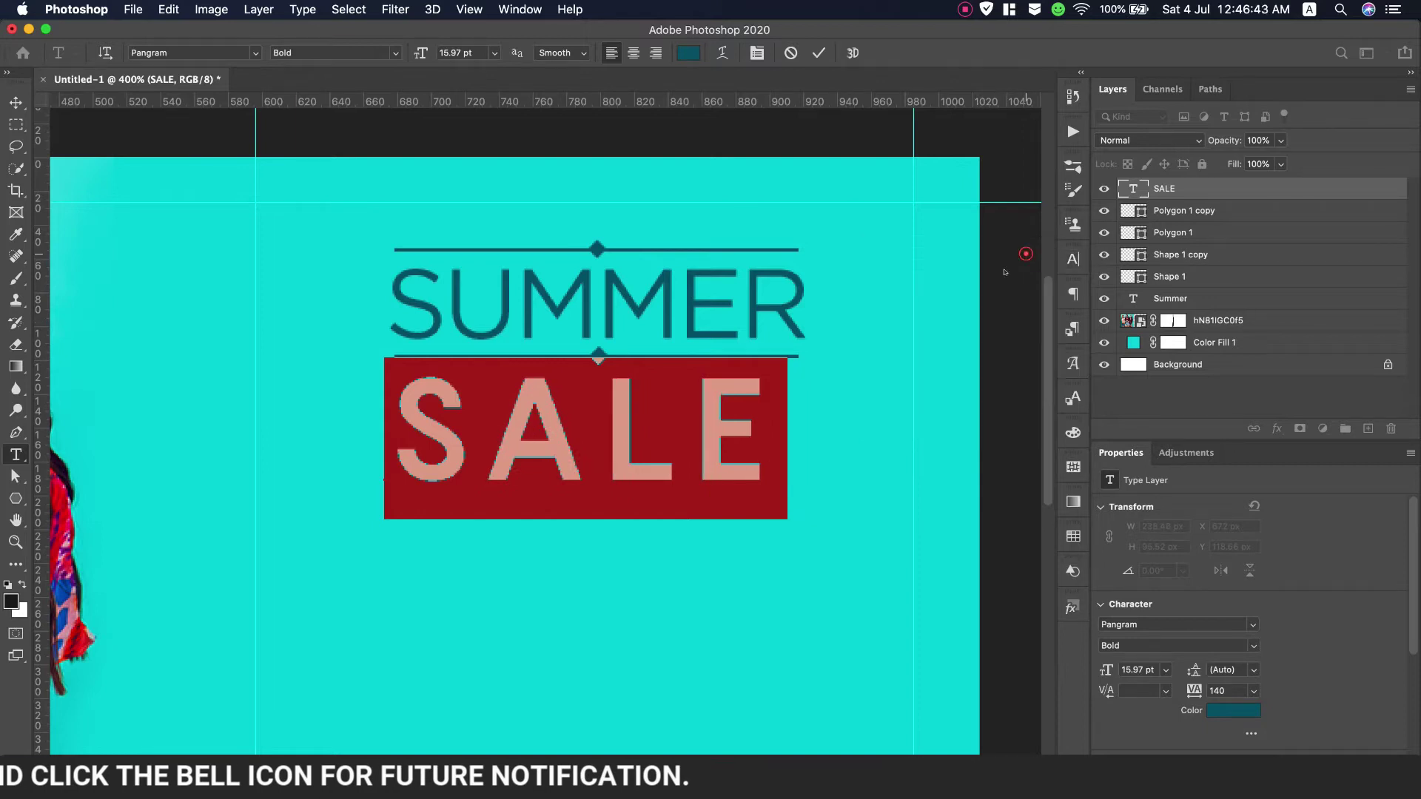
pyautogui.click(17, 104)
# Scale SALE up a little more and align it under SUMMER's left edge
pyautogui.hotkey('ctrl', 't')
pyautogui.moveTo(788, 518); pyautogui.dragTo(834, 521)
pyautogui.moveTo(770, 483); pyautogui.dragTo(766, 479)
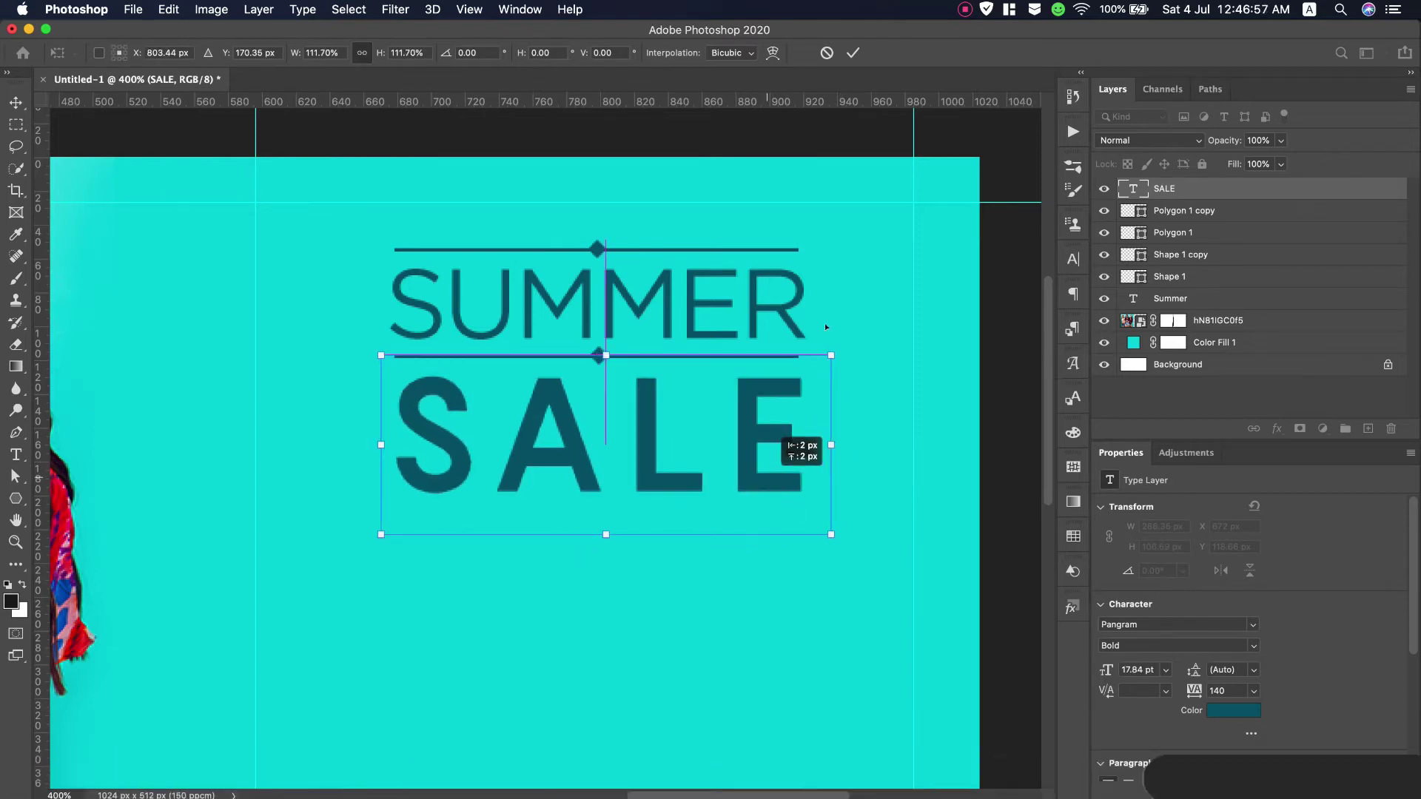
pyautogui.press('Return')
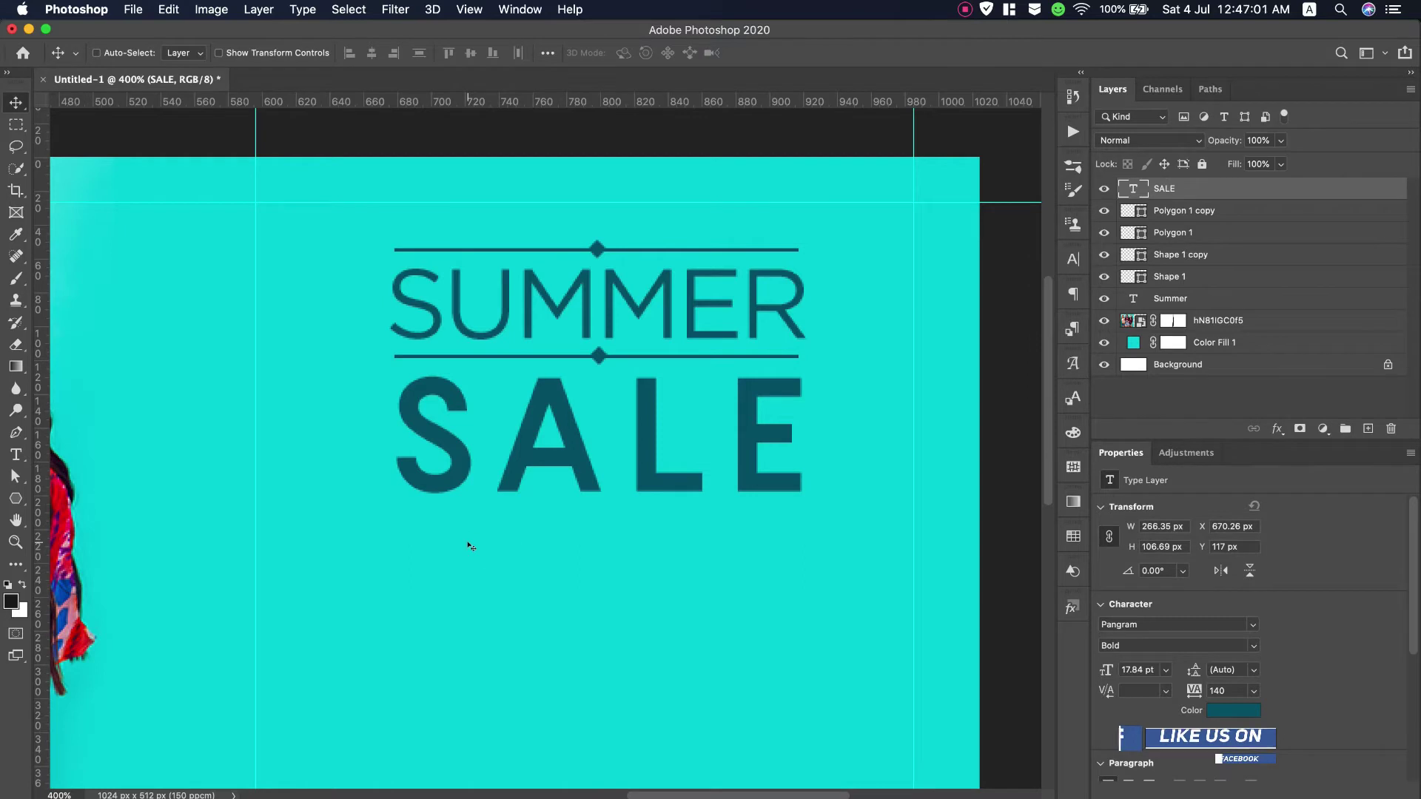
# Change the SALE text colour to white (#ffffff)
pyautogui.rightClick(35, 501)
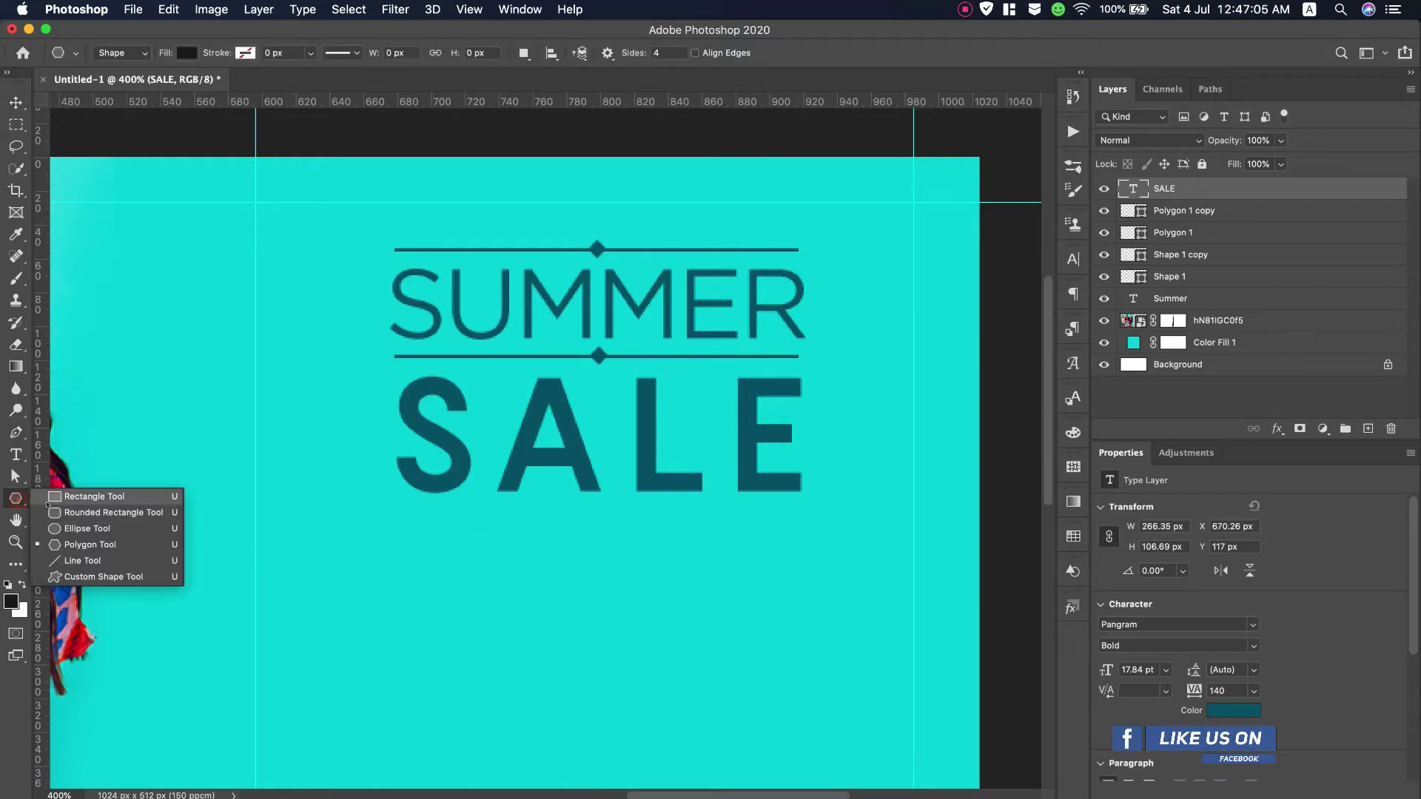
pyautogui.click(81, 498)
pyautogui.doubleClick(1134, 189)
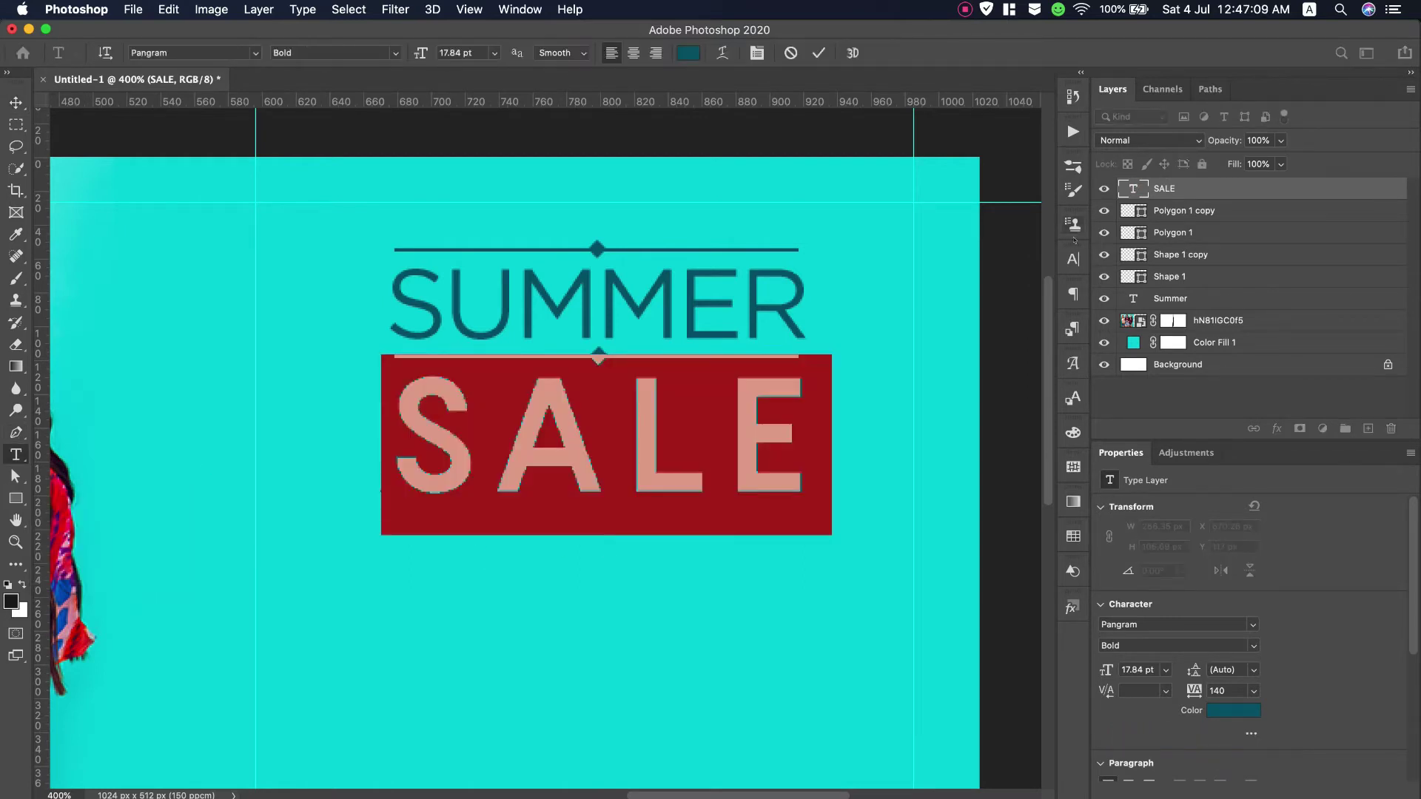
pyautogui.click(1073, 259)
pyautogui.click(995, 354)
pyautogui.moveTo(925, 296); pyautogui.dragTo(795, 169)
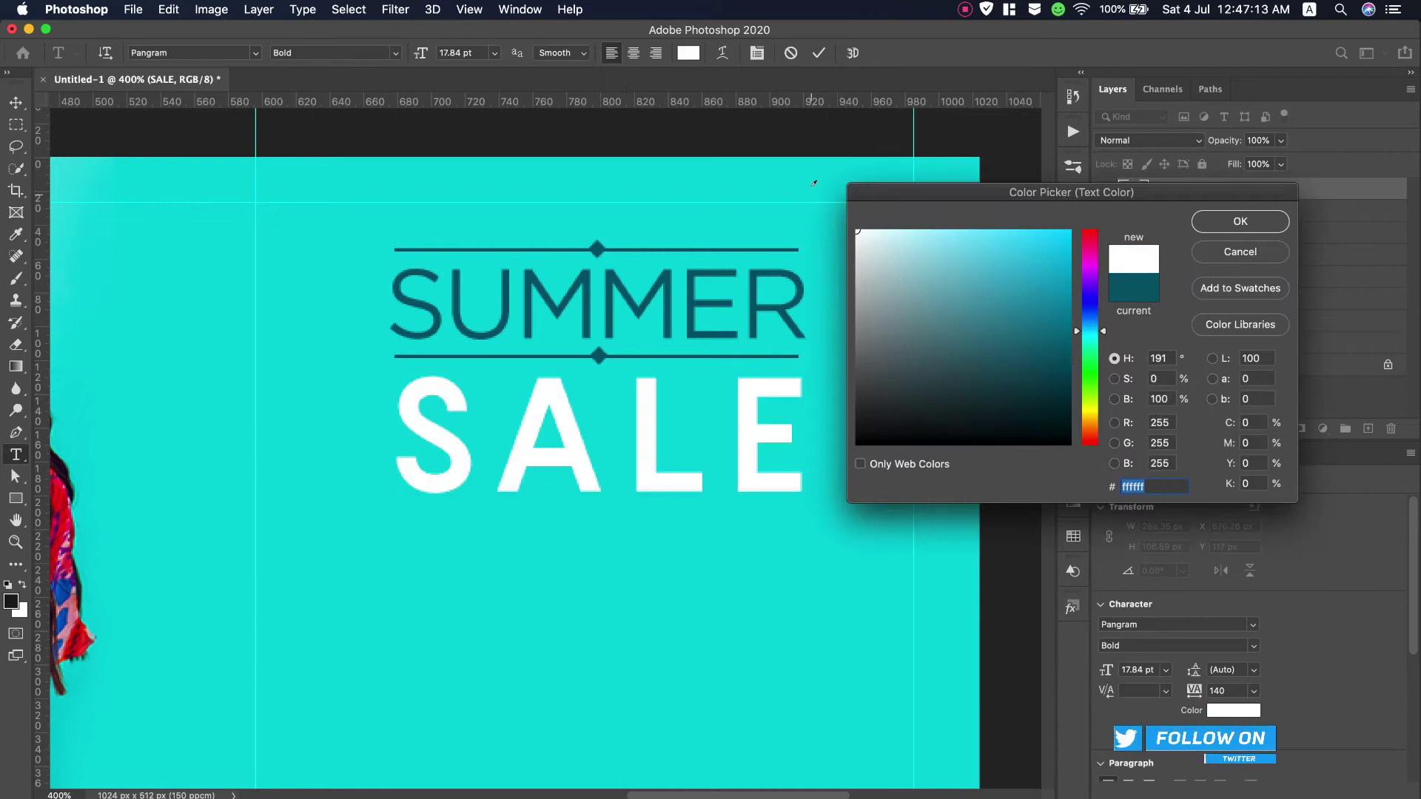
pyautogui.click(1254, 222)
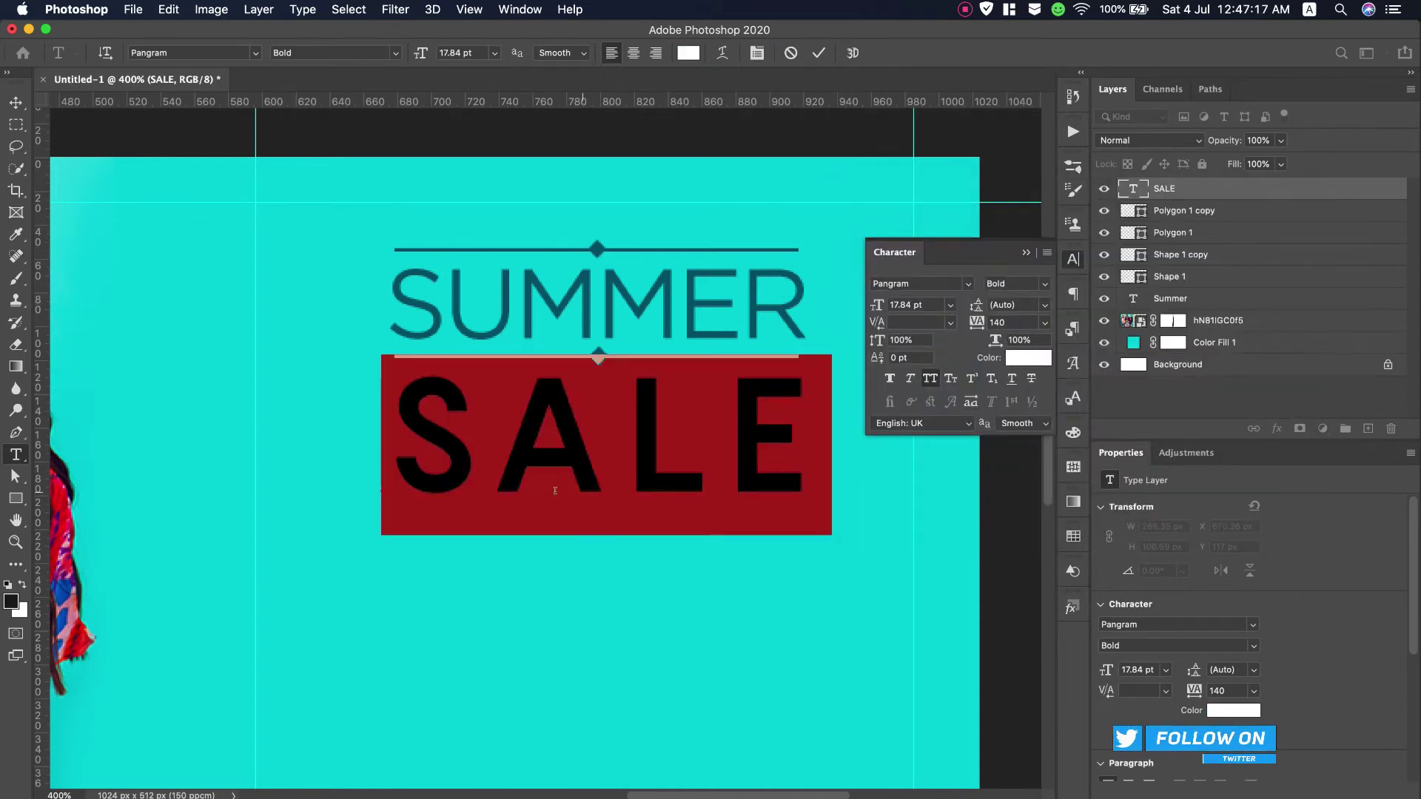
pyautogui.rightClick(15, 498)
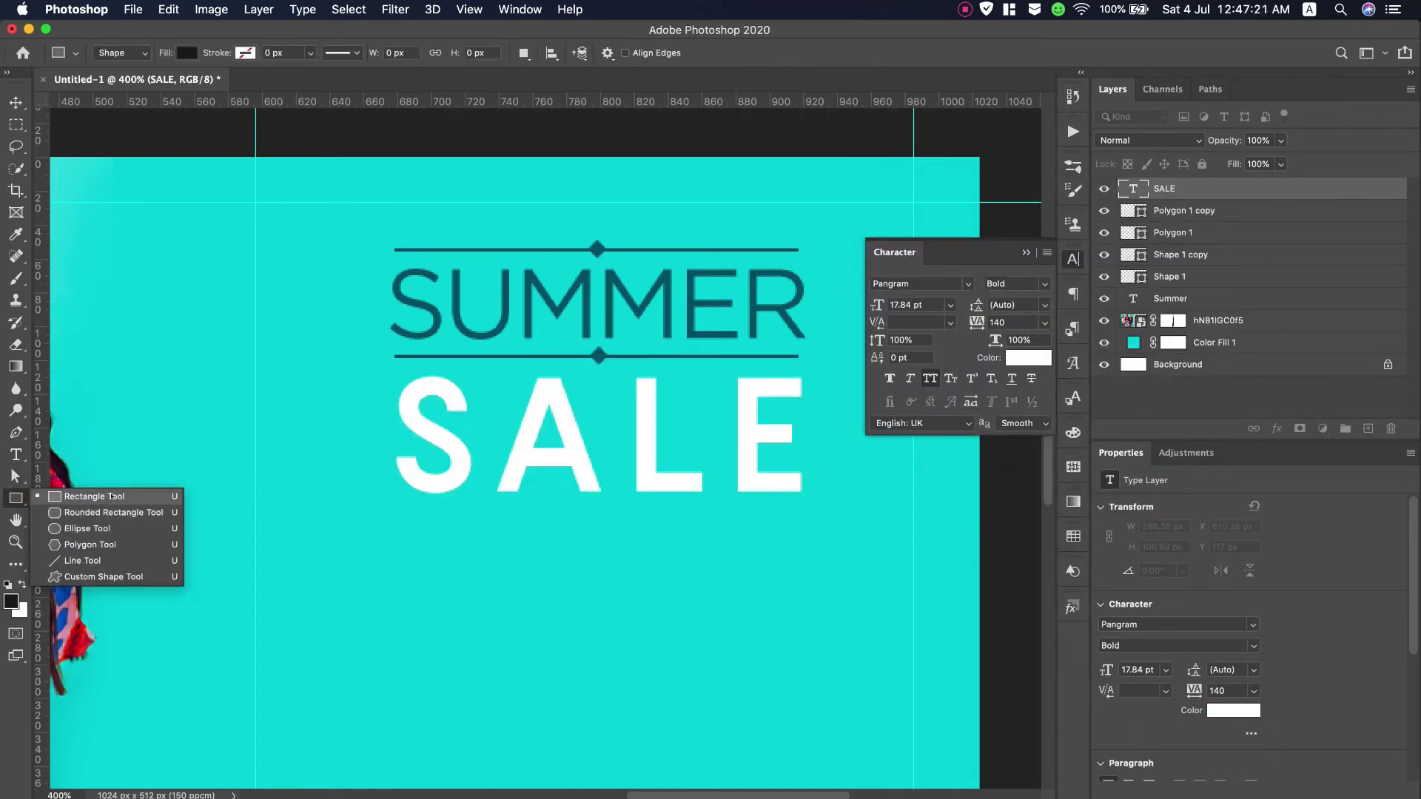
# Draw a small rectangle below SALE with 15 px rounded corners
pyautogui.click(74, 496)
pyautogui.moveTo(427, 533); pyautogui.dragTo(621, 581)
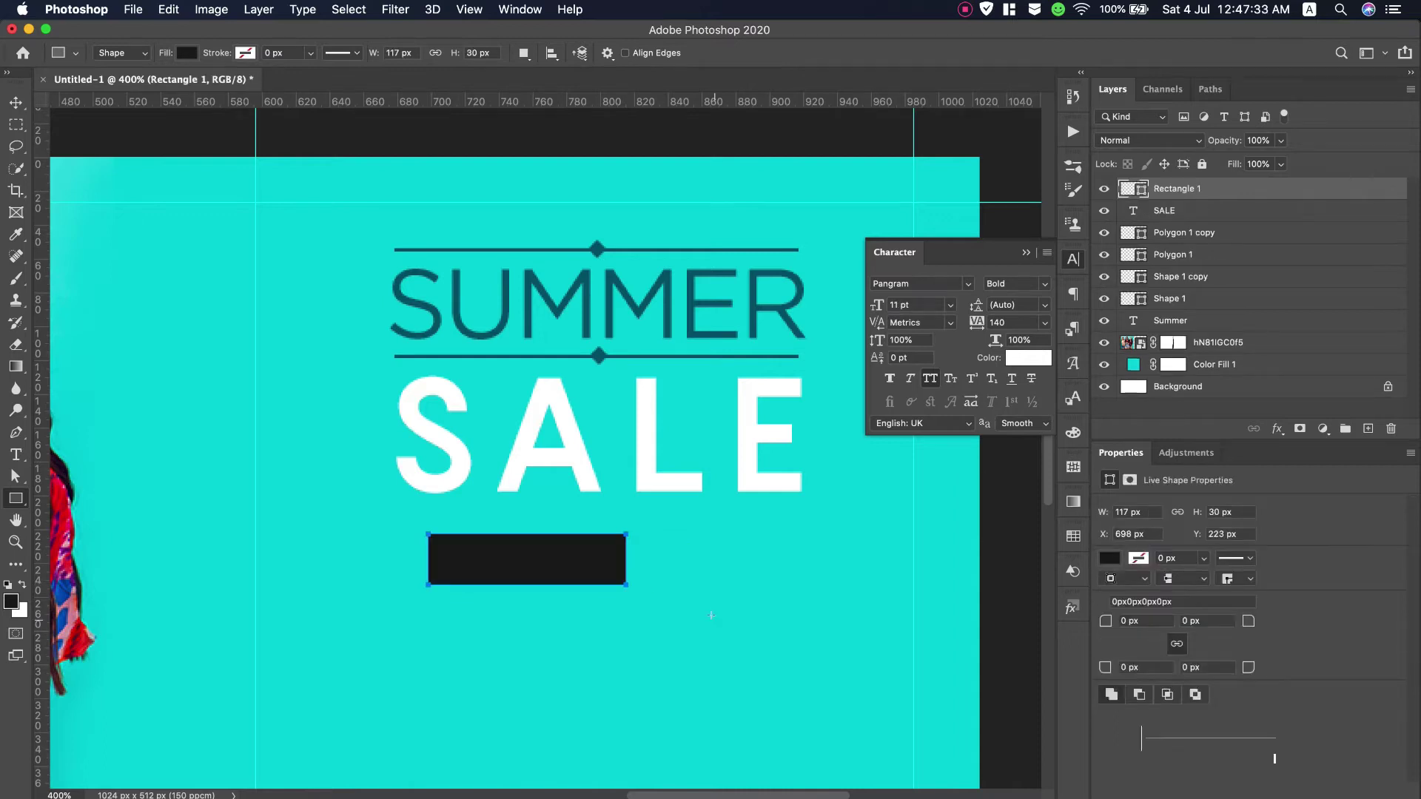
pyautogui.write('198')
pyautogui.press('Return')
pyautogui.write('15')
pyautogui.press('Return')
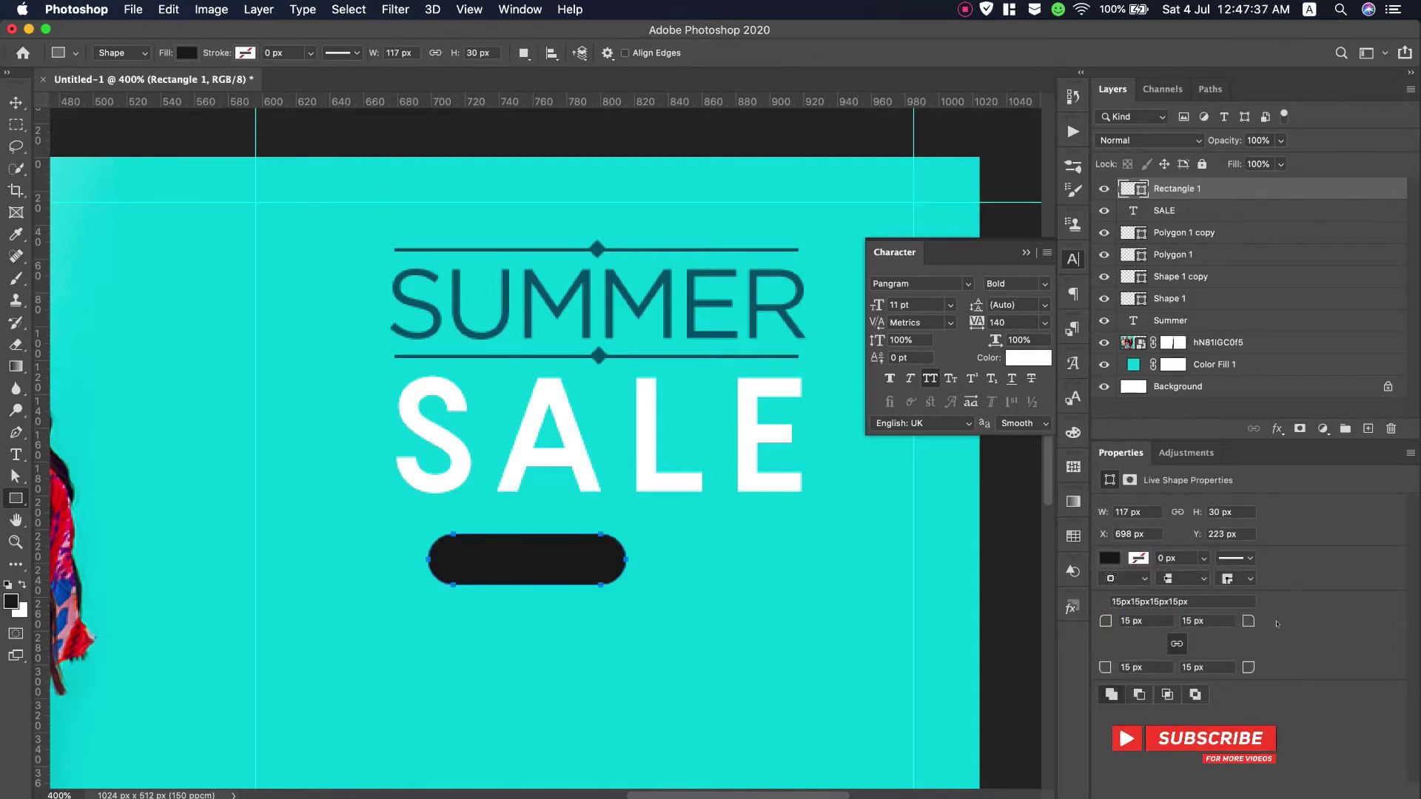
pyautogui.press('Escape')
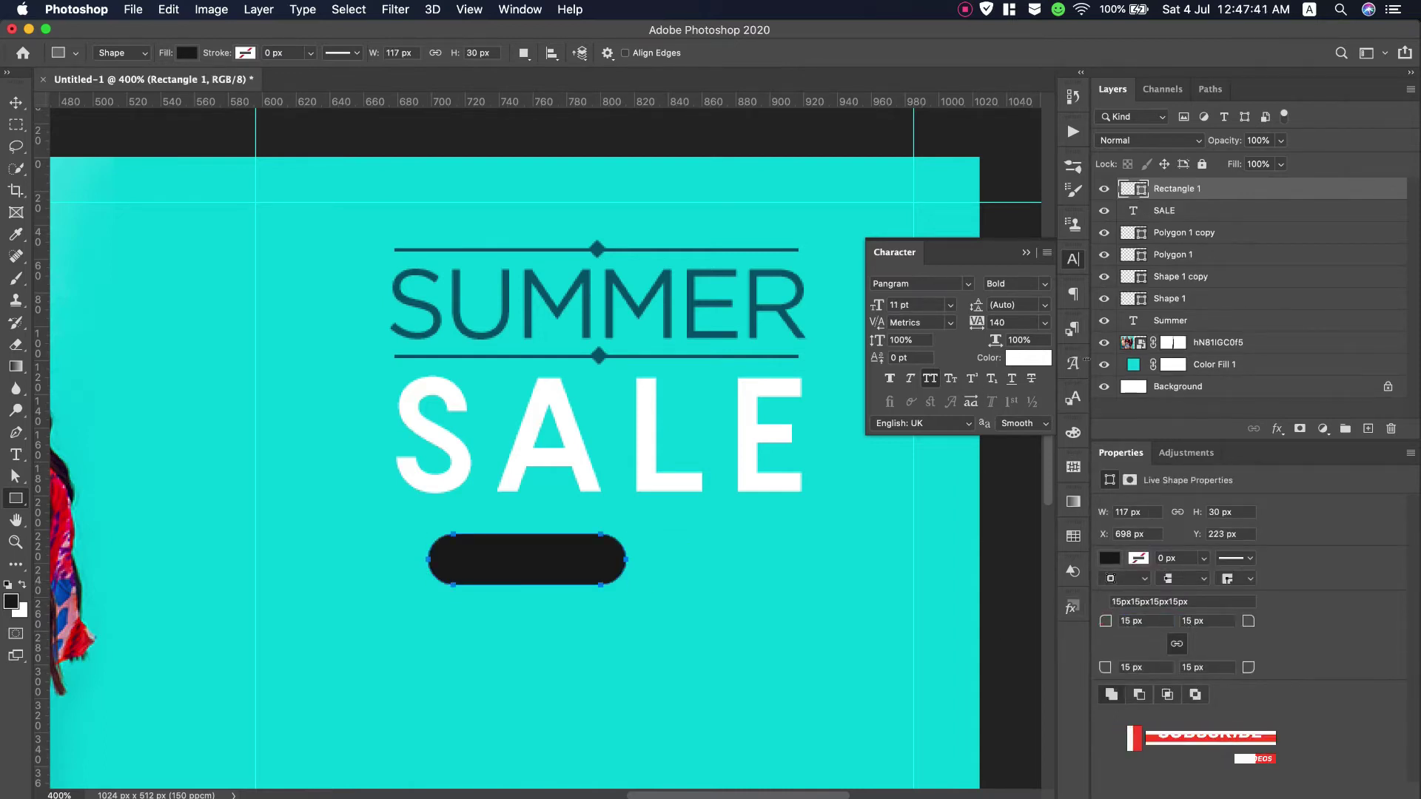
# Give the pill no fill and a 2 px dark teal outline
pyautogui.click(187, 52)
pyautogui.click(78, 86)
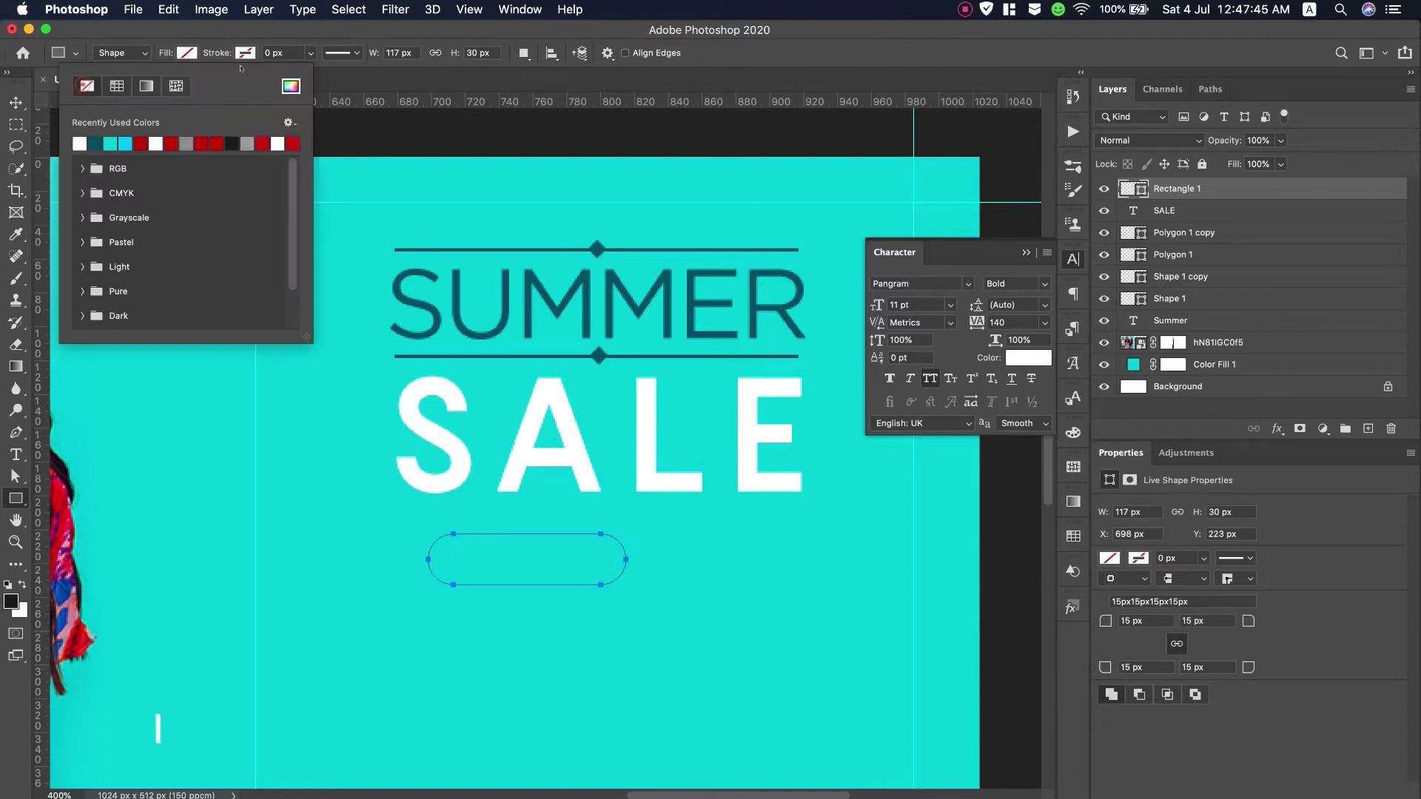
pyautogui.click(245, 53)
pyautogui.click(138, 143)
pyautogui.click(310, 52)
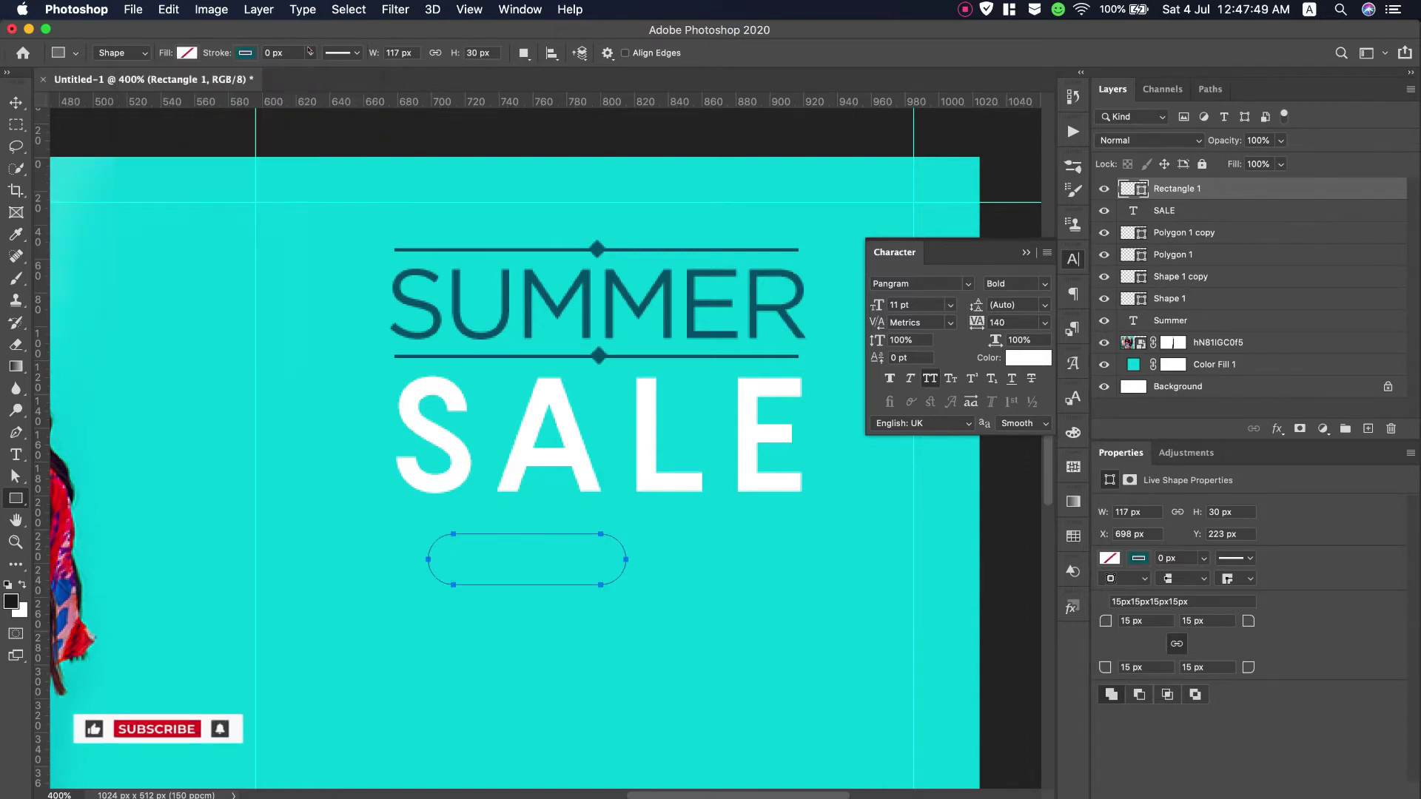
pyautogui.moveTo(311, 74); pyautogui.dragTo(322, 73)
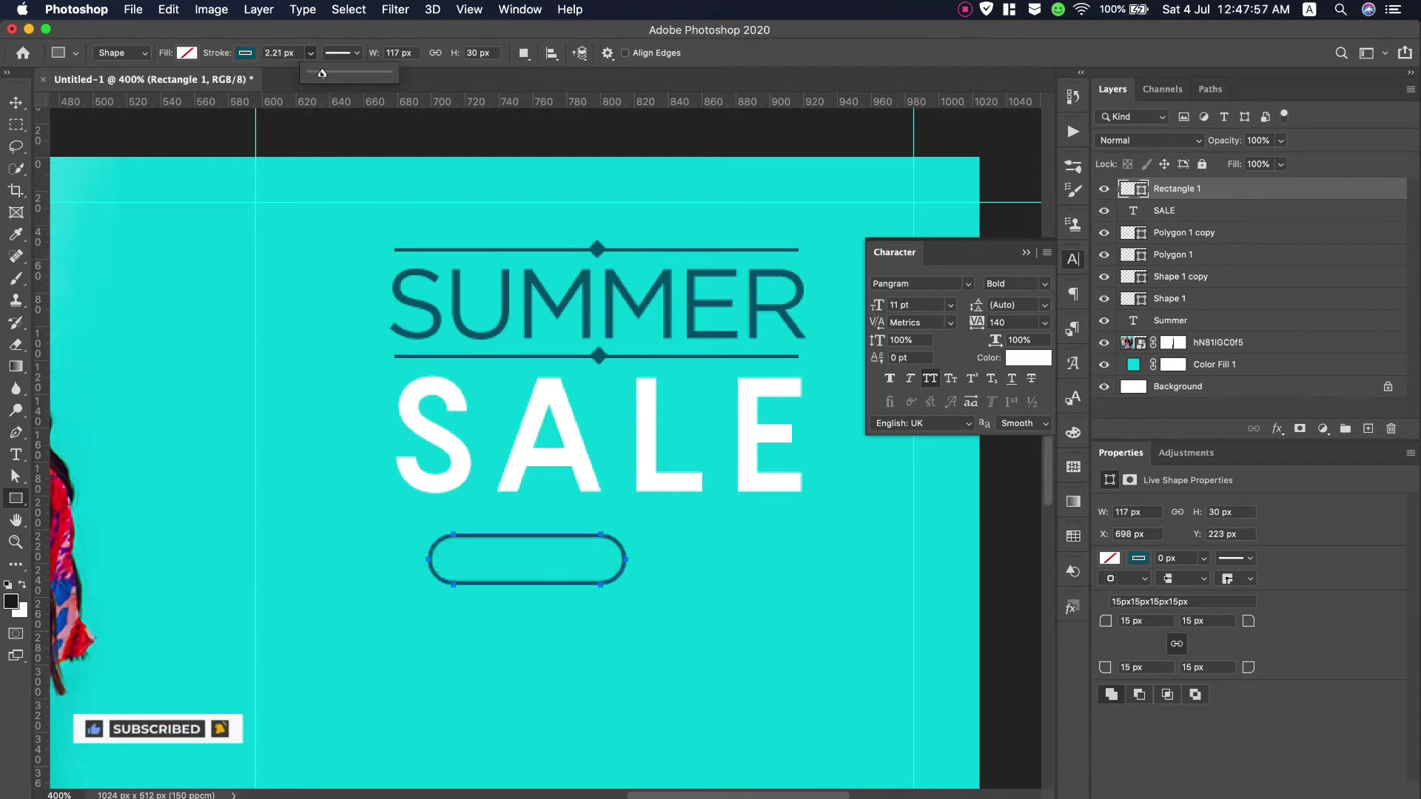
pyautogui.click(274, 51)
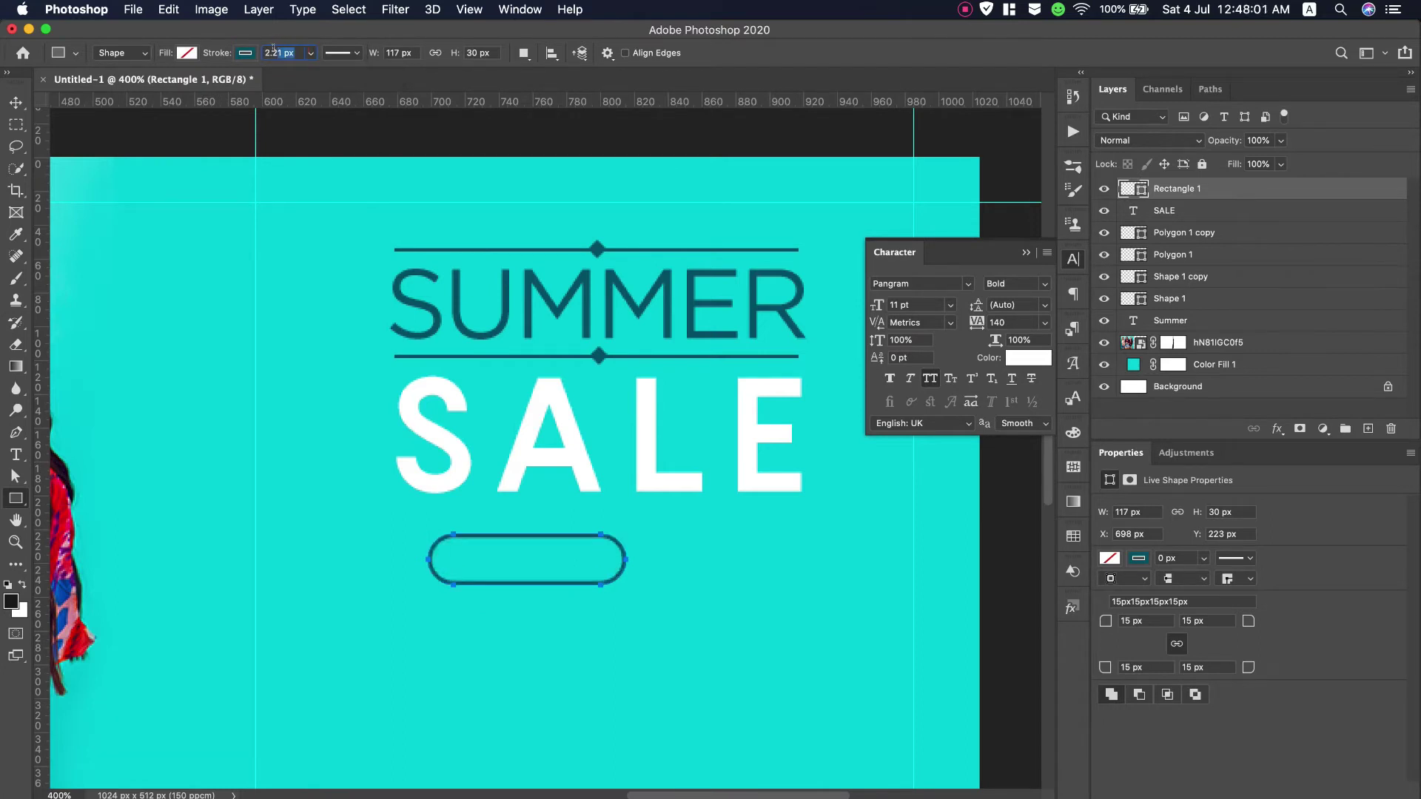
pyautogui.write('2')
pyautogui.press('Return')
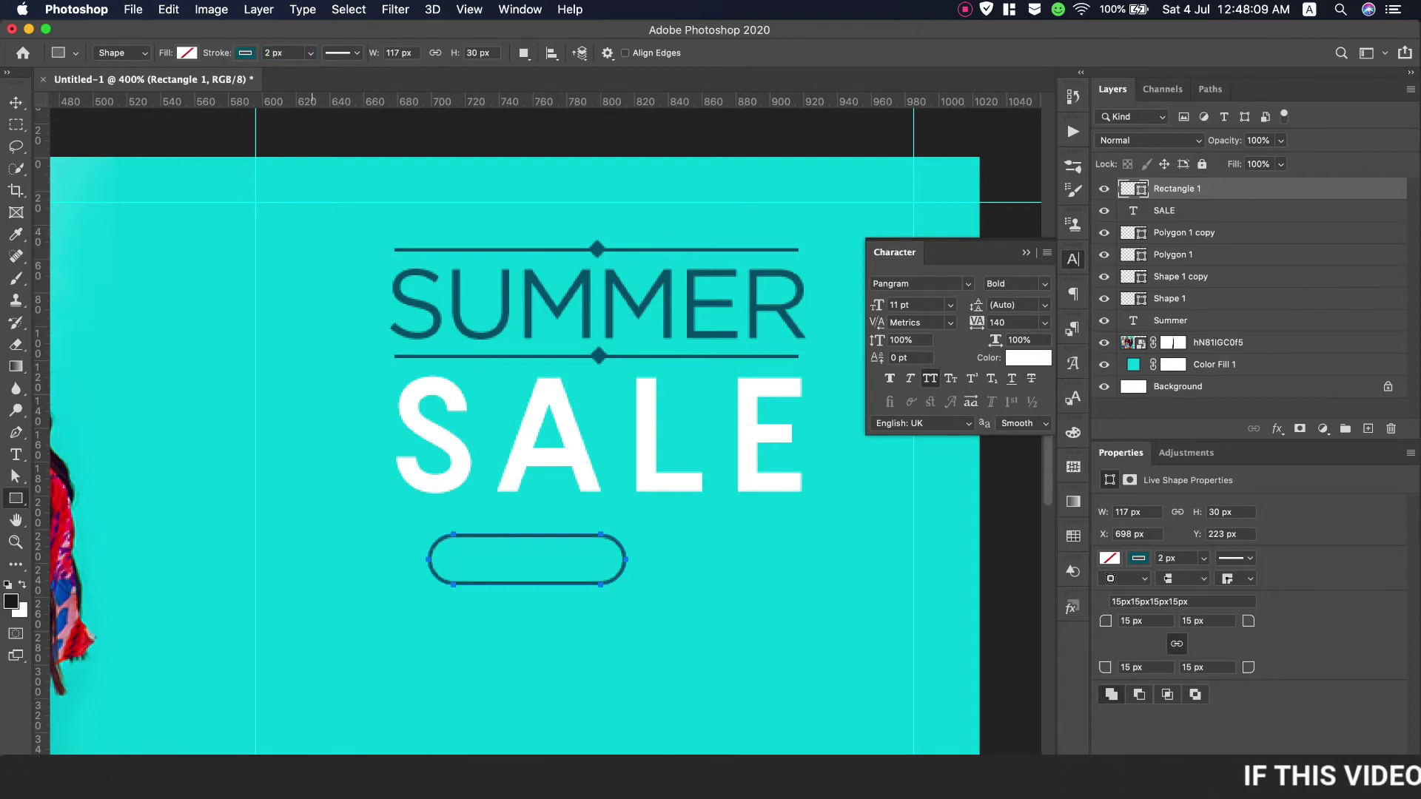
pyautogui.click(16, 101)
# Position the pill beneath SALE and place a copy of the decorative line beside it
pyautogui.moveTo(609, 541); pyautogui.dragTo(663, 518)
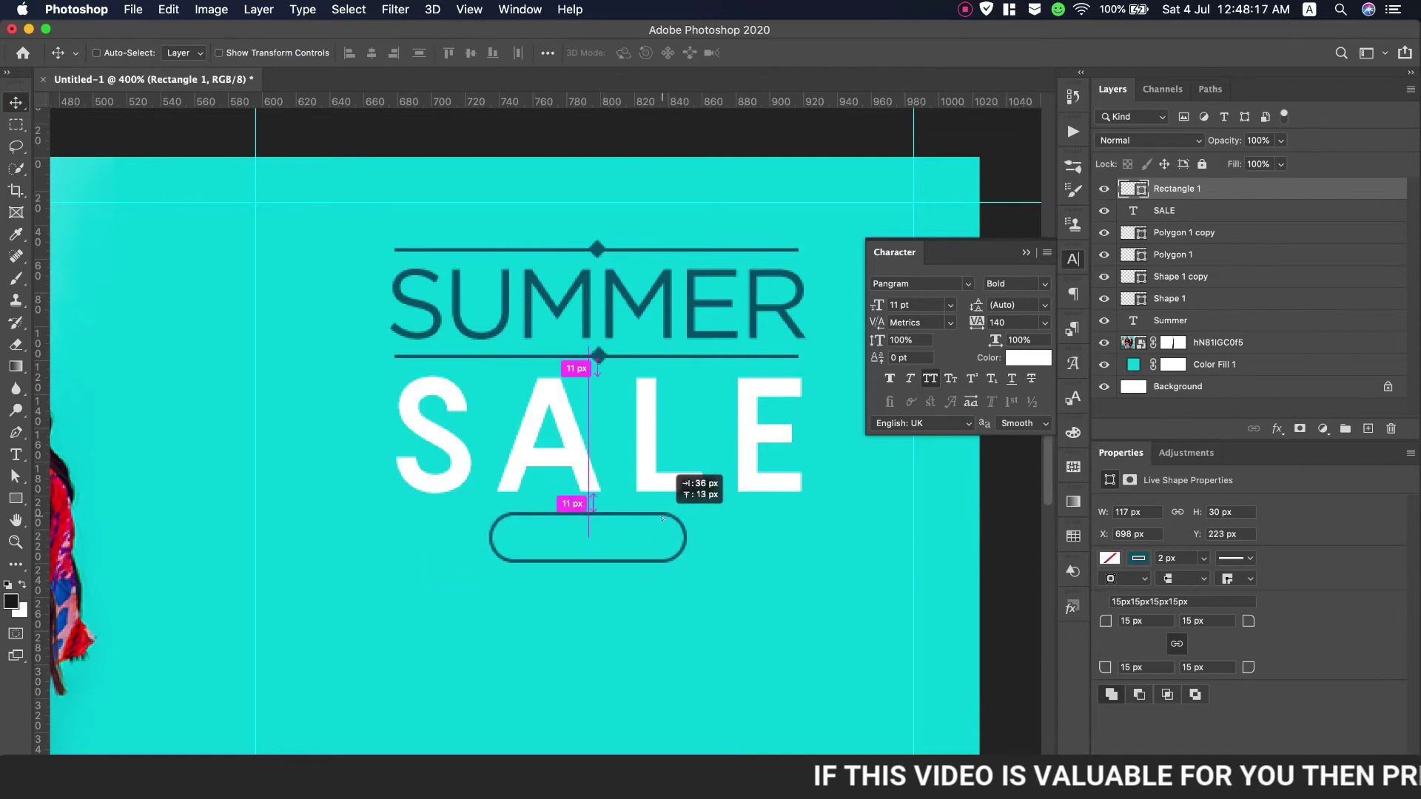
pyautogui.moveTo(662, 518); pyautogui.dragTo(700, 533)
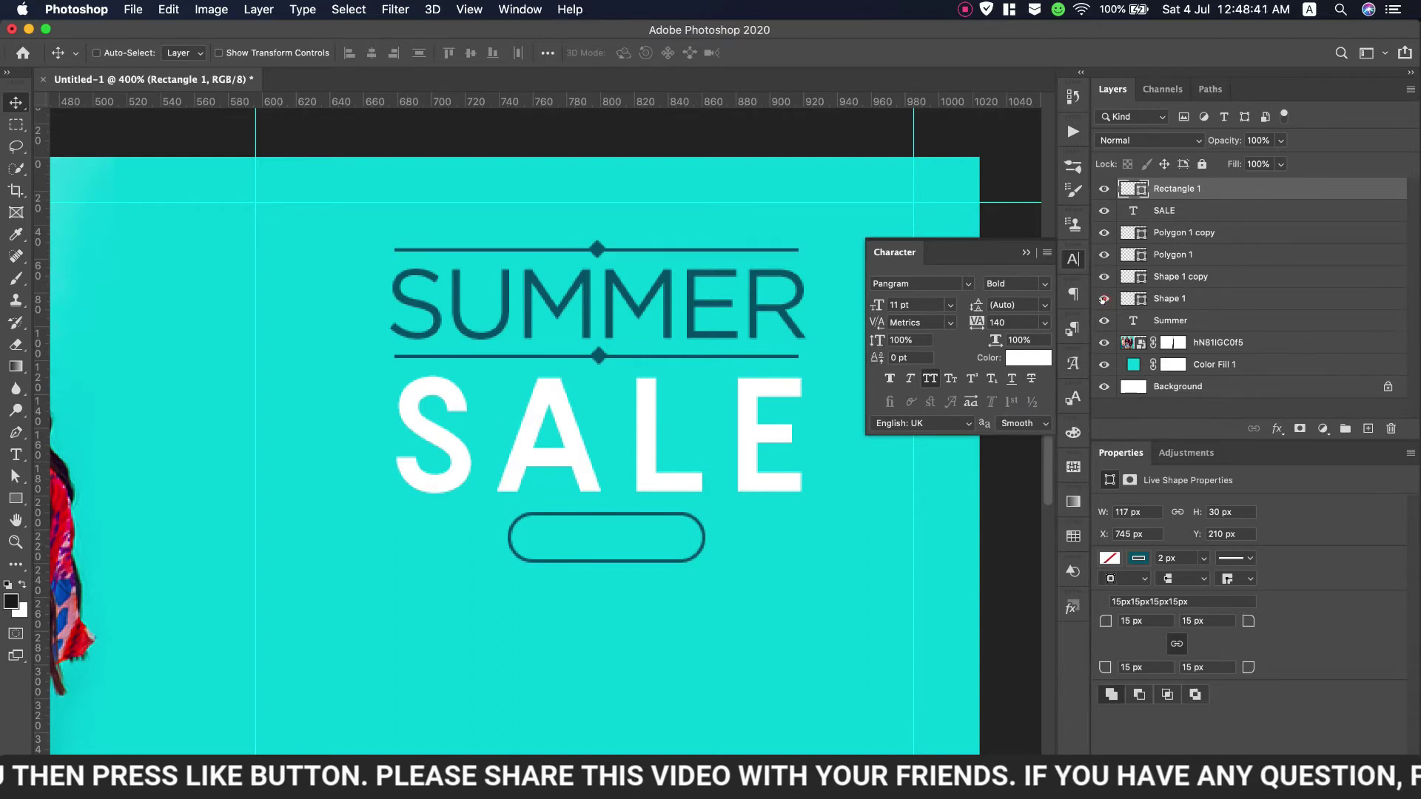
pyautogui.click(1170, 298)
pyautogui.press('super+j')
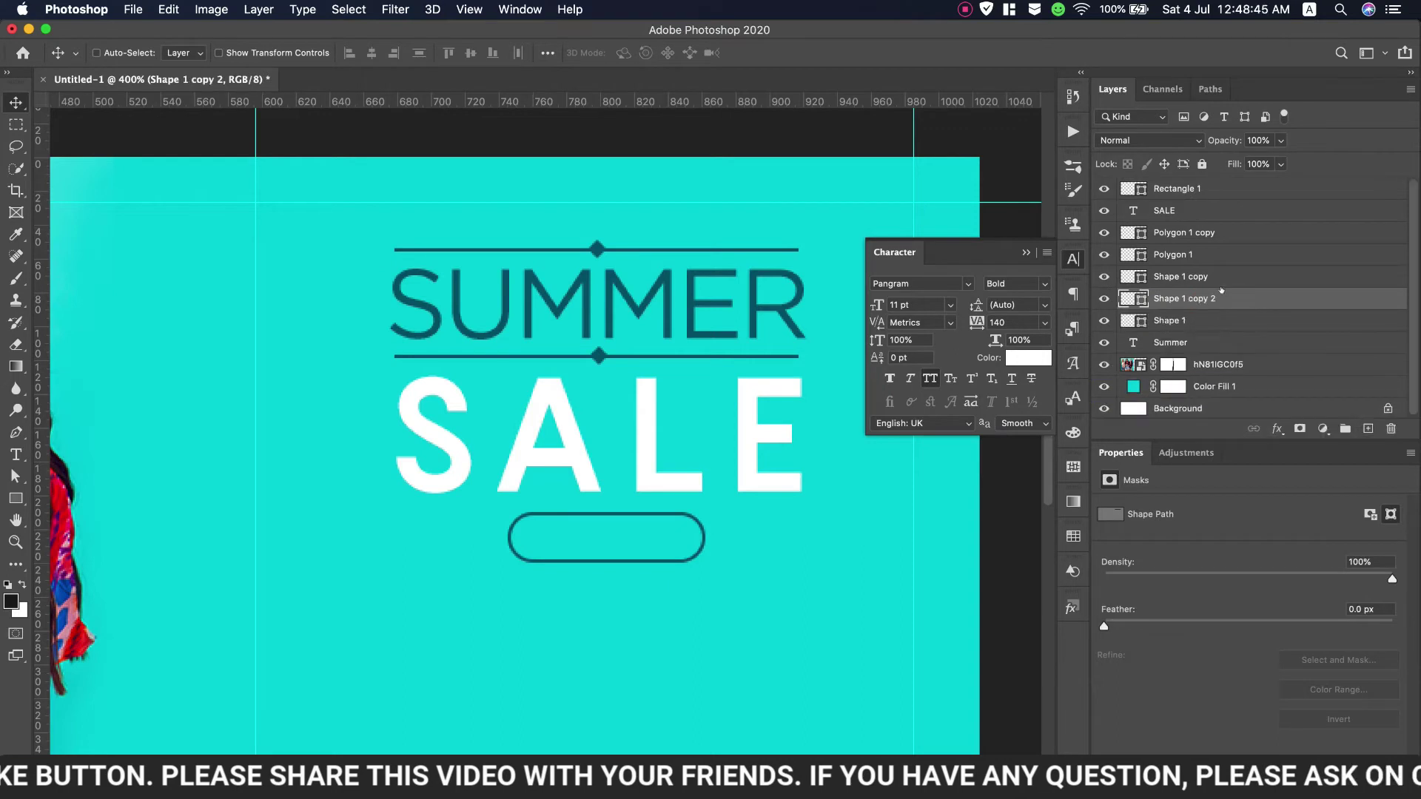
pyautogui.moveTo(1221, 291); pyautogui.dragTo(1212, 180)
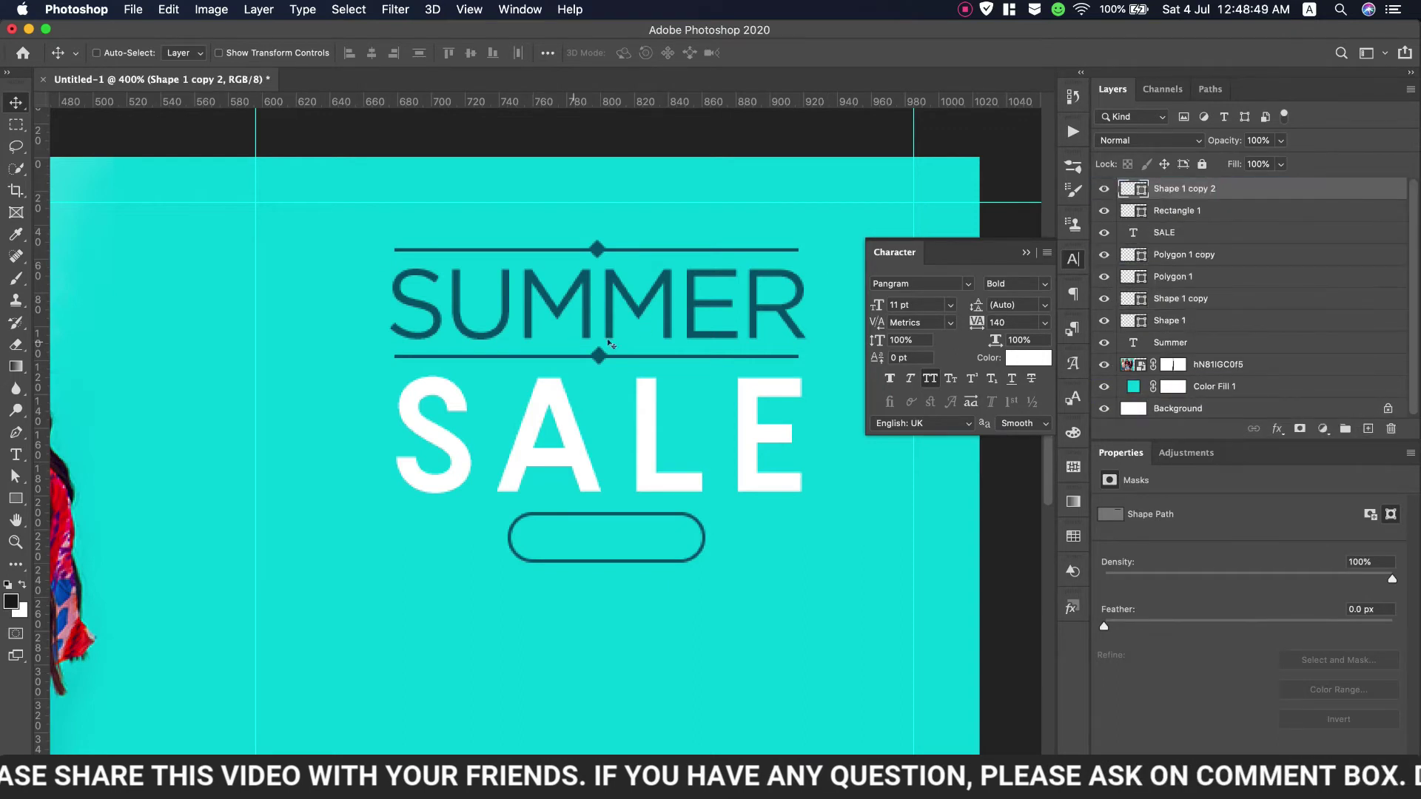
pyautogui.moveTo(658, 269); pyautogui.dragTo(365, 533)
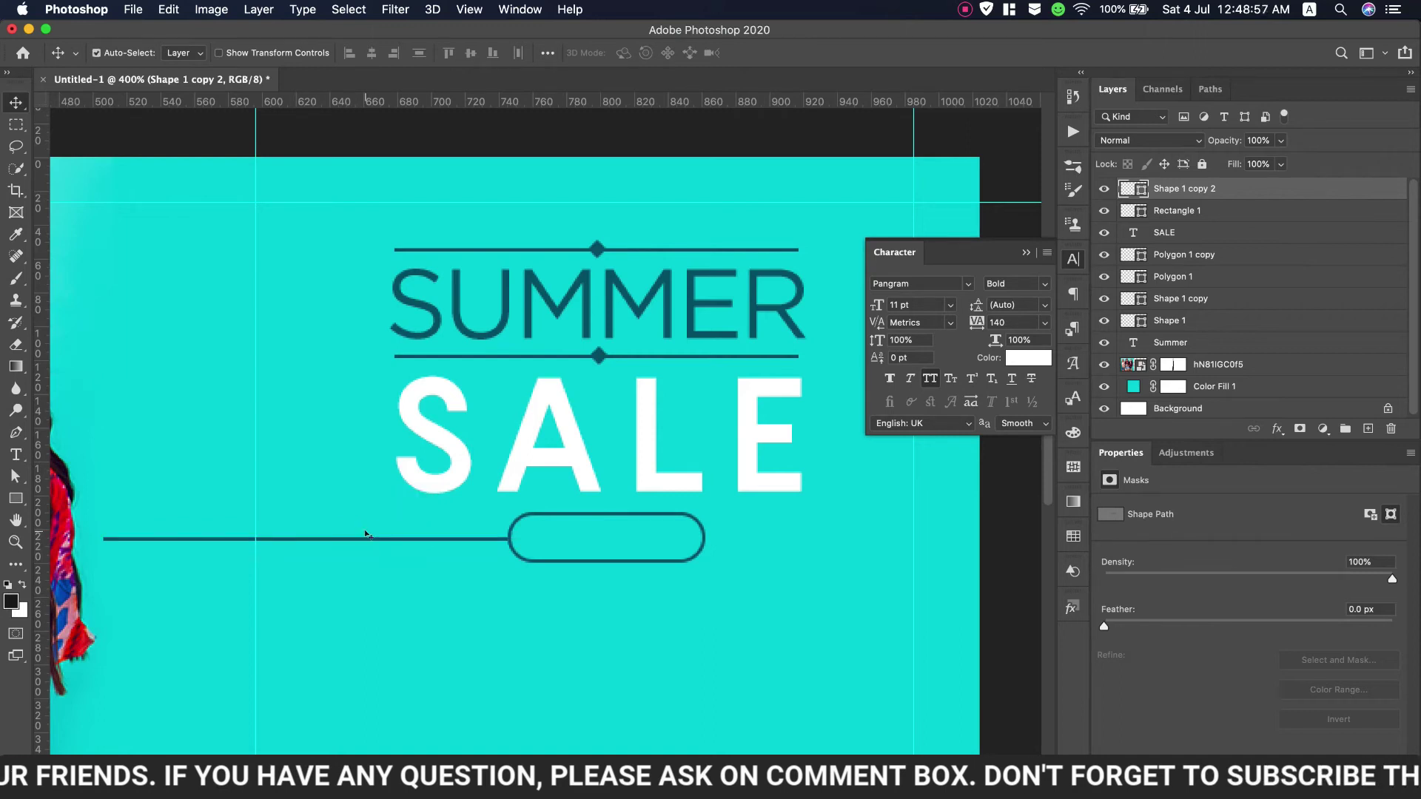
# Trim the line copy left of the pill, add a right-side copy, and centre the pill
pyautogui.hotkey('ctrl', 't')
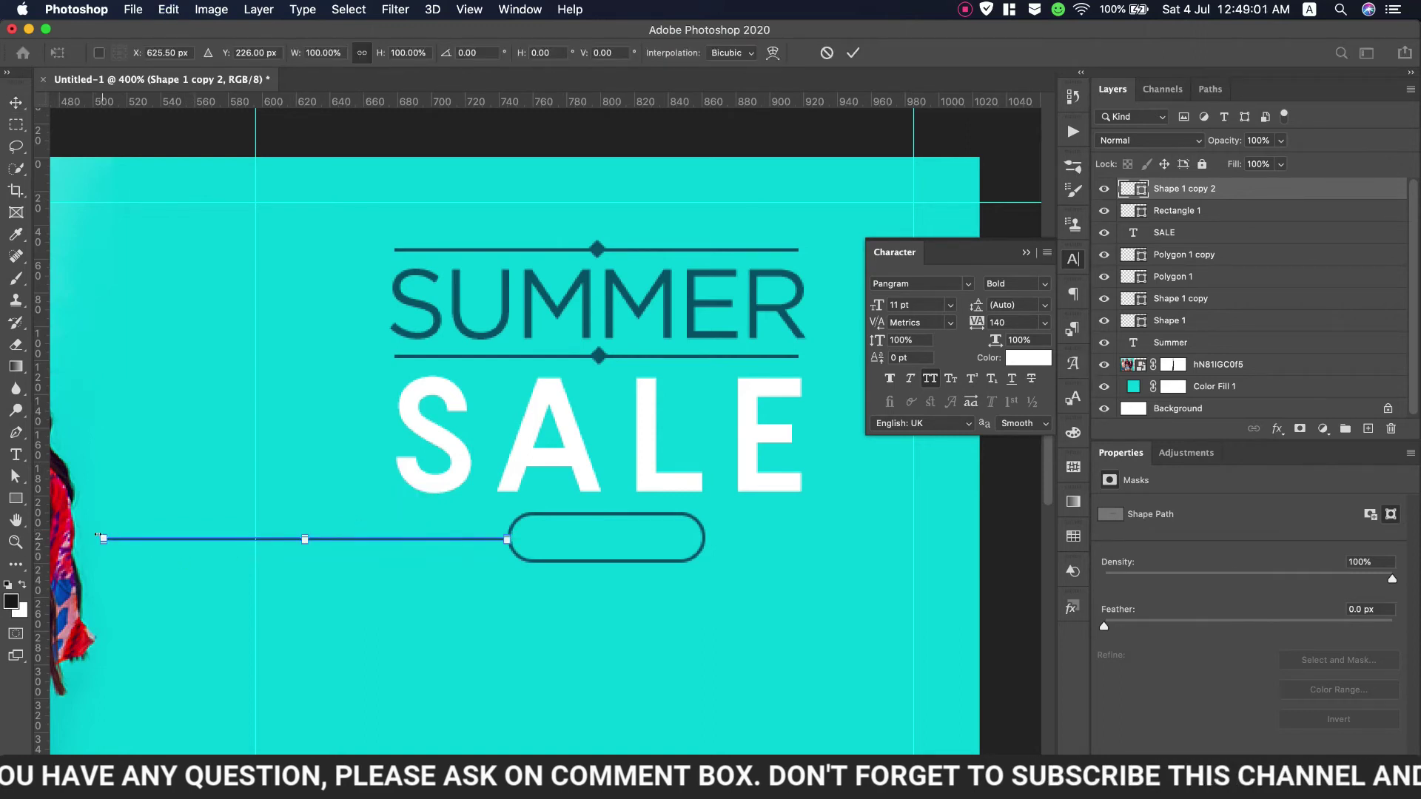
pyautogui.moveTo(98, 534); pyautogui.dragTo(790, 546)
pyautogui.click(852, 52)
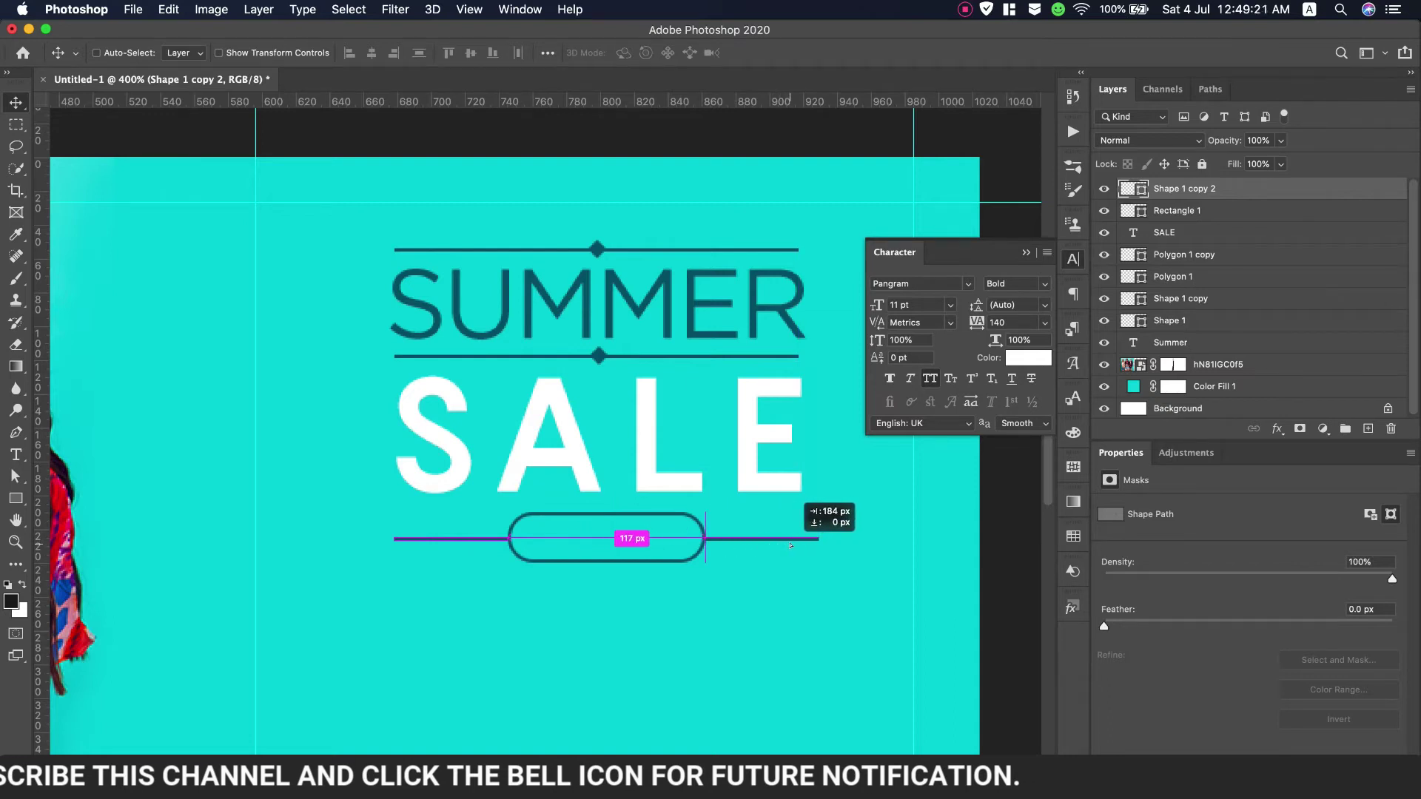
pyautogui.moveTo(790, 546); pyautogui.dragTo(791, 545)
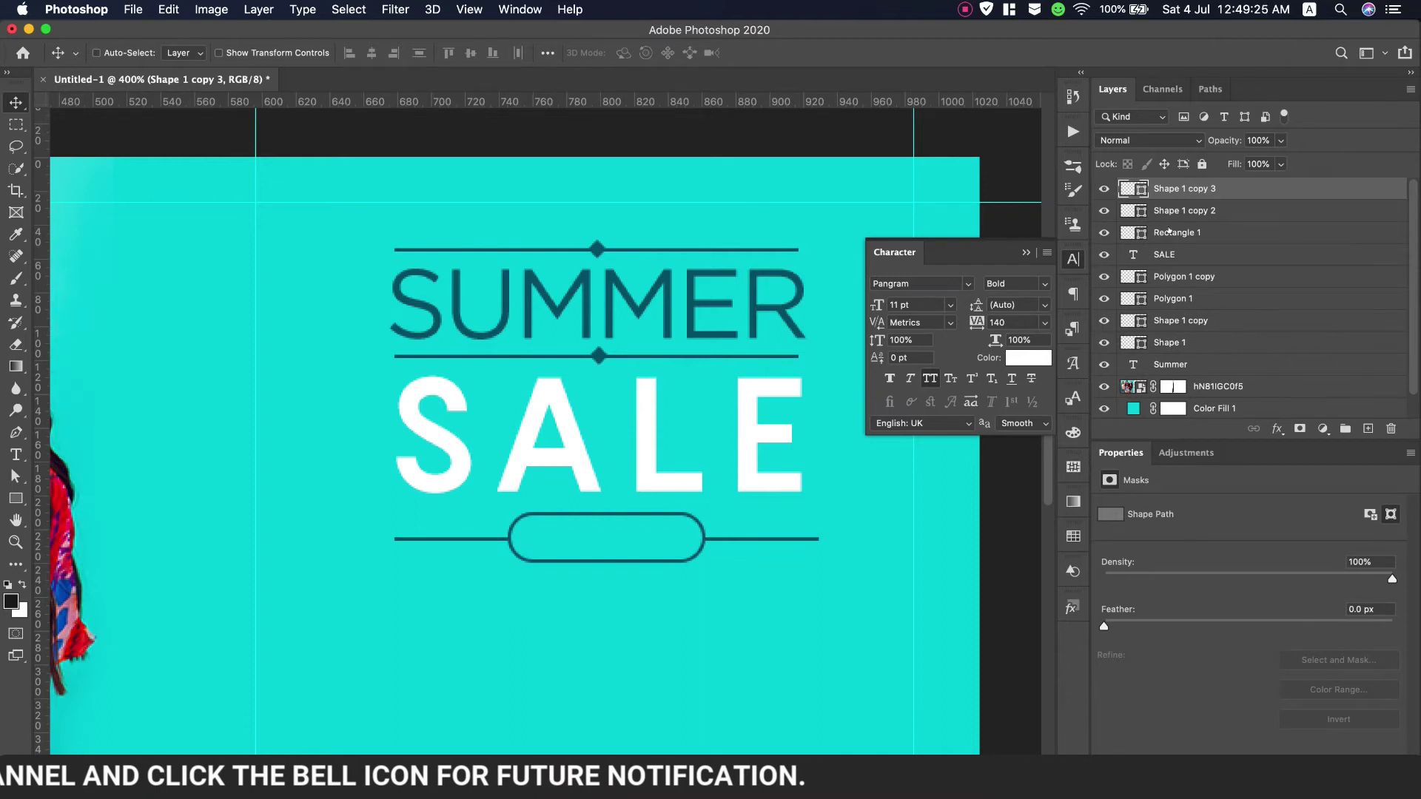
pyautogui.click(1150, 232)
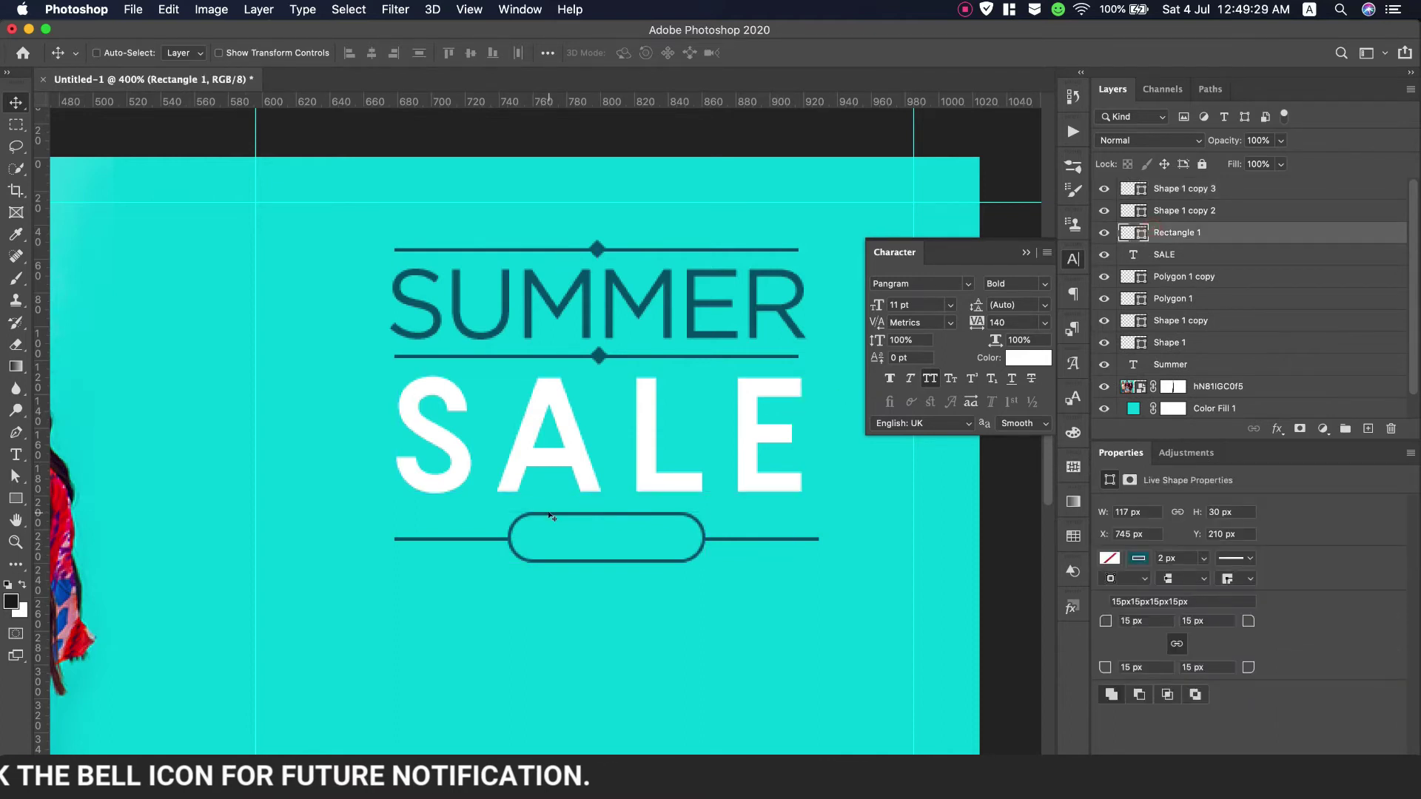
pyautogui.moveTo(550, 516); pyautogui.dragTo(539, 516)
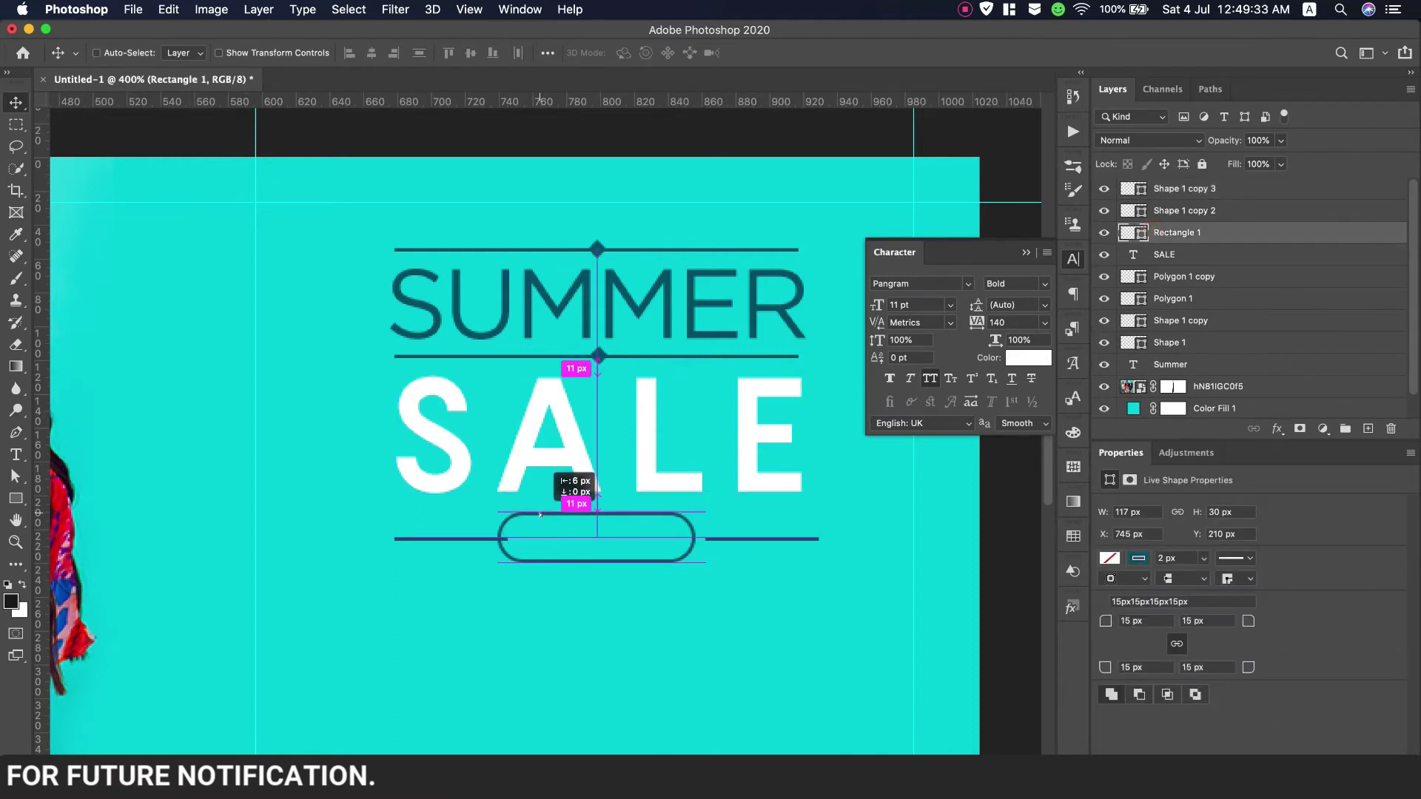
# Shorten the left and right lines so they meet the pill's edges
pyautogui.click(1296, 212)
pyautogui.hotkey('ctrl', 't')
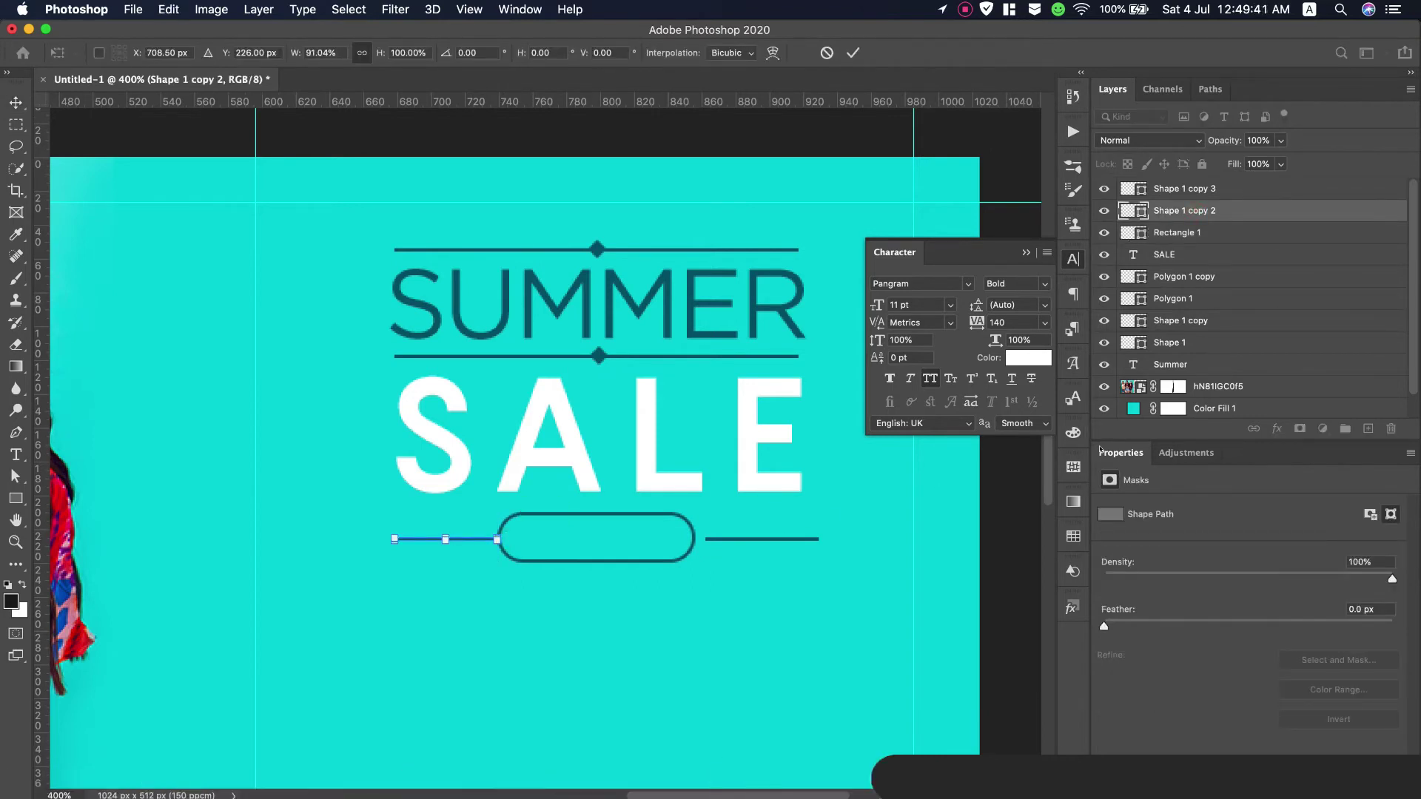
pyautogui.press('Return')
pyautogui.click(1243, 194)
pyautogui.hotkey('ctrl', 't')
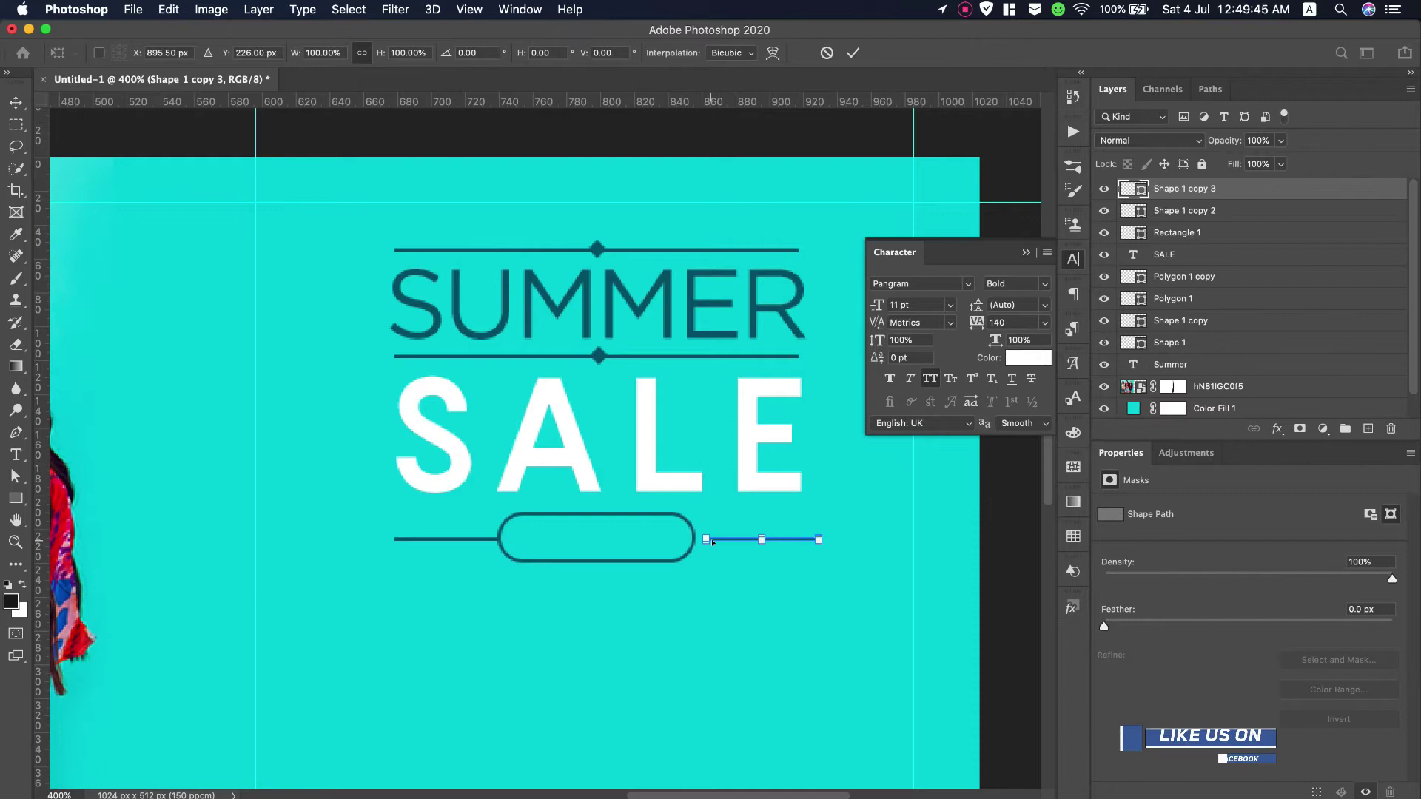
pyautogui.moveTo(791, 540); pyautogui.dragTo(805, 540)
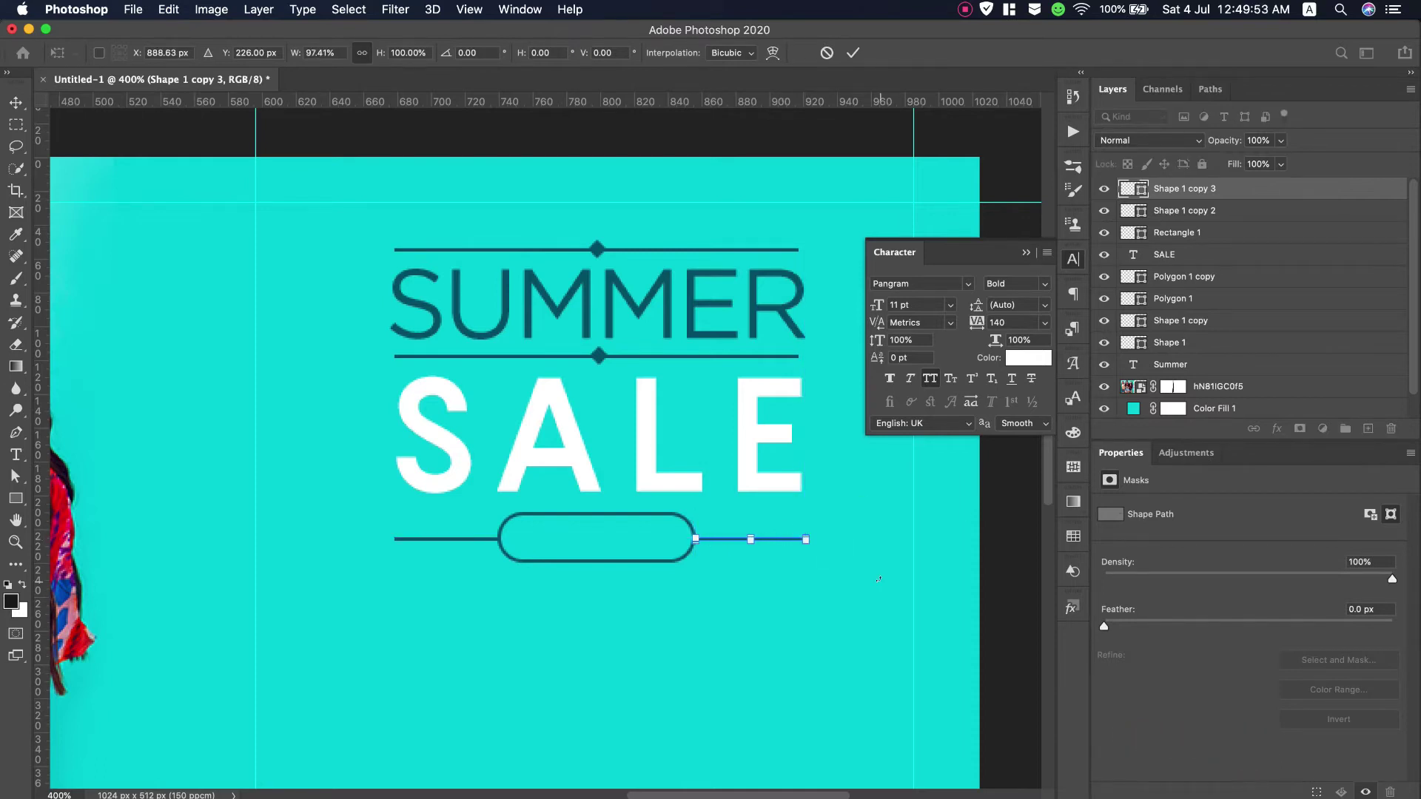
pyautogui.press('Return')
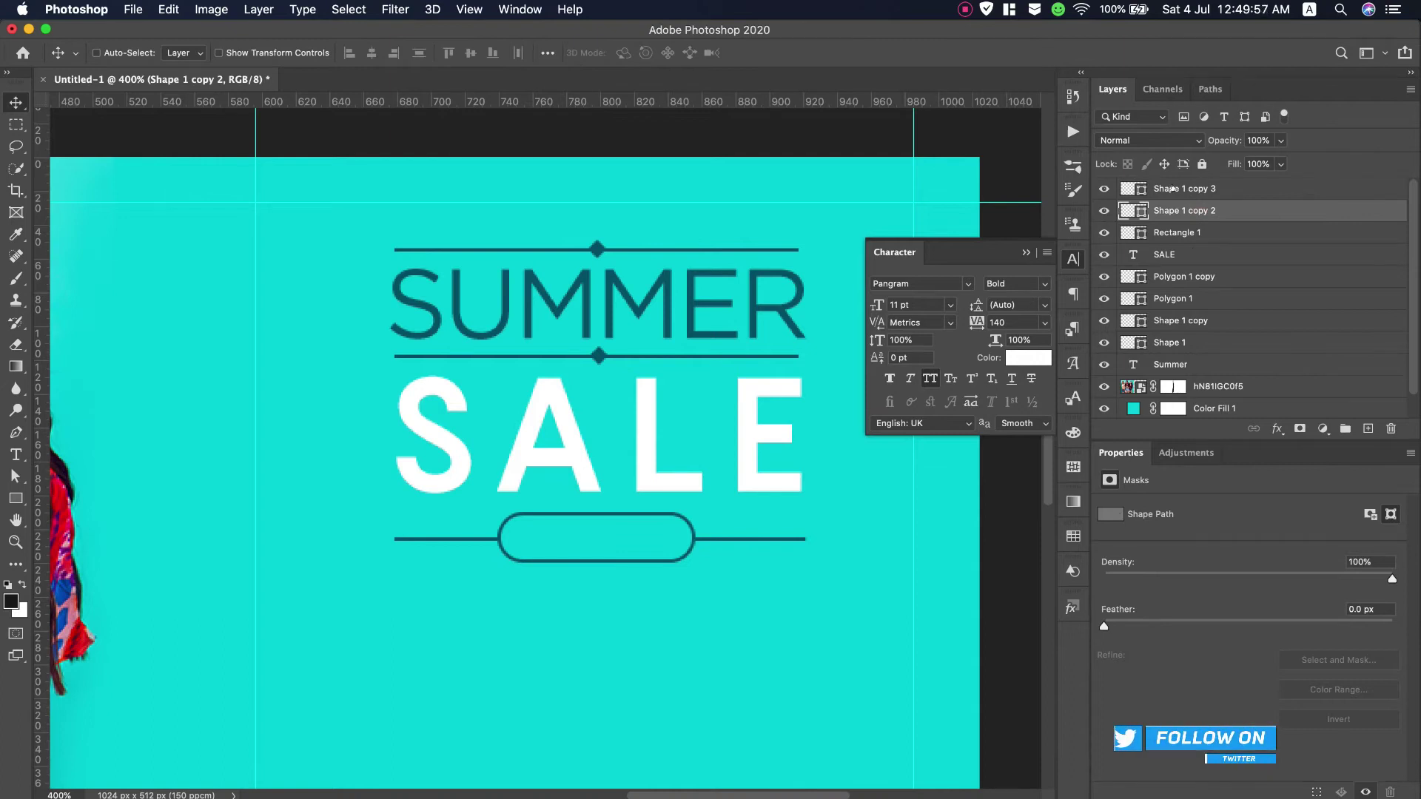
# Draw an 8 px white circle on a new layer near the pill
pyautogui.click(1367, 428)
pyautogui.click(16, 498)
pyautogui.rightClick(16, 499)
pyautogui.click(82, 527)
pyautogui.moveTo(537, 599)
pyautogui.mouseDown()
pyautogui.moveTo(548, 609)
pyautogui.moveTo(505, 540)
pyautogui.mouseUp()
pyautogui.click(185, 52)
pyautogui.click(95, 143)
# Place the white dot at the pill's left end and duplicate it to the right end
pyautogui.press('v')
pyautogui.press('Left')
pyautogui.press('Left')
pyautogui.press('Up')
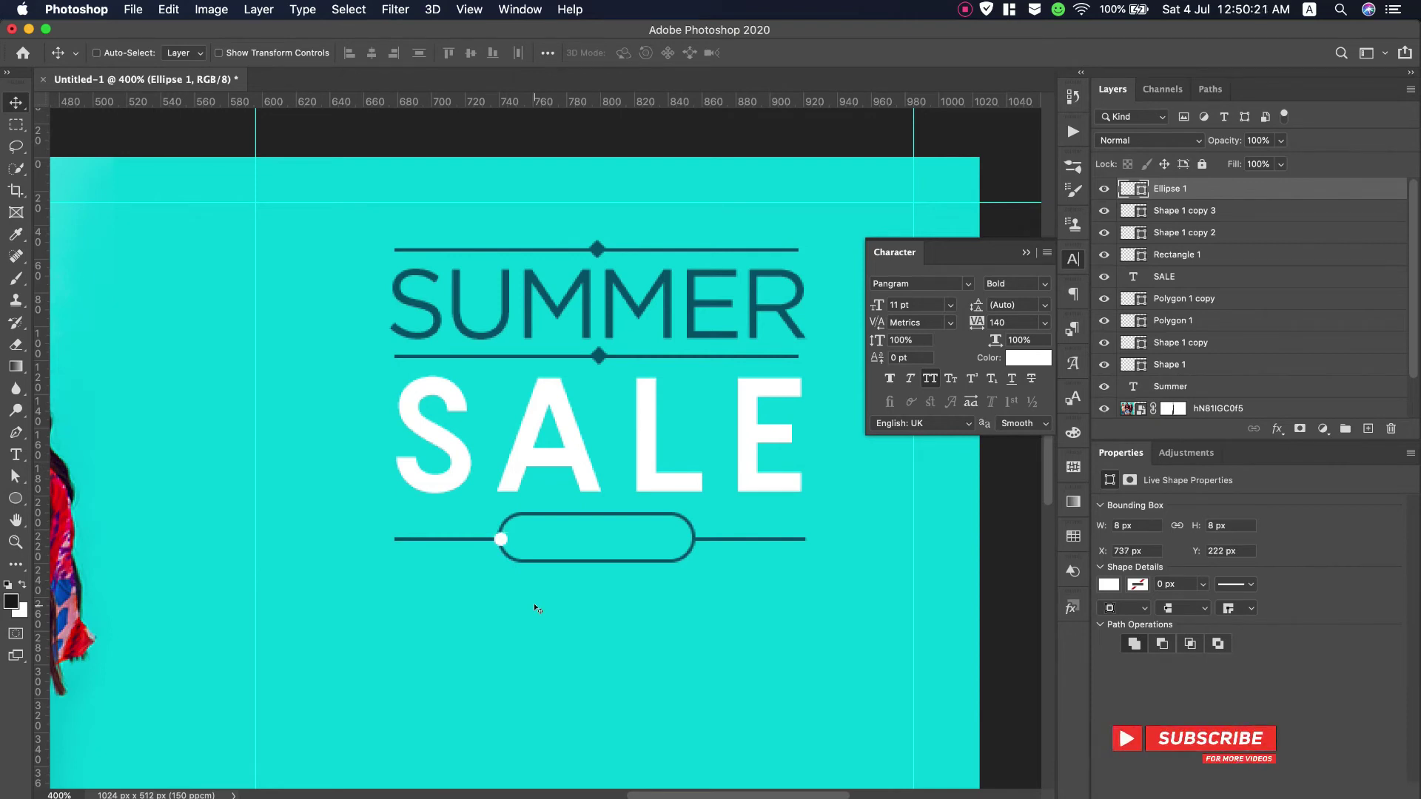
pyautogui.moveTo(501, 539); pyautogui.dragTo(695, 539)
pyautogui.press('Left')
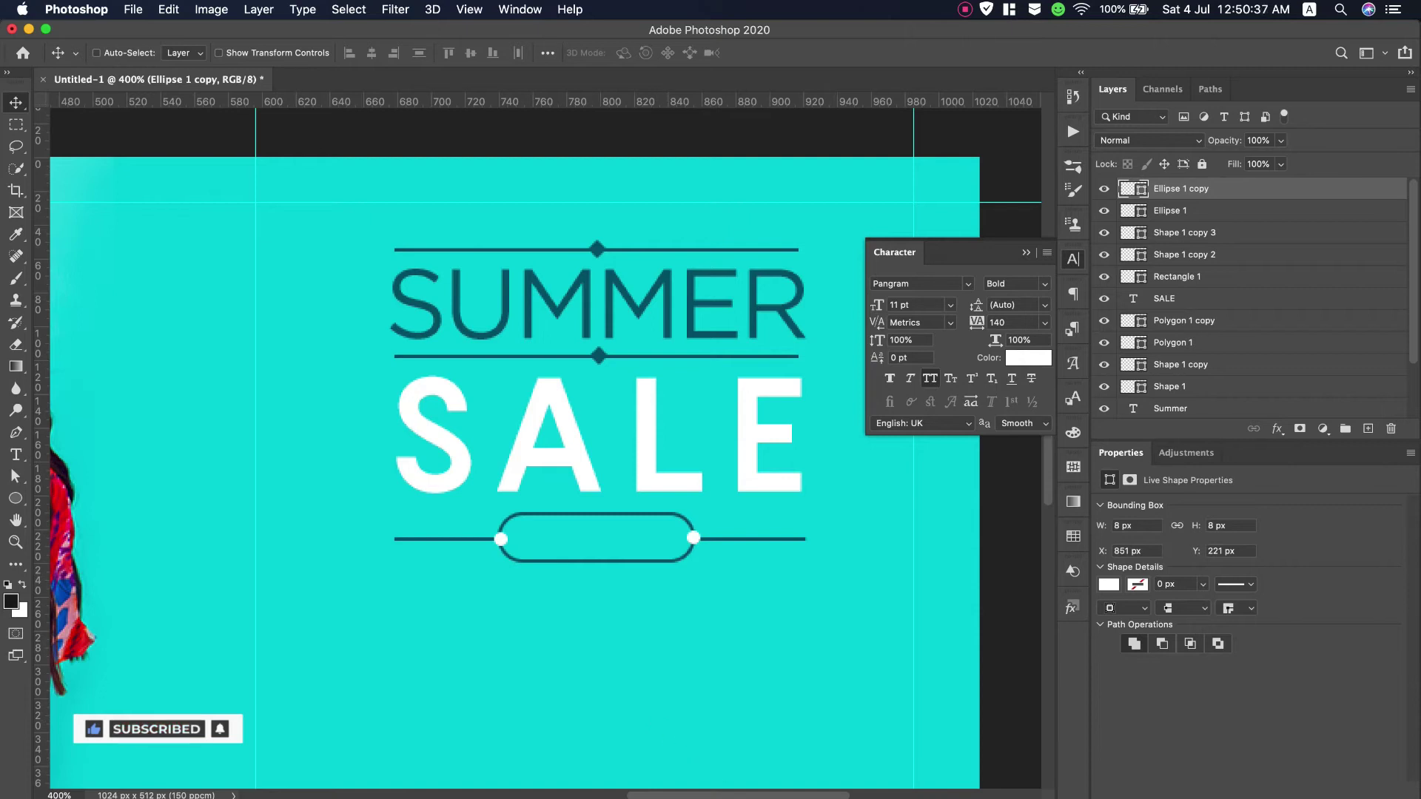
pyautogui.press('super+Tab')
pyautogui.moveTo(910, 424); pyautogui.dragTo(815, 429)
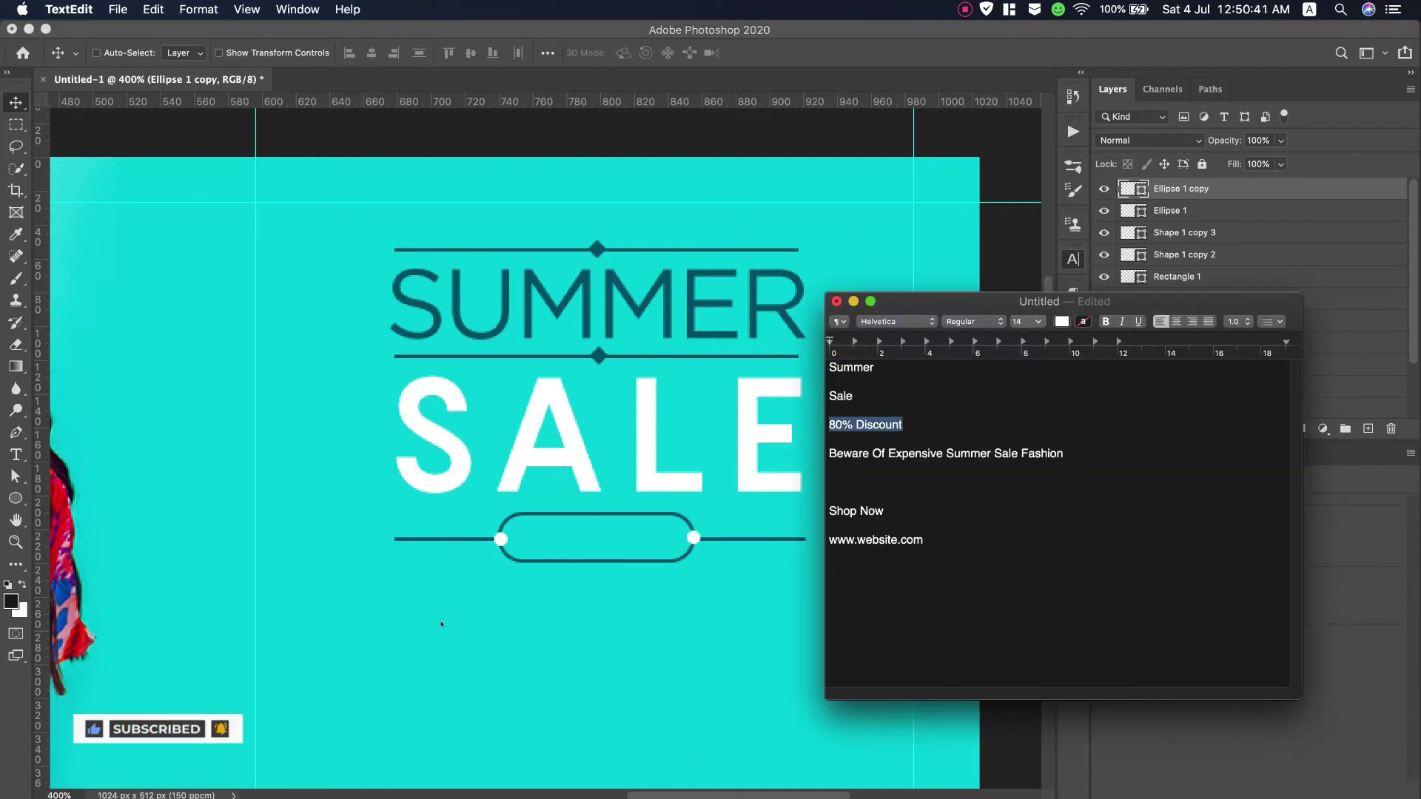
# Paste the '80% DISCOUNT' text onto the canvas with letter spacing 0
pyautogui.press('super+Tab')
pyautogui.click(15, 454)
pyautogui.click(506, 648)
pyautogui.press('super+v')
pyautogui.press('super+a')
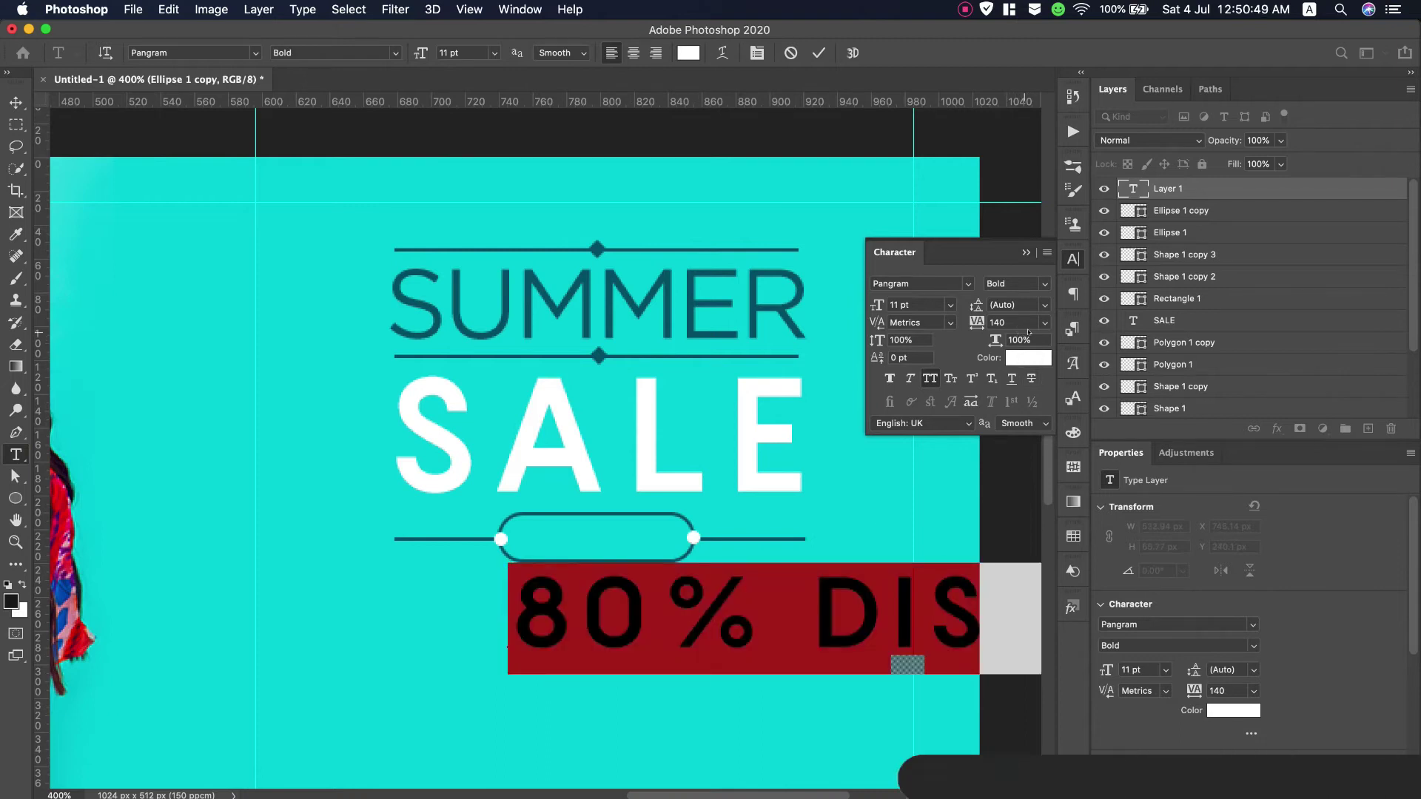
pyautogui.click(1045, 322)
pyautogui.click(1010, 420)
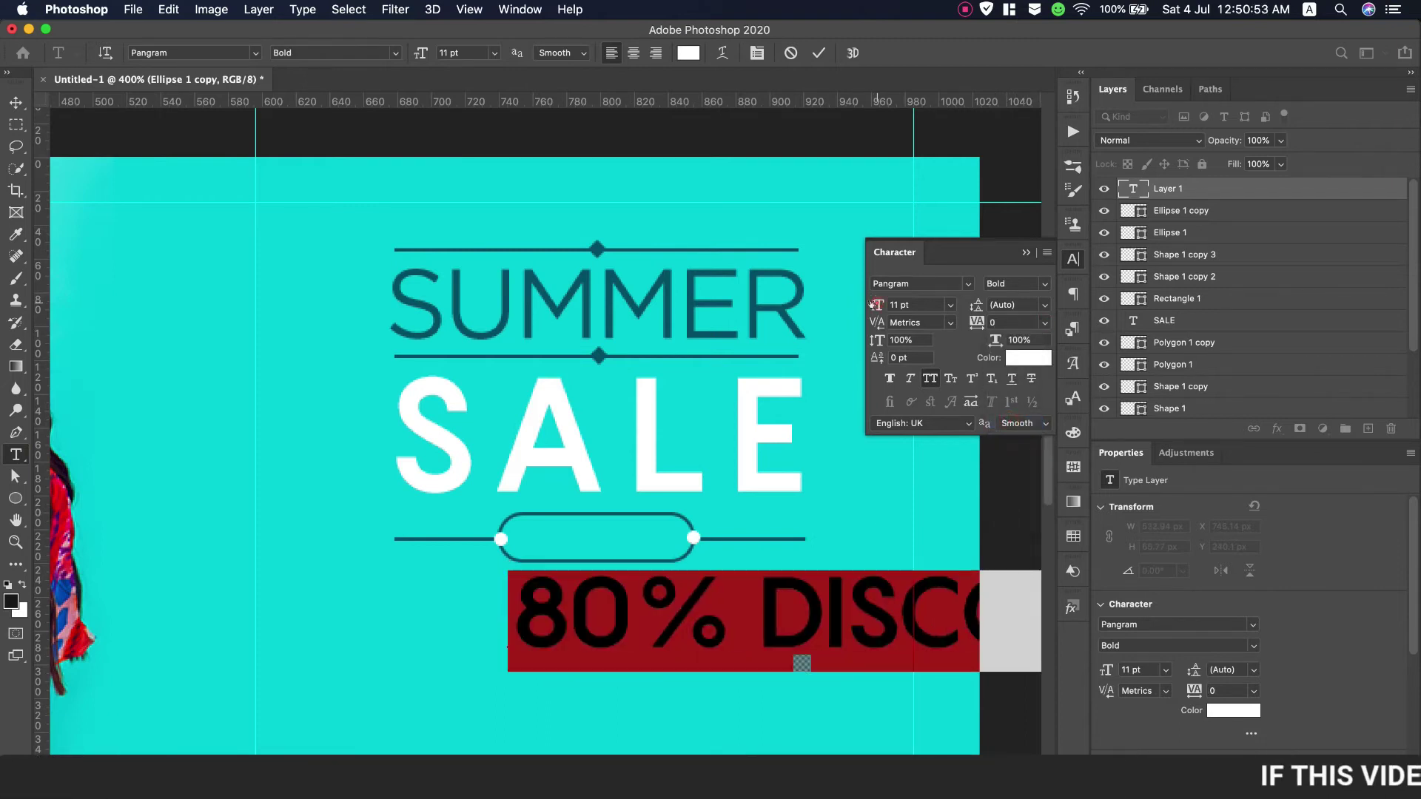
# Size the discount text to 2 pt, move it into the pill, and scale it to about 120%
pyautogui.moveTo(877, 305); pyautogui.dragTo(868, 305)
pyautogui.moveTo(630, 693); pyautogui.dragTo(626, 592)
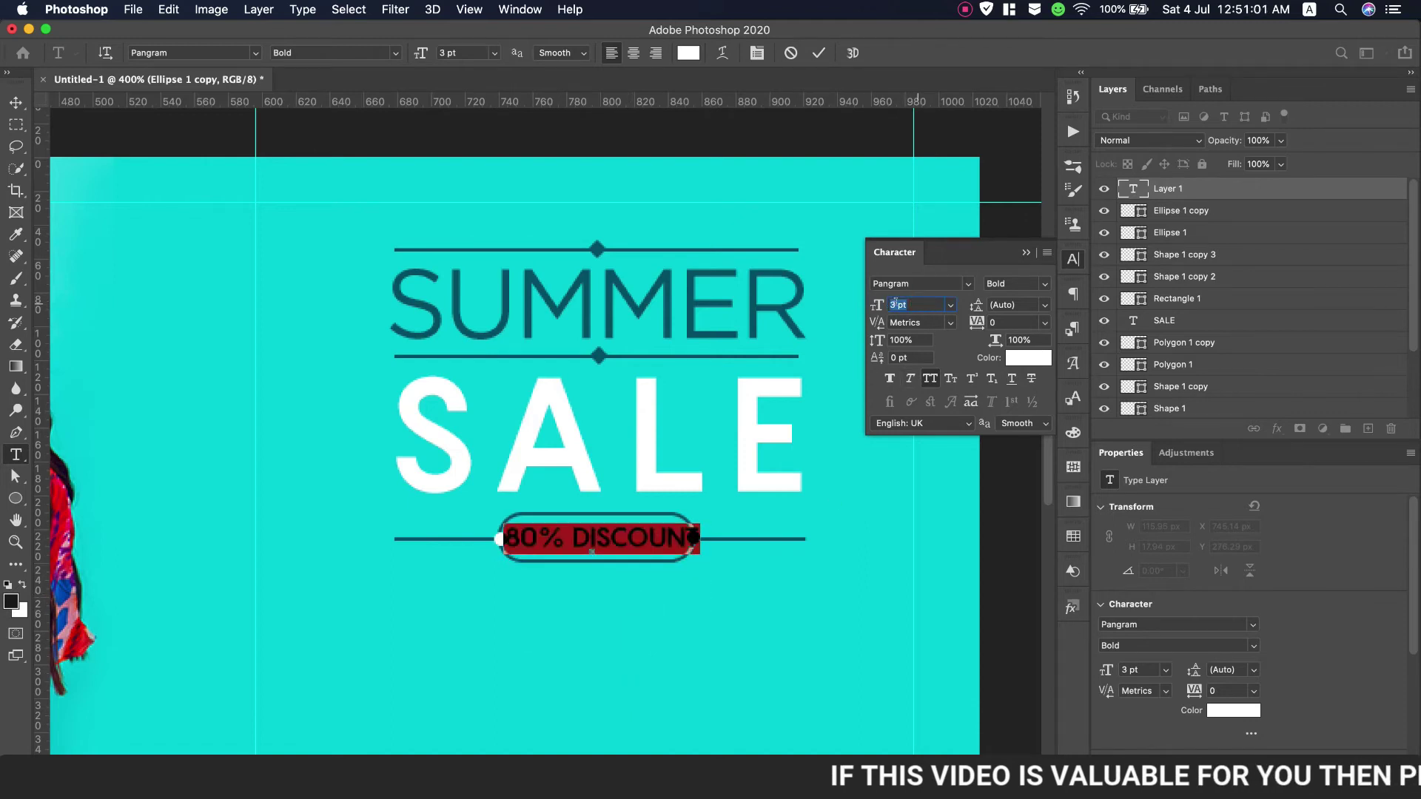
pyautogui.press('Down')
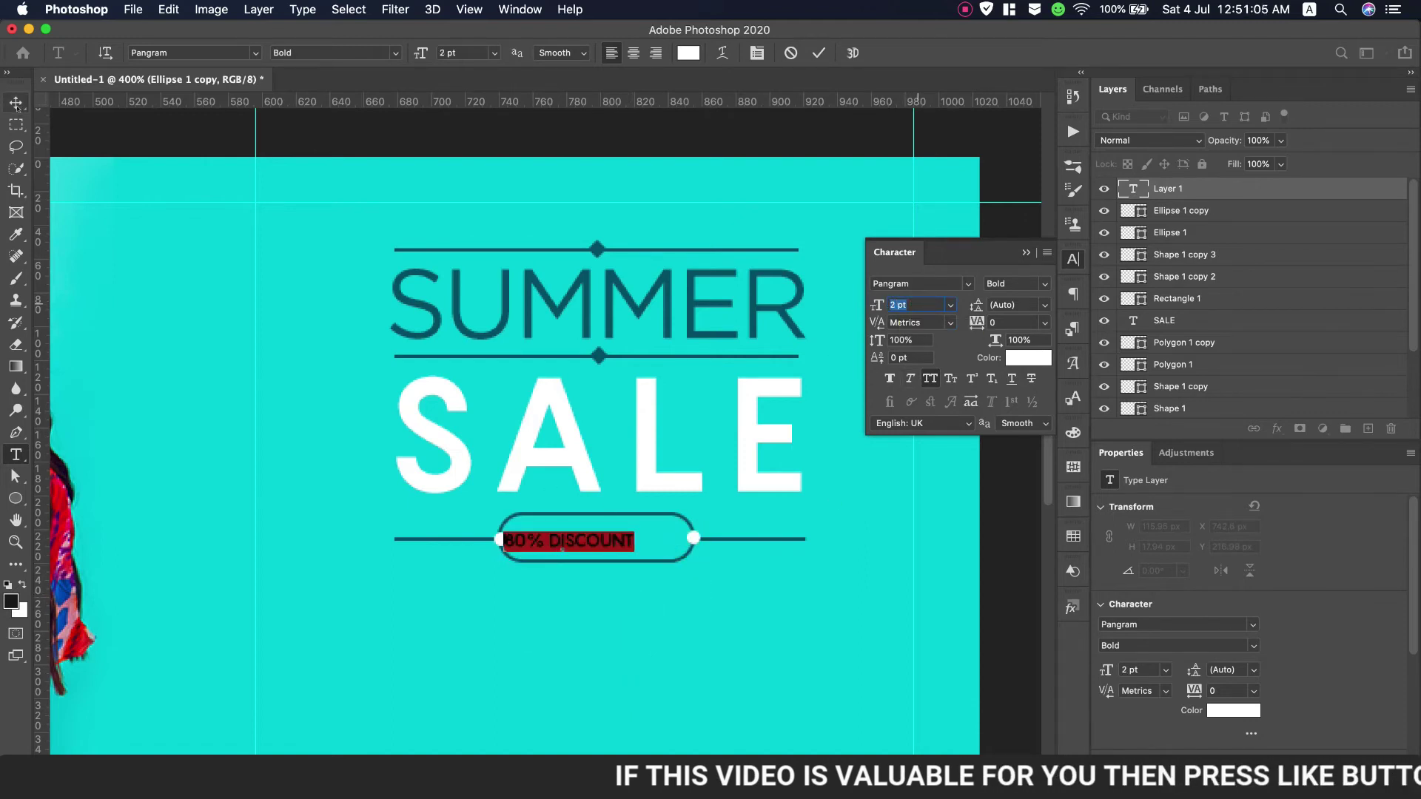
pyautogui.hotkey('ctrl', 'Return')
pyautogui.hotkey('ctrl', 't')
pyautogui.moveTo(635, 531)
pyautogui.mouseDown()
pyautogui.moveTo(660, 524)
pyautogui.moveTo(618, 529)
pyautogui.mouseUp()
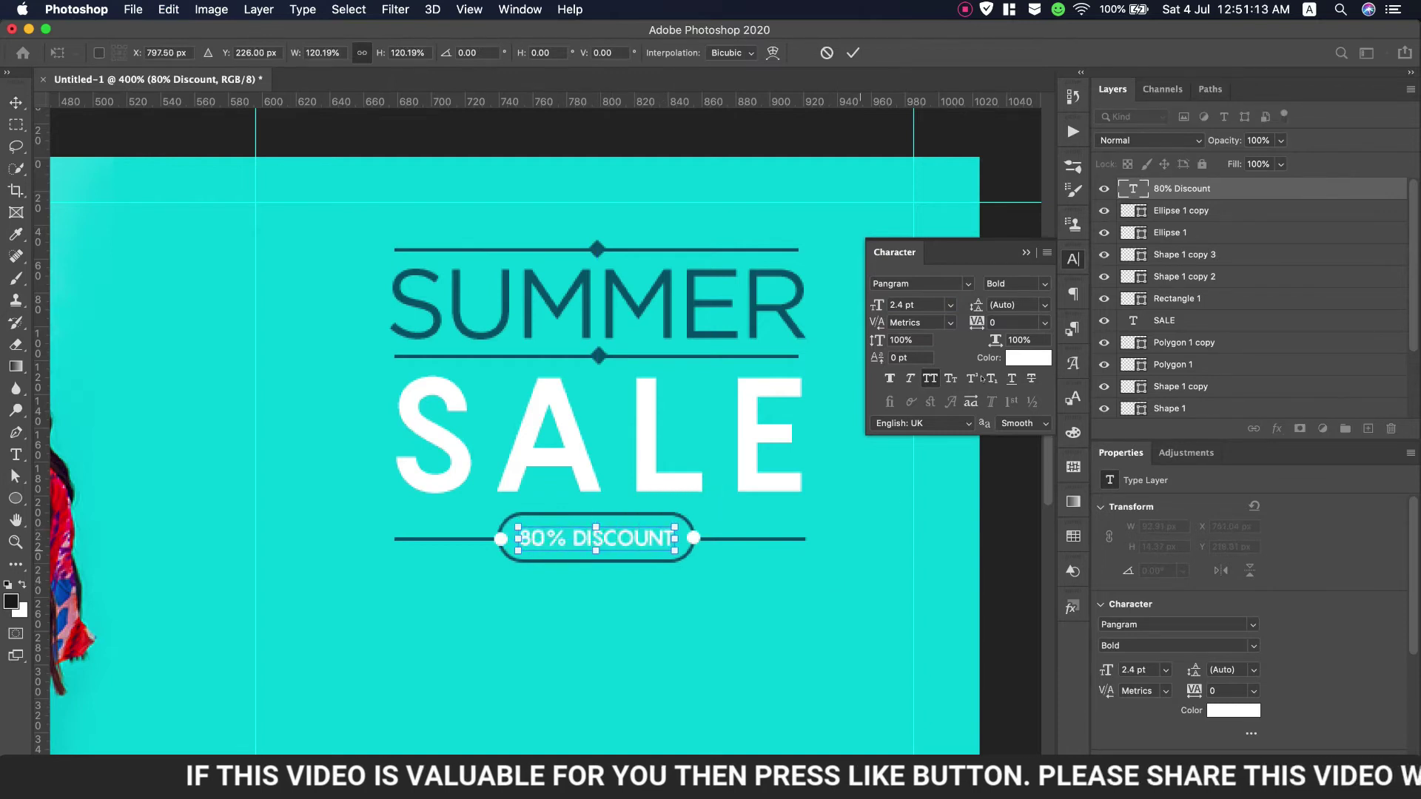
# Make the discount text ExtraBold, stack it above the pill, and centre it within
pyautogui.press('Return')
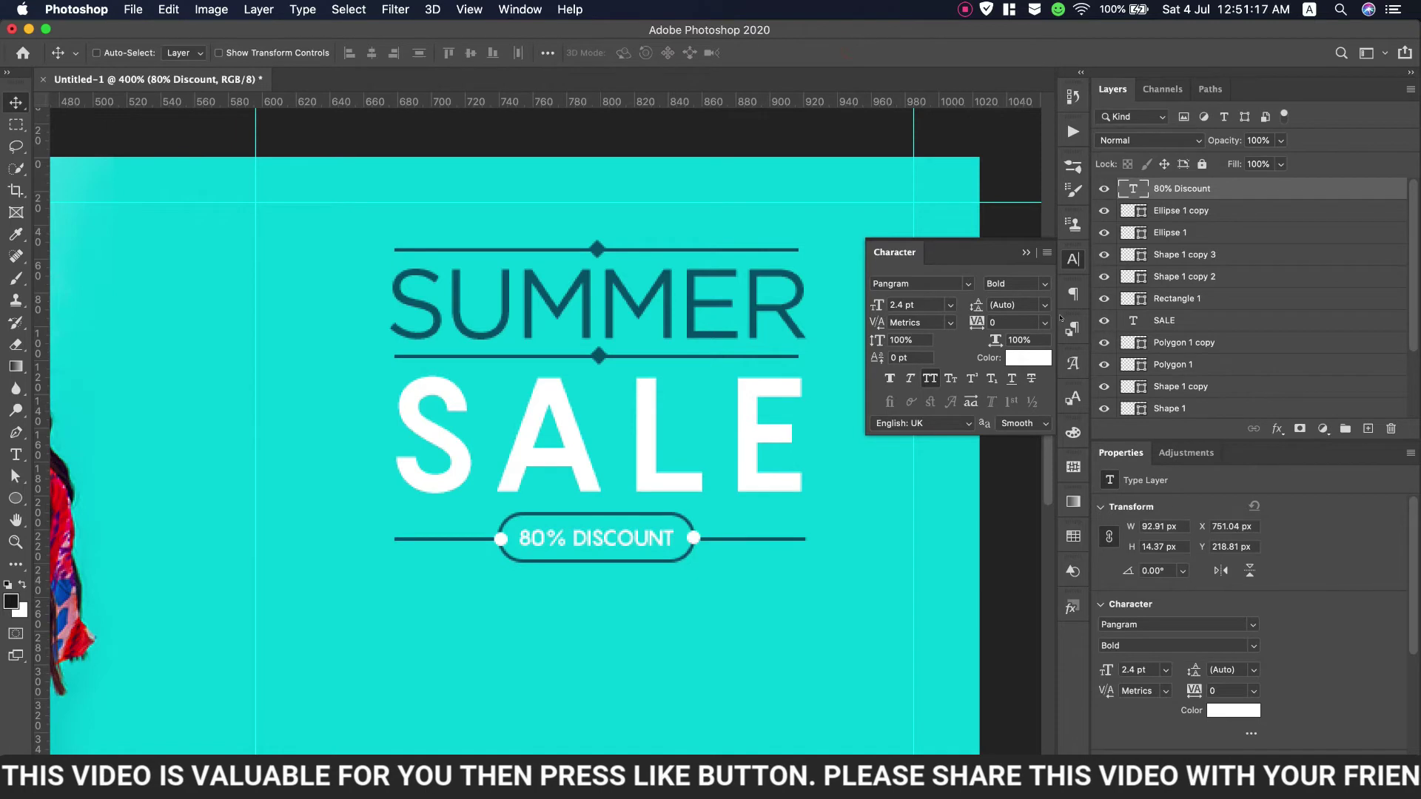
pyautogui.click(1015, 283)
pyautogui.click(1021, 337)
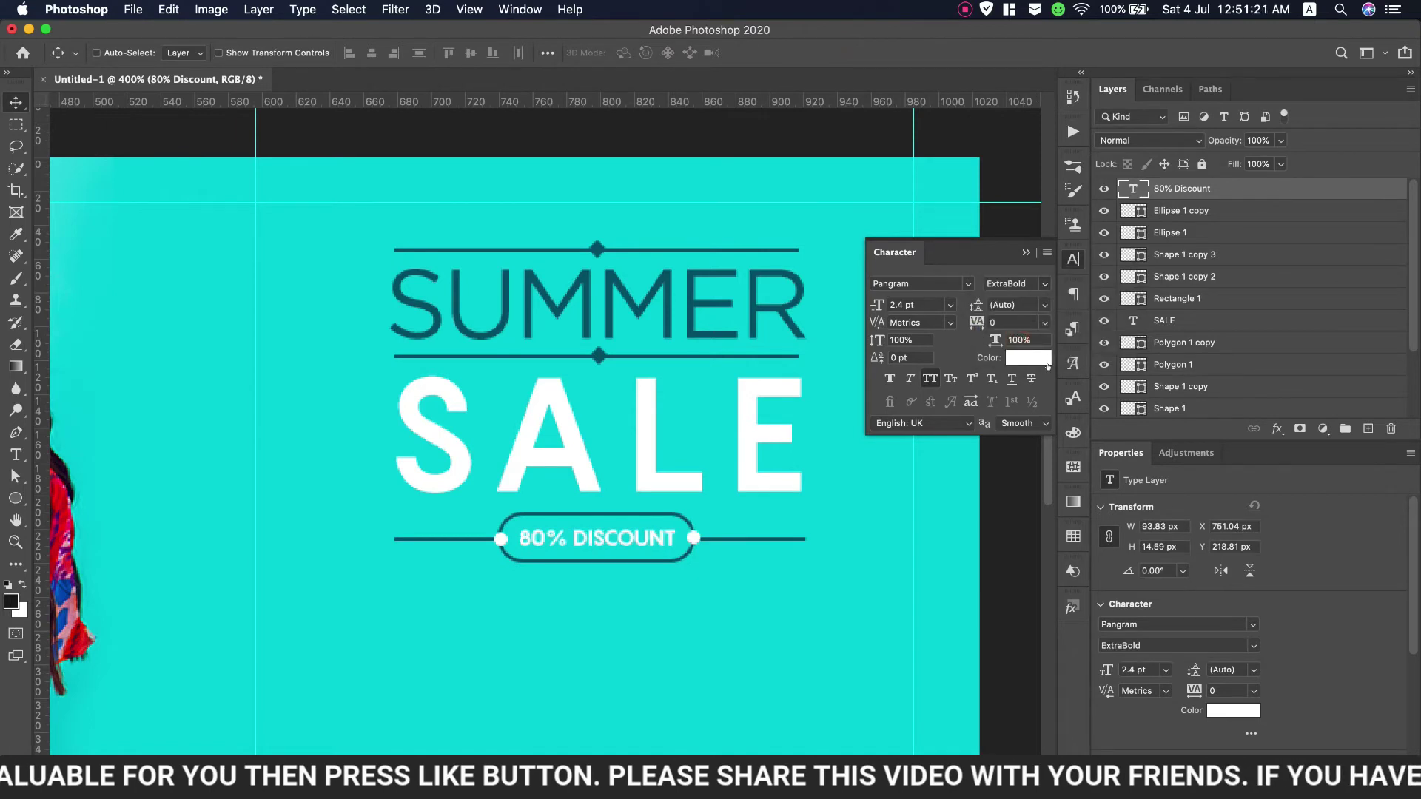
pyautogui.moveTo(1234, 188); pyautogui.dragTo(1234, 296)
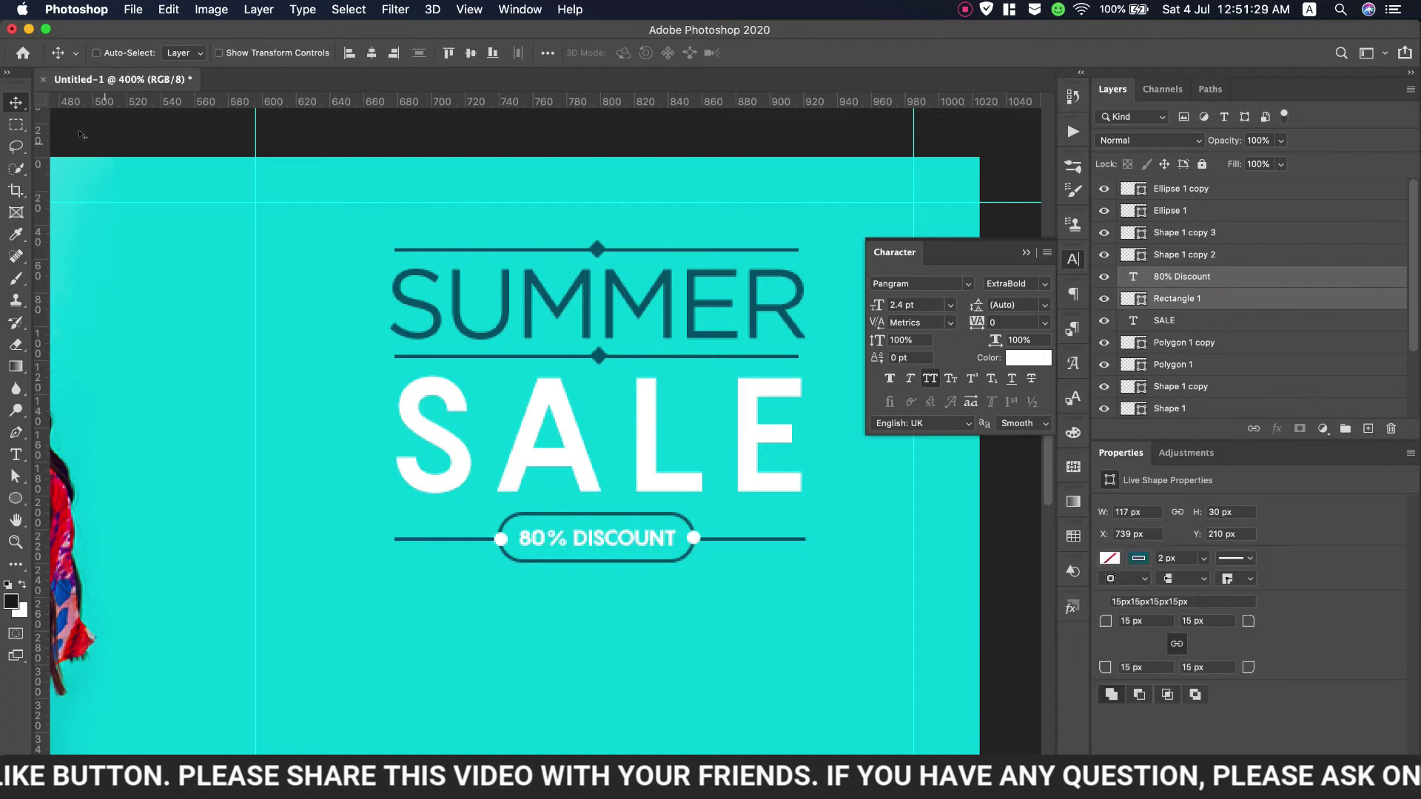
pyautogui.click(366, 54)
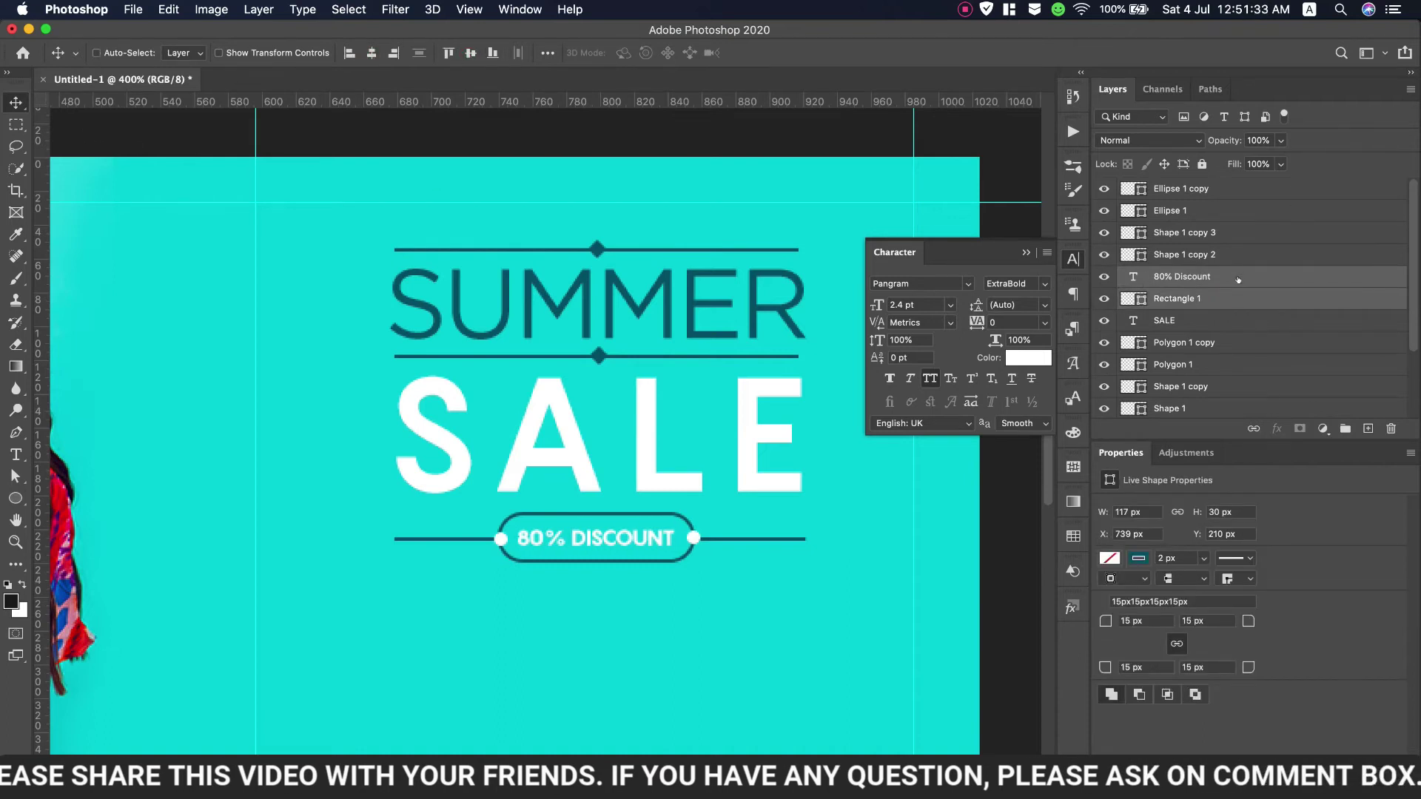
# Keep the discount text white after trying red, then zoom out to the whole banner
pyautogui.click(1237, 279)
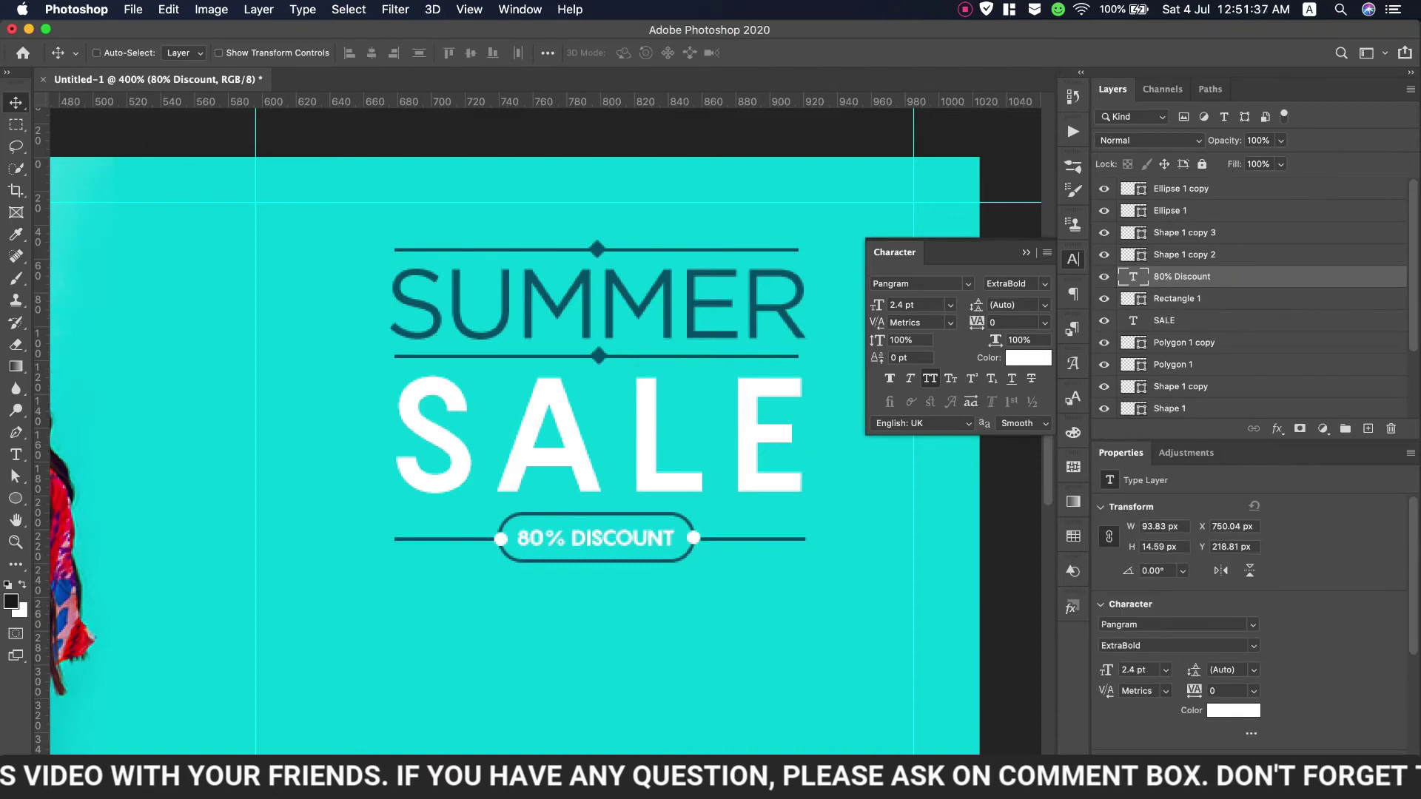
pyautogui.hscroll(-2, 545, 429)
pyautogui.hscroll(-8, 545, 429)
pyautogui.click(1024, 357)
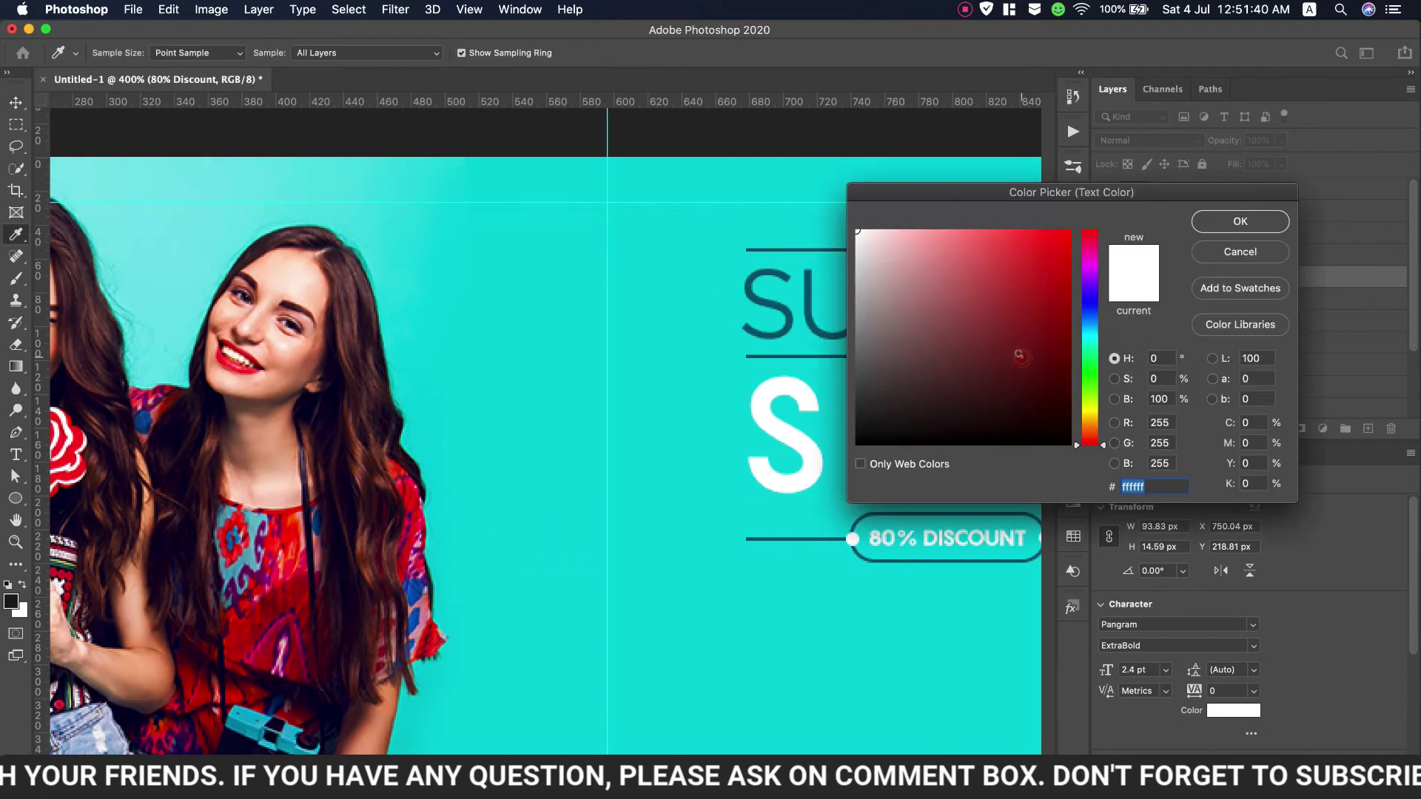
pyautogui.click(282, 534)
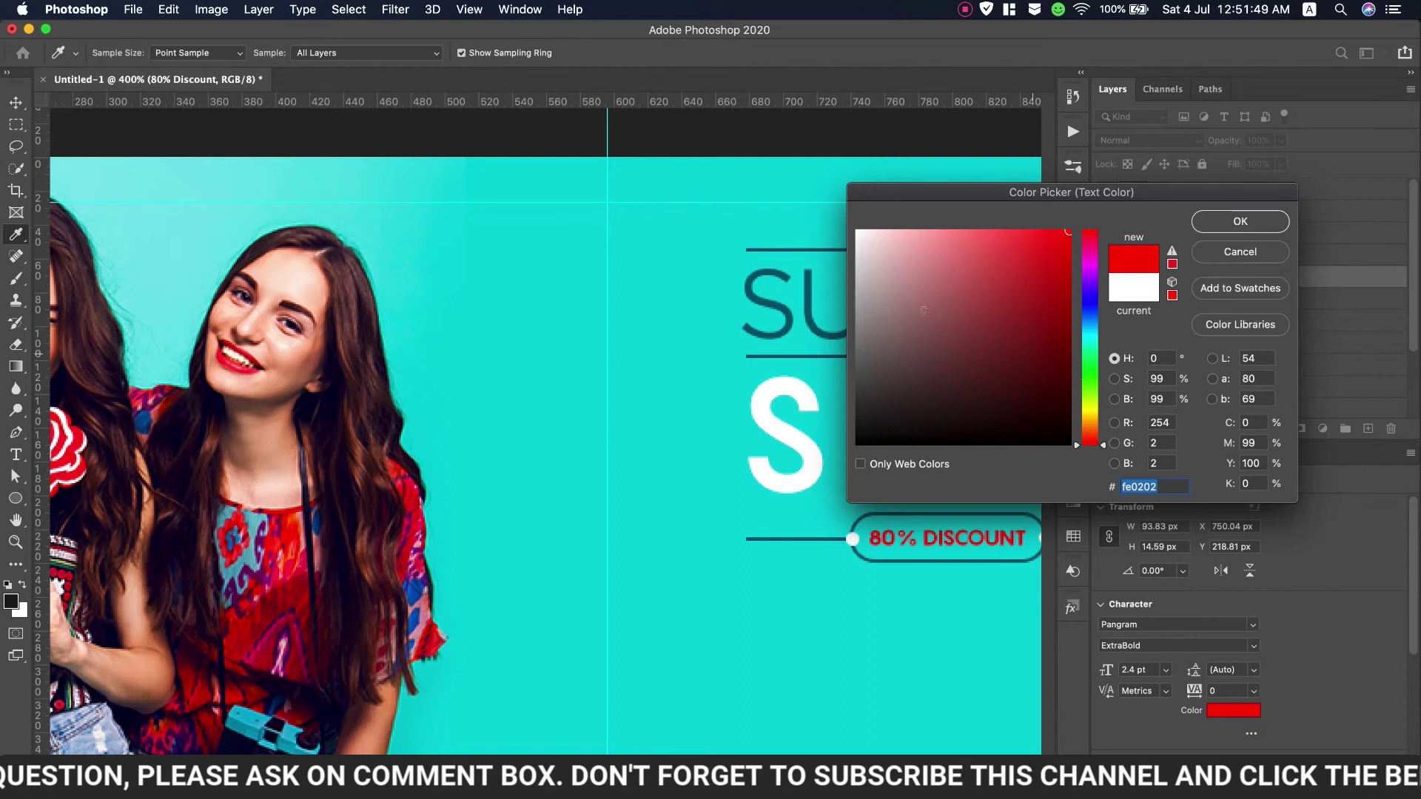
pyautogui.moveTo(923, 310); pyautogui.dragTo(837, 213)
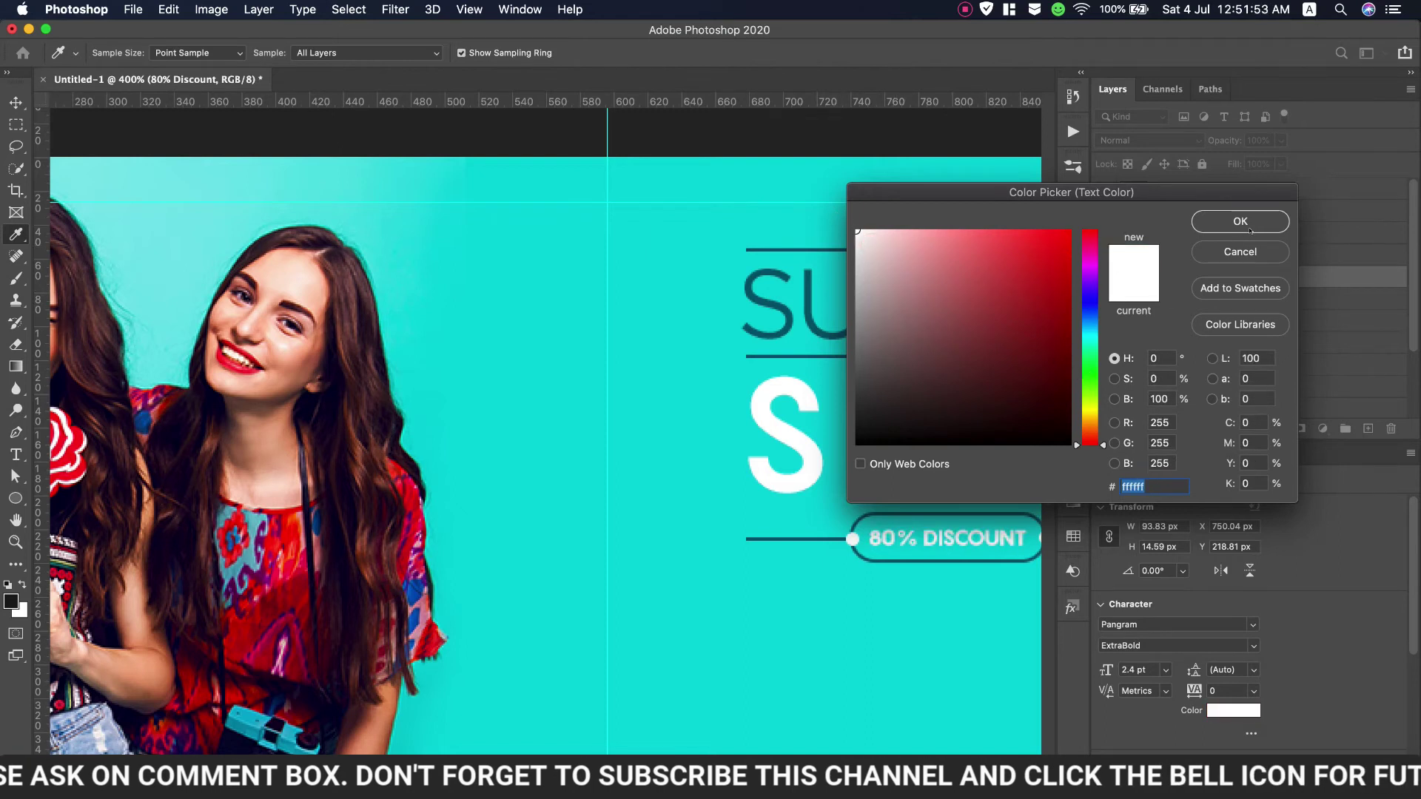
pyautogui.click(1250, 228)
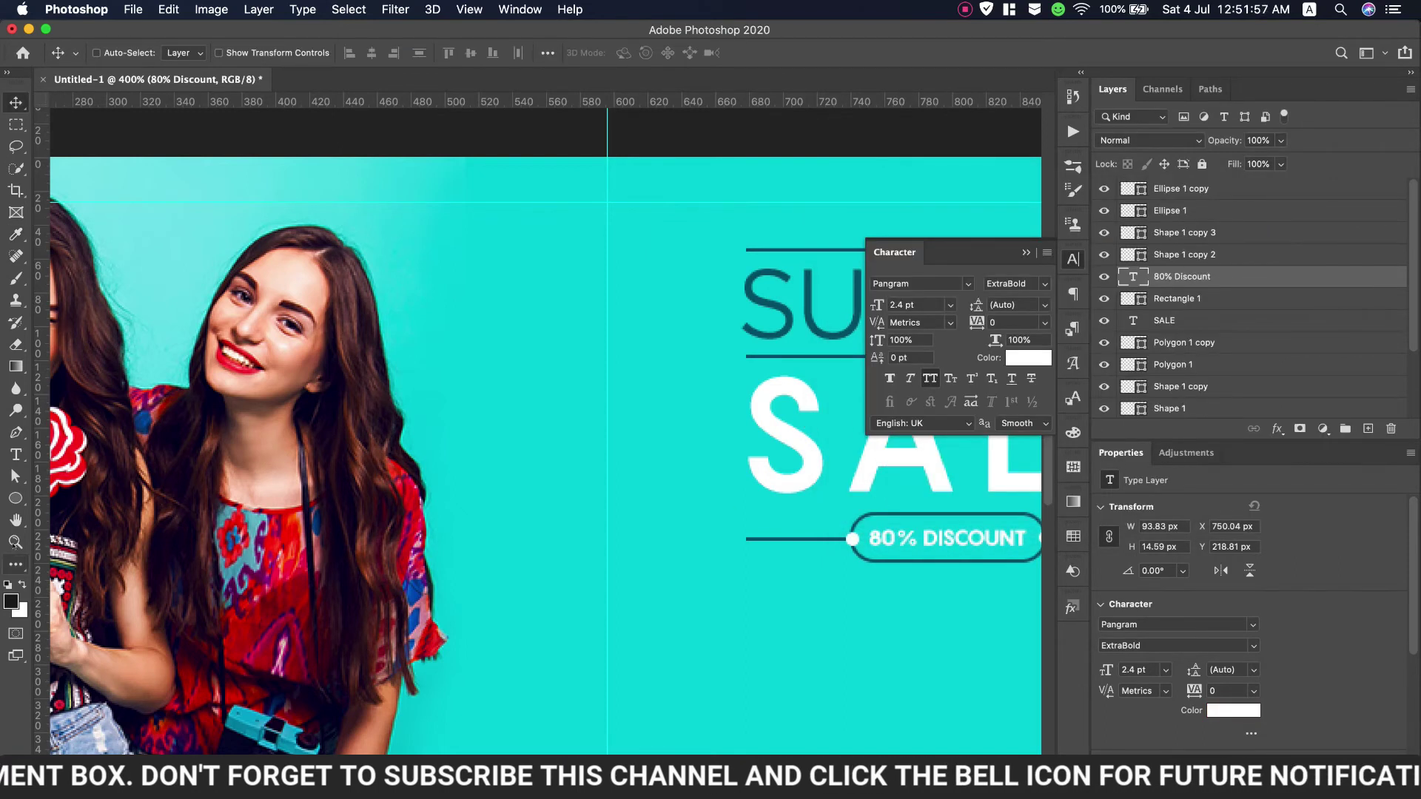
pyautogui.press('z')
pyautogui.press('Return')
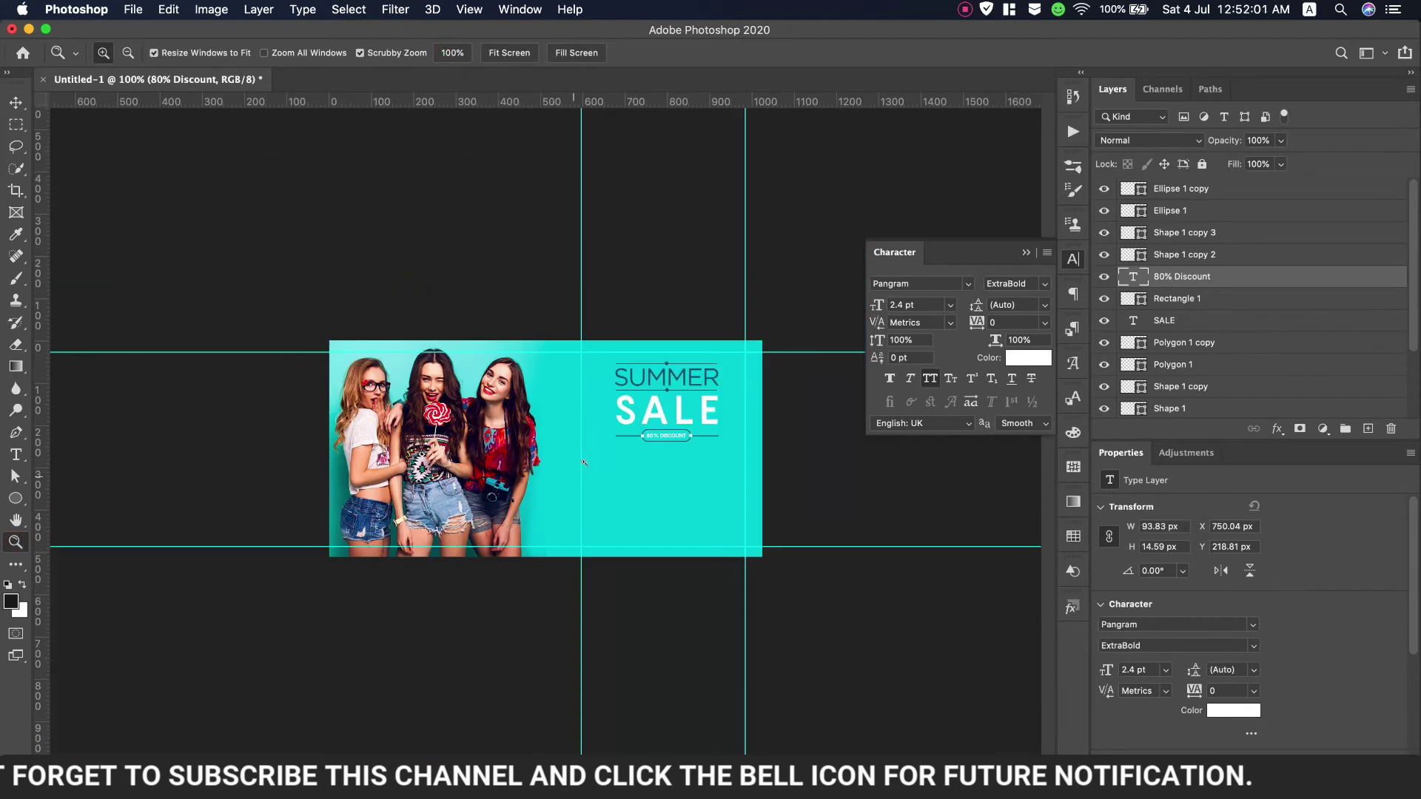
# Select the heading layers from the right dot down to Summer and scale them to about 122%
pyautogui.click(584, 462)
pyautogui.click(1025, 252)
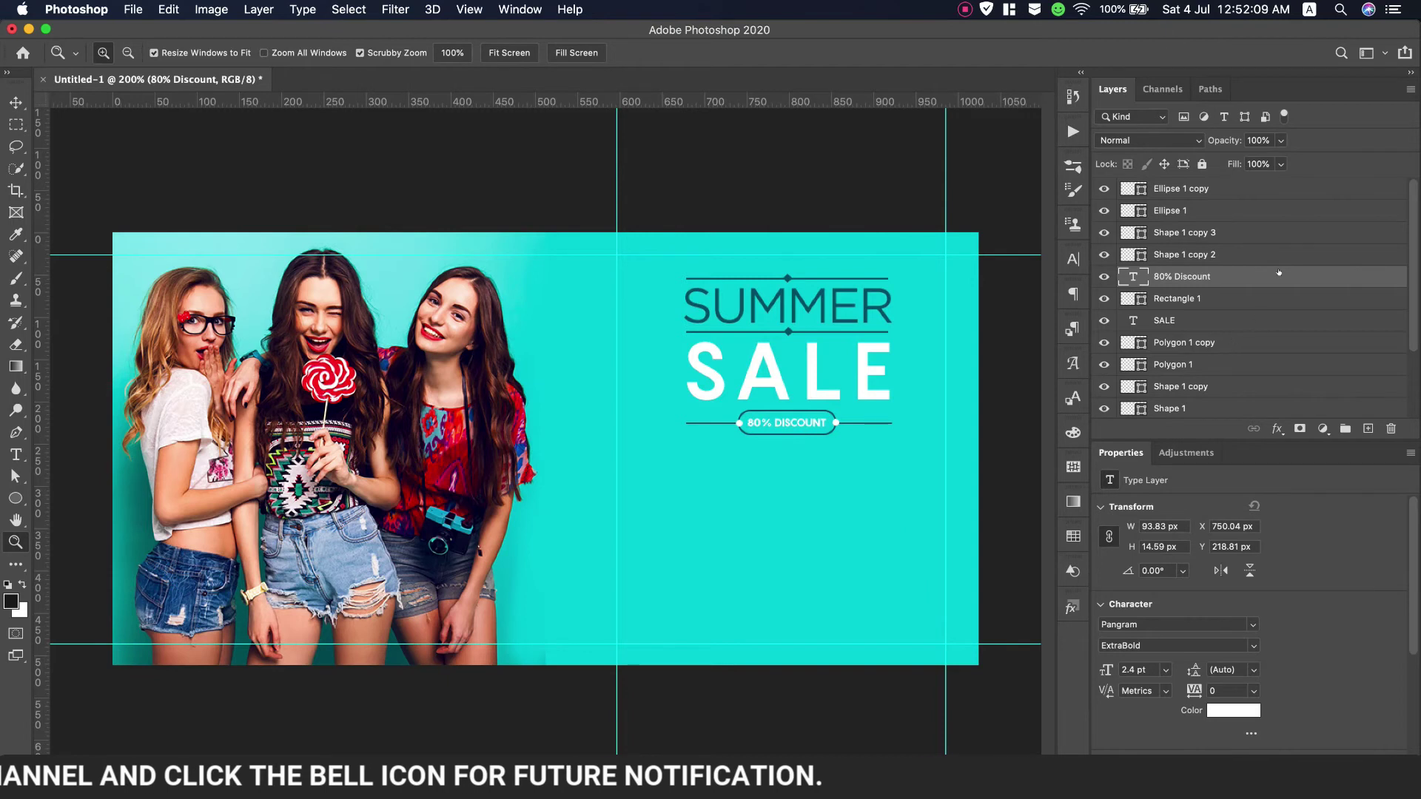
pyautogui.click(1242, 195)
pyautogui.scroll(-3, 1250, 258)
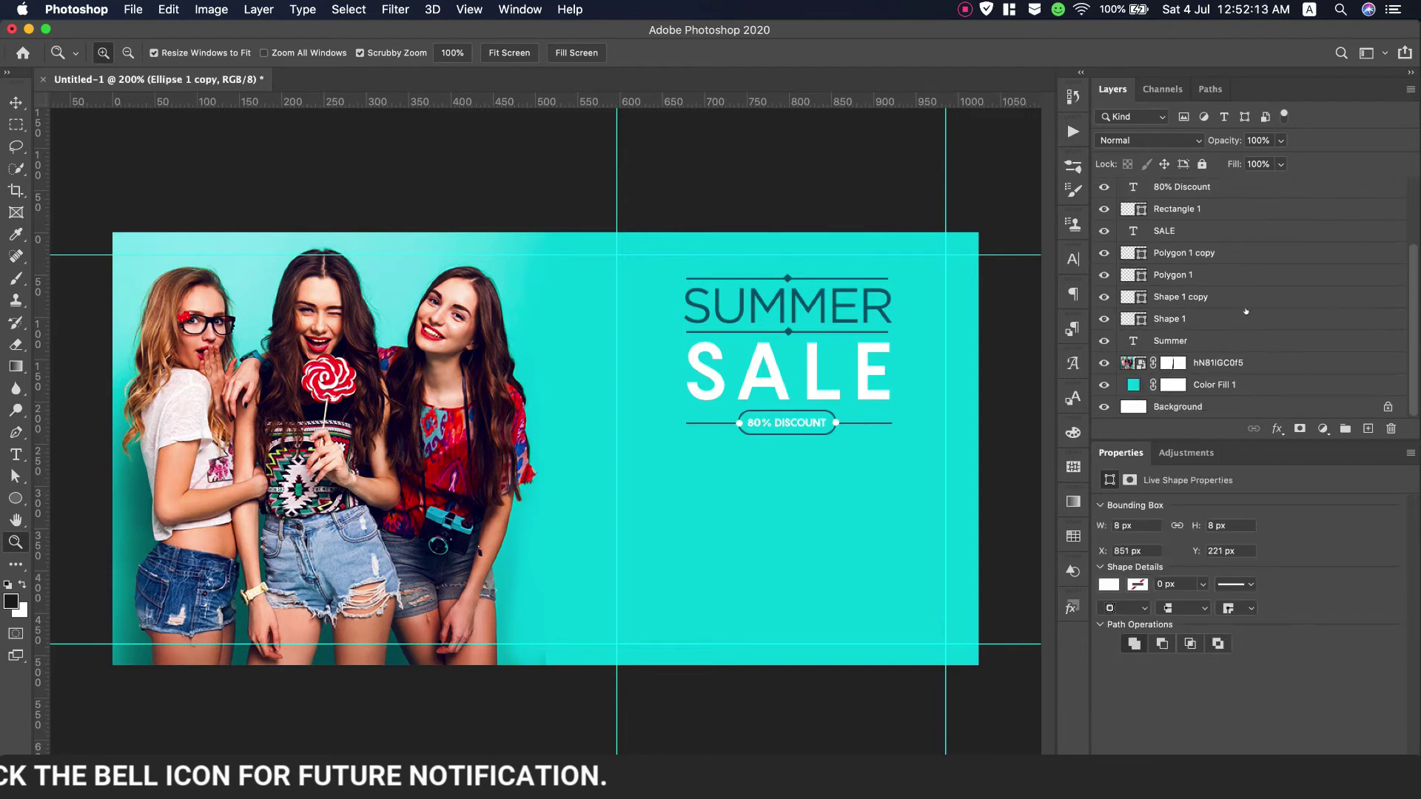
pyautogui.keyDown('shift'); pyautogui.click(1280, 344); pyautogui.keyUp('shift')
pyautogui.hotkey('ctrl', 't')
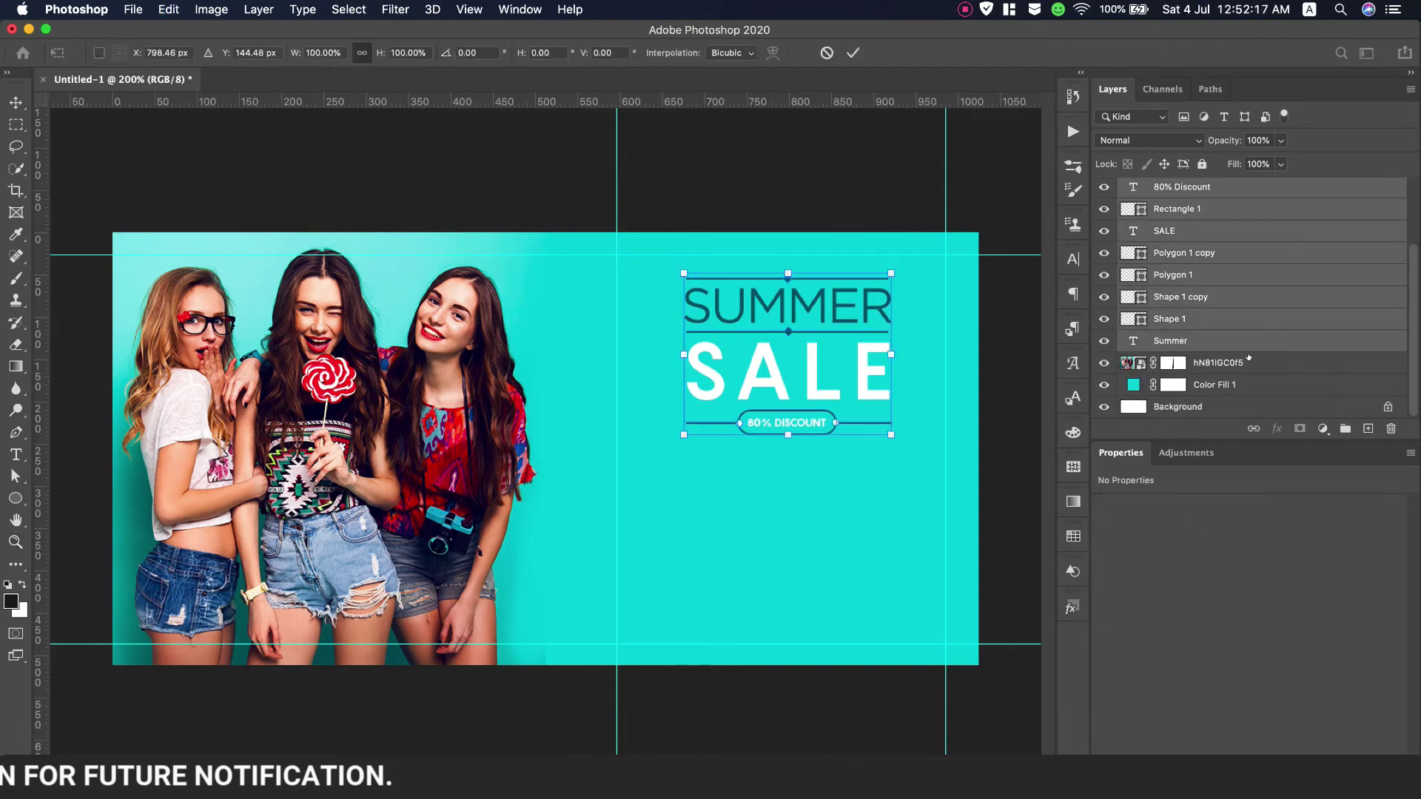
pyautogui.moveTo(889, 432); pyautogui.dragTo(924, 460)
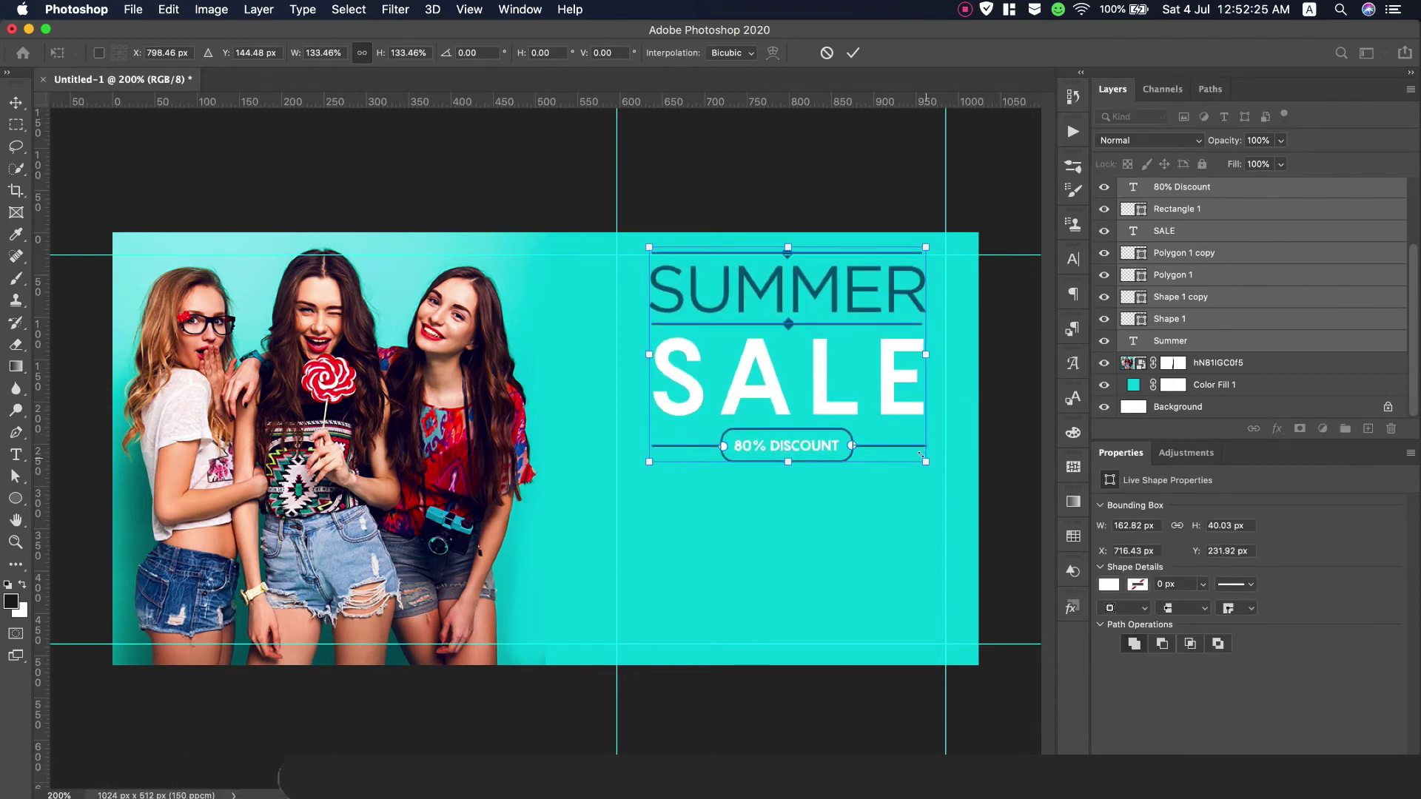
pyautogui.moveTo(920, 454); pyautogui.dragTo(915, 453)
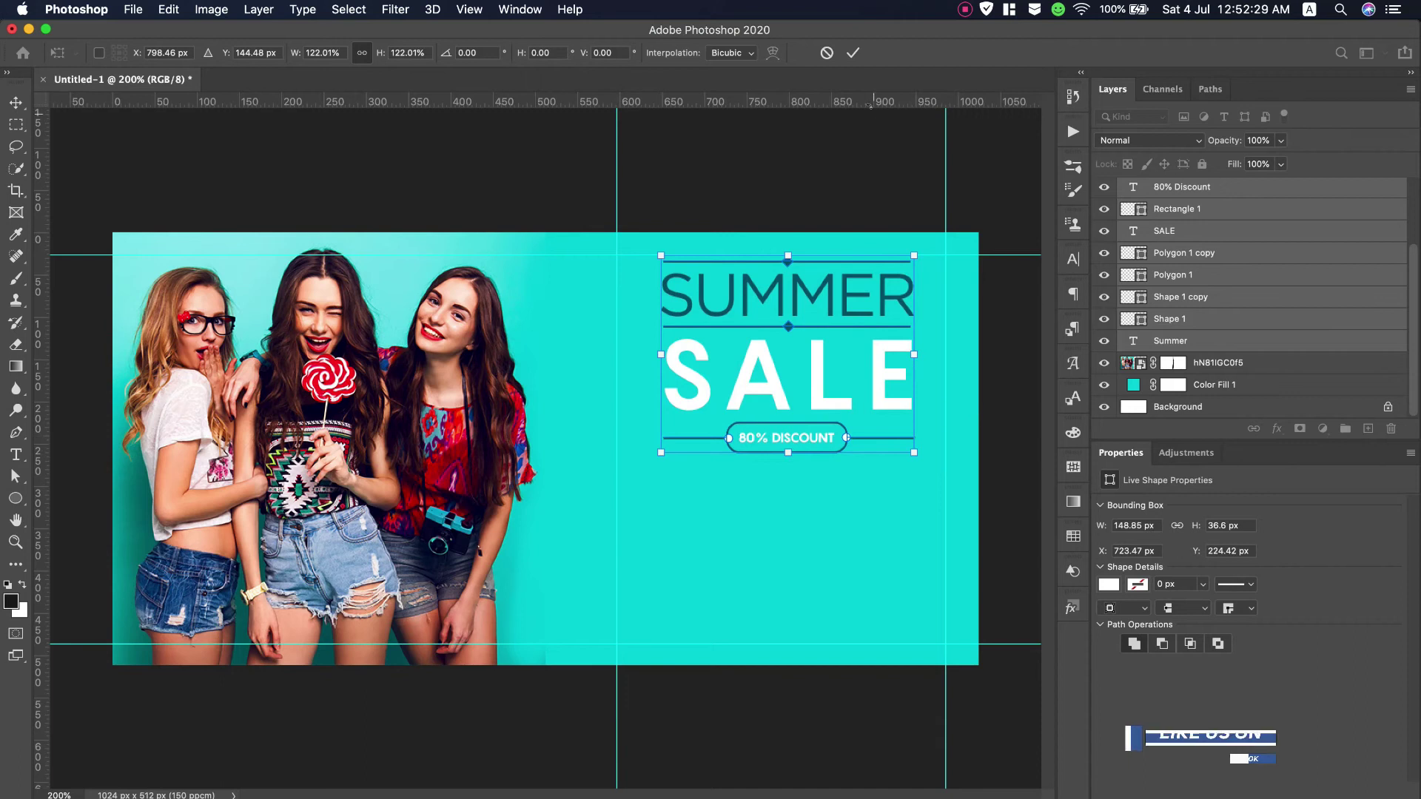
pyautogui.press('Return')
# Select the tagline text in the TextEdit notes
pyautogui.press('z')
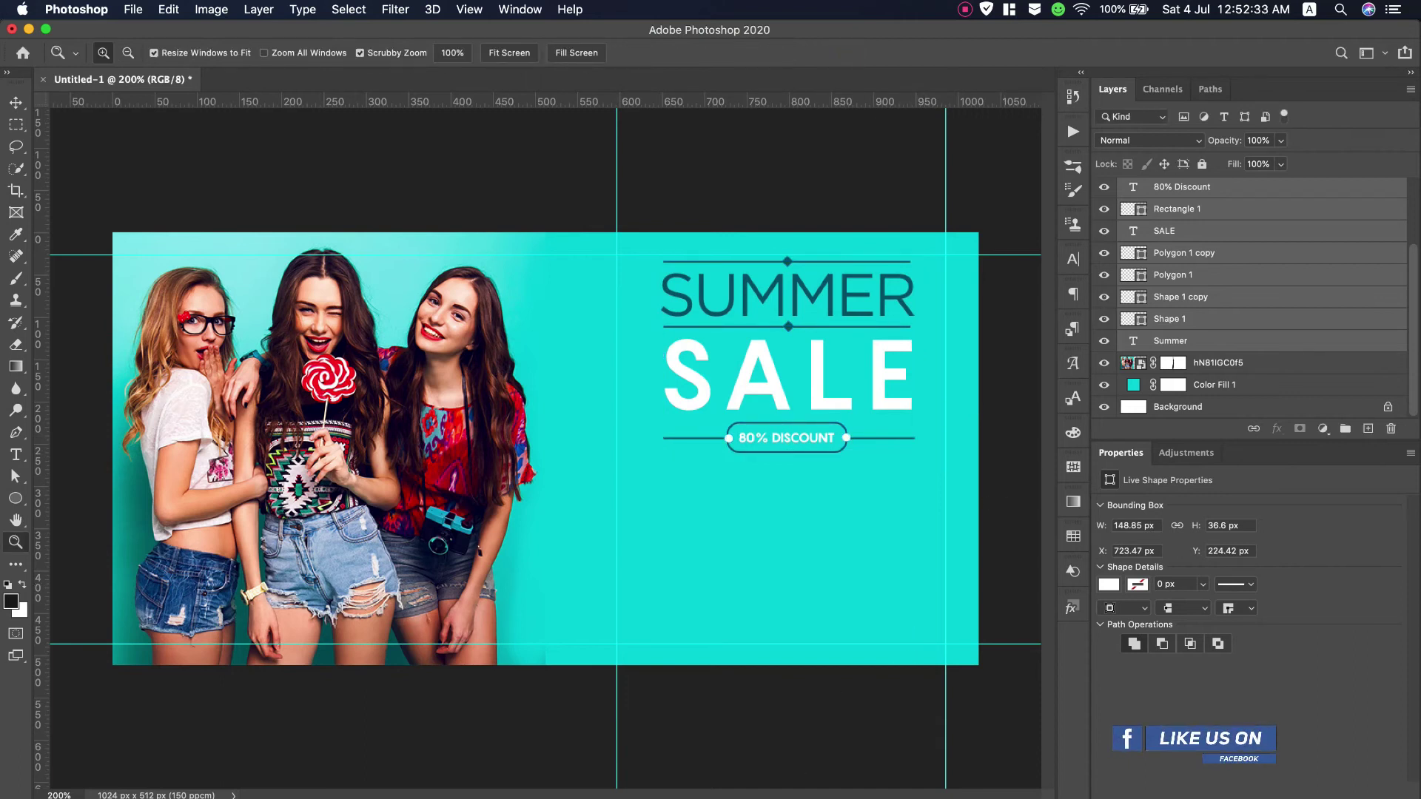
pyautogui.press('super+Tab')
pyautogui.moveTo(829, 453); pyautogui.dragTo(1066, 454)
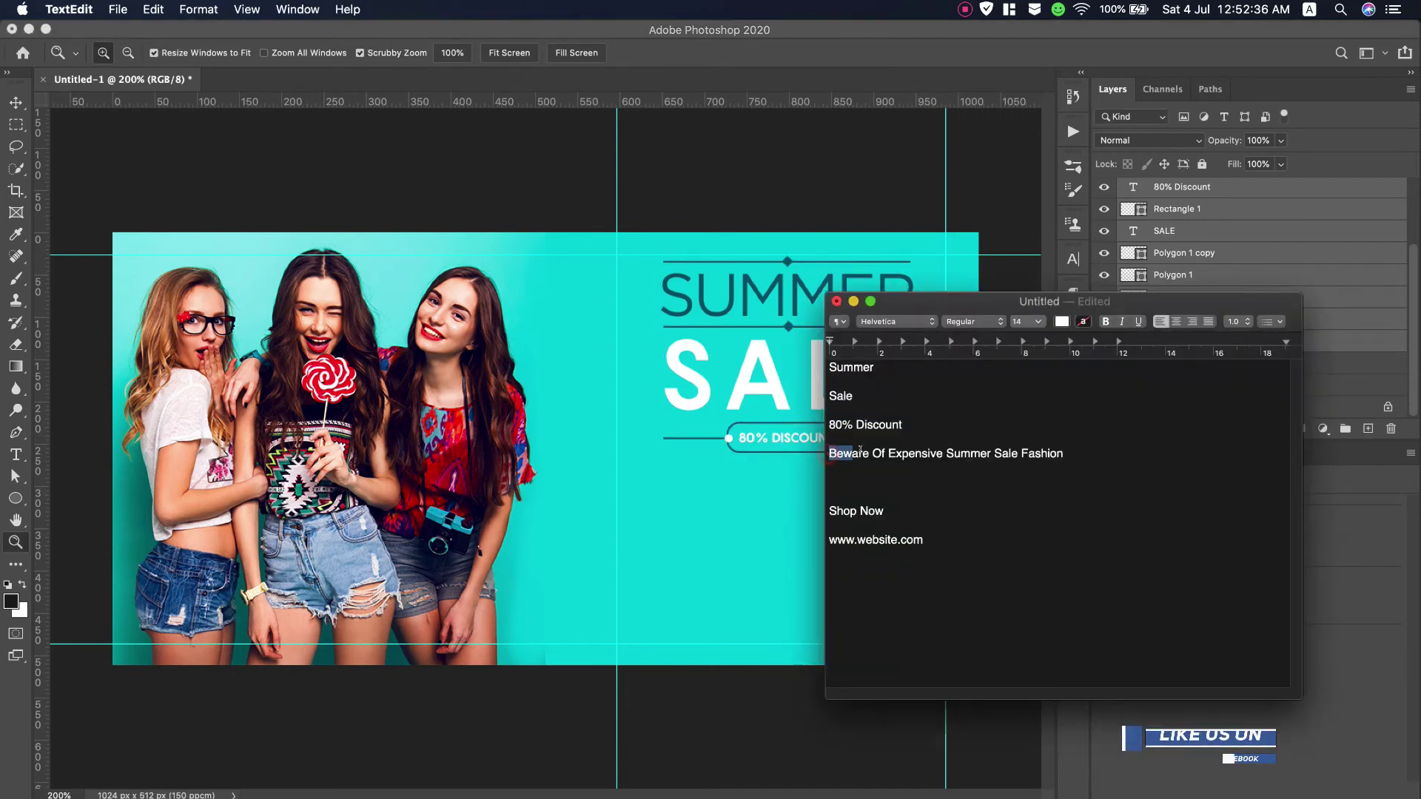
# Paste the tagline 'Beware Of Expensive Summer Sale Fashion' as new text below the discount badge
pyautogui.rightClick(1067, 454)
pyautogui.click(1231, 190)
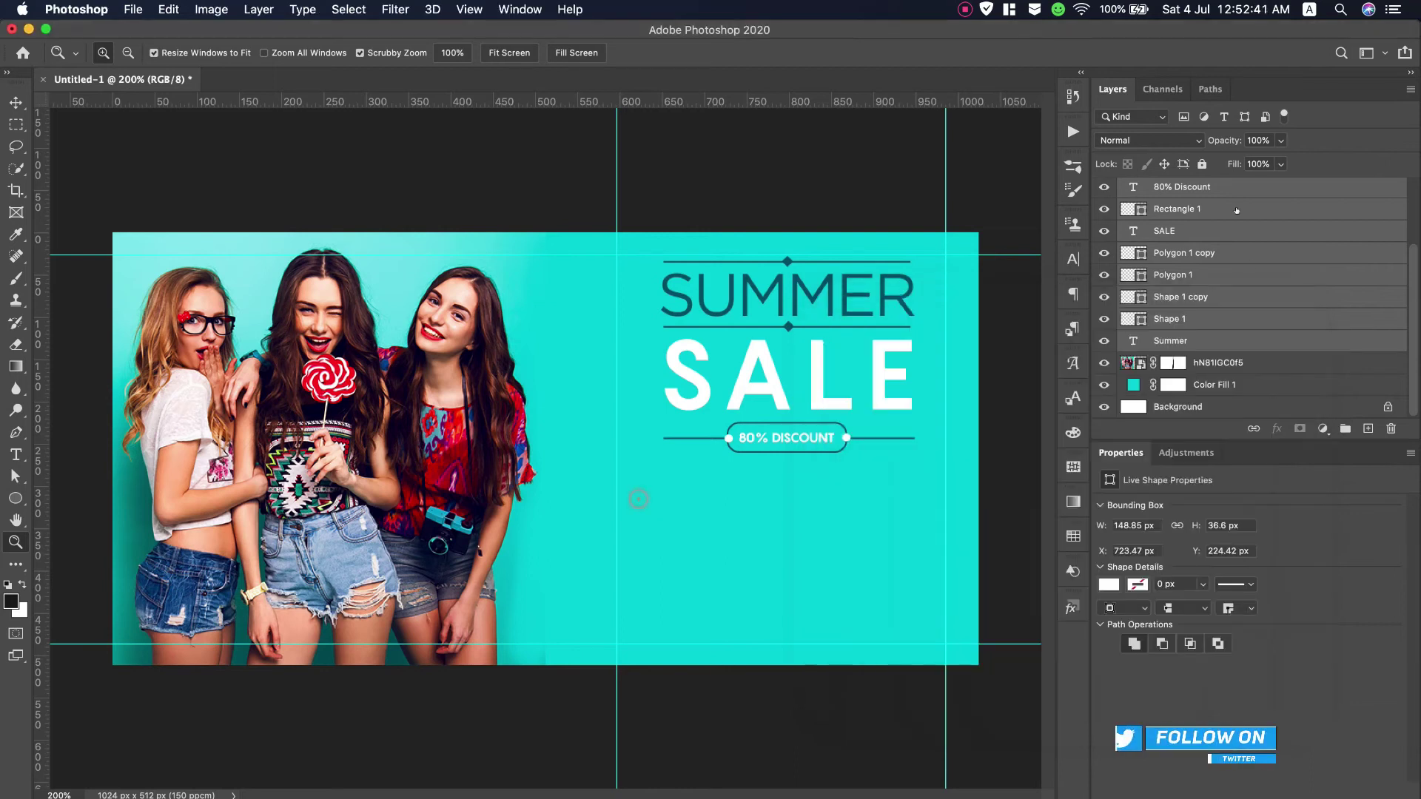
pyautogui.click(15, 455)
pyautogui.click(720, 509)
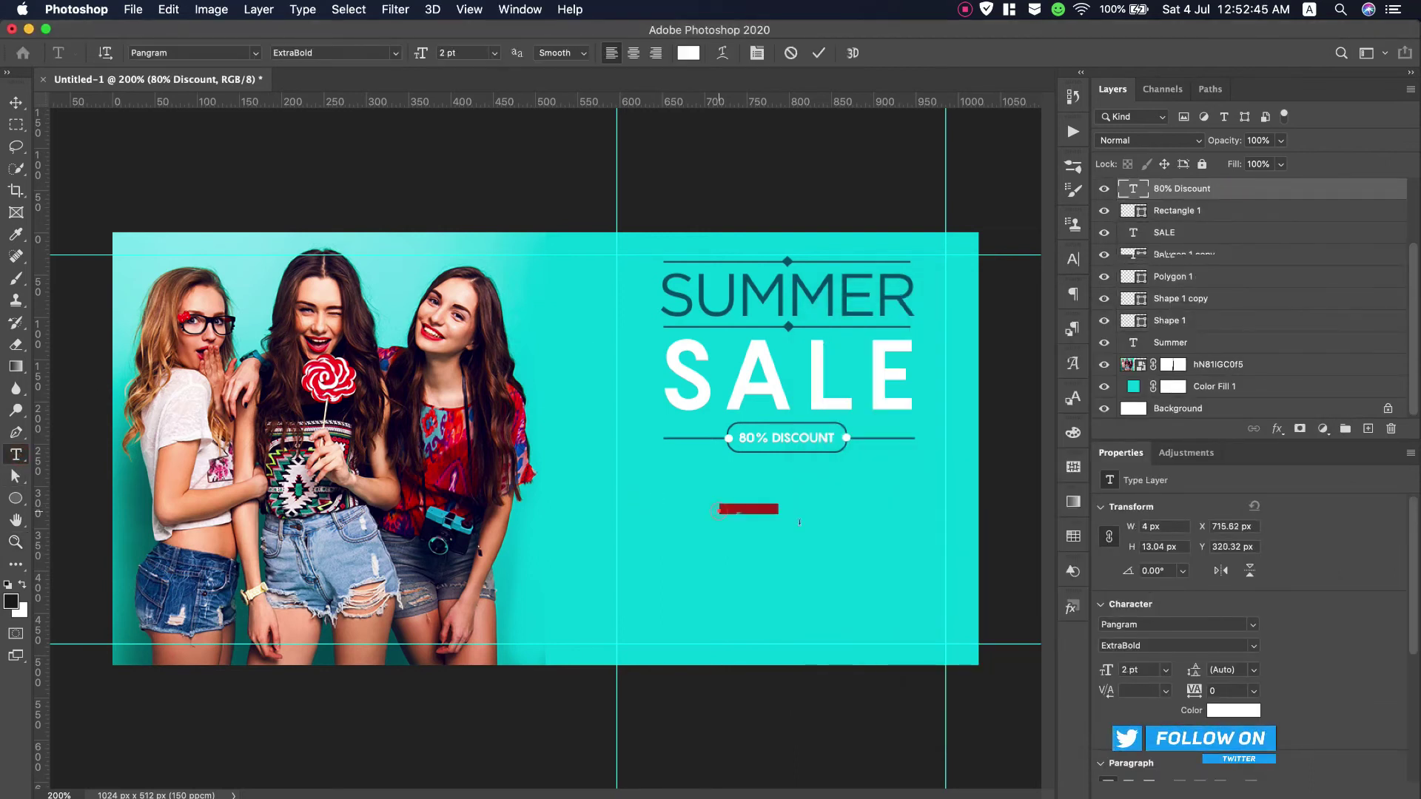
pyautogui.hotkey('ctrl', 'v')
pyautogui.tripleClick(839, 508)
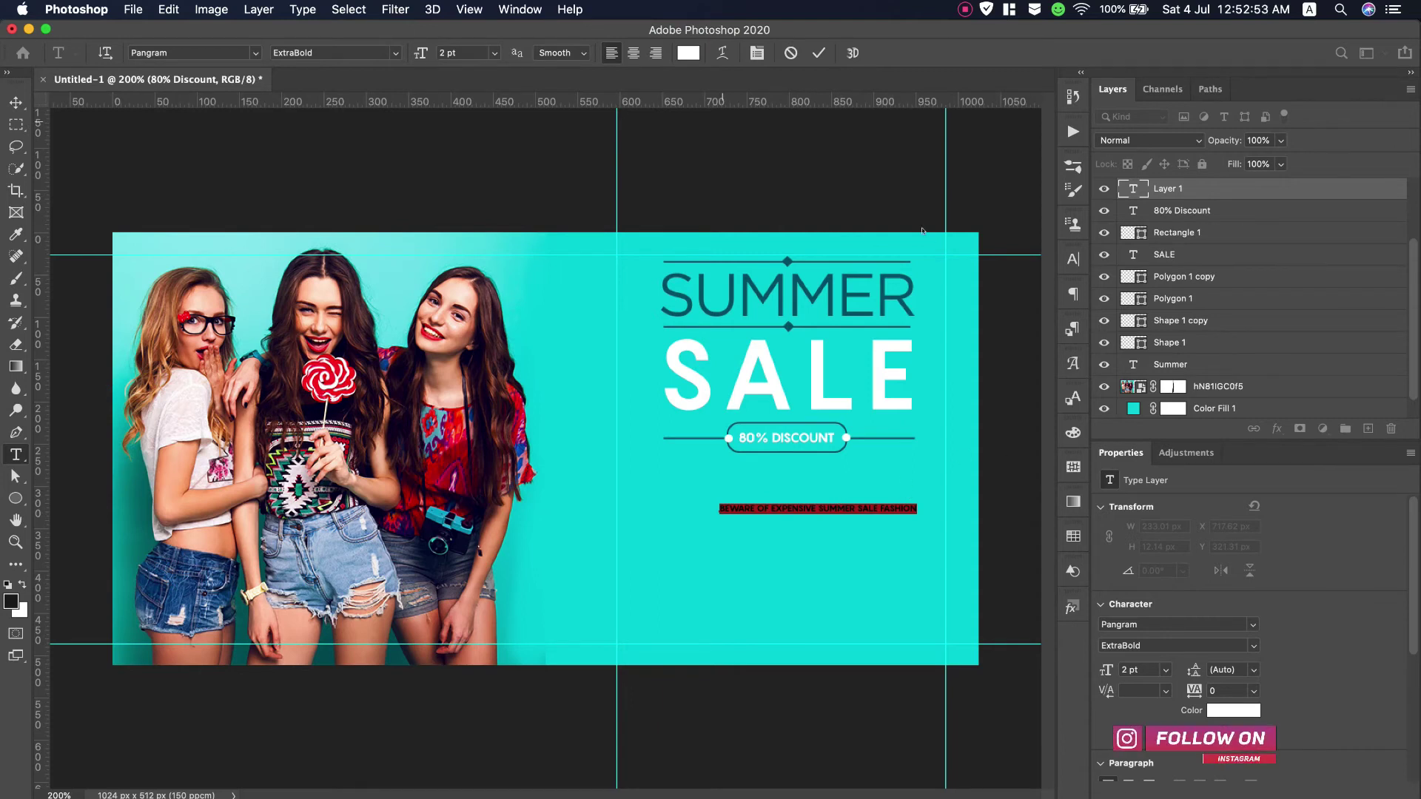
# Break the tagline into two lines after Expensive and size it to 4 pt
pyautogui.click(493, 53)
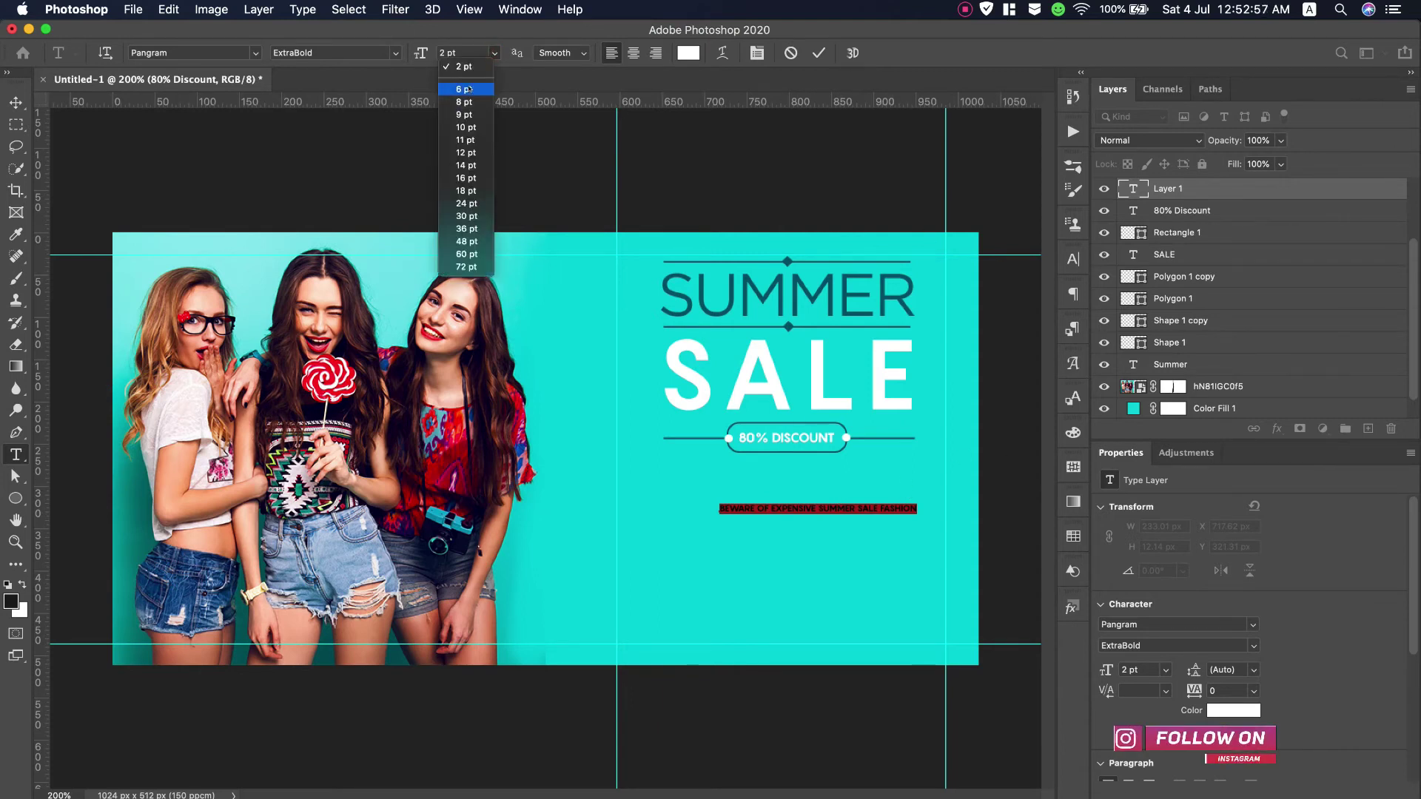
pyautogui.click(452, 88)
pyautogui.moveTo(903, 575); pyautogui.dragTo(787, 562)
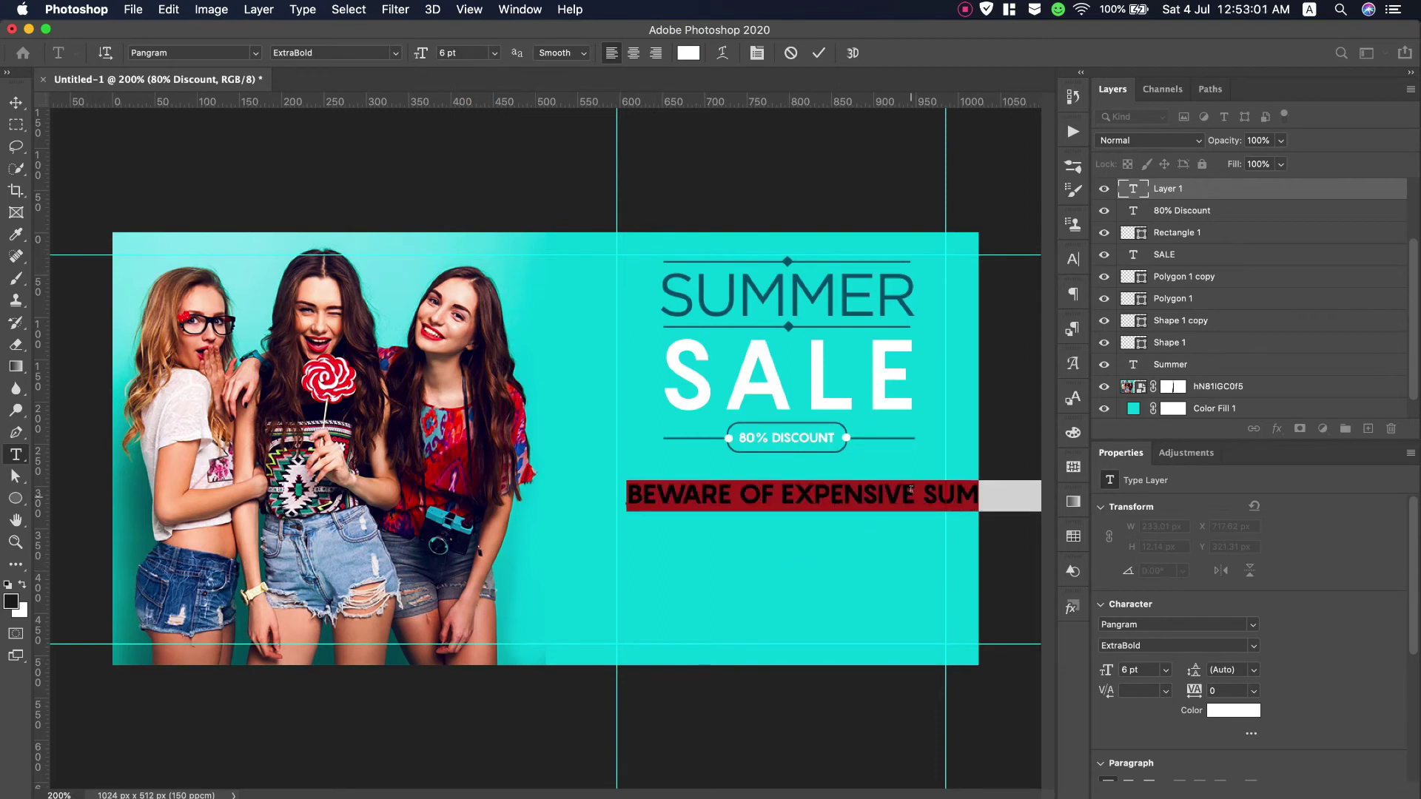
pyautogui.press('Return')
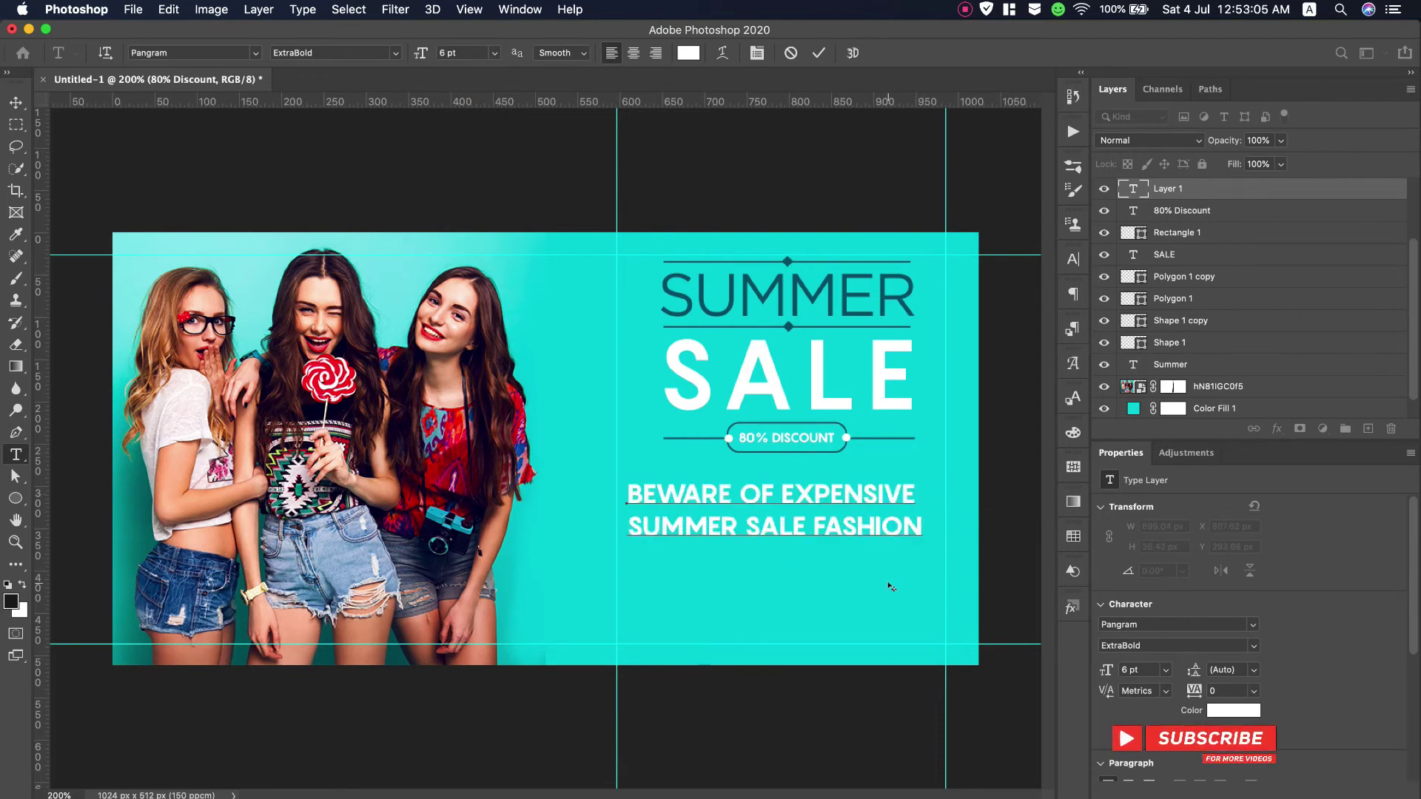
pyautogui.hotkey('ctrl', 'a')
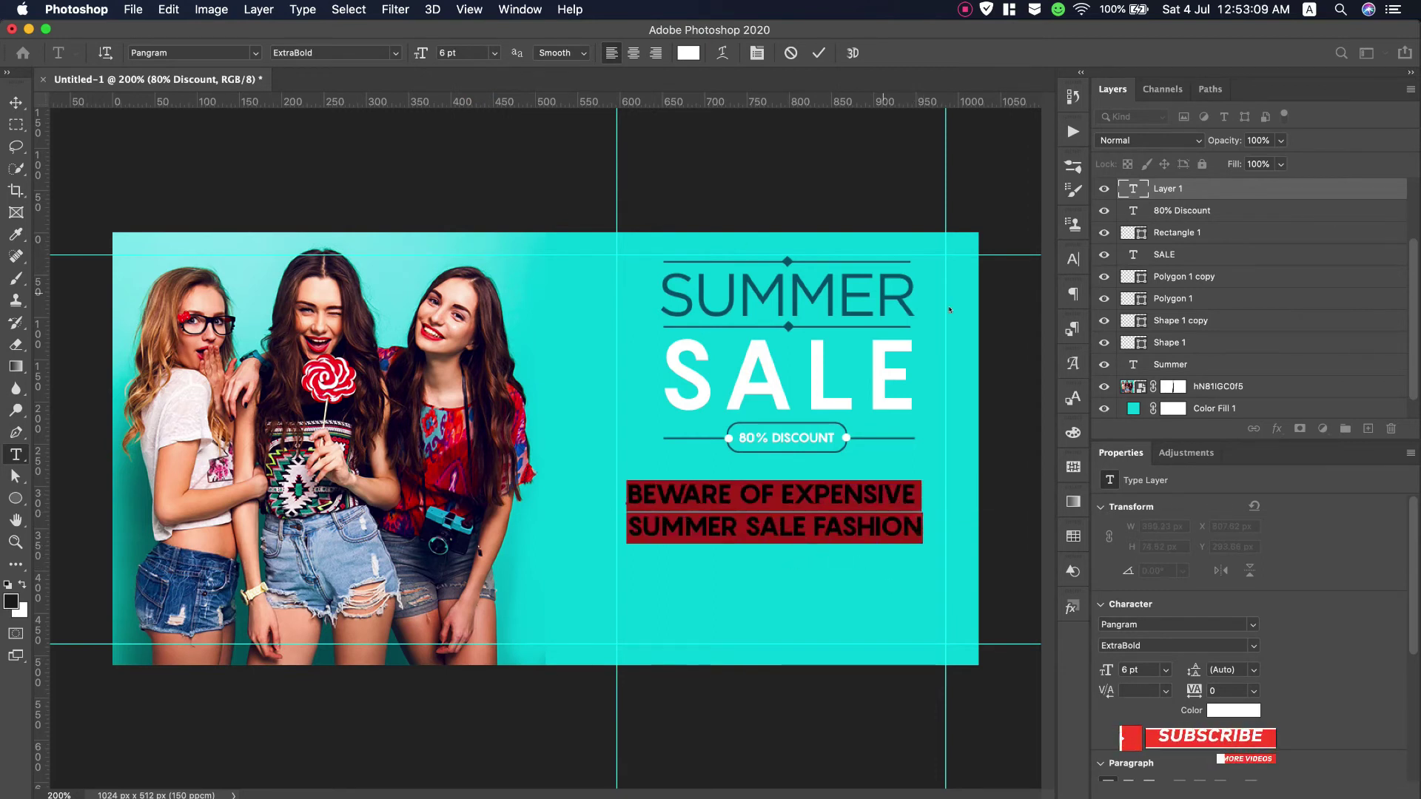
pyautogui.click(1073, 259)
pyautogui.moveTo(876, 307)
pyautogui.mouseDown()
pyautogui.moveTo(797, 527)
pyautogui.moveTo(810, 527)
pyautogui.mouseUp()
# Centre-align the two tagline lines and shift them slightly right
pyautogui.click(1073, 294)
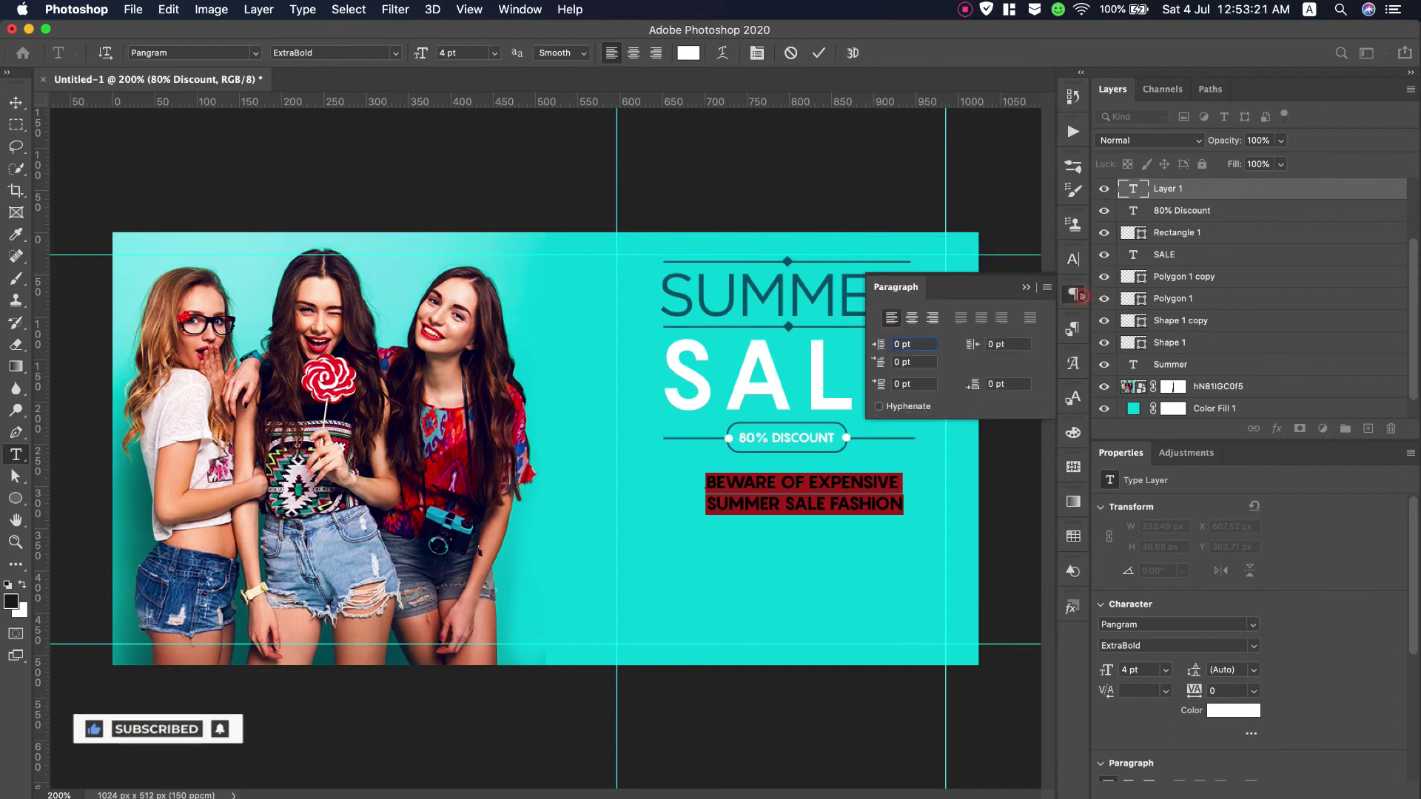
pyautogui.click(911, 318)
pyautogui.moveTo(699, 529); pyautogui.dragTo(782, 527)
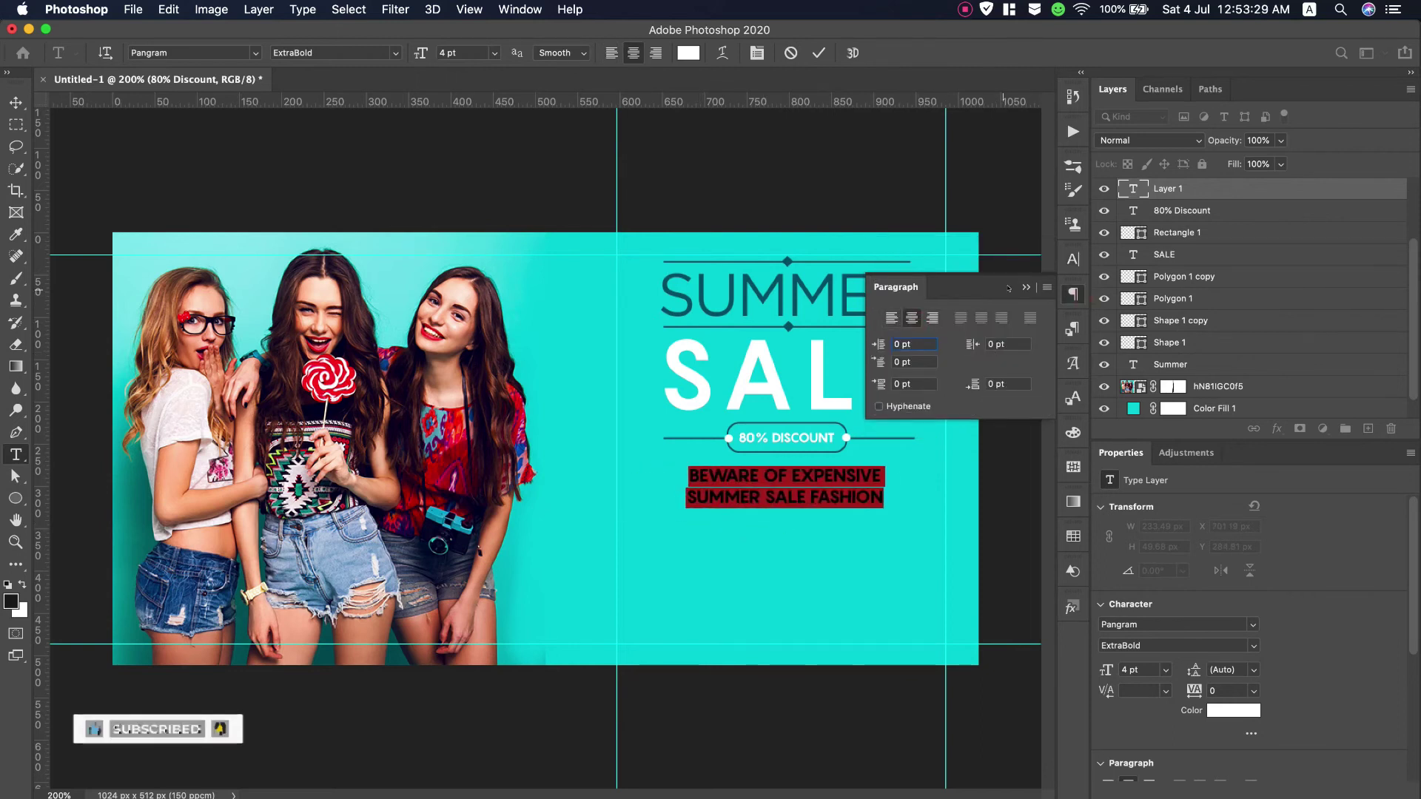
pyautogui.click(1073, 294)
# Turn off all caps and set the tagline to Light weight
pyautogui.click(1073, 259)
pyautogui.click(934, 379)
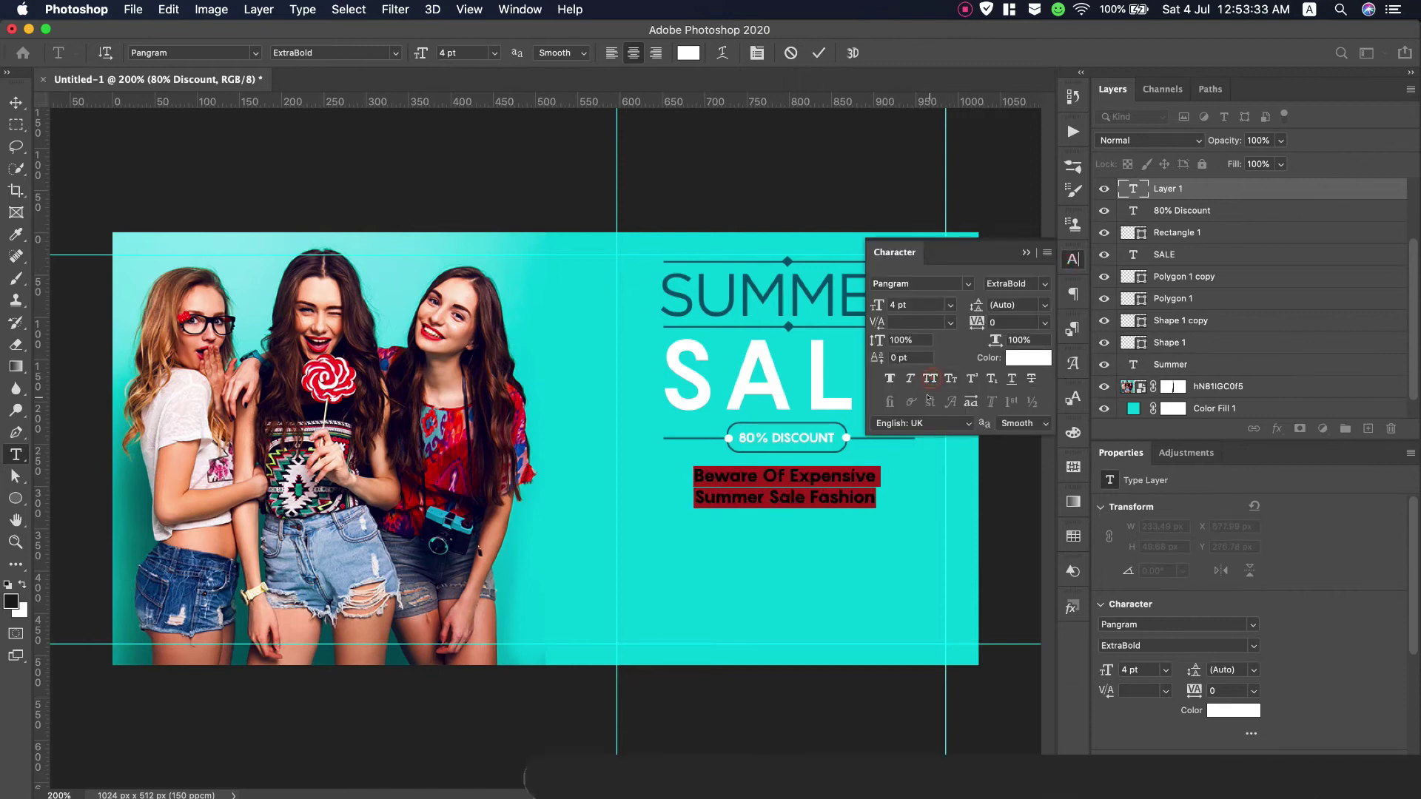
pyautogui.click(1045, 285)
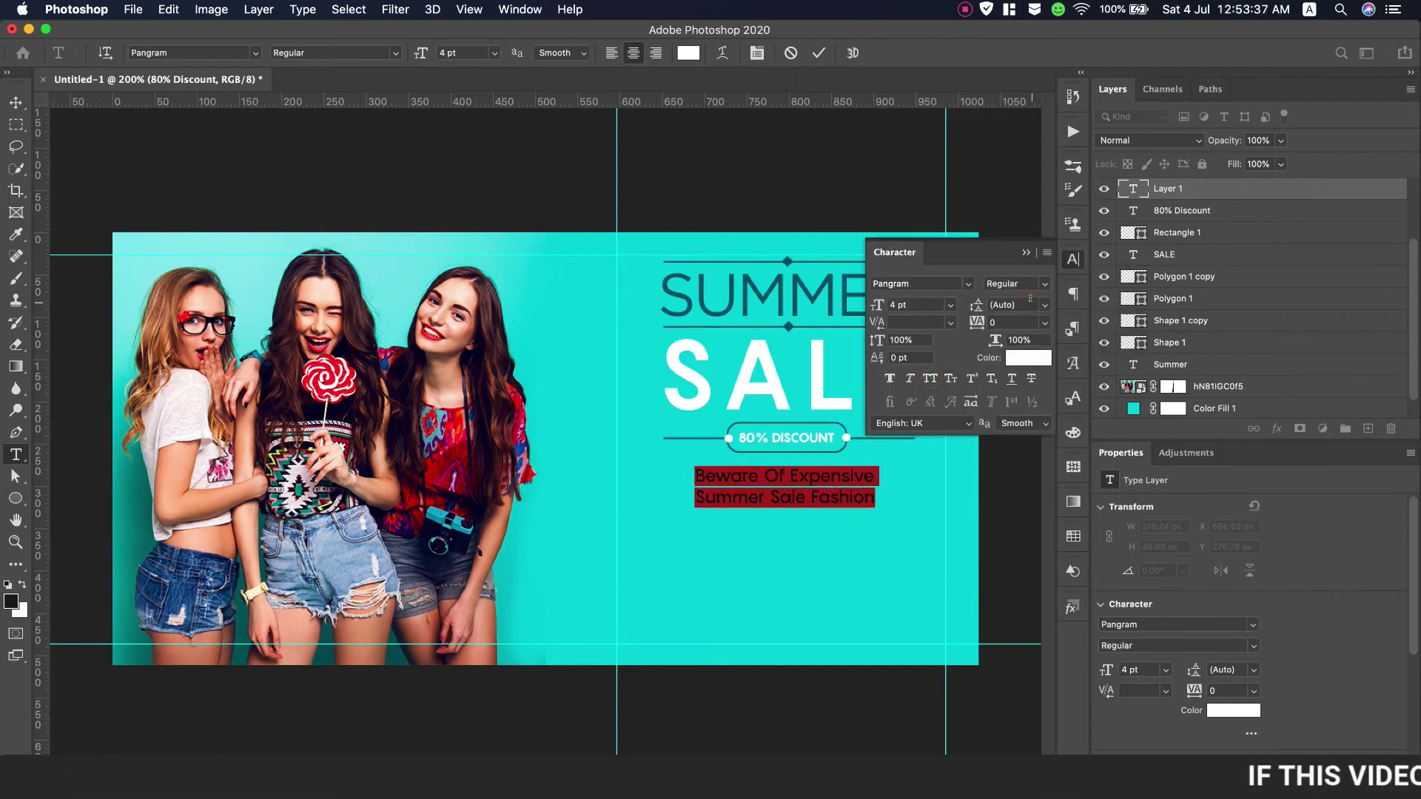
pyautogui.click(1045, 284)
pyautogui.click(1036, 285)
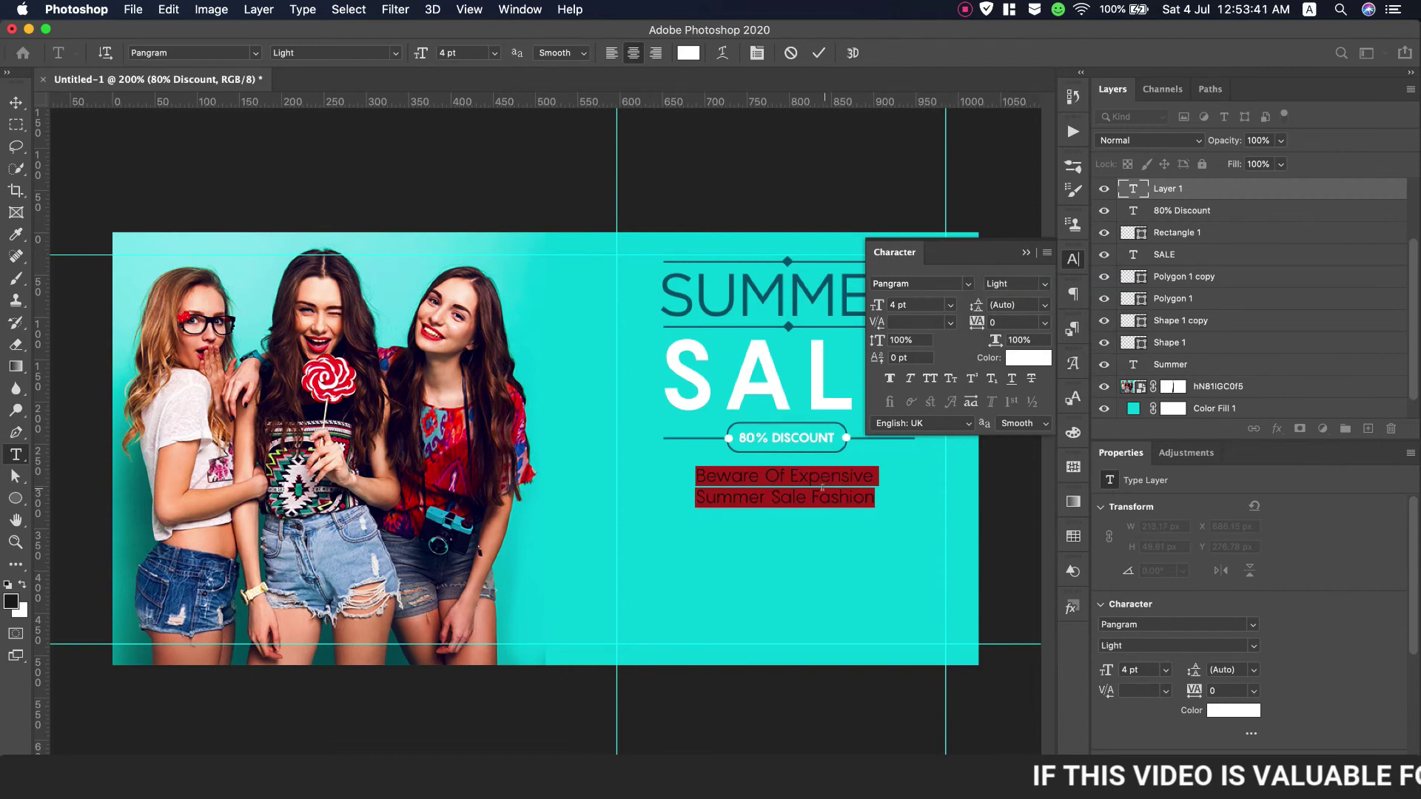
pyautogui.click(817, 496)
# Make the words Expensive and Summer bold
pyautogui.moveTo(789, 476); pyautogui.dragTo(874, 476)
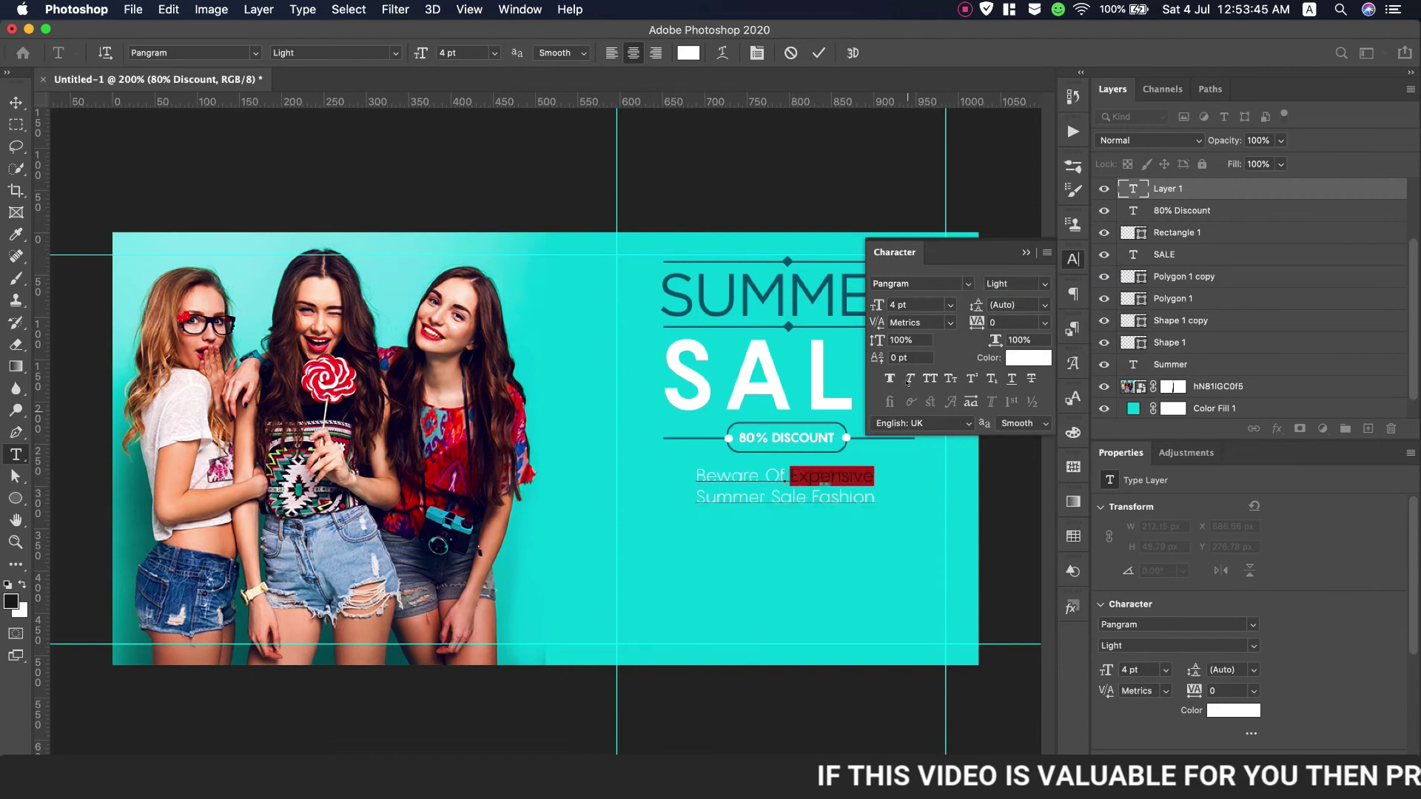
pyautogui.click(1032, 284)
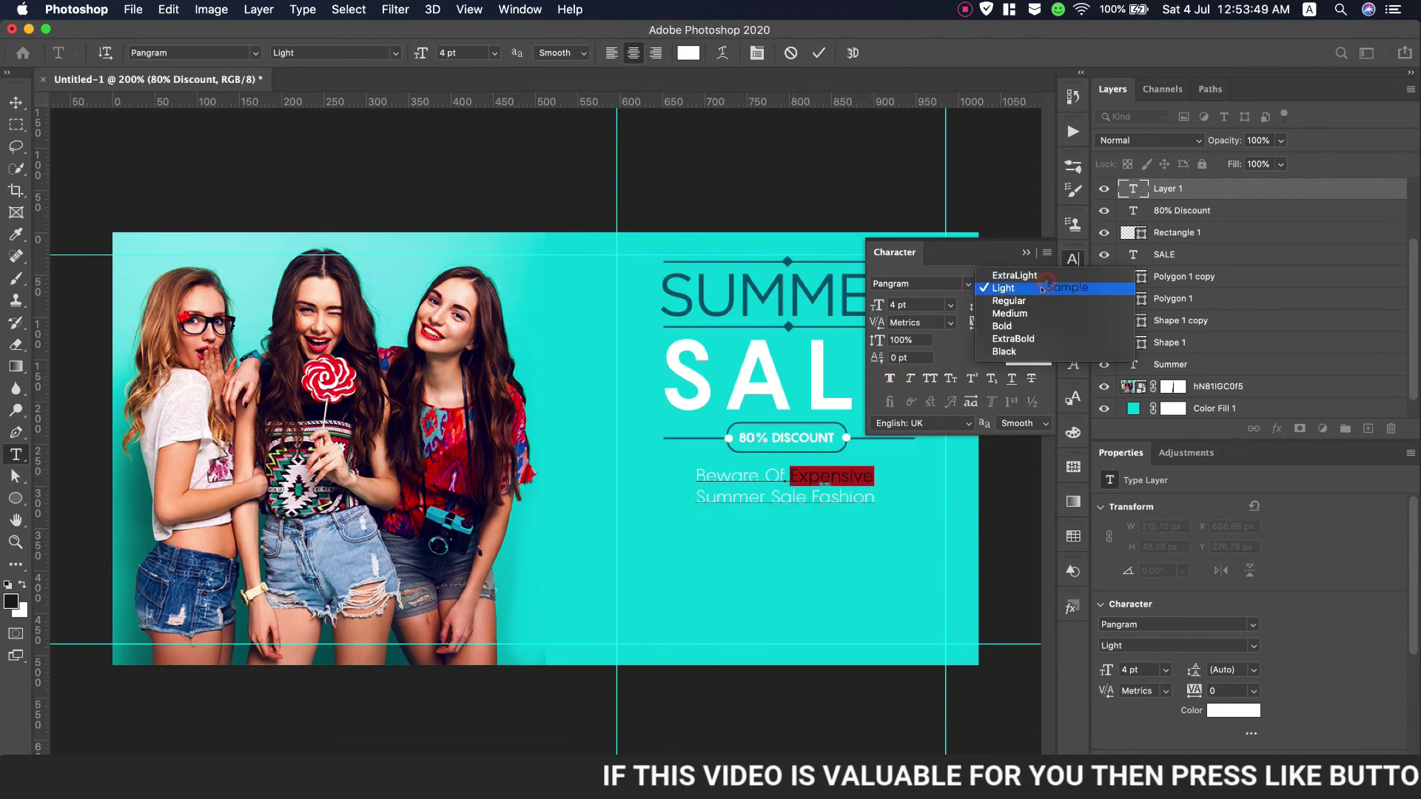
pyautogui.click(1016, 323)
pyautogui.moveTo(765, 494); pyautogui.dragTo(714, 496)
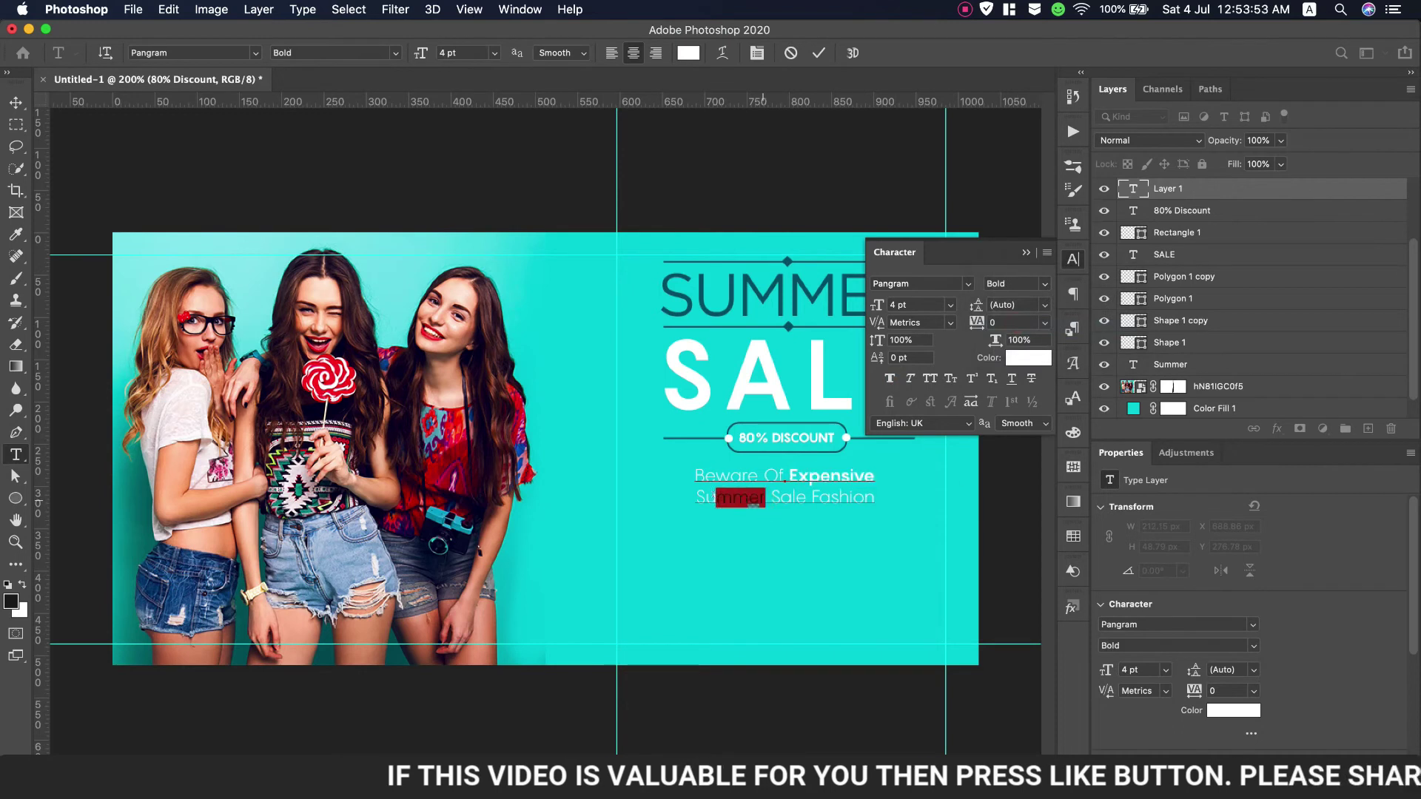
pyautogui.click(1036, 286)
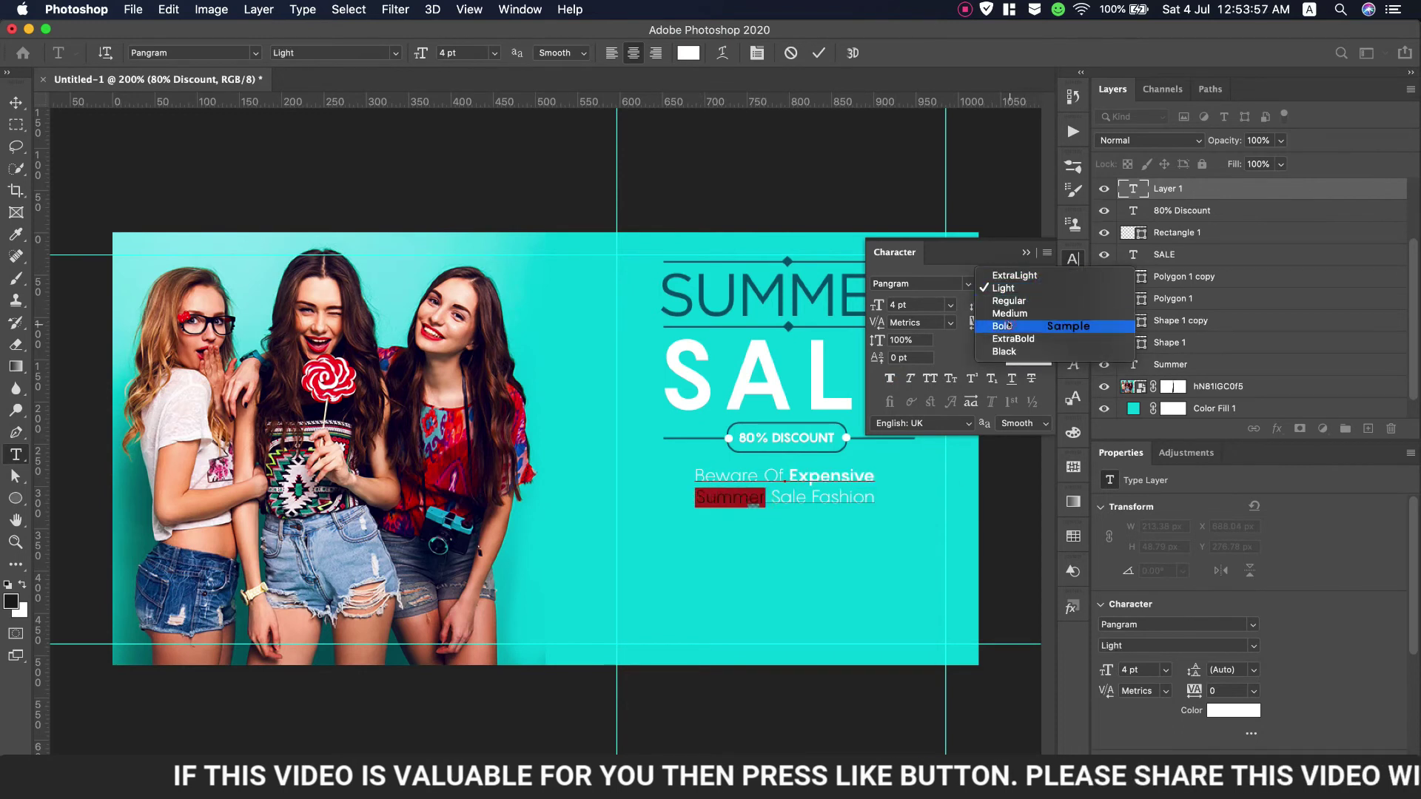
pyautogui.click(1016, 323)
pyautogui.click(875, 490)
# Colour the whole tagline with the teal sampled from the SUMMER heading
pyautogui.press('super+a')
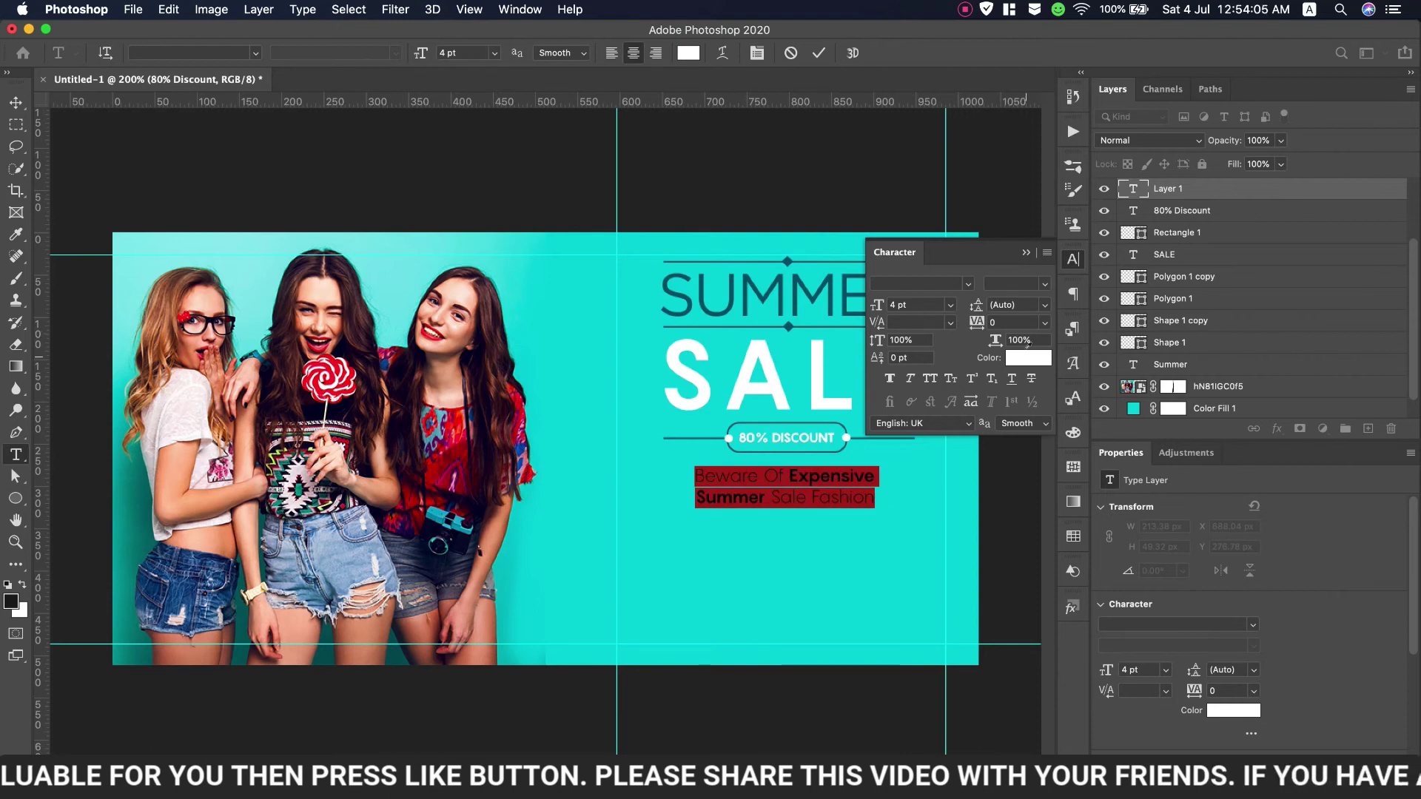
pyautogui.click(1028, 357)
pyautogui.click(748, 271)
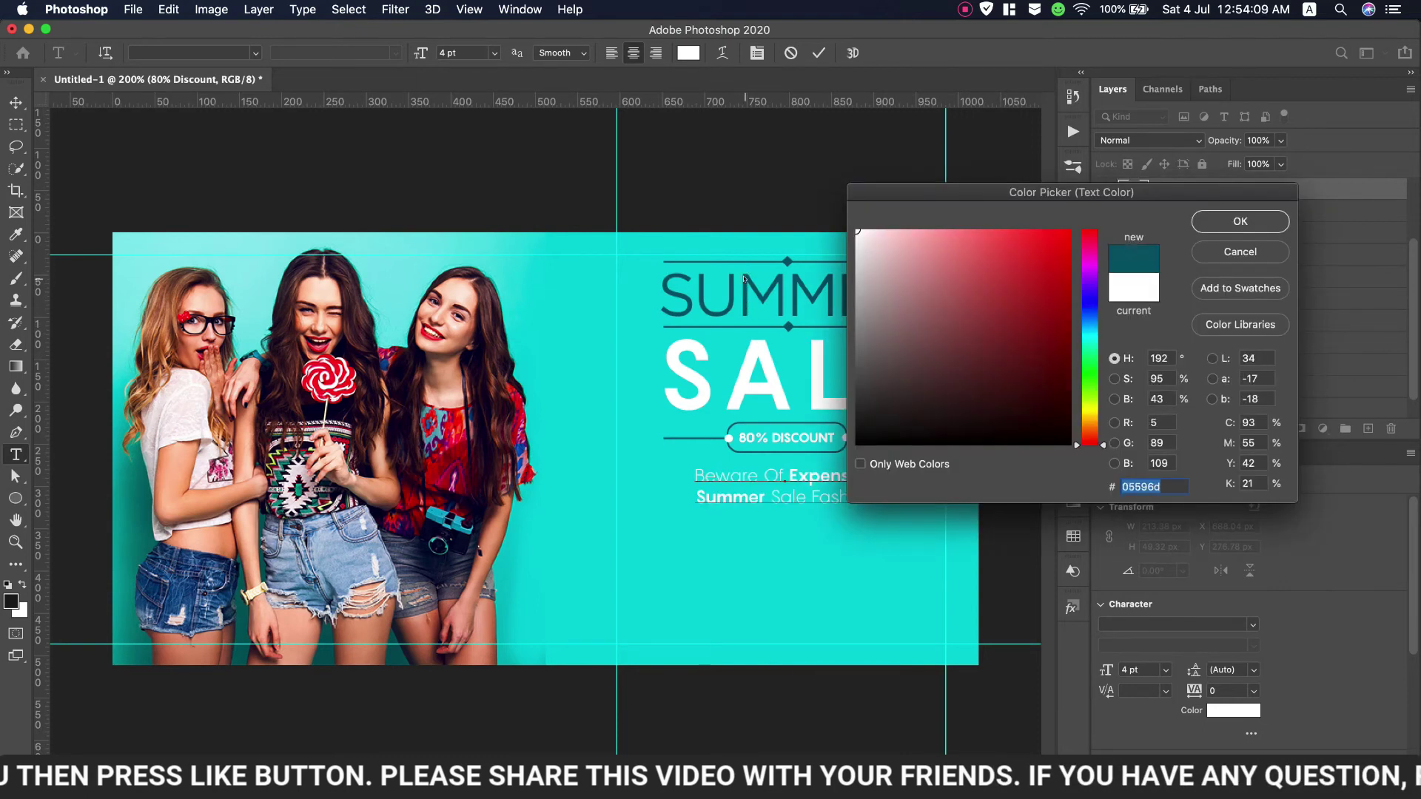
pyautogui.press('Return')
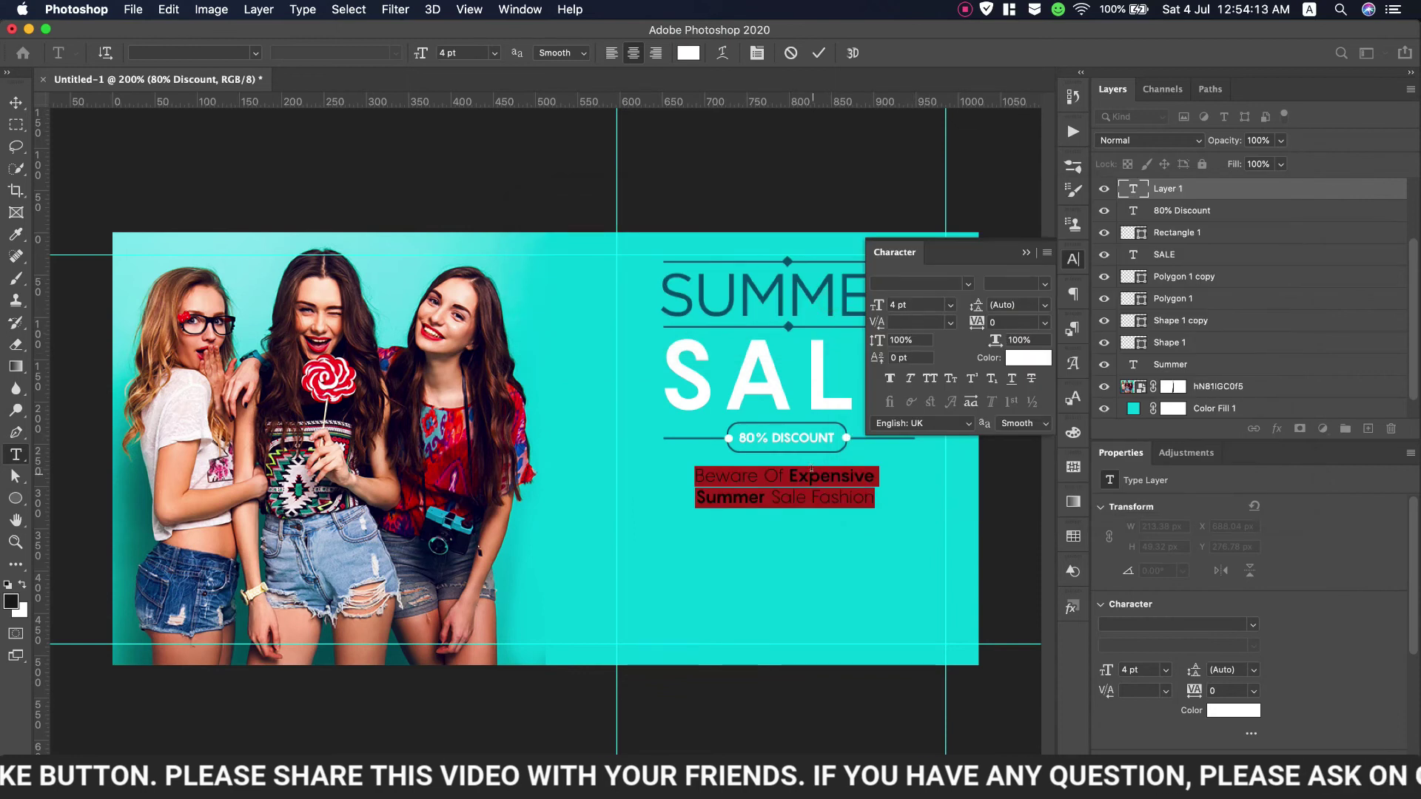
pyautogui.click(1028, 357)
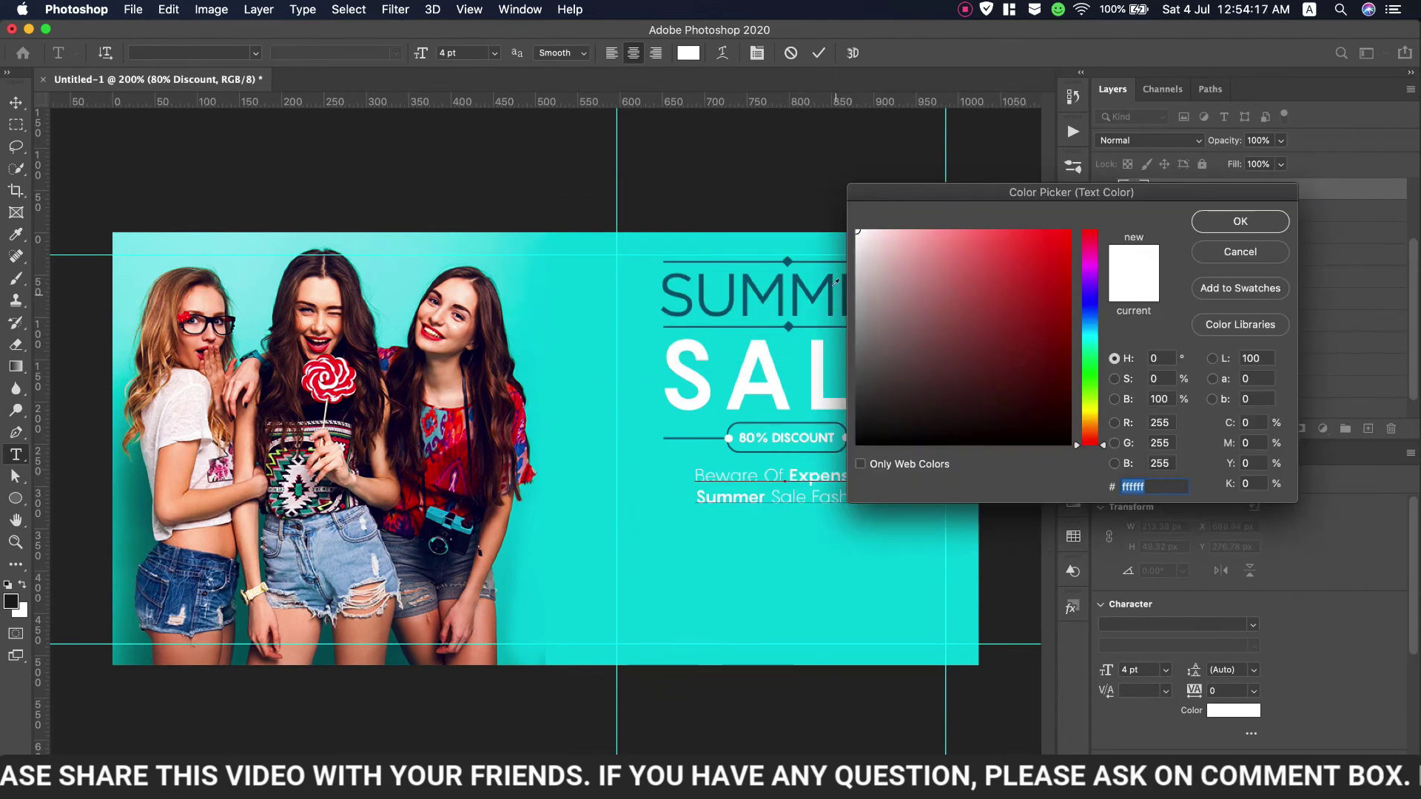
pyautogui.click(830, 270)
pyautogui.click(1241, 222)
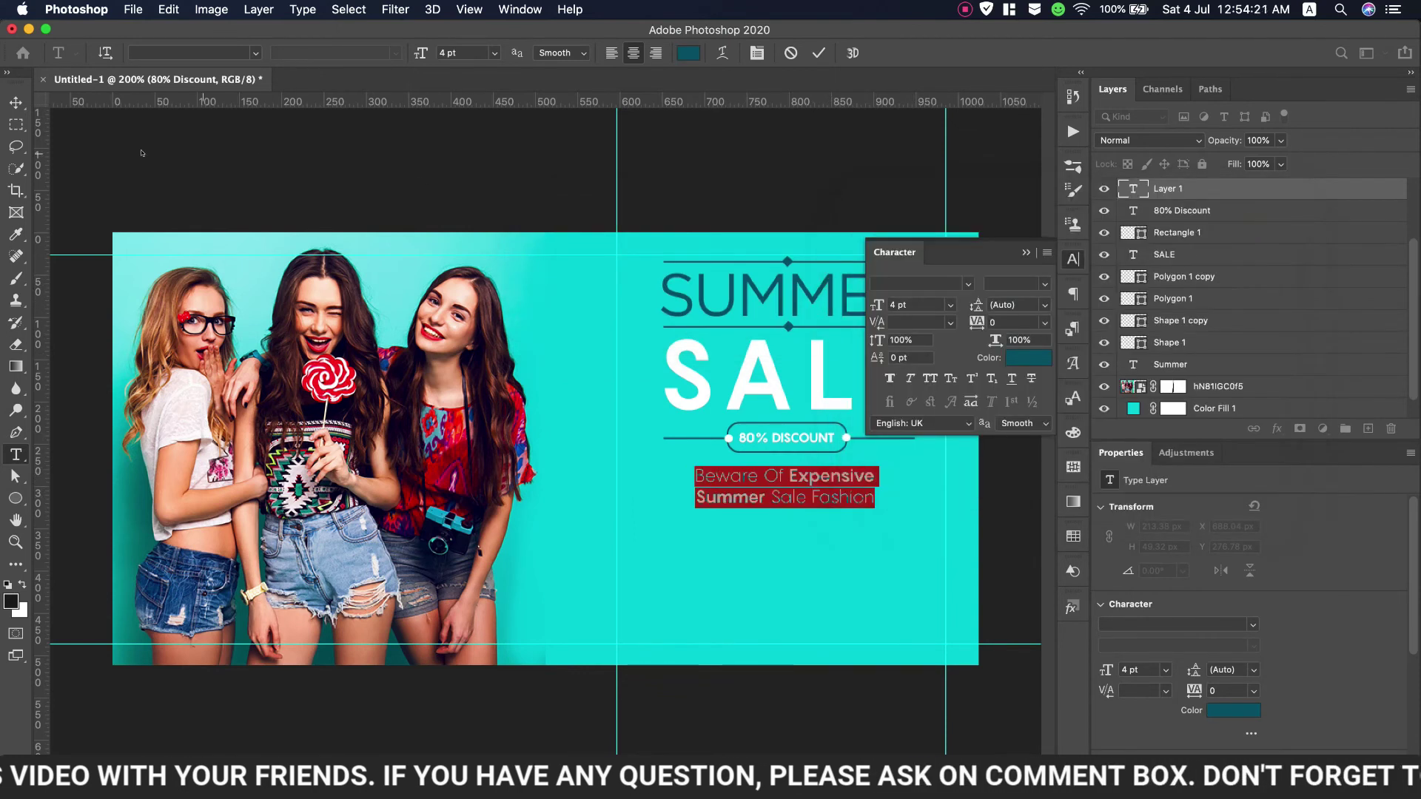
pyautogui.click(15, 103)
# Nudge the tagline under the badge and select the Shop Now line in TextEdit
pyautogui.moveTo(785, 479); pyautogui.dragTo(790, 482)
pyautogui.press('super+Tab')
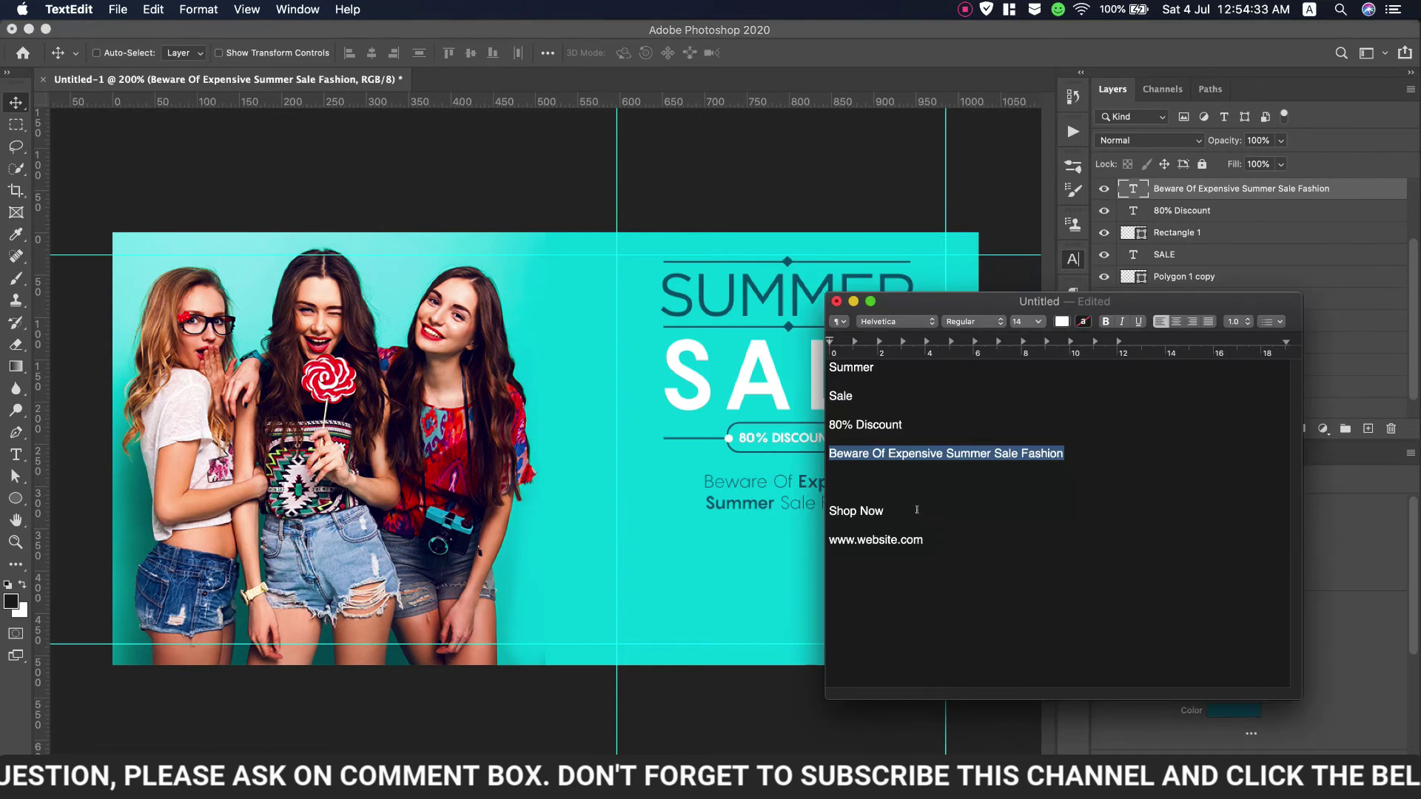
pyautogui.moveTo(898, 511); pyautogui.dragTo(800, 504)
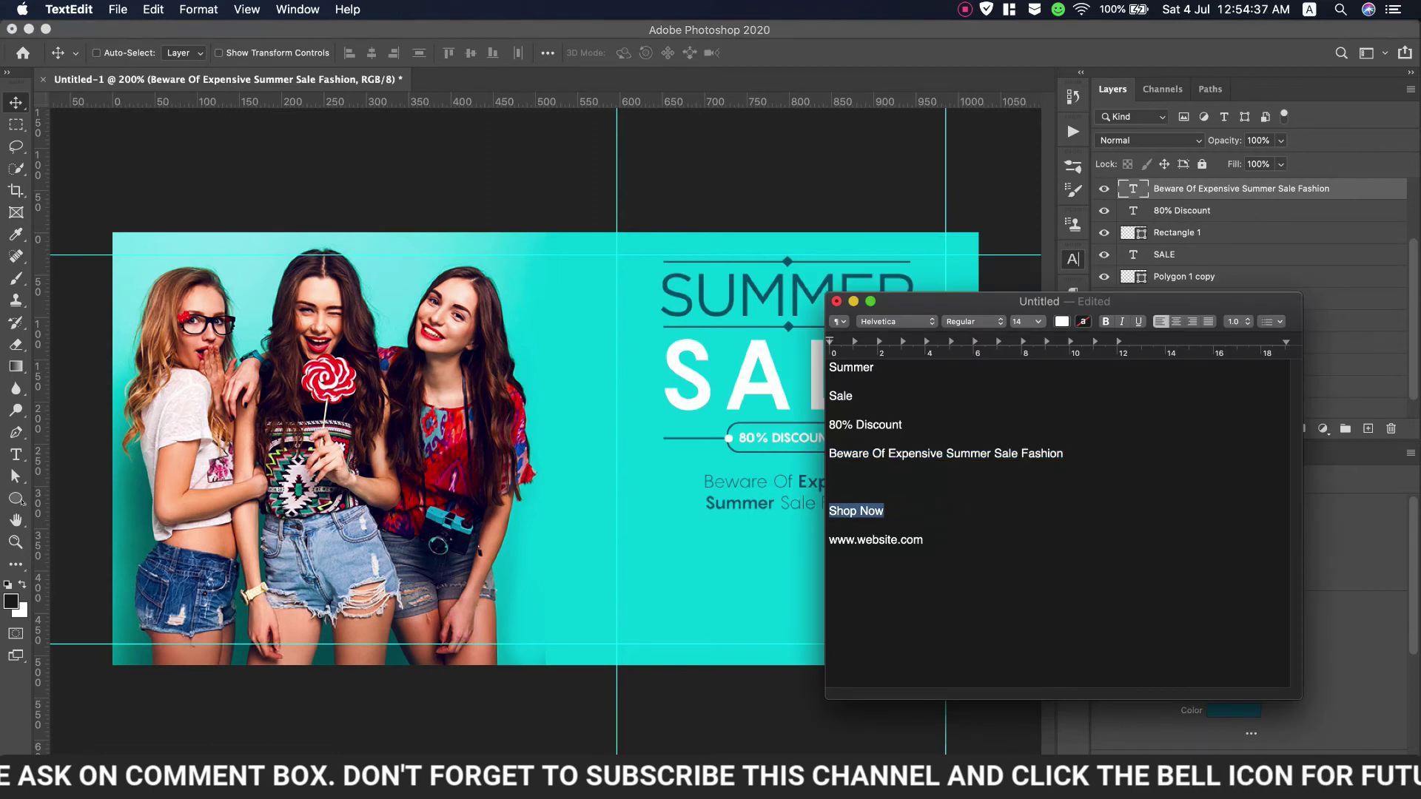
# Draw a 167 × 37 px rectangle below the tagline with 18.5 px pill-rounded corners
pyautogui.click(16, 498)
pyautogui.rightClick(16, 499)
pyautogui.click(74, 493)
pyautogui.moveTo(715, 528); pyautogui.dragTo(857, 559)
pyautogui.moveTo(1103, 625); pyautogui.dragTo(1154, 625)
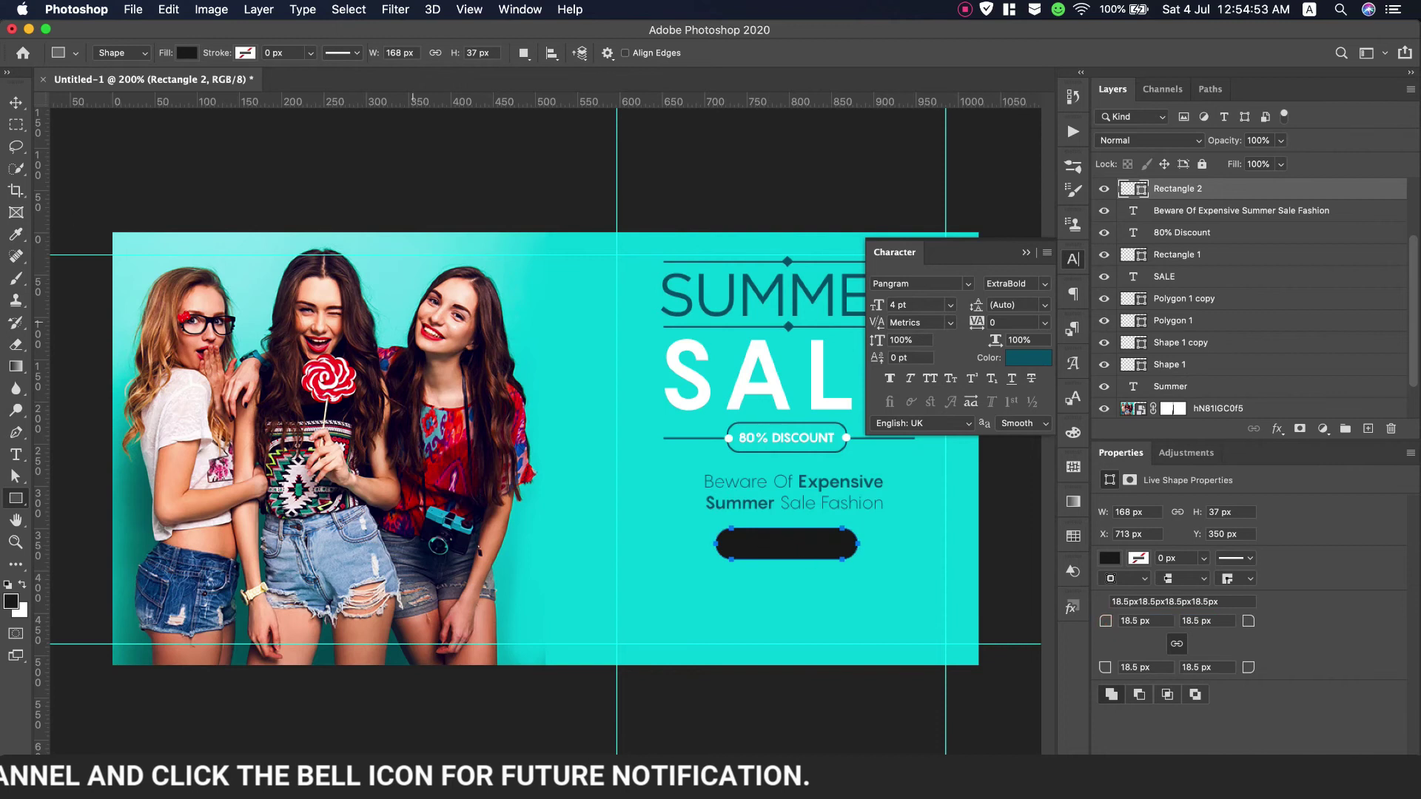
pyautogui.press('v')
pyautogui.moveTo(803, 538); pyautogui.dragTo(802, 537)
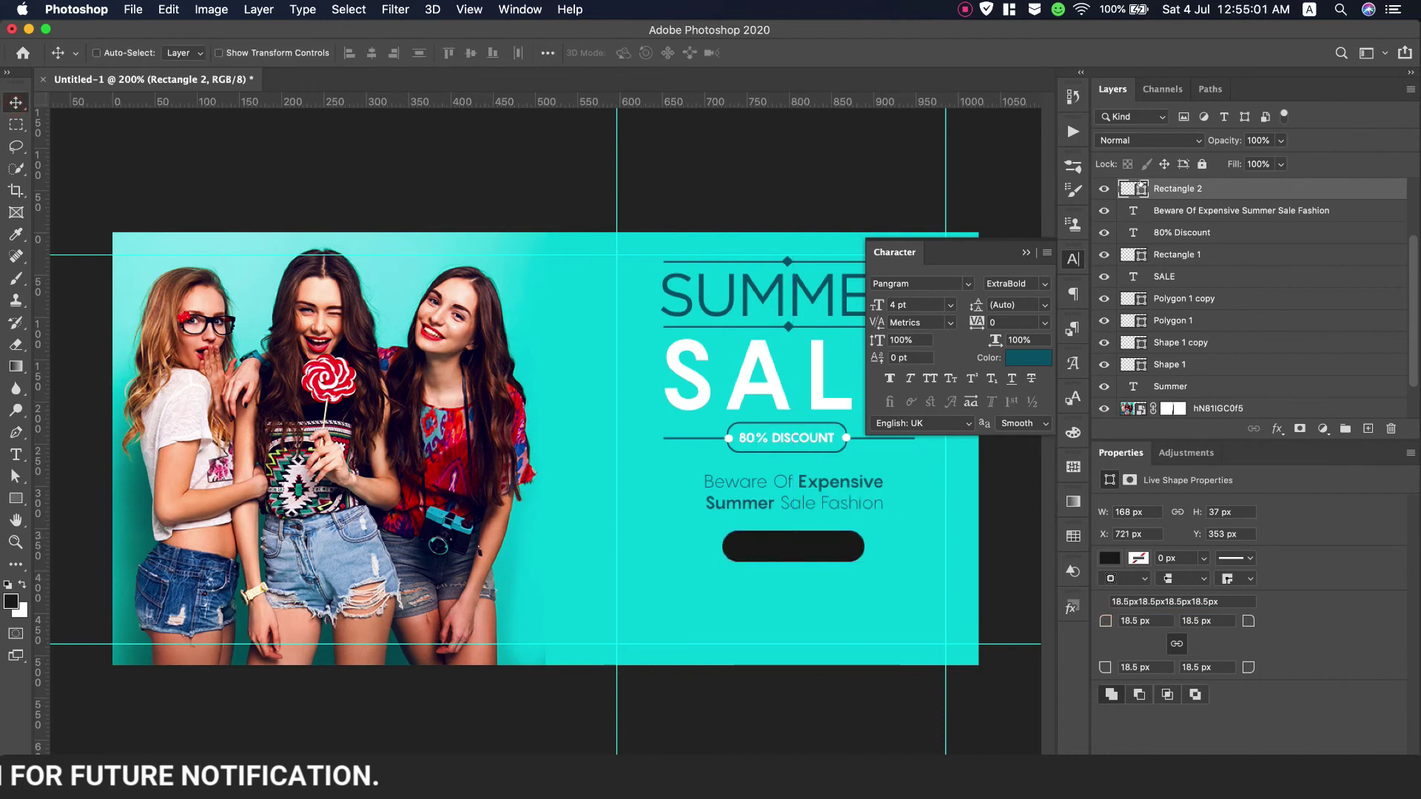
# Fill the pill with the dark teal sampled from the heading
pyautogui.doubleClick(1142, 187)
pyautogui.click(746, 368)
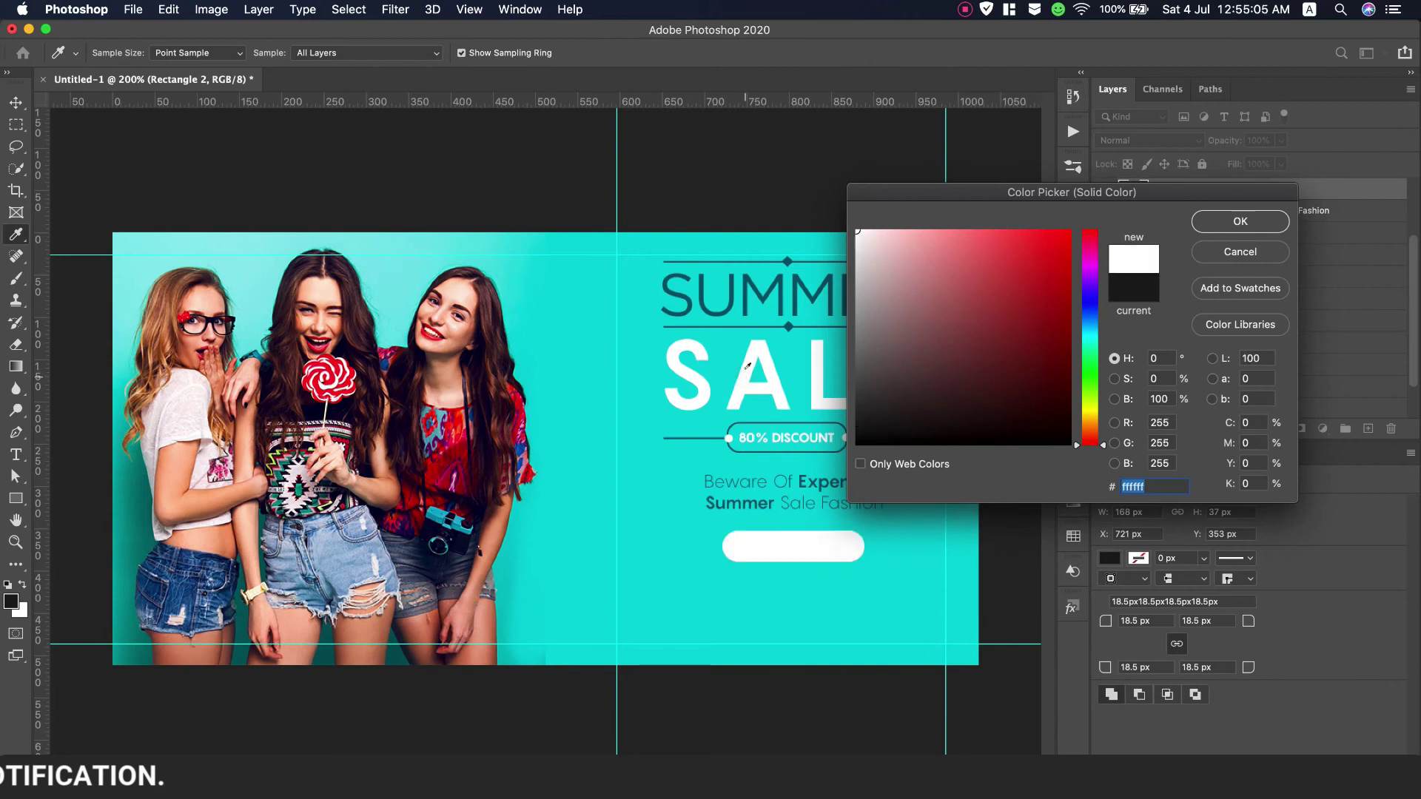
pyautogui.click(789, 255)
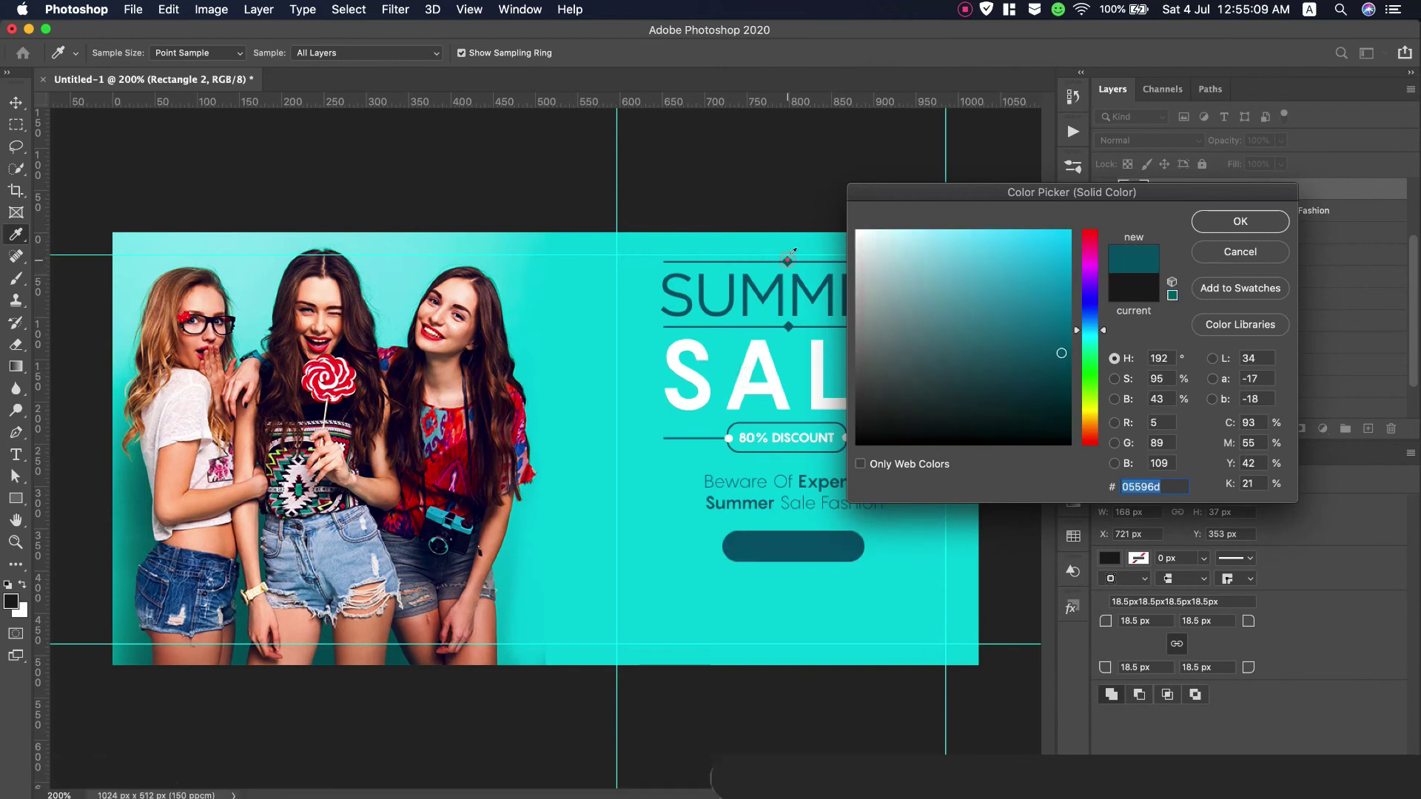
pyautogui.click(1230, 226)
# Add white all-caps 'SHOP NOW' text and centre it on the teal pill, selecting both layers
pyautogui.click(18, 456)
pyautogui.click(622, 621)
pyautogui.write('Shop Now')
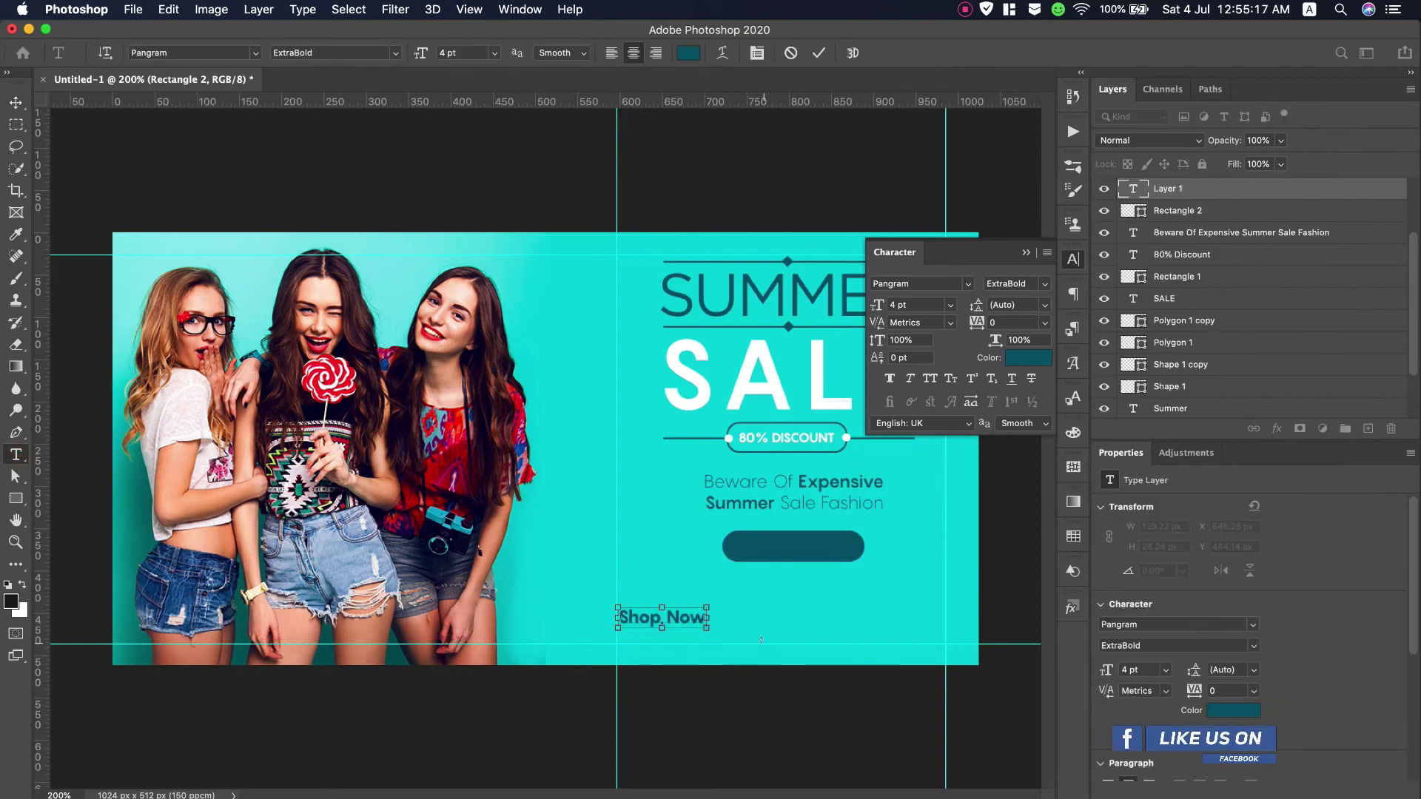
pyautogui.hotkey('ctrl', 'a')
pyautogui.click(931, 378)
pyautogui.click(1032, 357)
pyautogui.click(807, 235)
pyautogui.click(1291, 228)
pyautogui.click(15, 102)
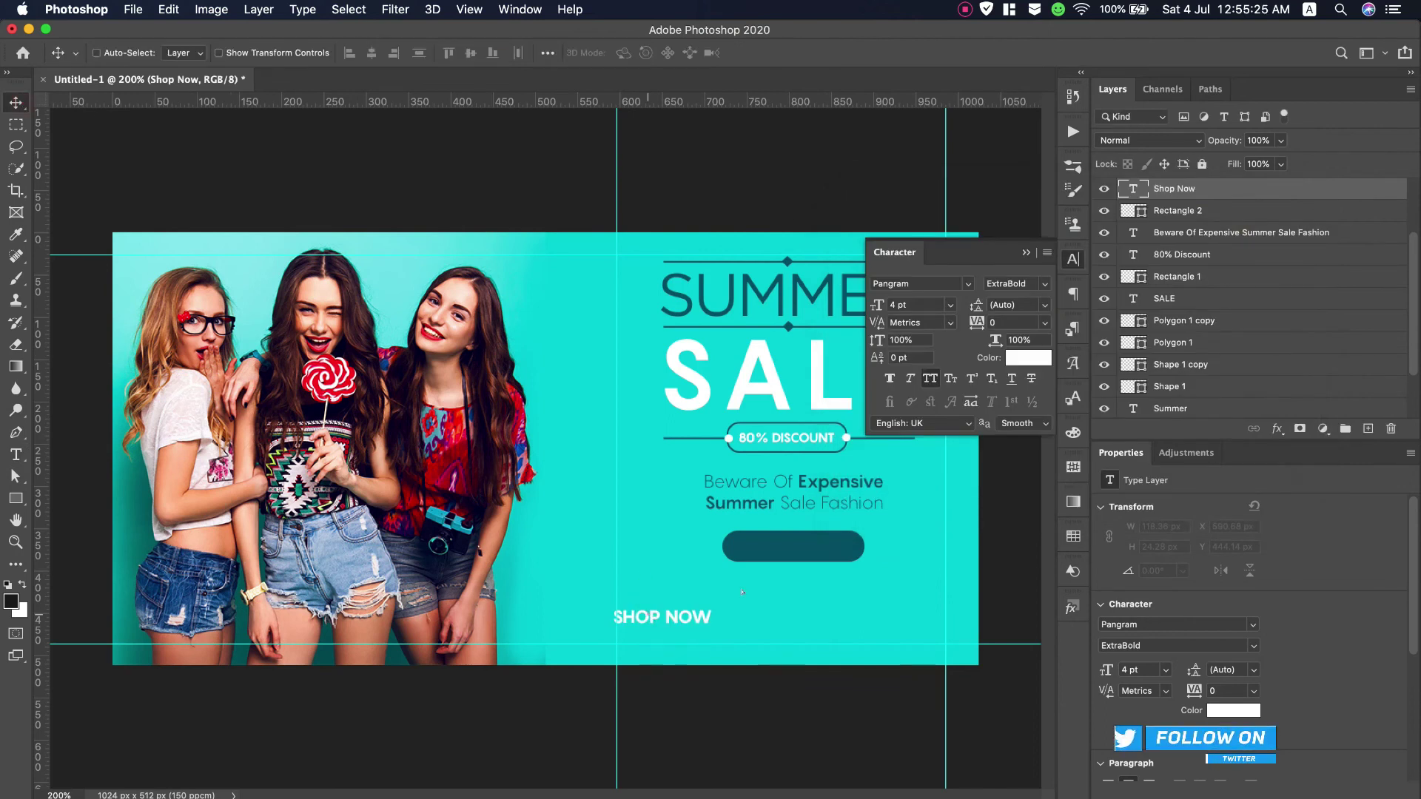
pyautogui.moveTo(644, 563); pyautogui.dragTo(777, 494)
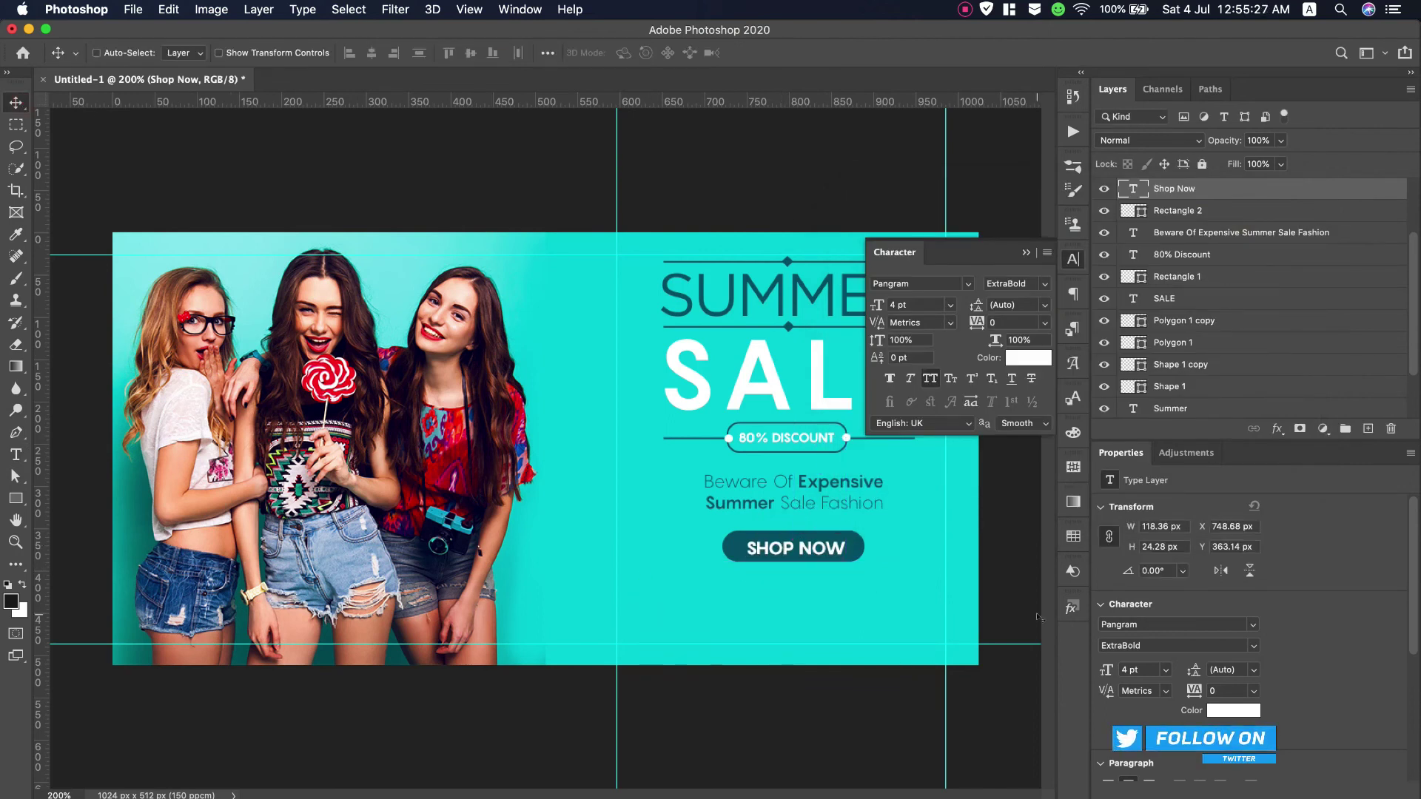
pyautogui.keyDown('ctrl'); pyautogui.click(1265, 209); pyautogui.keyUp('ctrl')
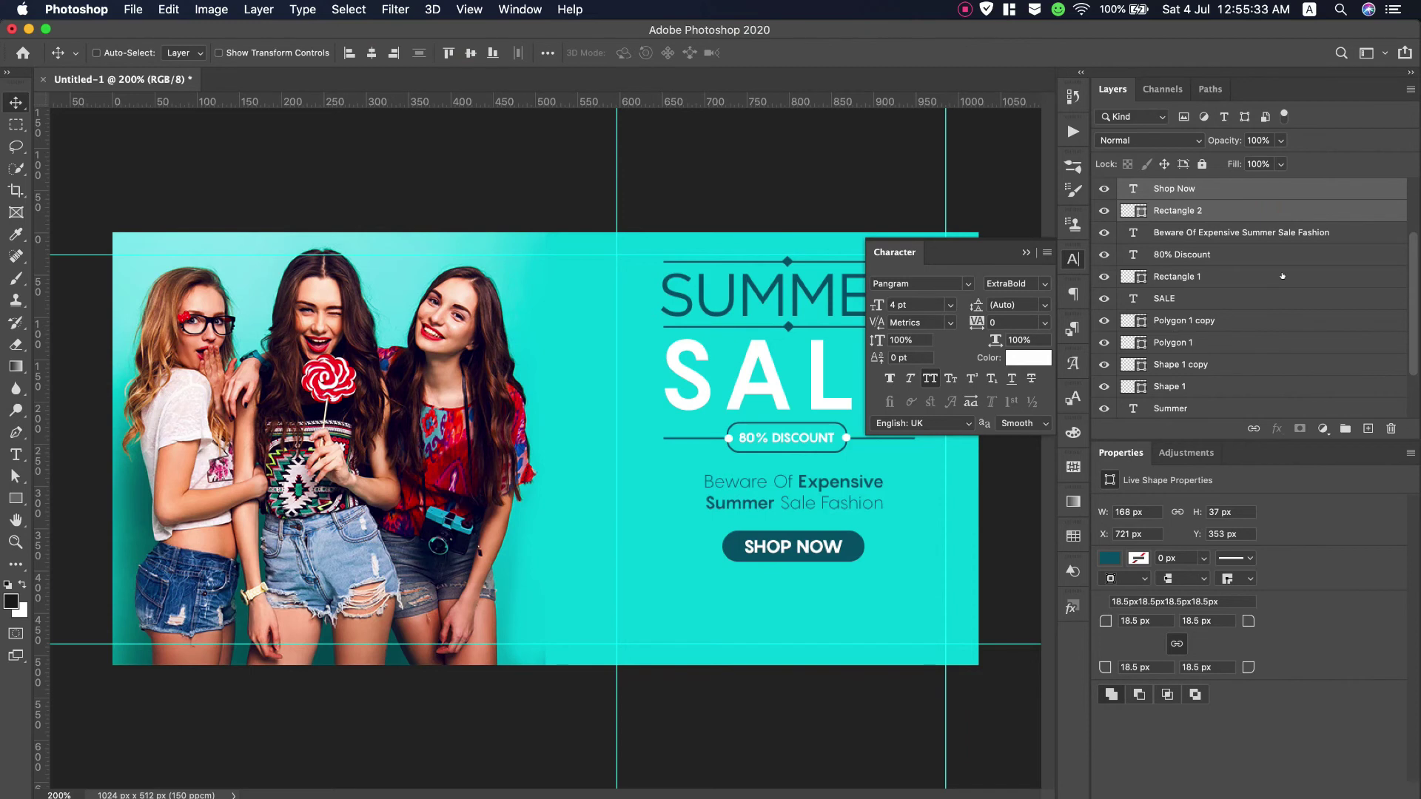
pyautogui.click(1250, 192)
pyautogui.press('super+Tab')
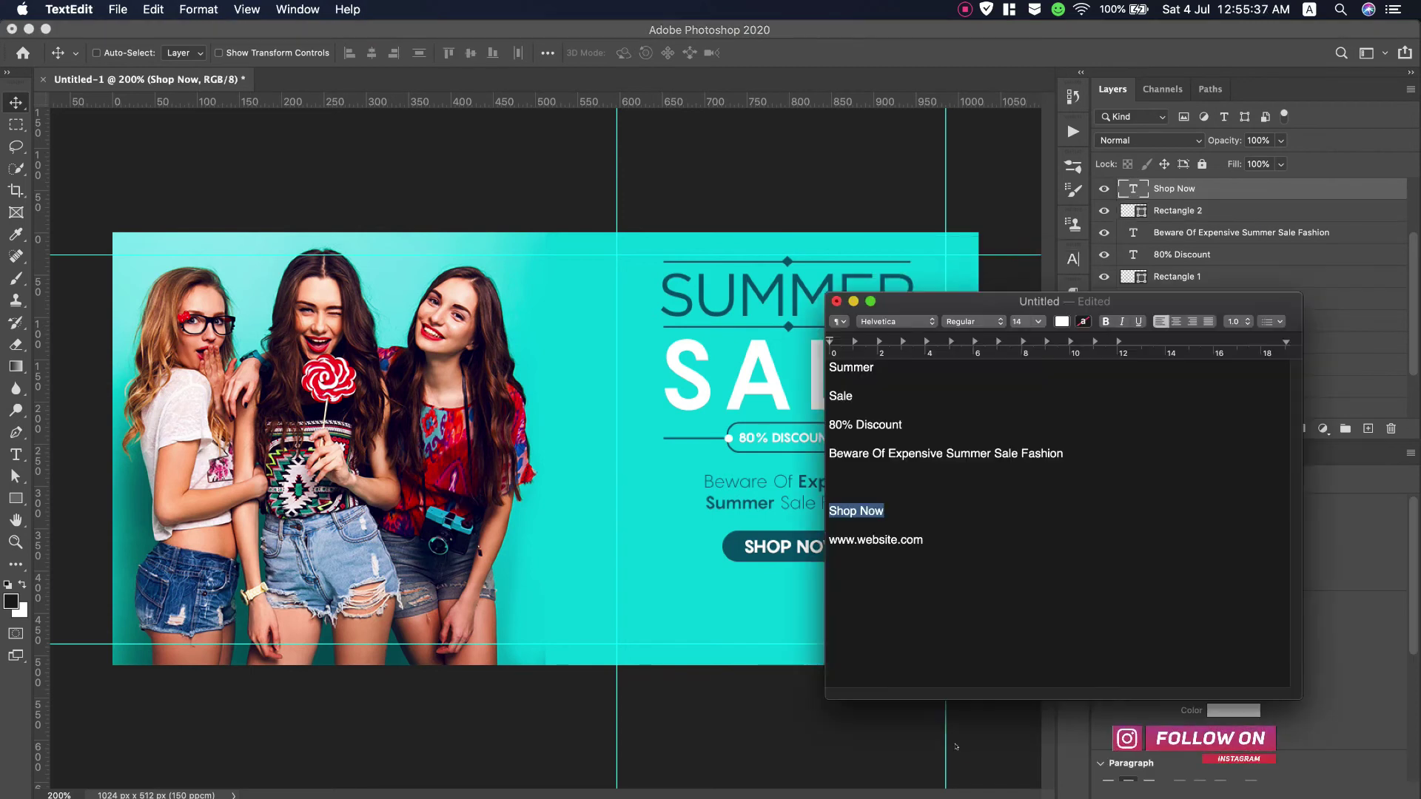
pyautogui.tripleClick(912, 541)
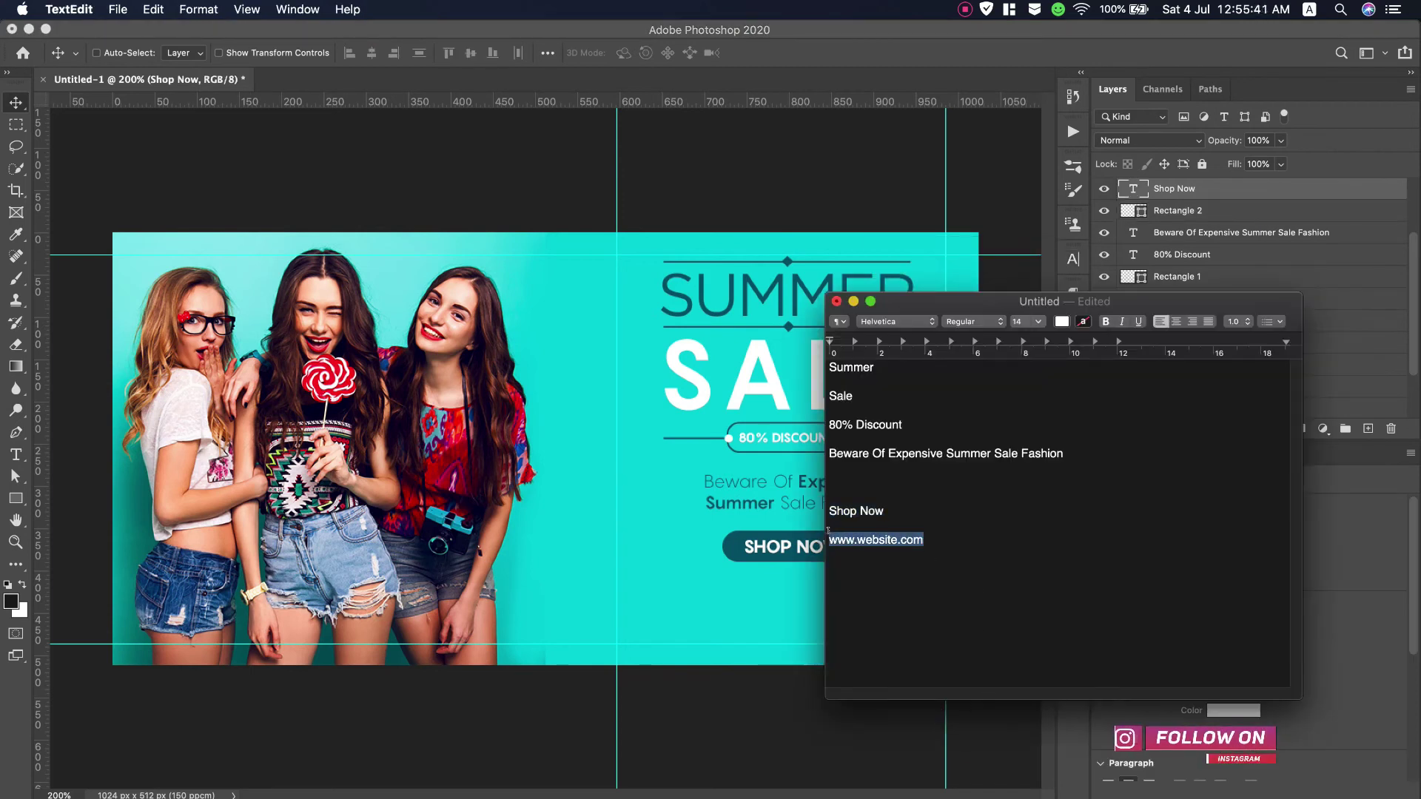
pyautogui.click(853, 301)
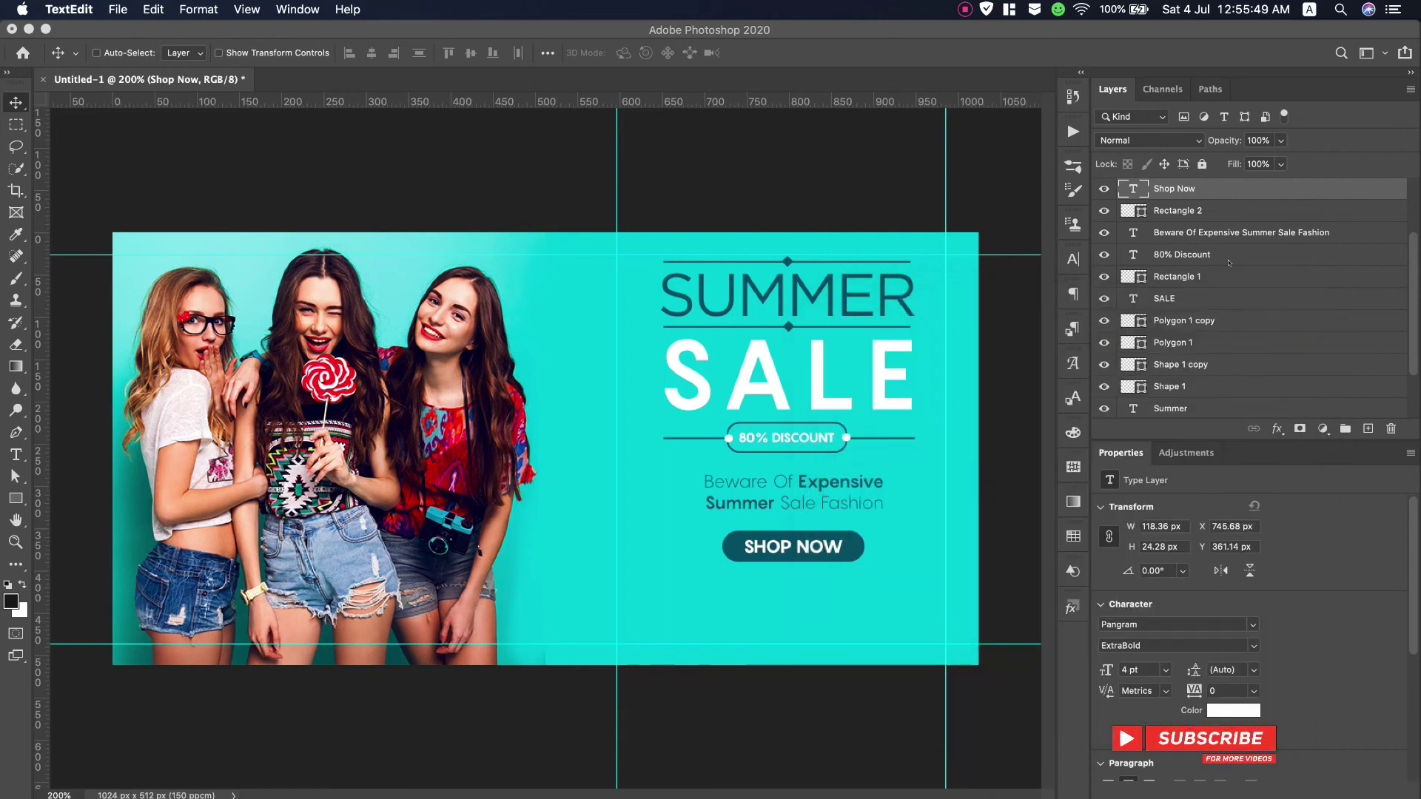
# Move the SHOP NOW text and button shape lower on the banner
pyautogui.keyDown('shift'); pyautogui.click(1244, 215); pyautogui.keyUp('shift')
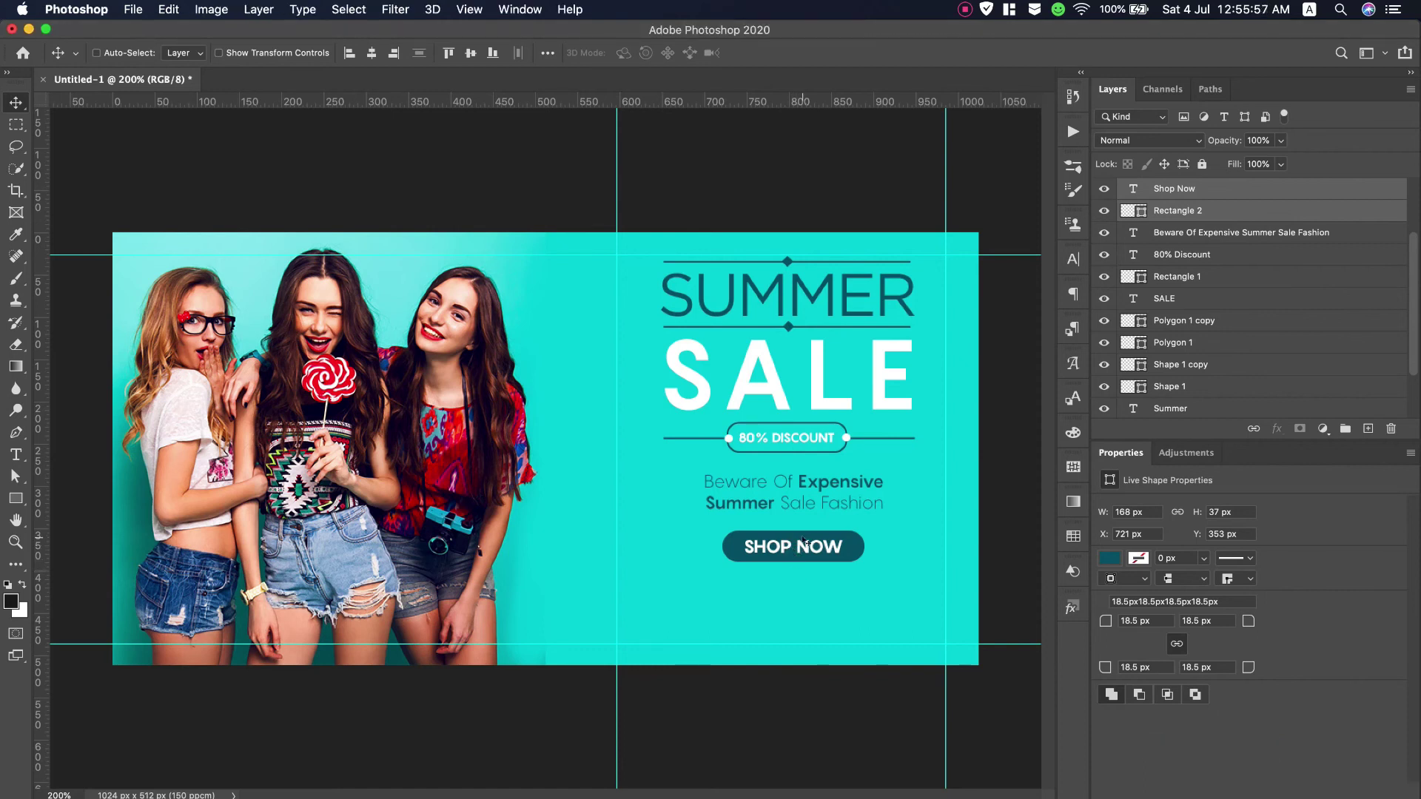
pyautogui.moveTo(803, 540); pyautogui.dragTo(806, 585)
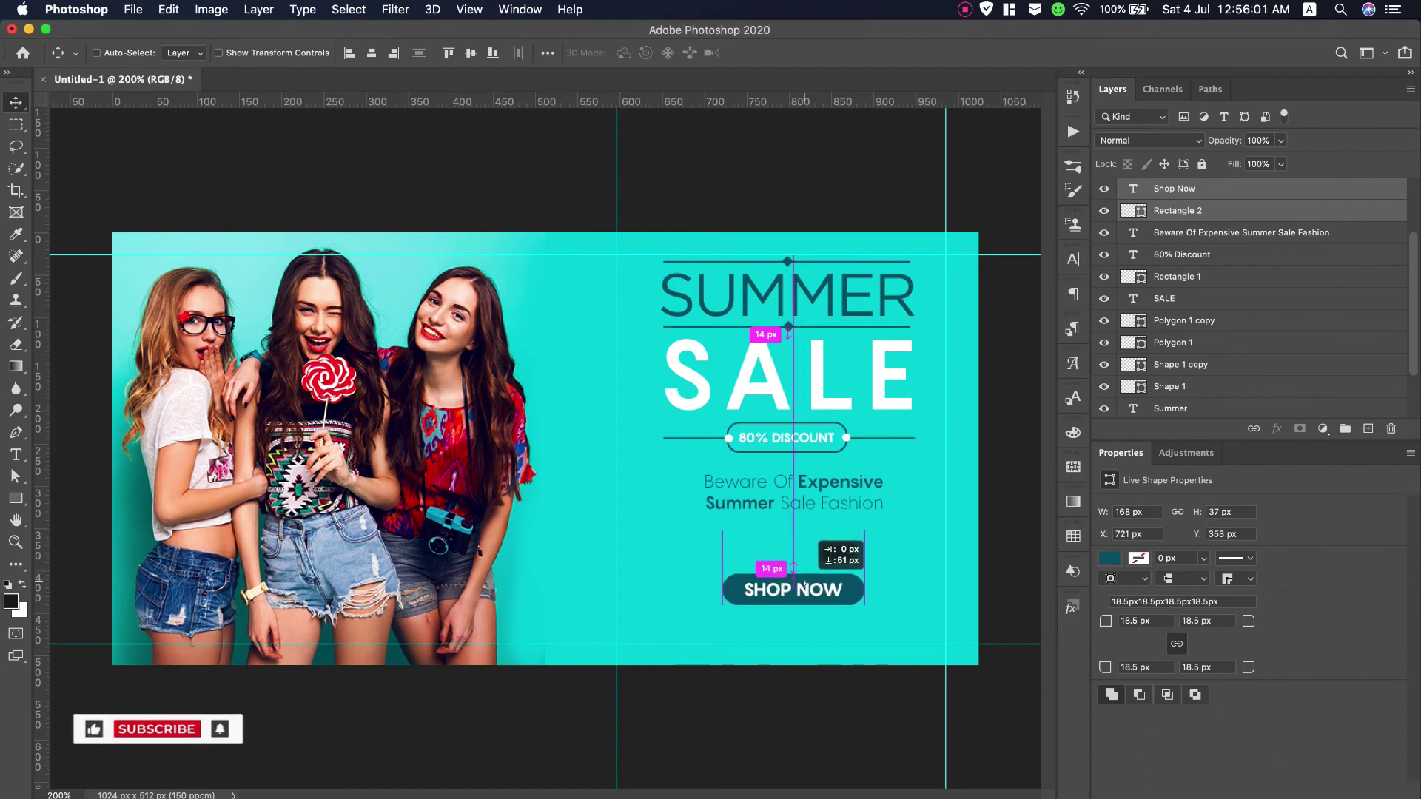
pyautogui.click(1225, 237)
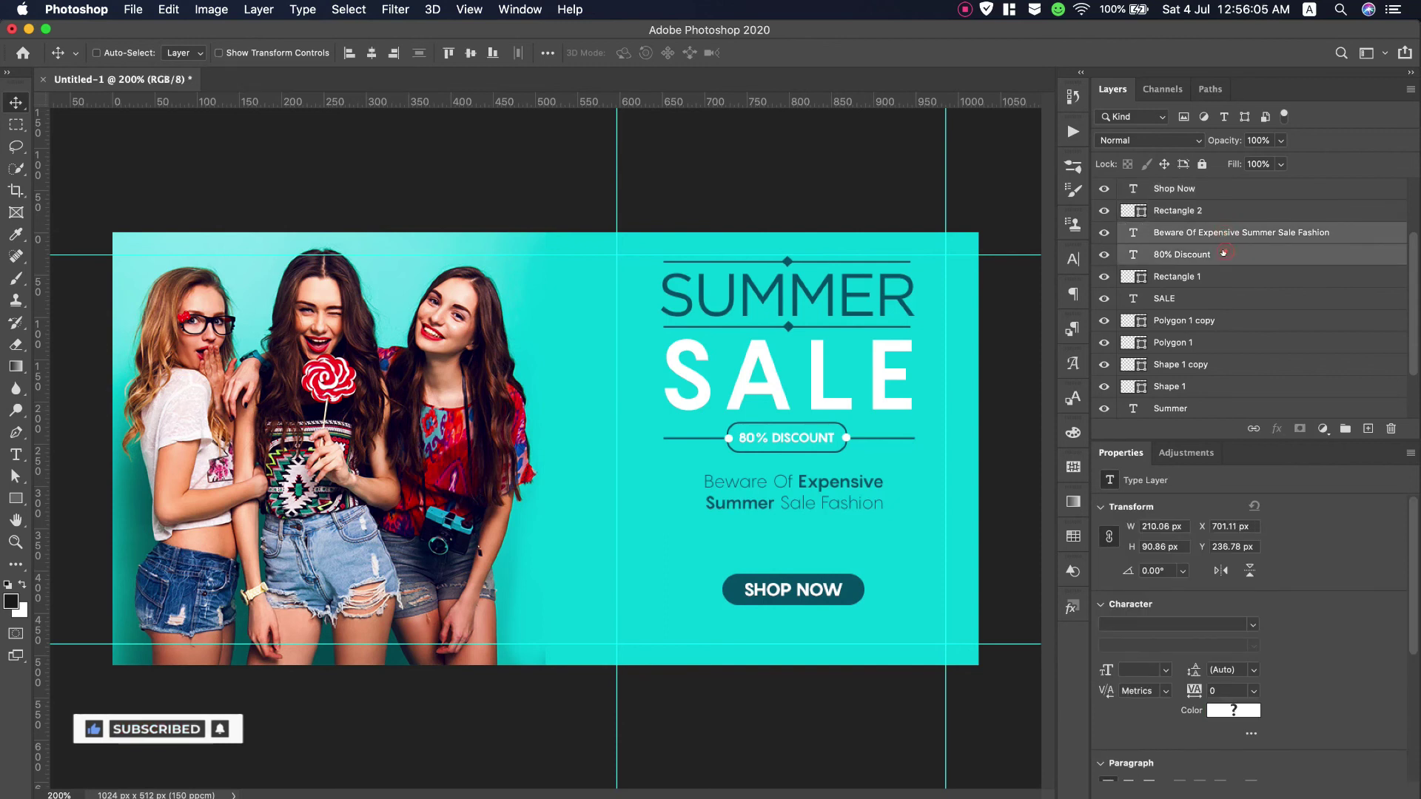
pyautogui.moveTo(795, 484); pyautogui.dragTo(800, 504)
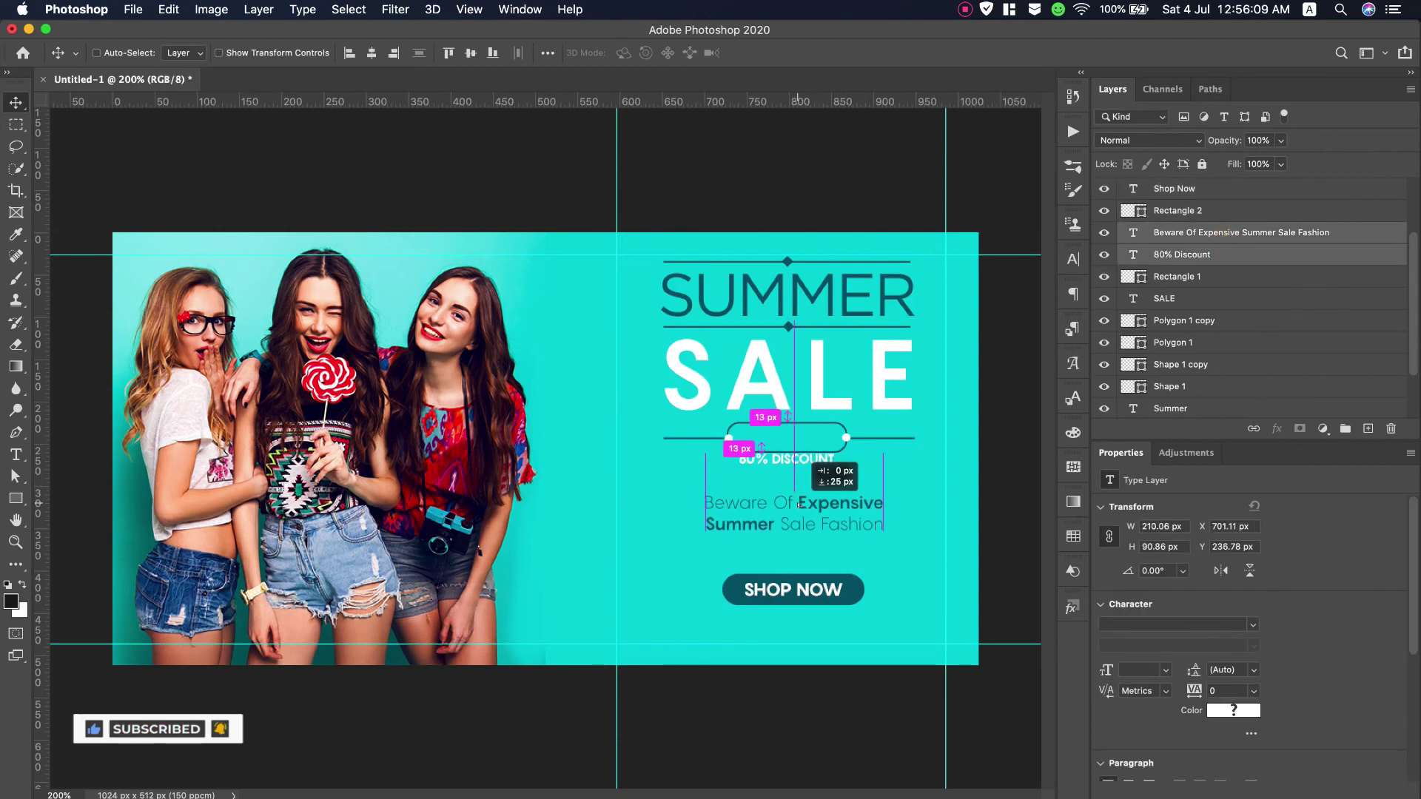
pyautogui.hotkey('ctrl', 'z')
# Scale the Beware Of Expensive tagline to about 124% and lower it slightly
pyautogui.hotkey('ctrl', 't')
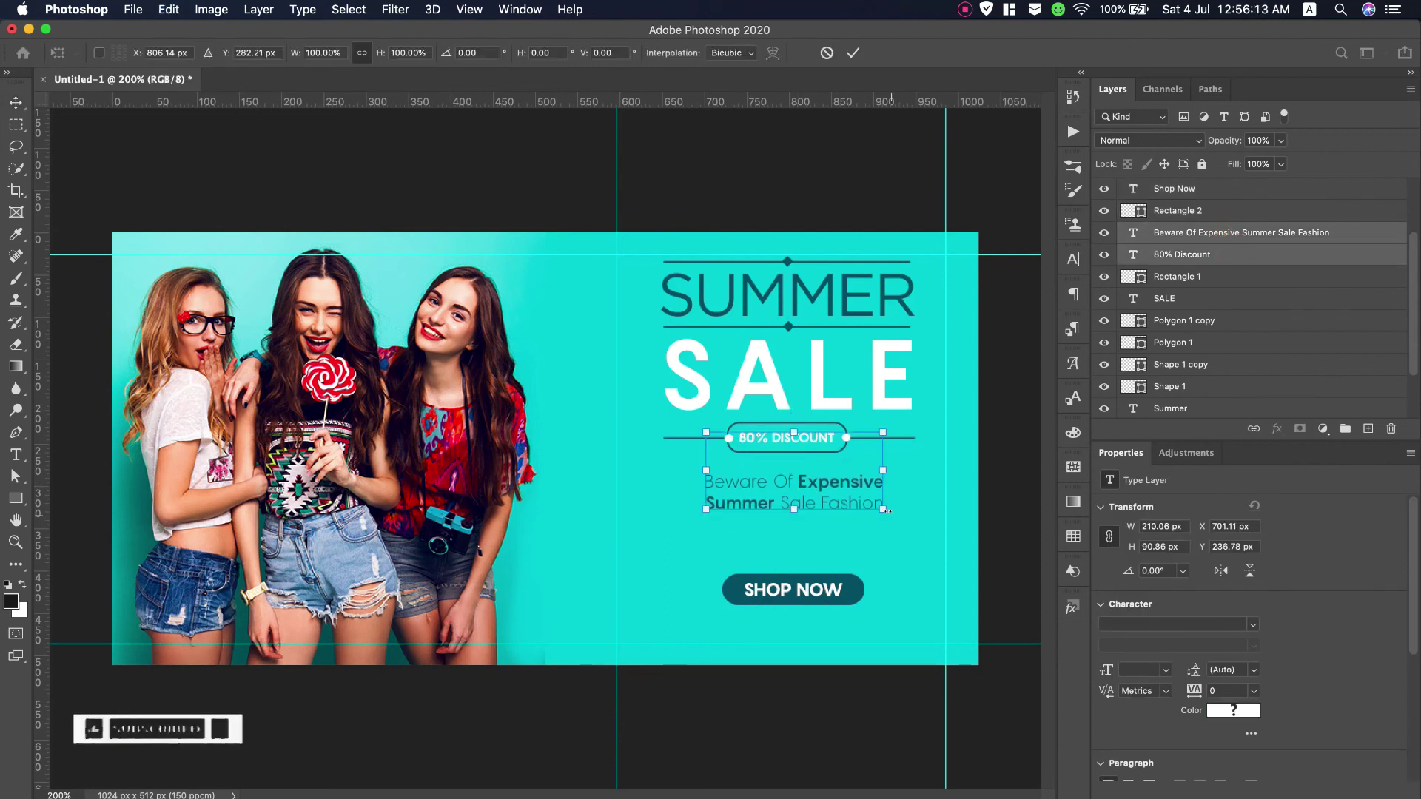
pyautogui.scroll(4, 1374, 336)
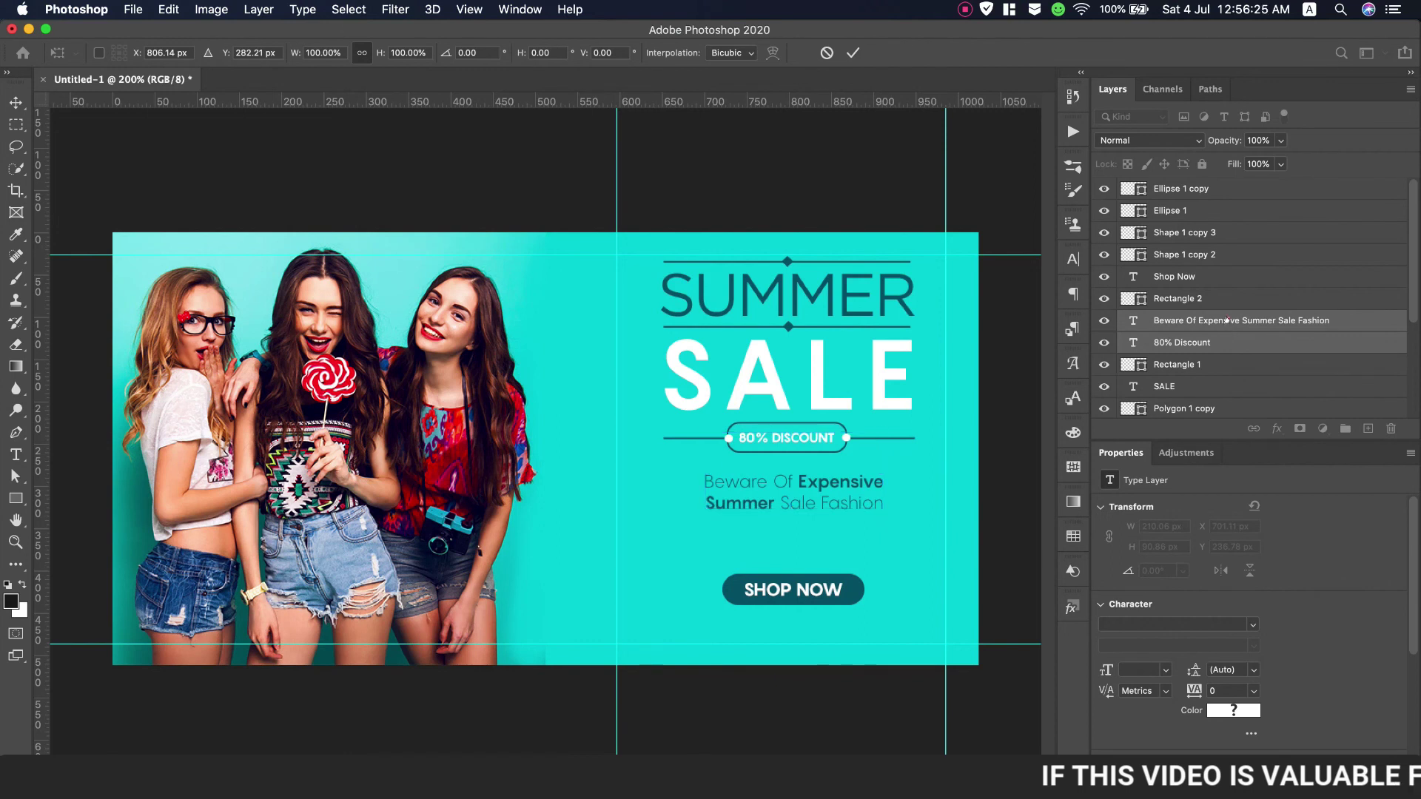
pyautogui.click(1227, 329)
pyautogui.moveTo(883, 512)
pyautogui.mouseDown()
pyautogui.moveTo(905, 523)
pyautogui.moveTo(864, 514)
pyautogui.mouseUp()
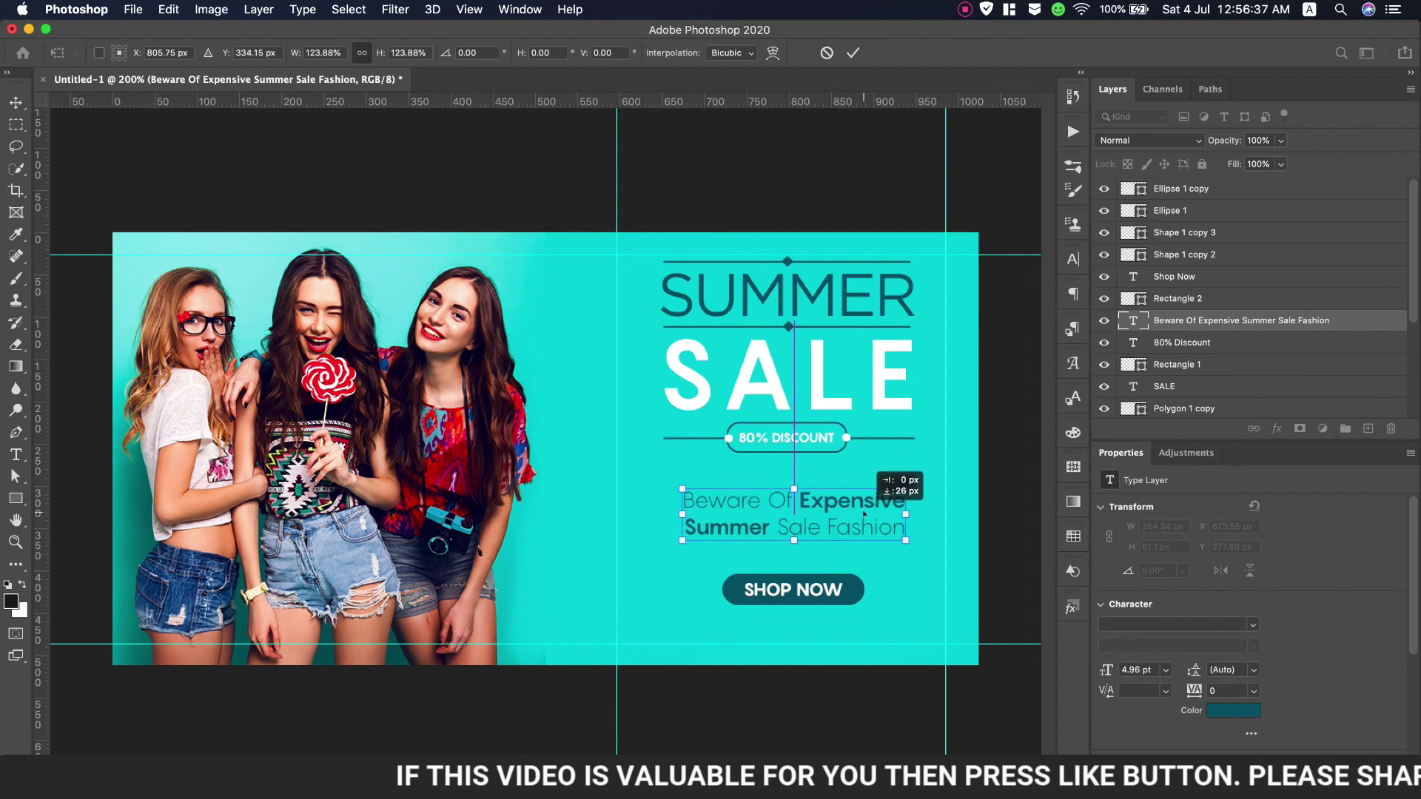
pyautogui.click(853, 53)
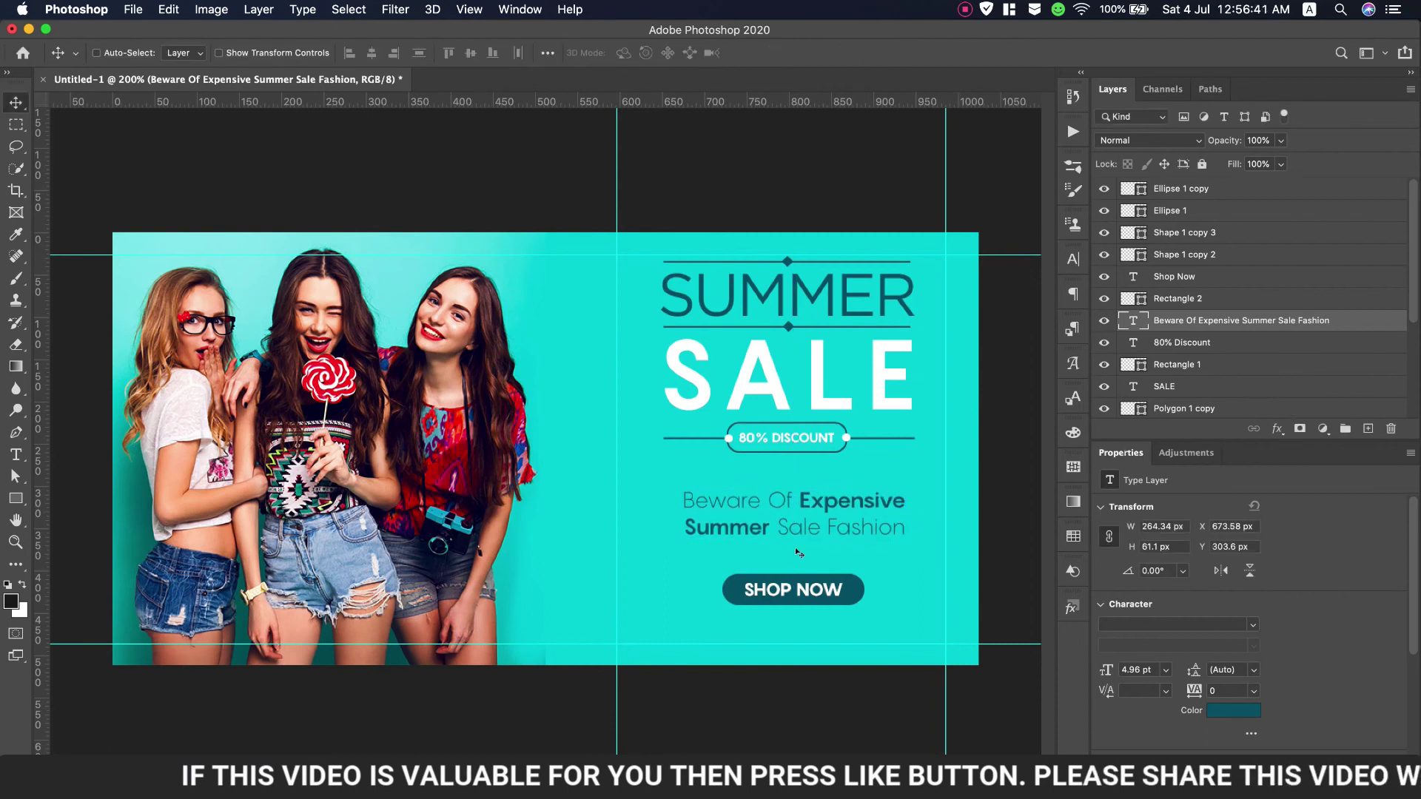
pyautogui.press('t')
pyautogui.click(678, 627)
pyautogui.write('www.website.com')
pyautogui.hotkey('ctrl', 'a')
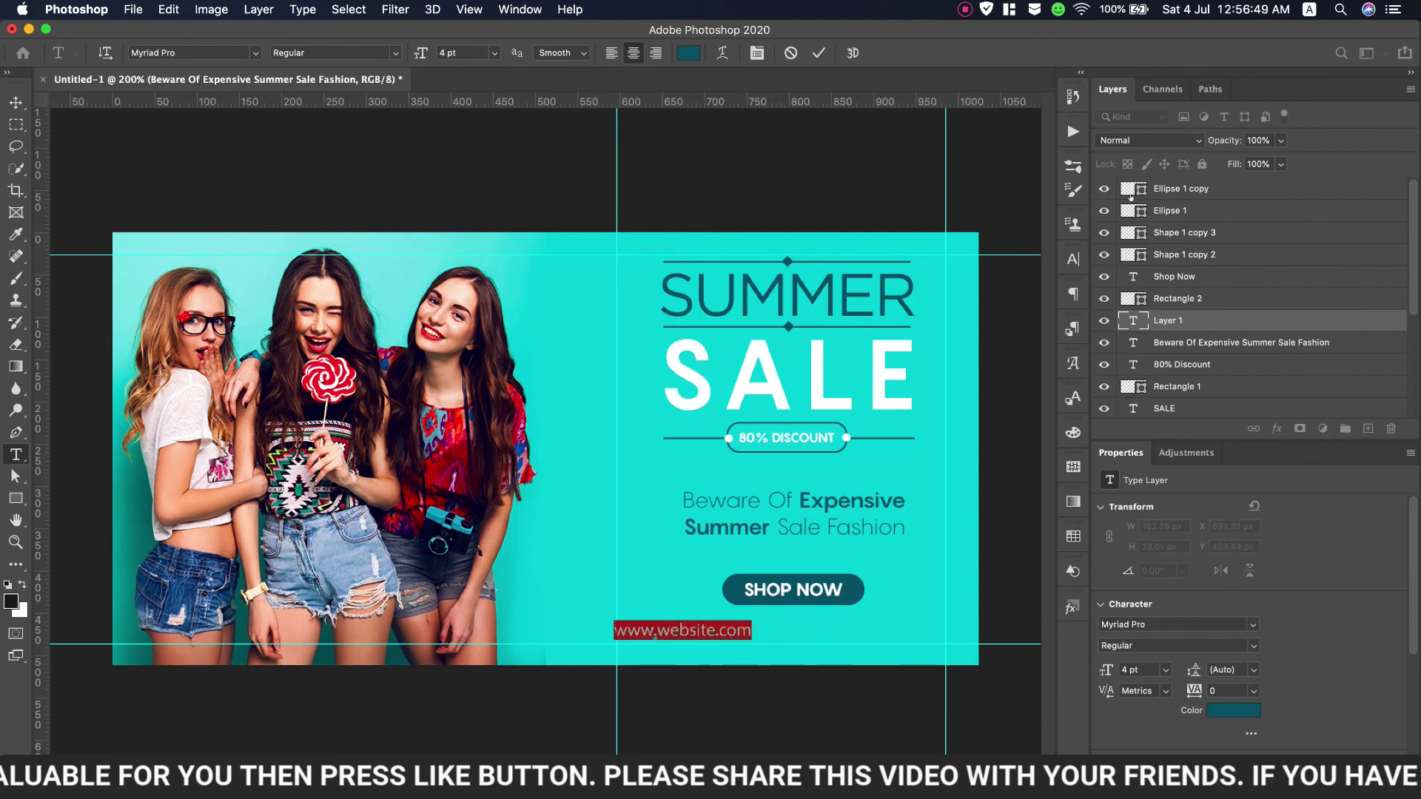
# Set the website text to Pangram Medium with 280 tracking
pyautogui.click(1070, 259)
pyautogui.click(1043, 284)
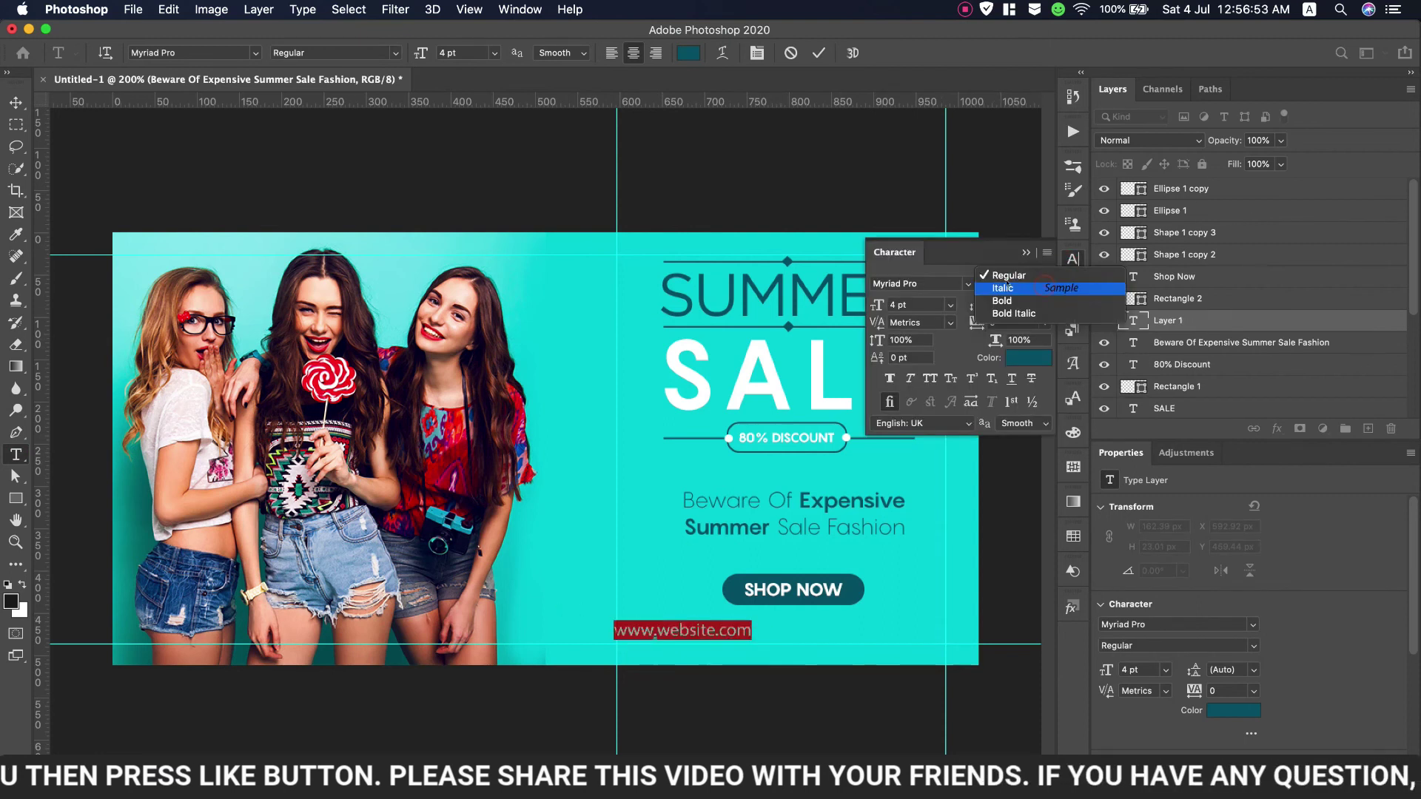
pyautogui.click(967, 284)
pyautogui.scroll(-2, 1066, 436)
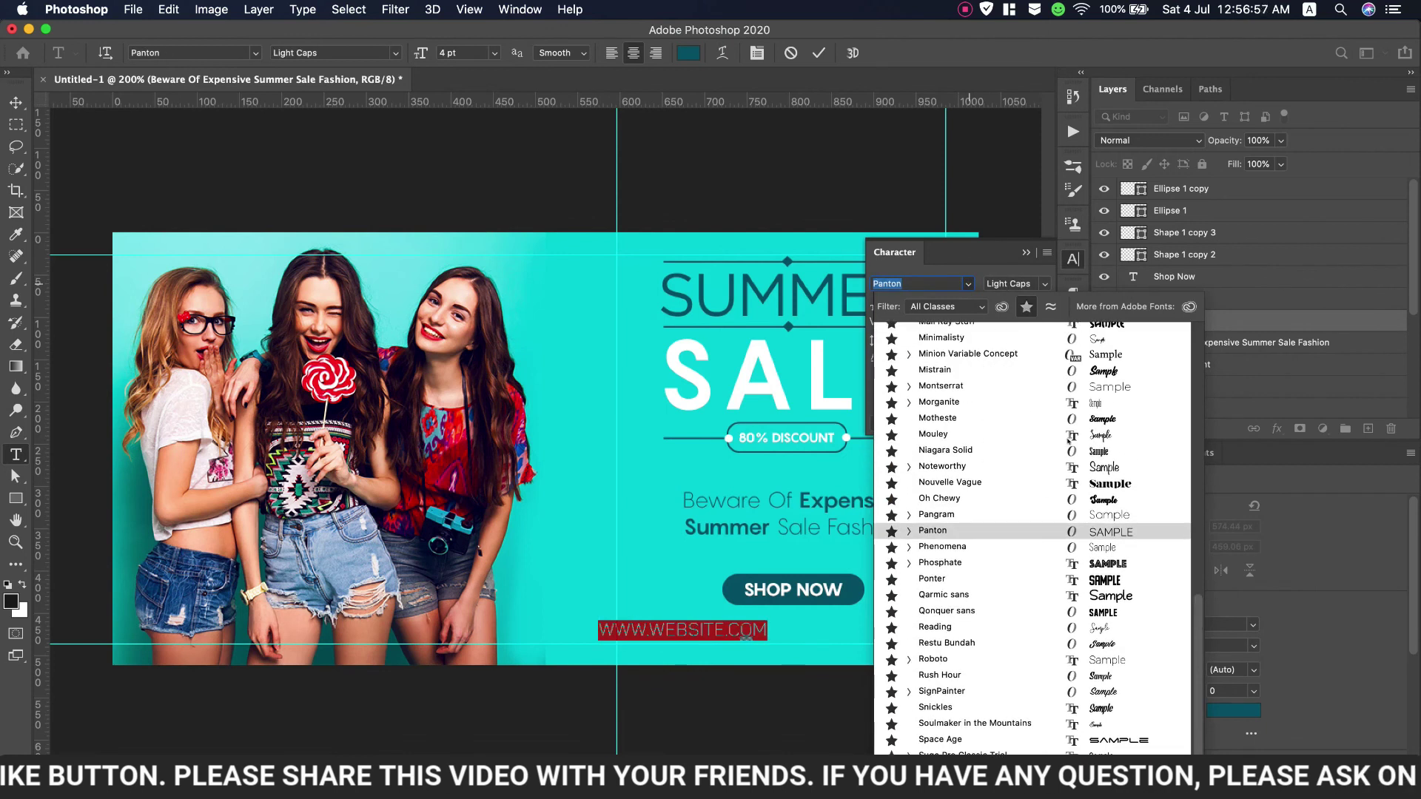
pyautogui.click(1045, 360)
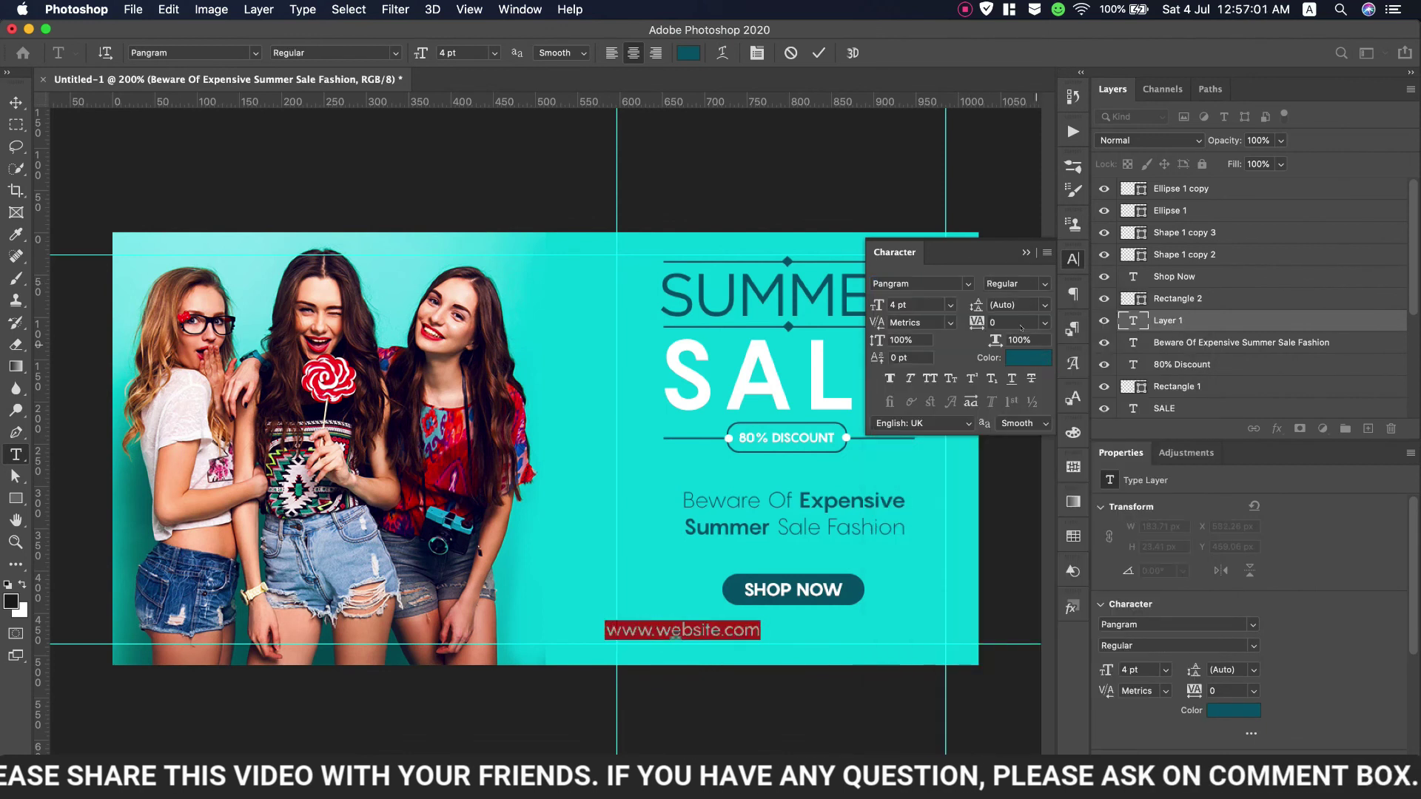
pyautogui.click(1021, 285)
pyautogui.click(1022, 312)
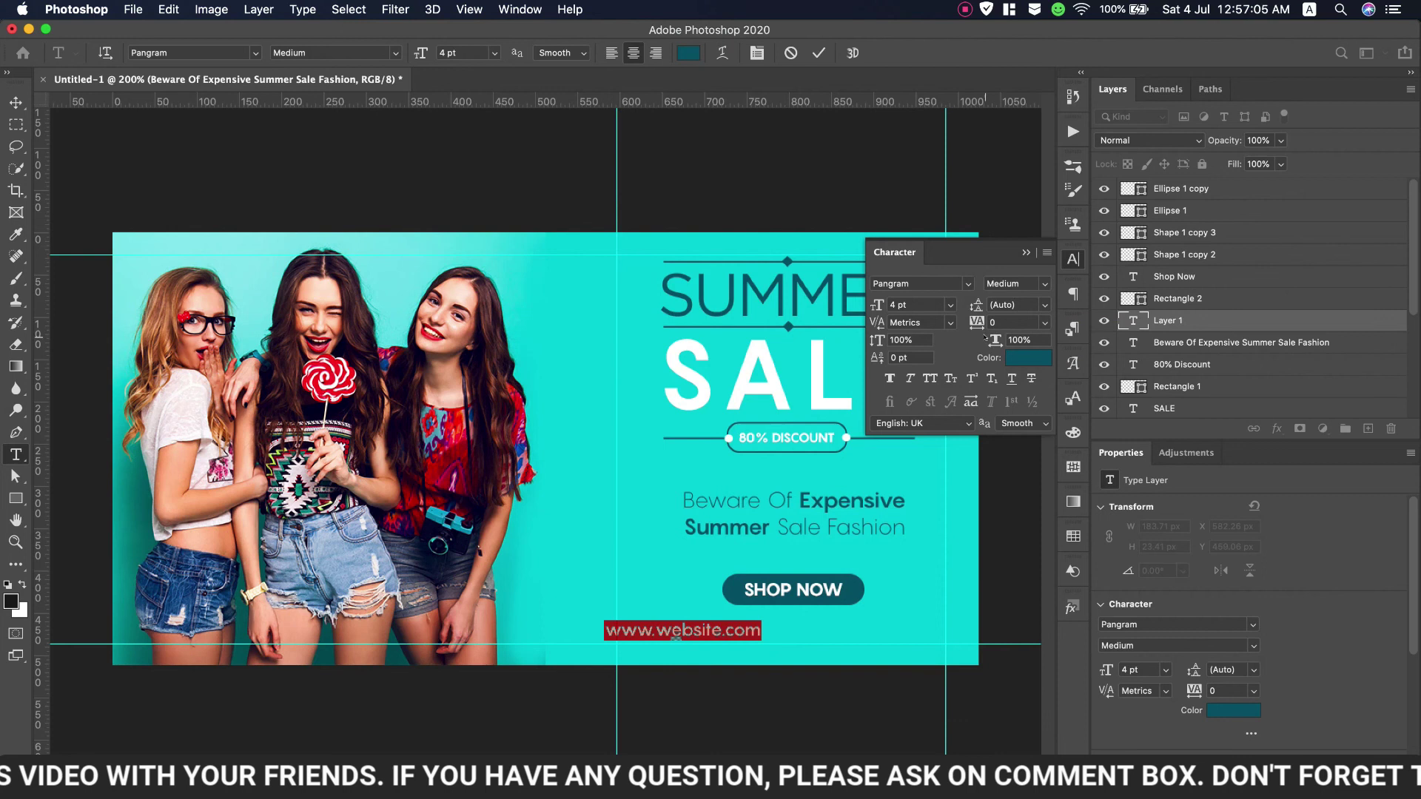
pyautogui.moveTo(976, 324); pyautogui.dragTo(979, 324)
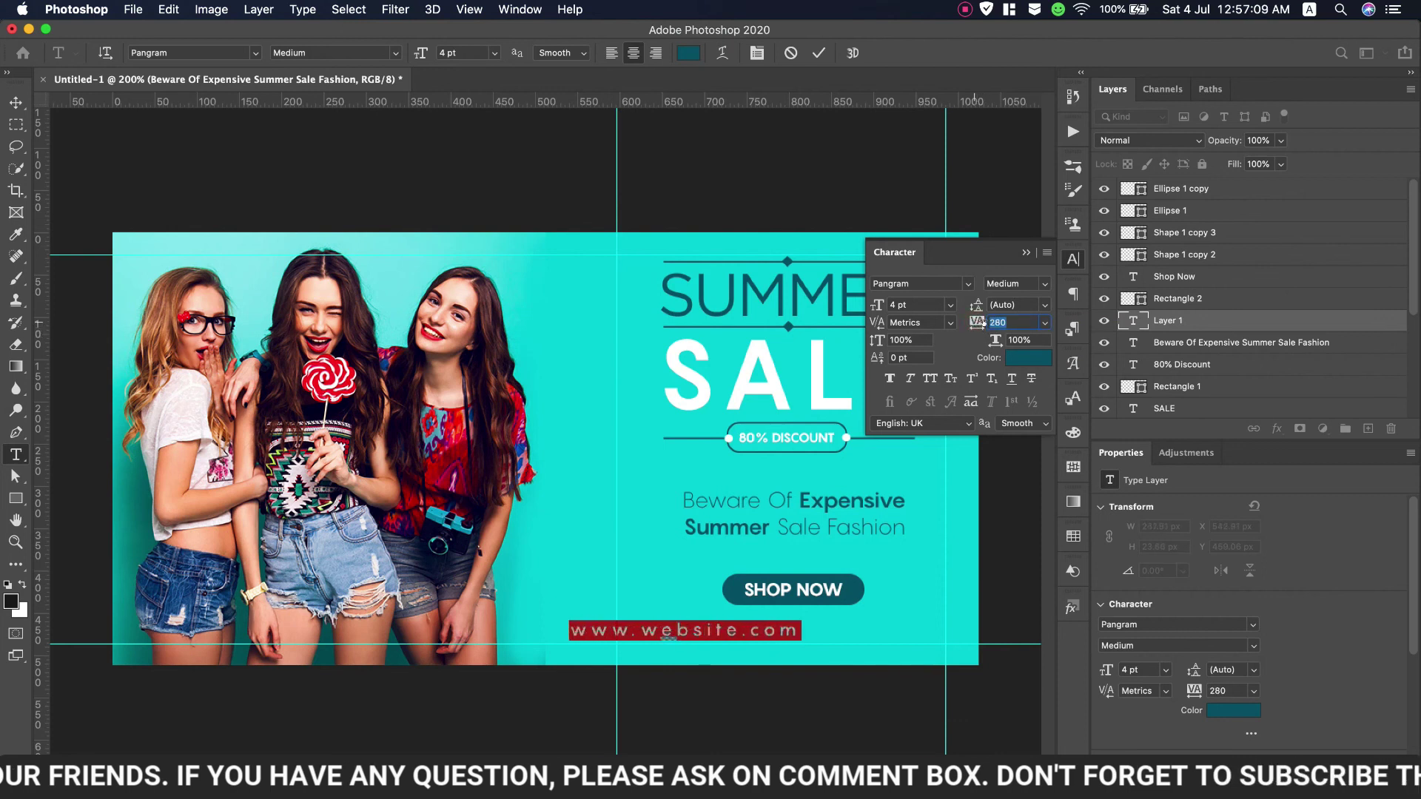
# Centre the website line beneath the SHOP NOW button
pyautogui.moveTo(733, 654); pyautogui.dragTo(835, 657)
pyautogui.click(1026, 253)
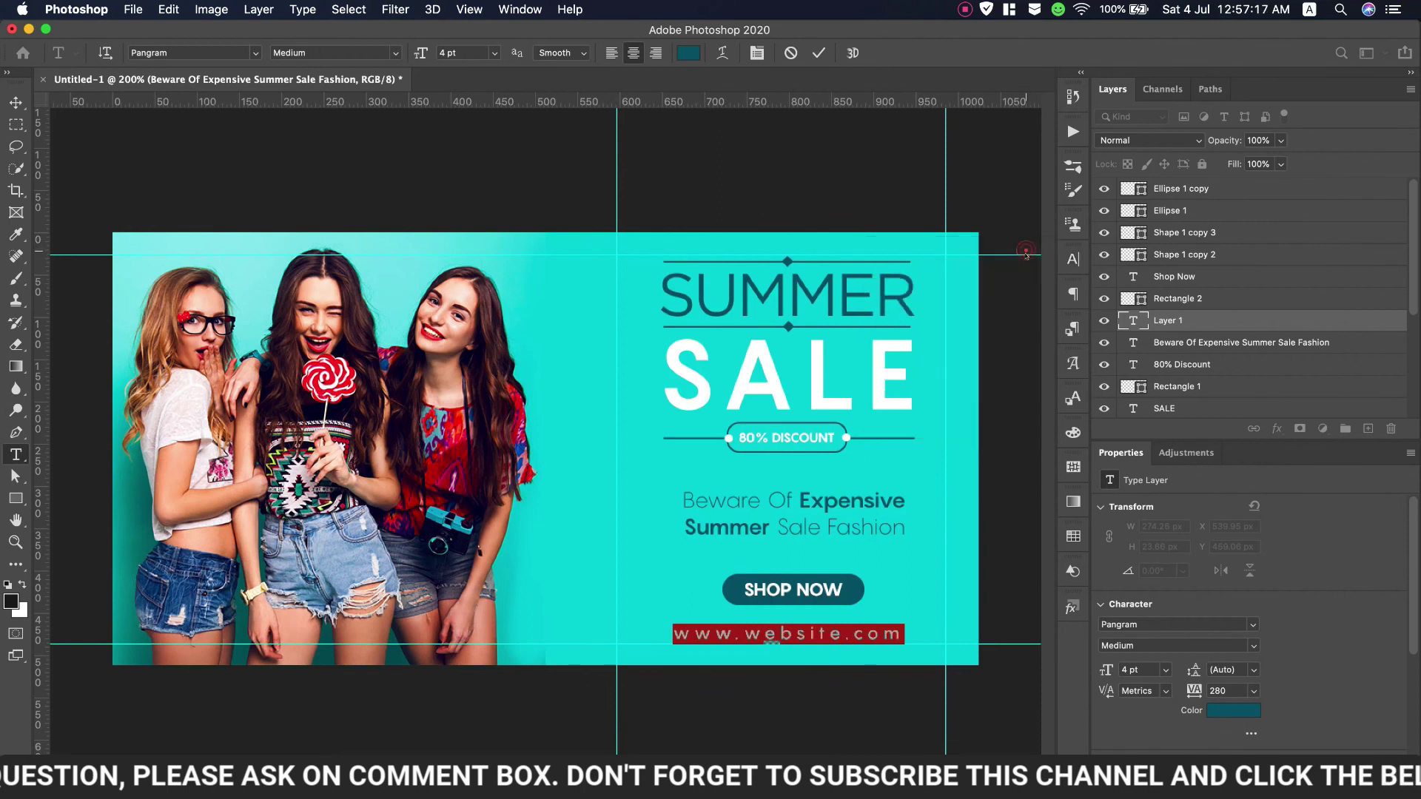
pyautogui.click(8, 94)
pyautogui.moveTo(800, 638); pyautogui.dragTo(805, 637)
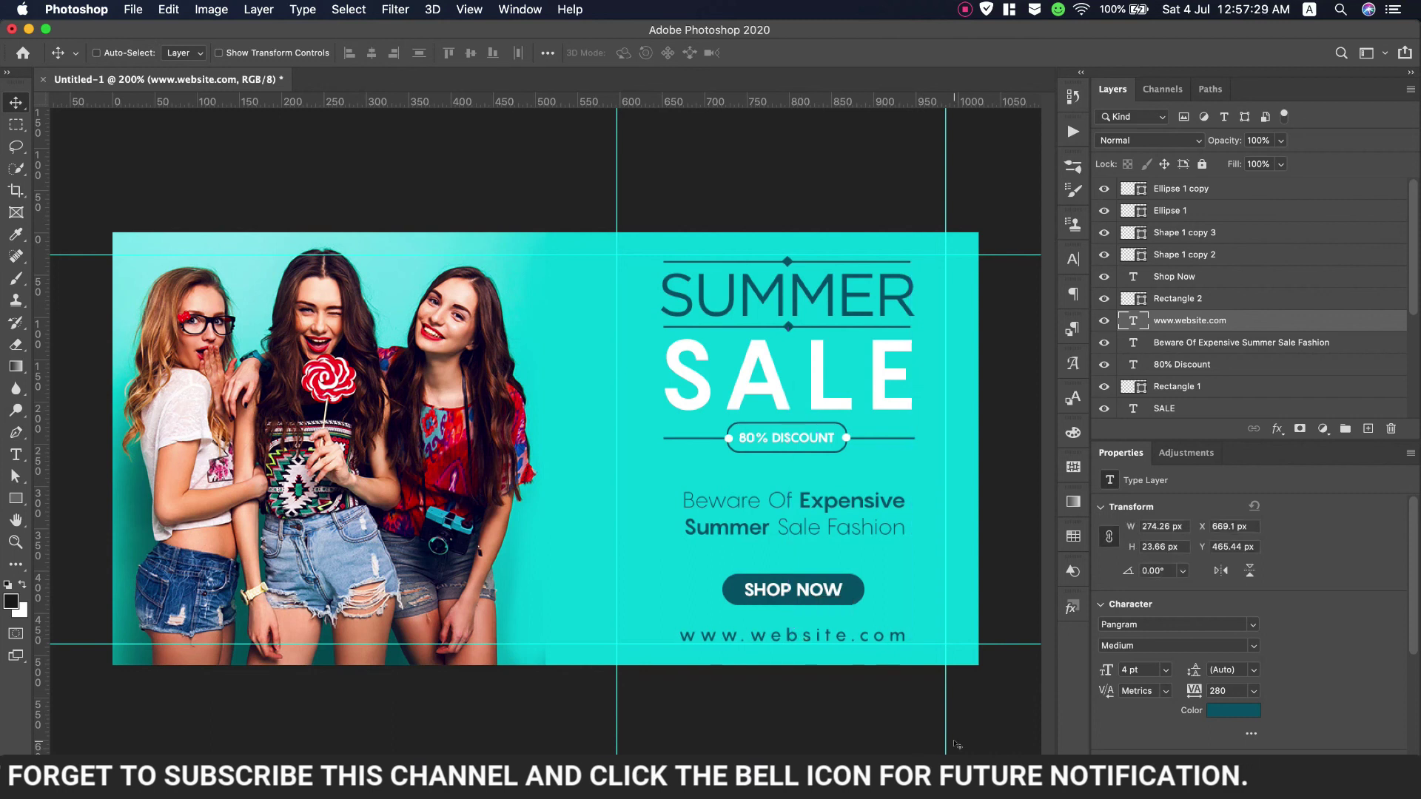
# Clear all guides and zoom to view the whole banner
pyautogui.click(349, 9)
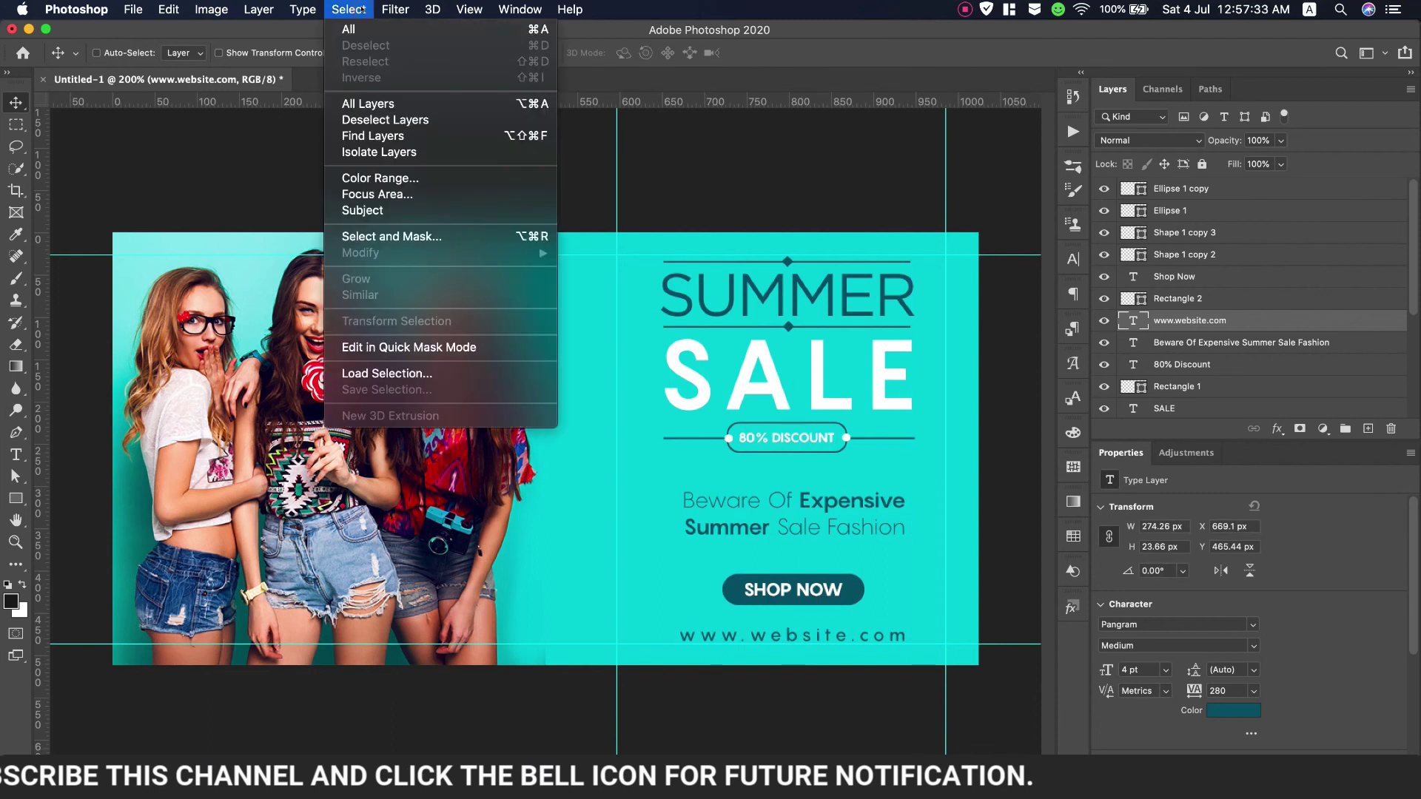
pyautogui.click(612, 460)
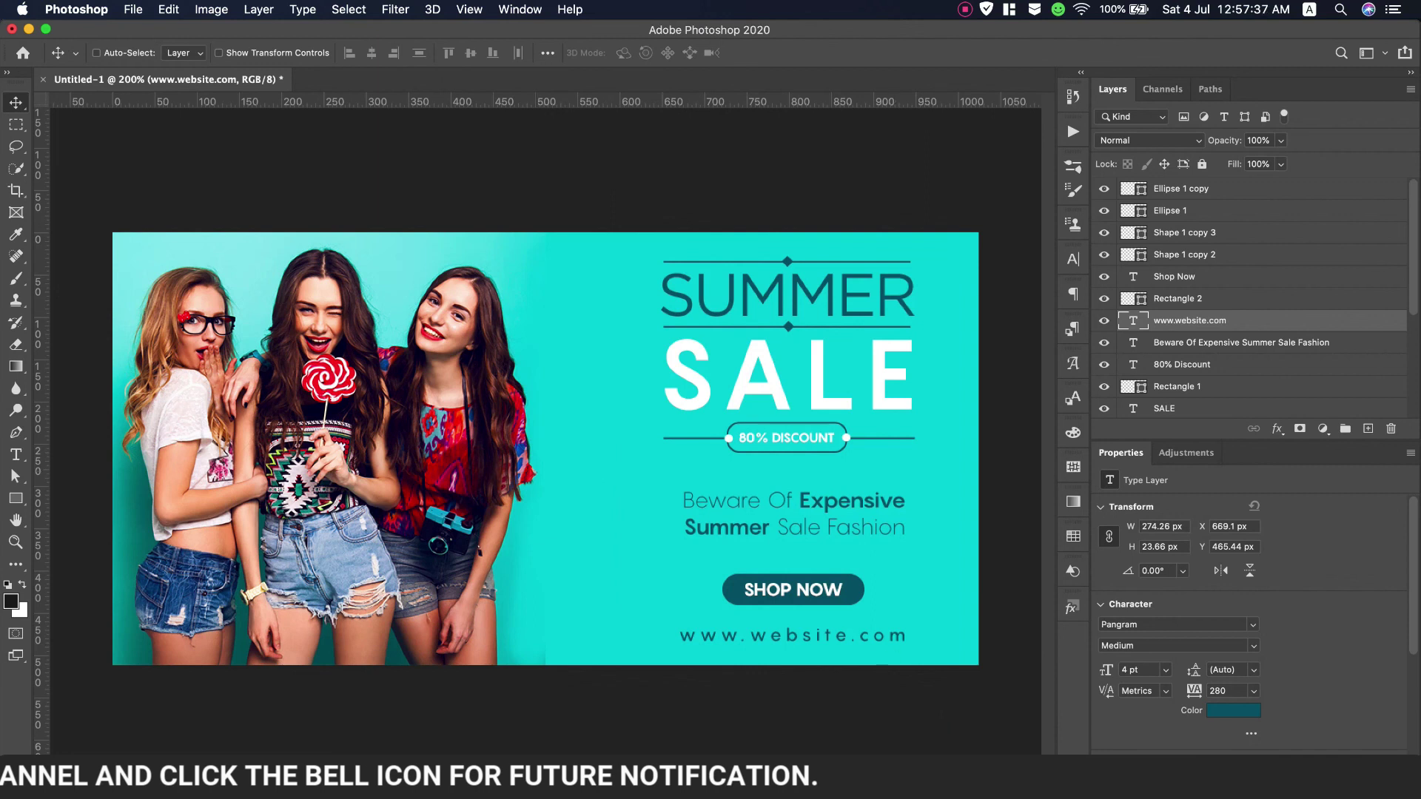
pyautogui.press('z')
pyautogui.keyDown('alt'); pyautogui.click(490, 177); pyautogui.keyUp('alt')
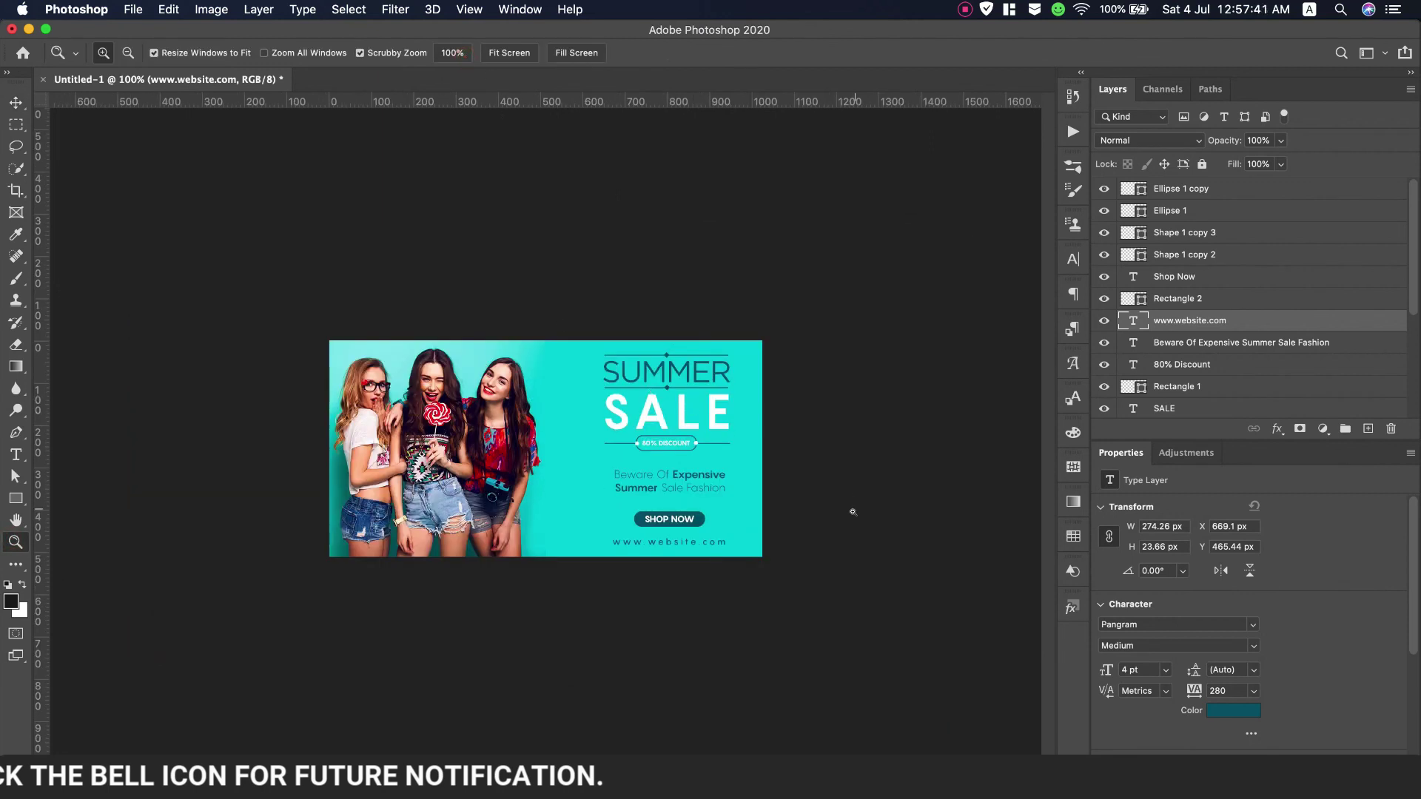
# Save the banner to the Desktop as 'Summer Sale Fashion Twitter Post.psd'
pyautogui.click(132, 9)
pyautogui.click(151, 200)
pyautogui.click(779, 267)
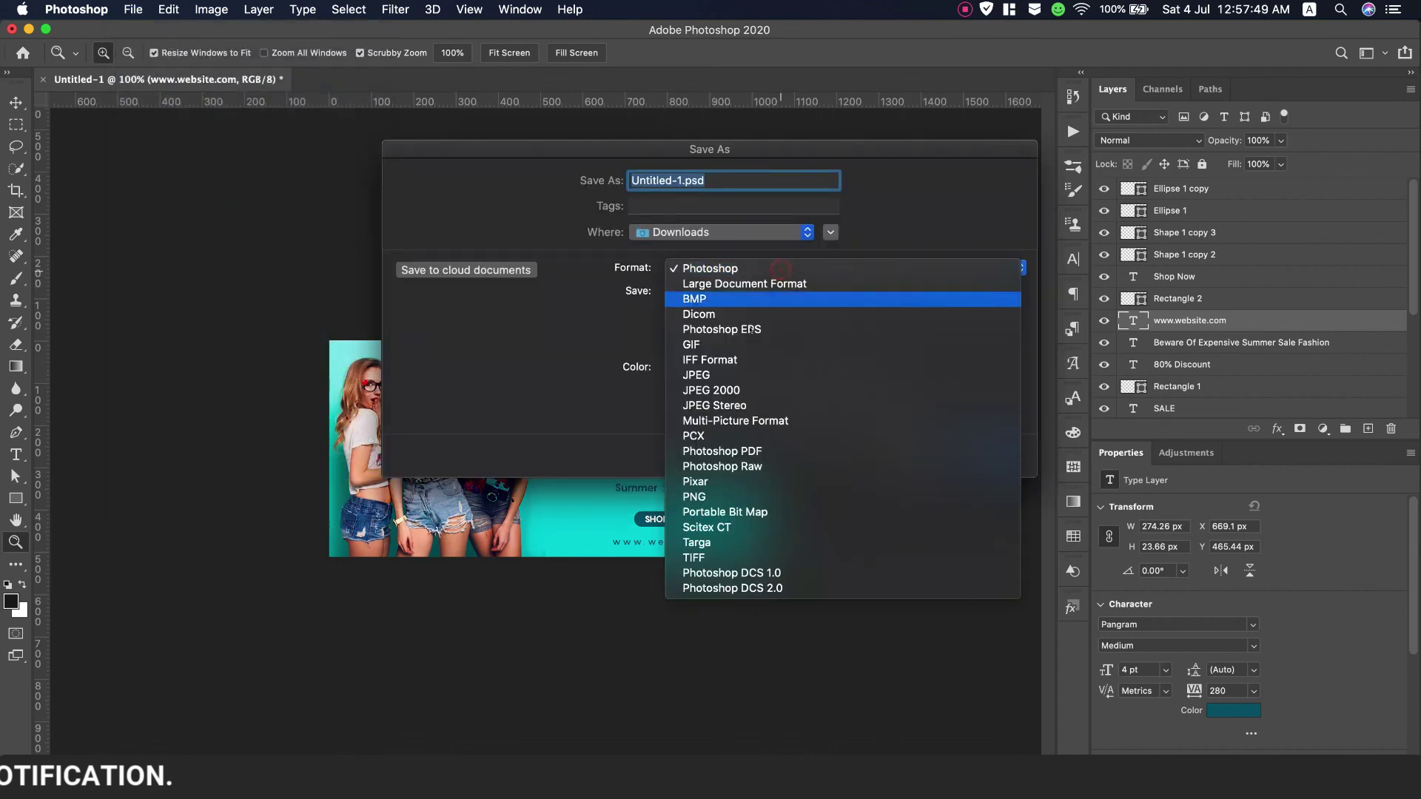
pyautogui.click(740, 374)
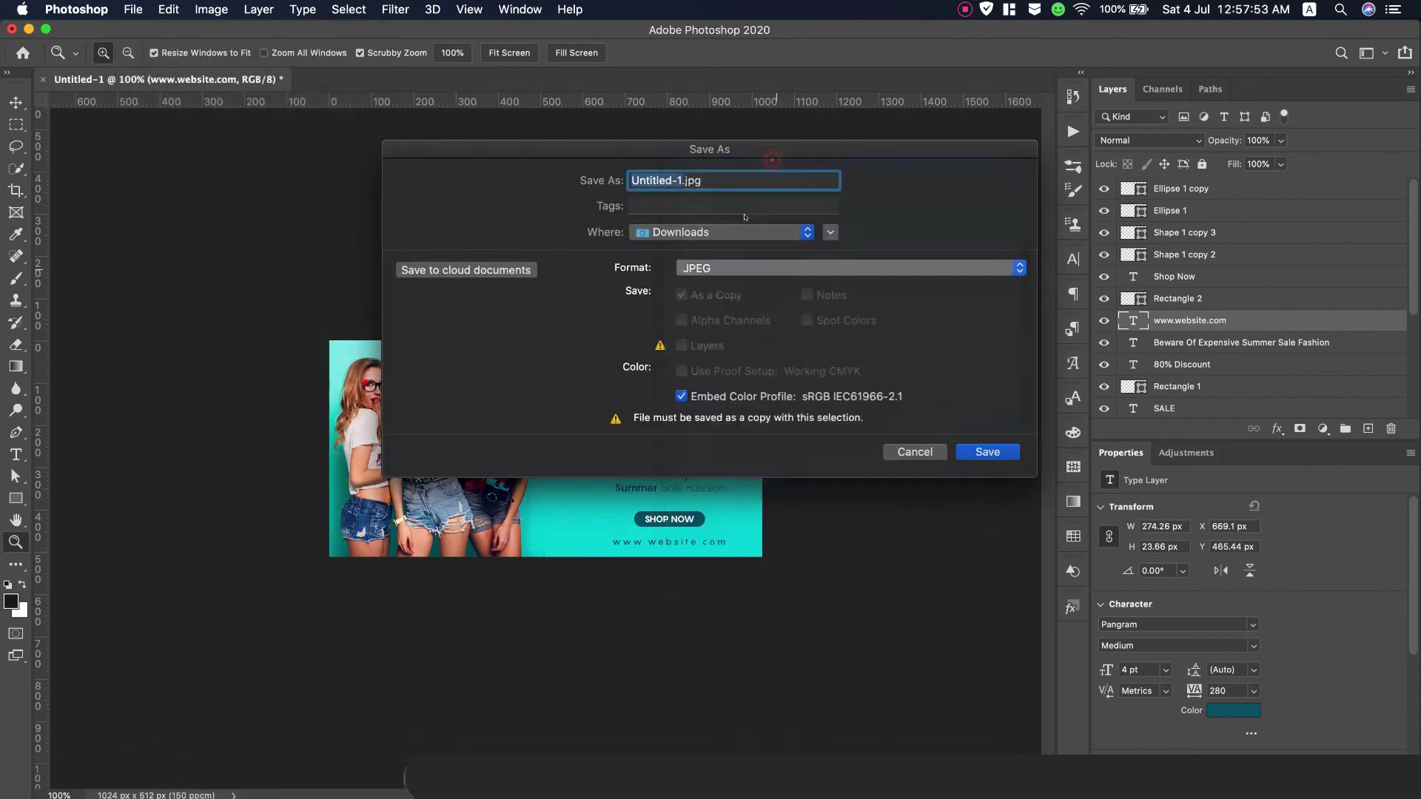
pyautogui.click(732, 232)
pyautogui.click(666, 384)
pyautogui.write('Summer Sale.psd')
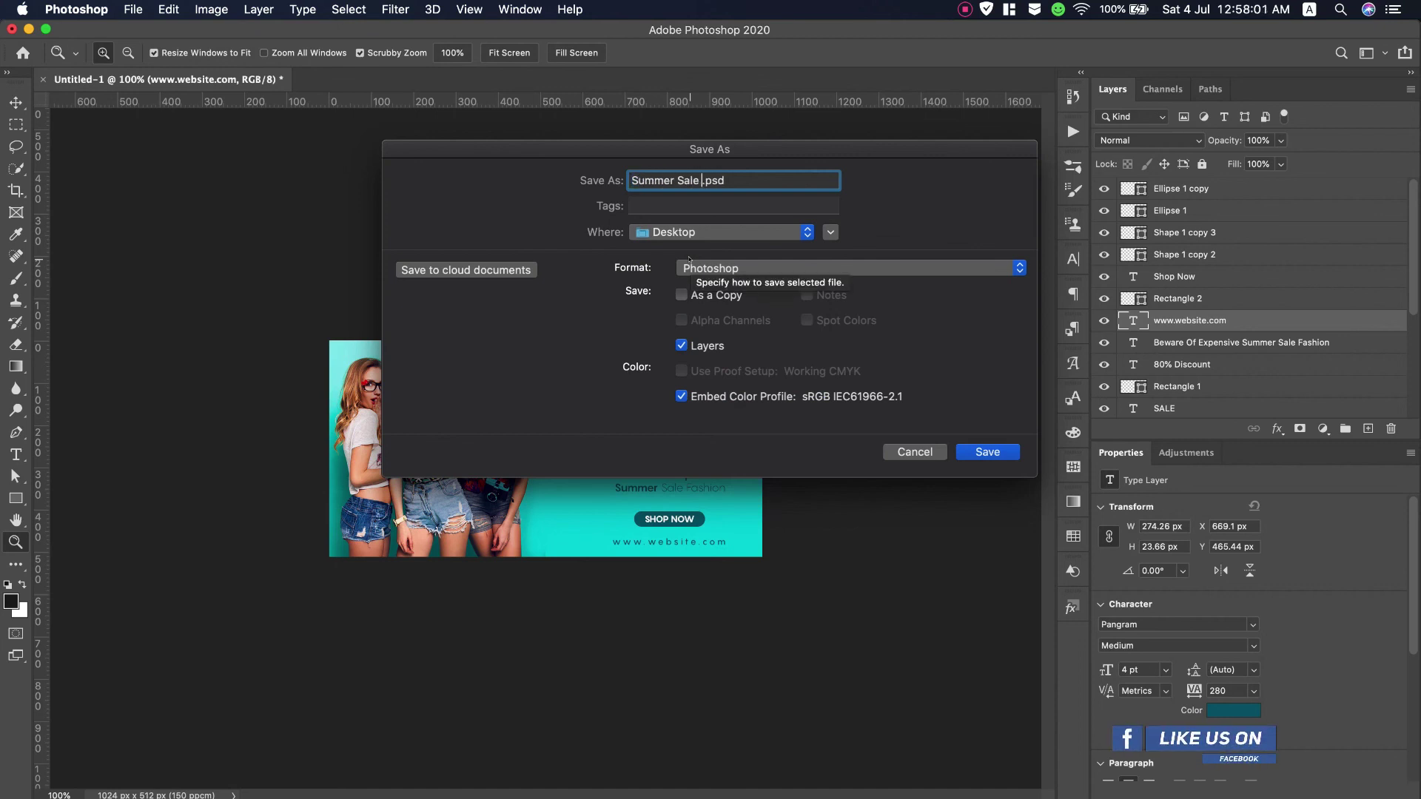
pyautogui.write('ale Fashion Tw')
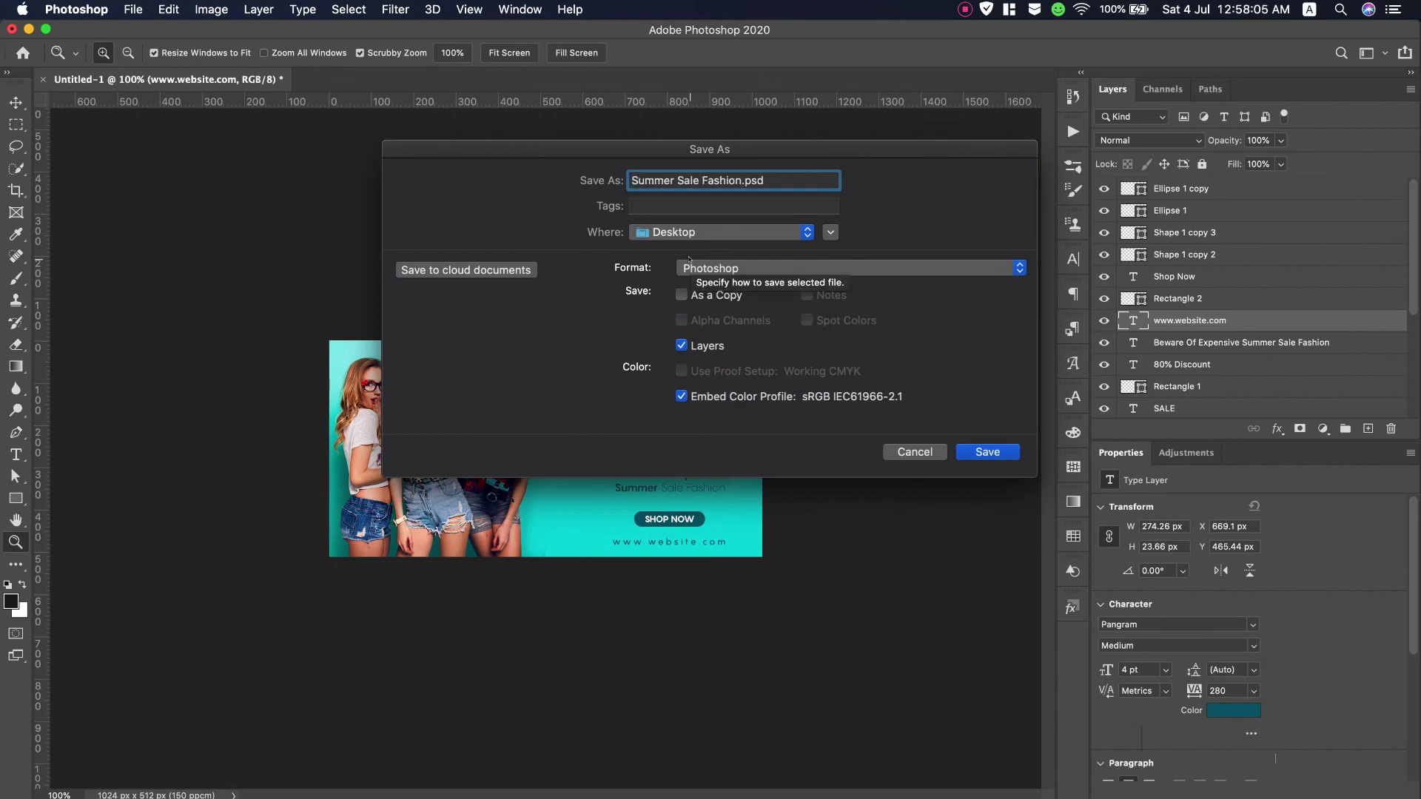
pyautogui.write('itter Post')
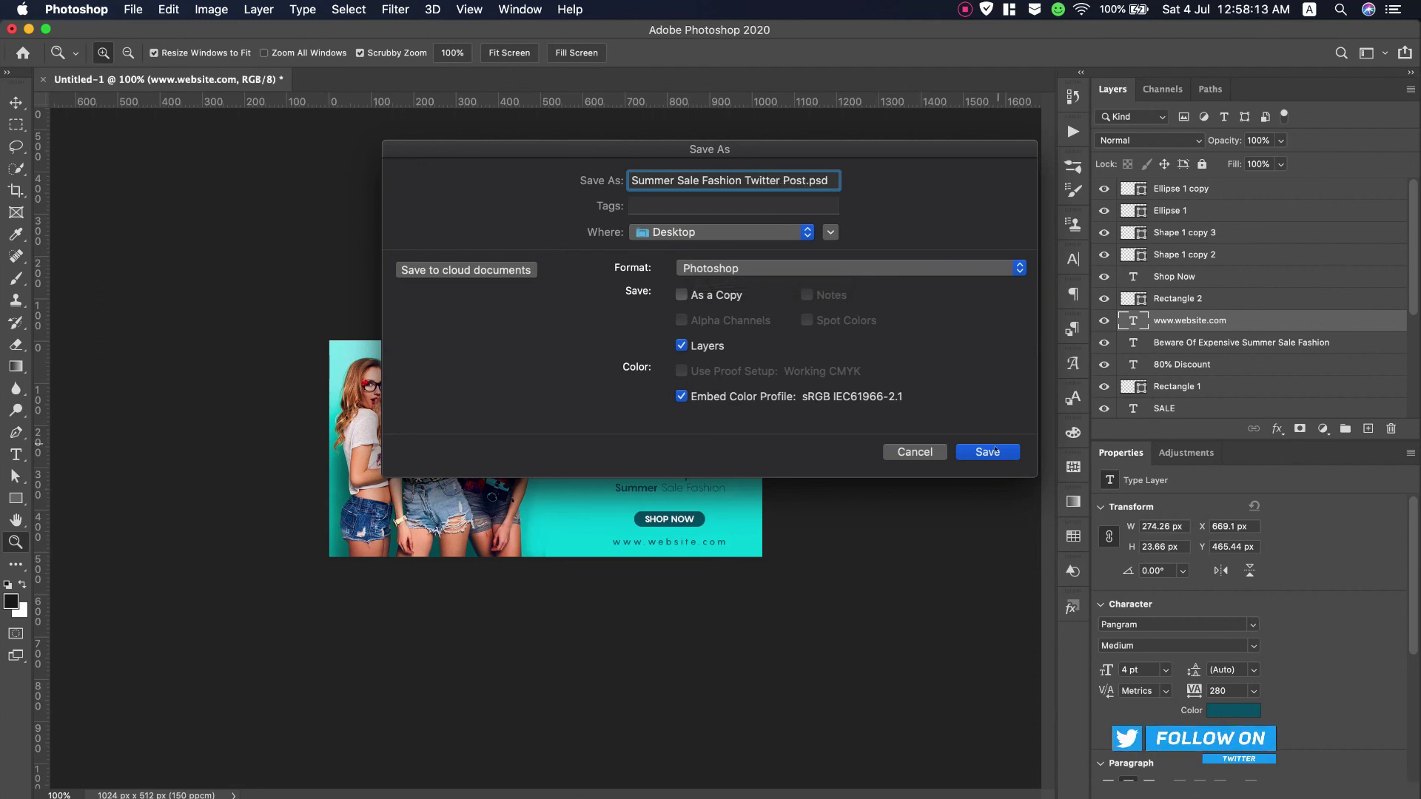
pyautogui.press('Return')
pyautogui.click(914, 372)
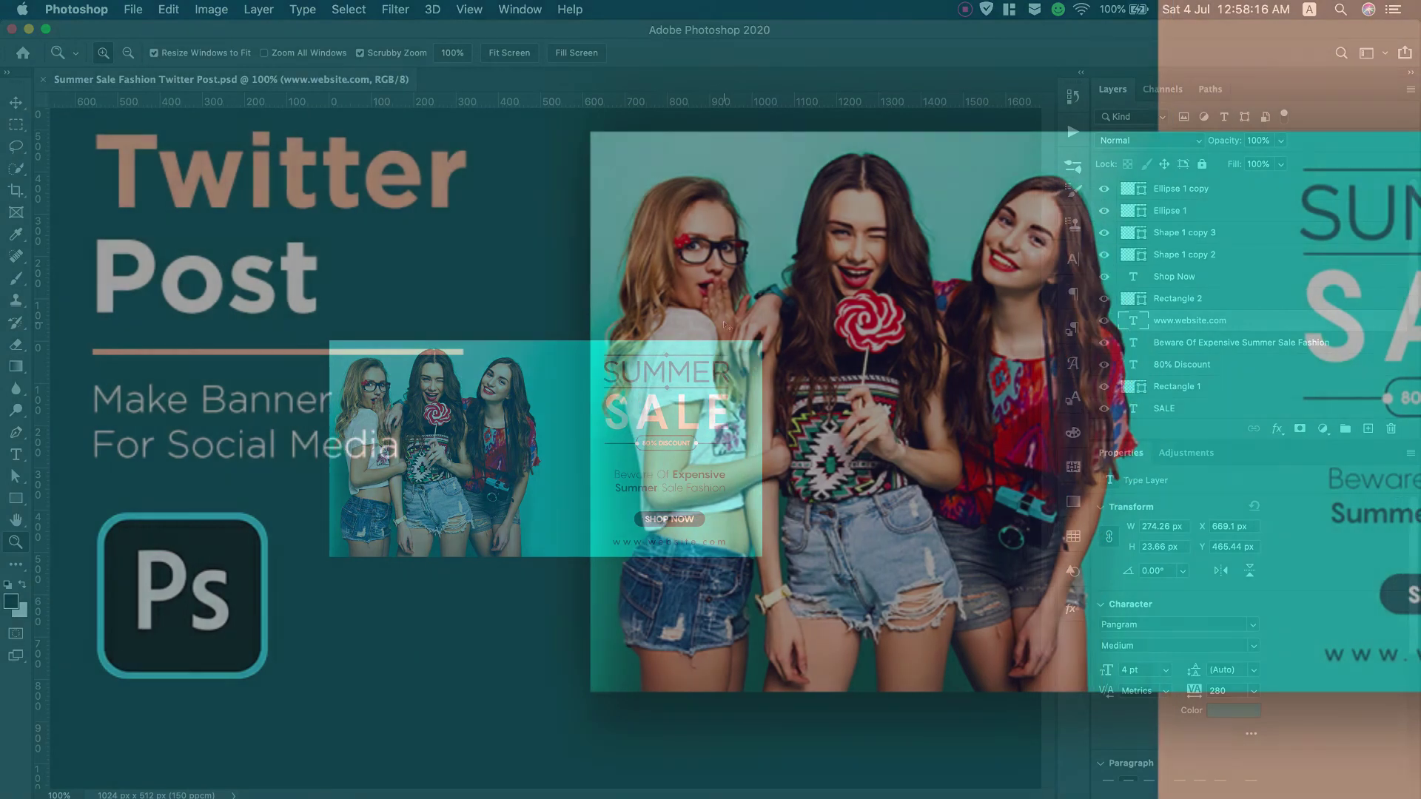